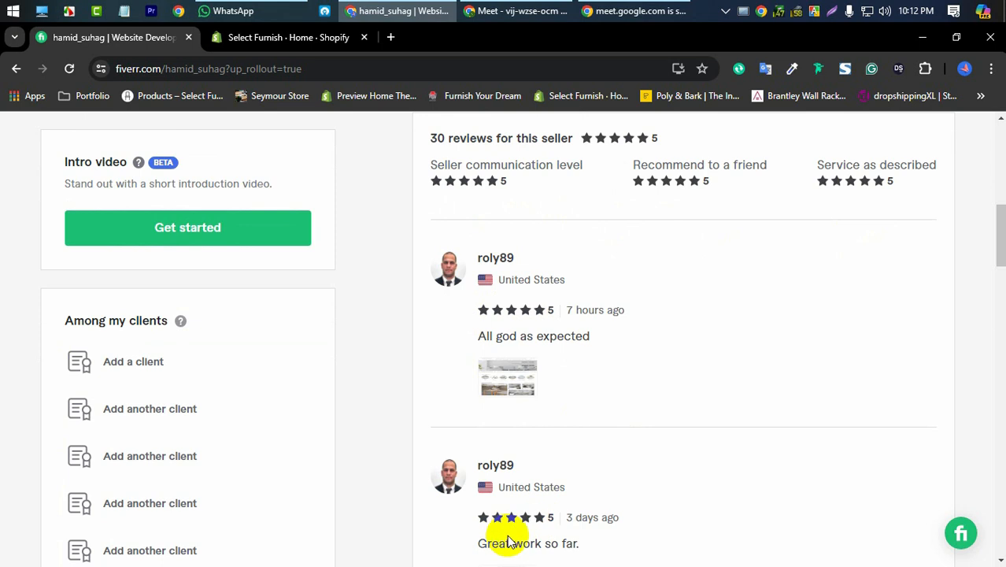
# Switch to the Select Furnish admin, open its live storefront in a new tab, and show the store's Themes page
pyautogui.click(284, 39)
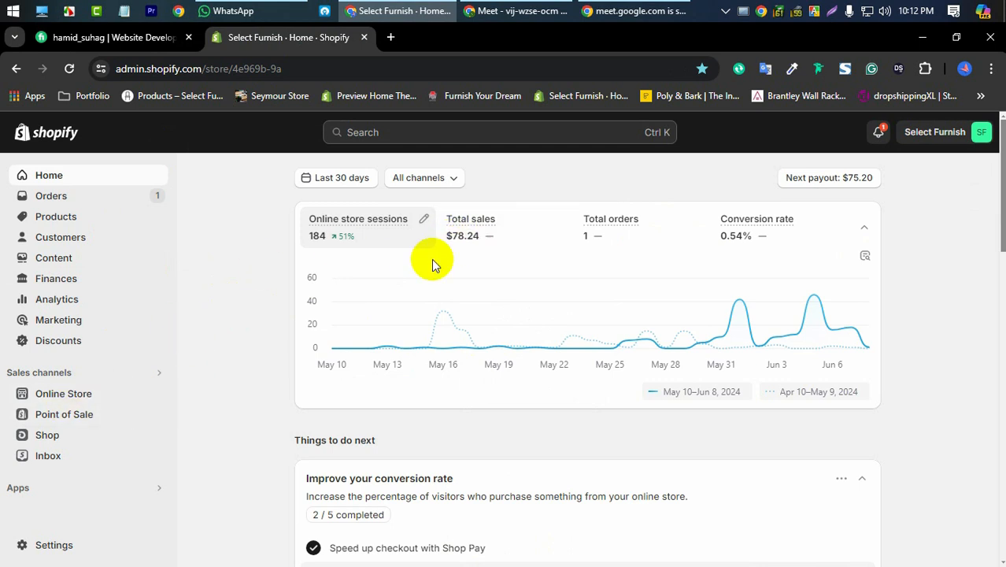
pyautogui.click(159, 394)
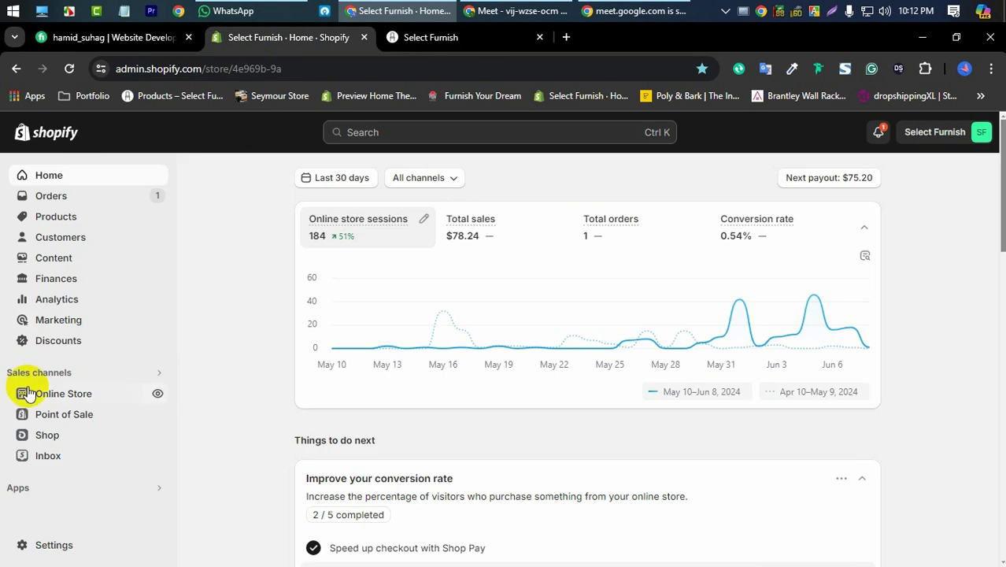
pyautogui.click(67, 397)
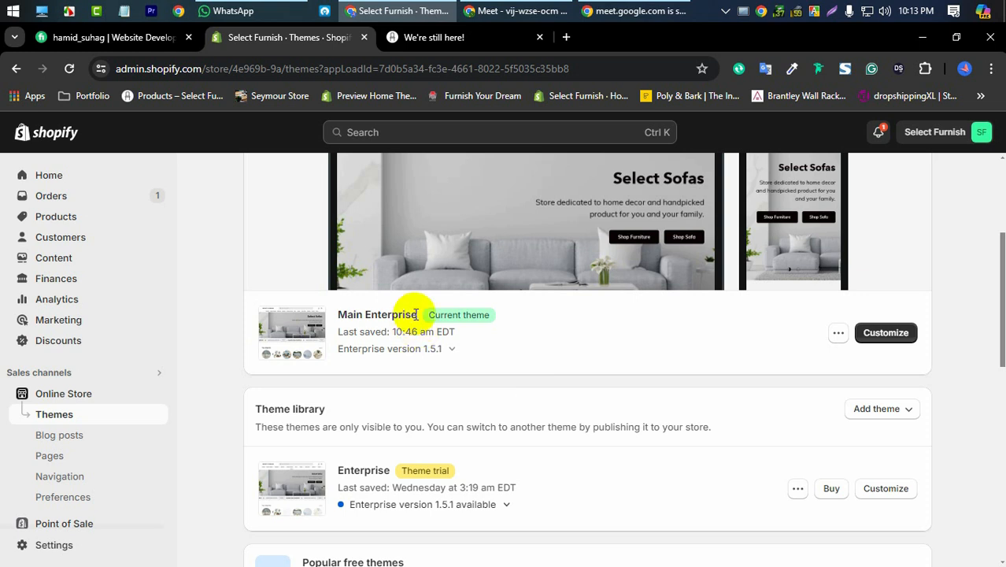
# Copy the current theme's name, Main Enterprise, from the Select Furnish Themes page
pyautogui.moveTo(416, 314); pyautogui.dragTo(339, 315)
pyautogui.rightClick(342, 314)
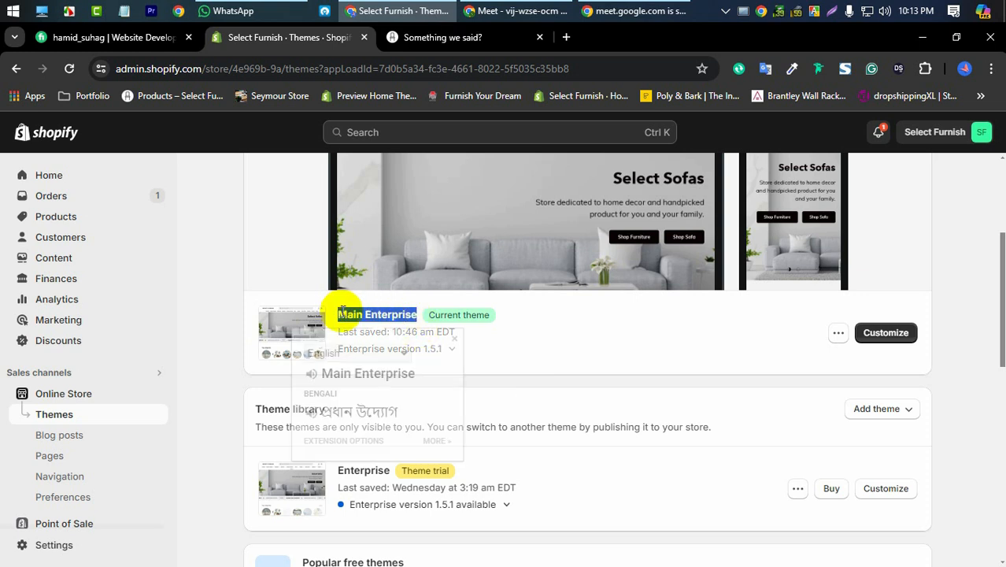
pyautogui.click(381, 327)
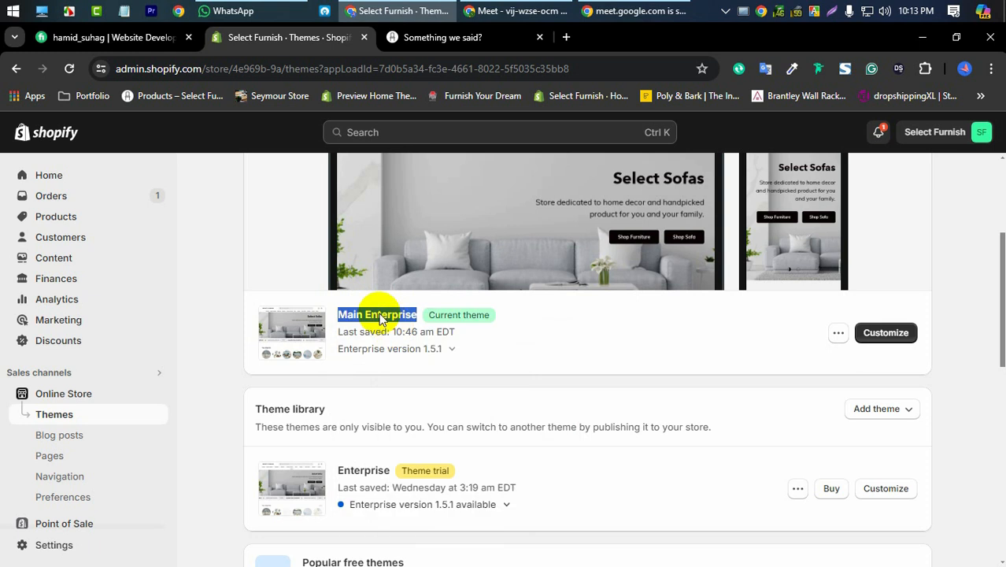
# Review the Select Furnish storefront home page from the hero banner through the categories, featured items and lower sections
pyautogui.click(423, 38)
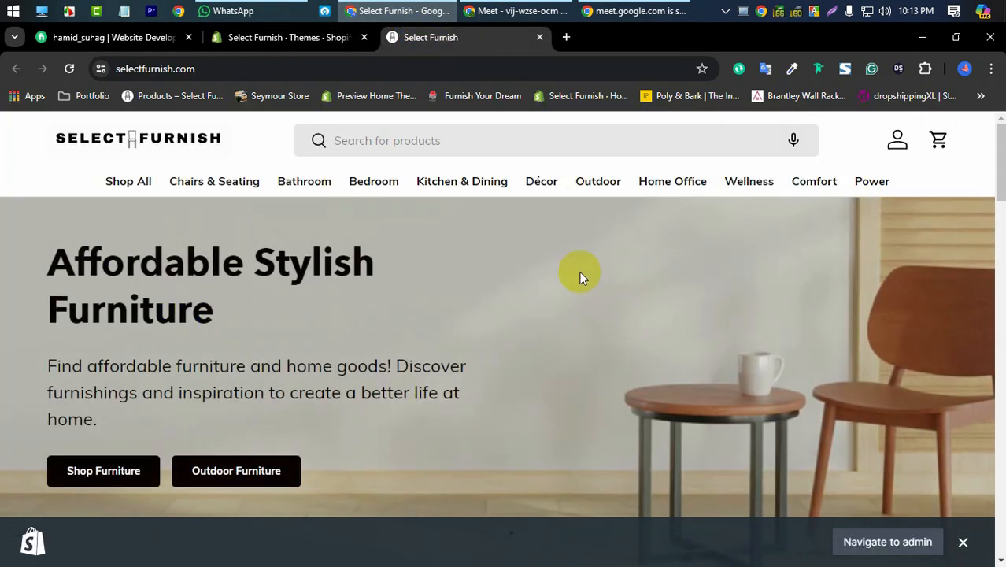
pyautogui.scroll(-5, 540, 235)
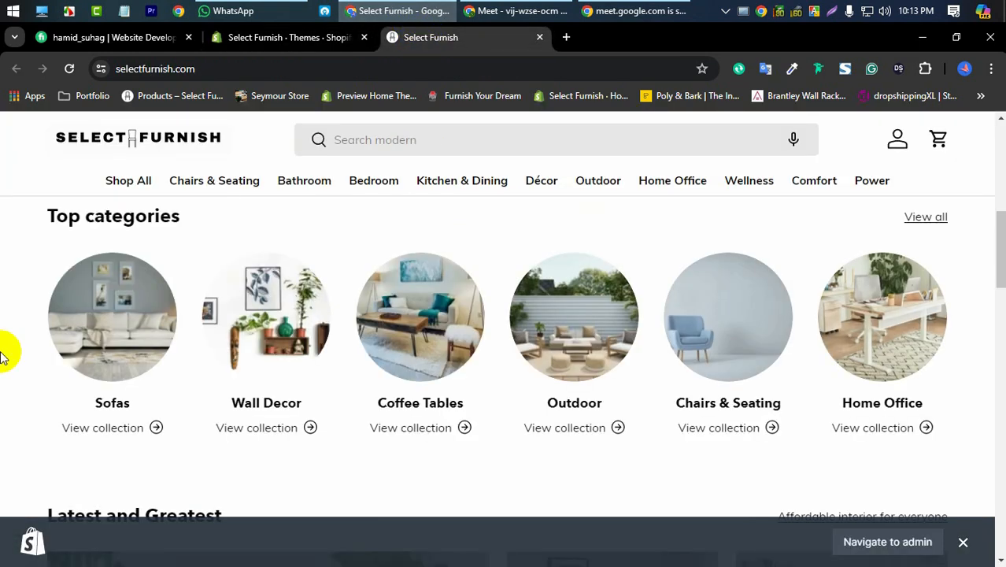
pyautogui.scroll(-10, 3, 357)
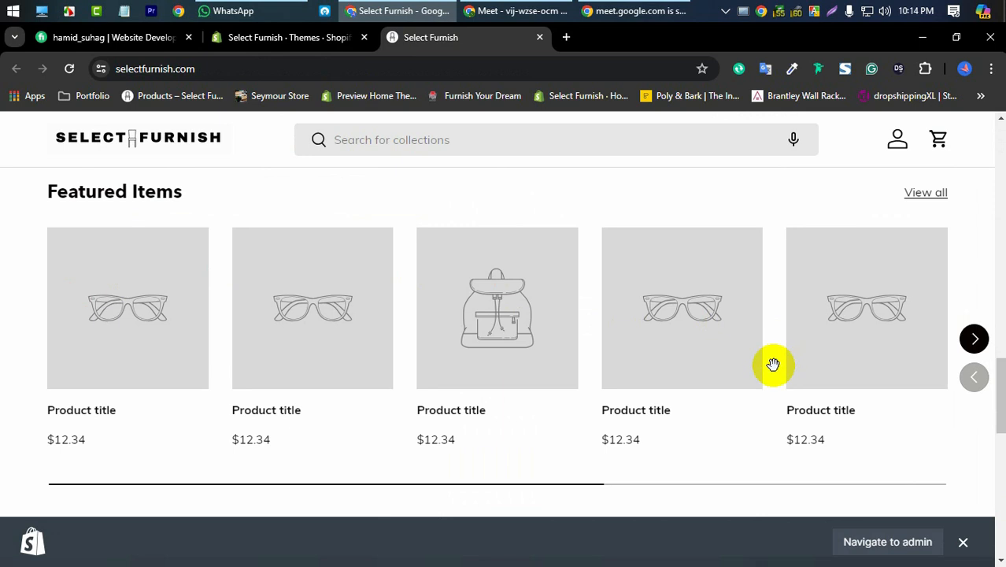
pyautogui.scroll(-3, 427, 341)
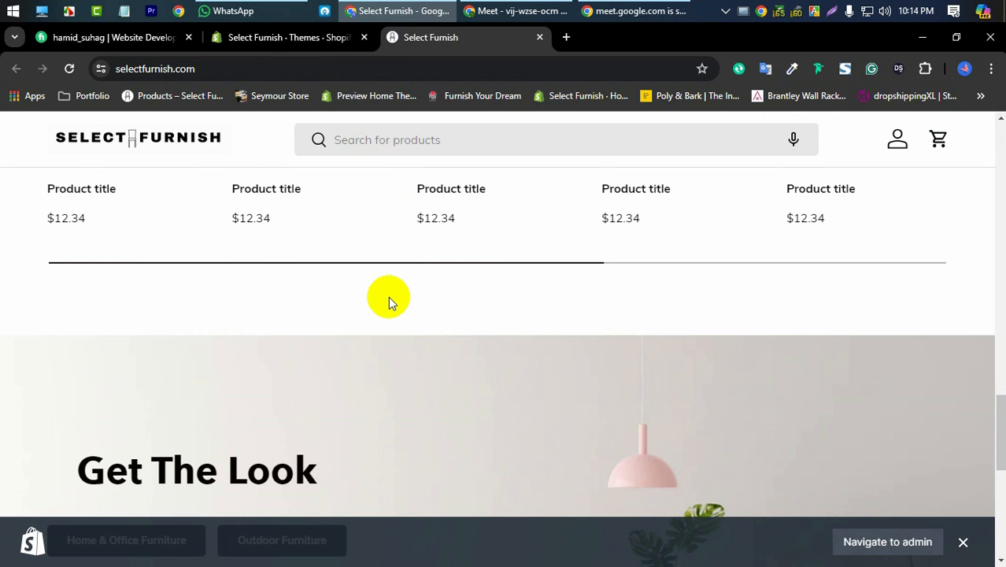
pyautogui.scroll(-10, 382, 315)
pyautogui.scroll(20, 201, 335)
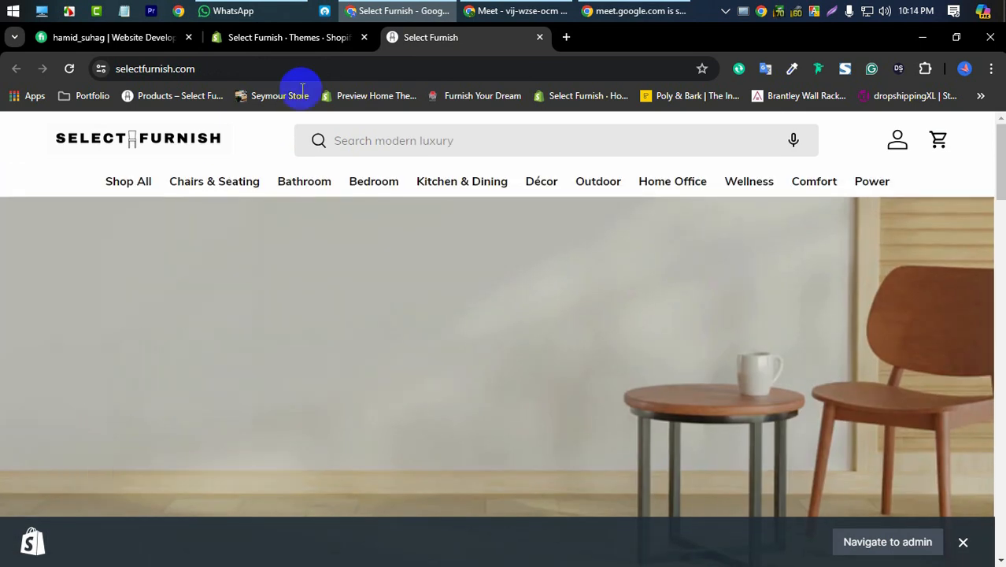
# Copy the name of the Main Enterprise theme again and select the address of the Select Furnish storefront
pyautogui.click(290, 37)
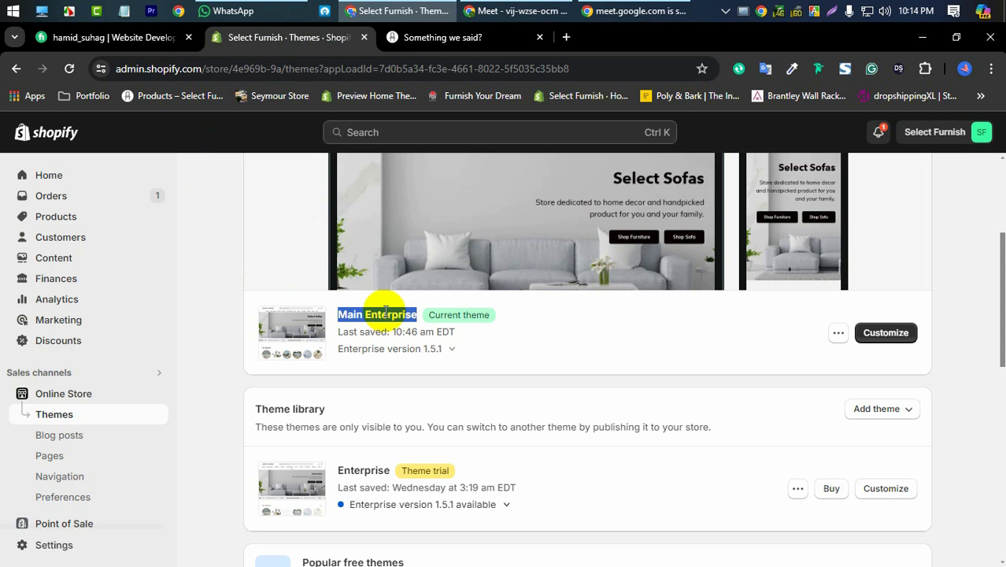
pyautogui.rightClick(384, 311)
pyautogui.click(417, 326)
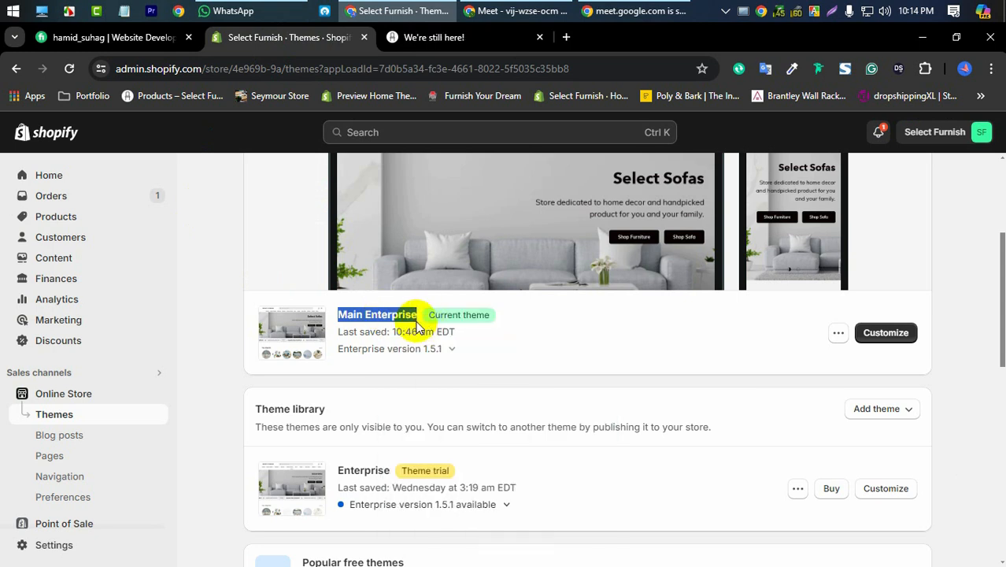
pyautogui.click(427, 37)
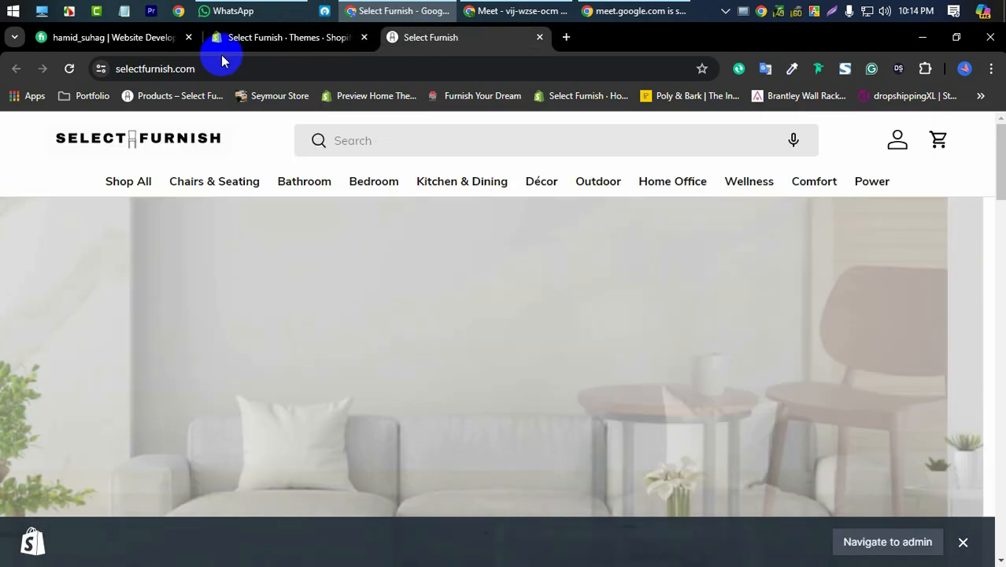
pyautogui.click(152, 70)
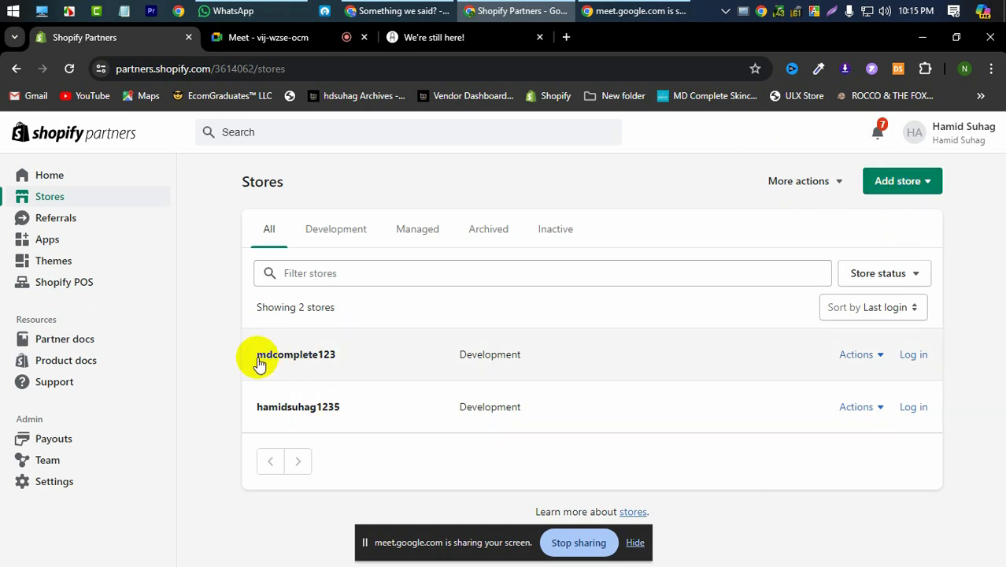
# Copy "mdcomplete" from the existing mdcomplete123 store and start a new client development store named mdcompleteNew
pyautogui.moveTo(255, 355); pyautogui.dragTo(308, 363)
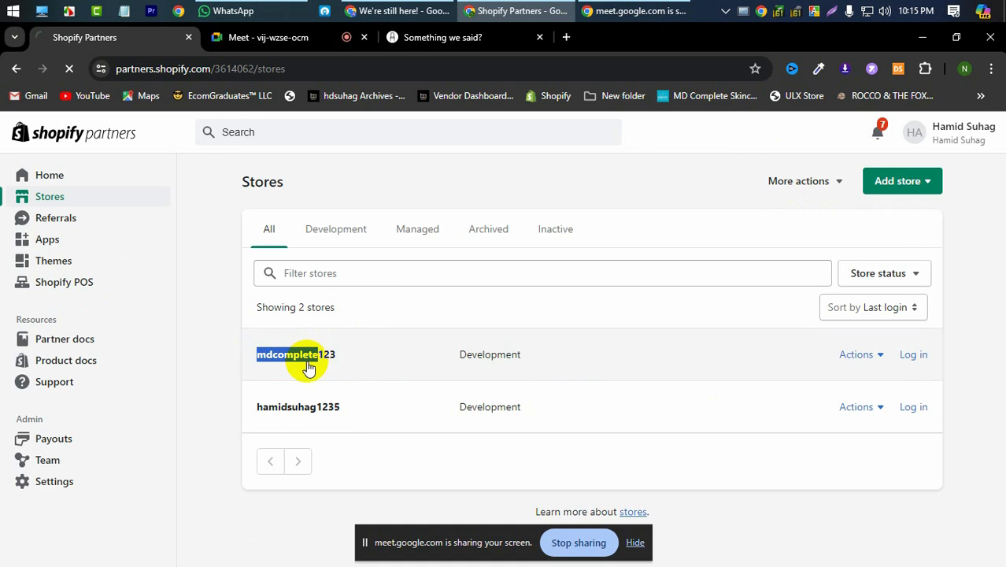
pyautogui.rightClick(305, 370)
pyautogui.click(353, 169)
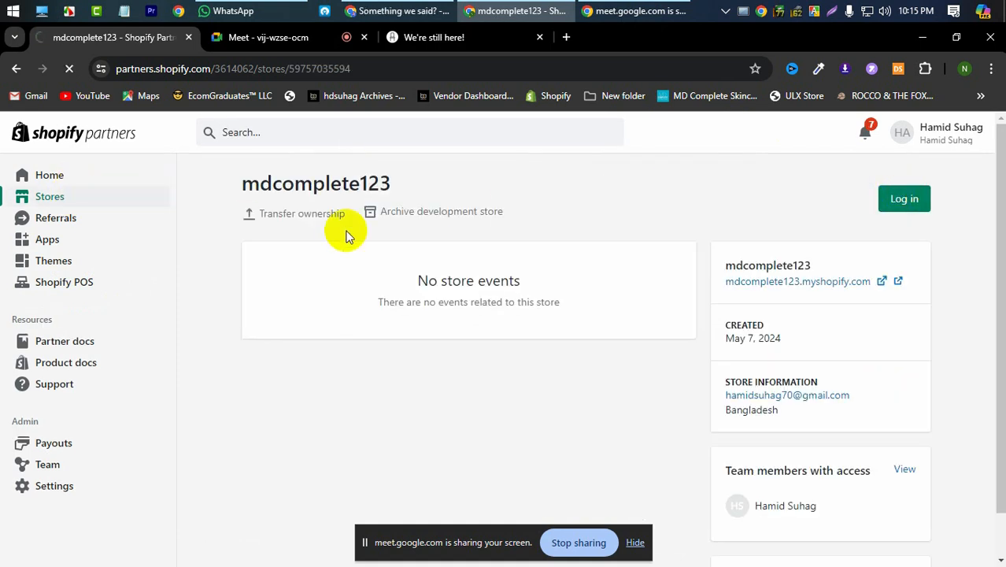
pyautogui.click(322, 300)
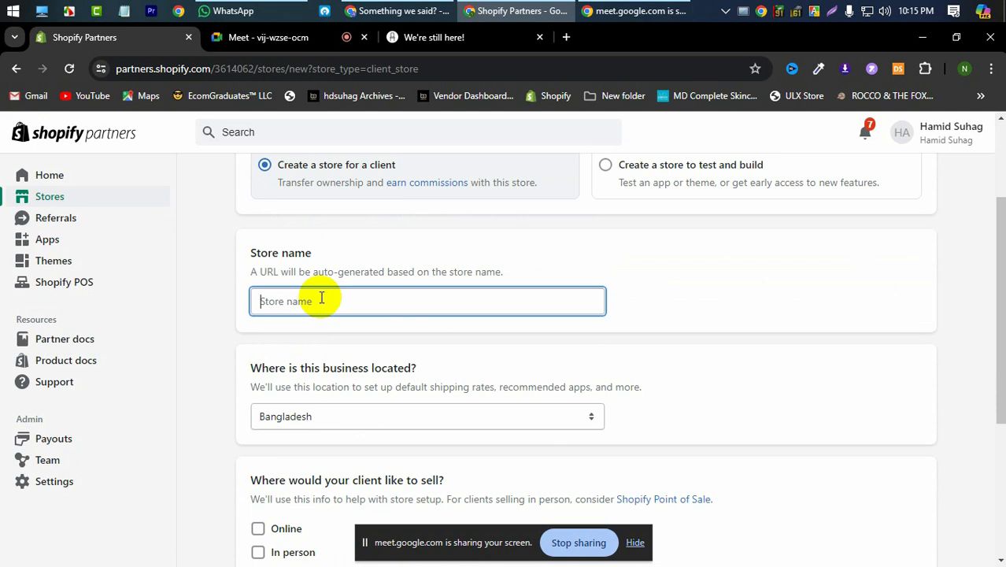
pyautogui.hotkey('ctrl', 'v')
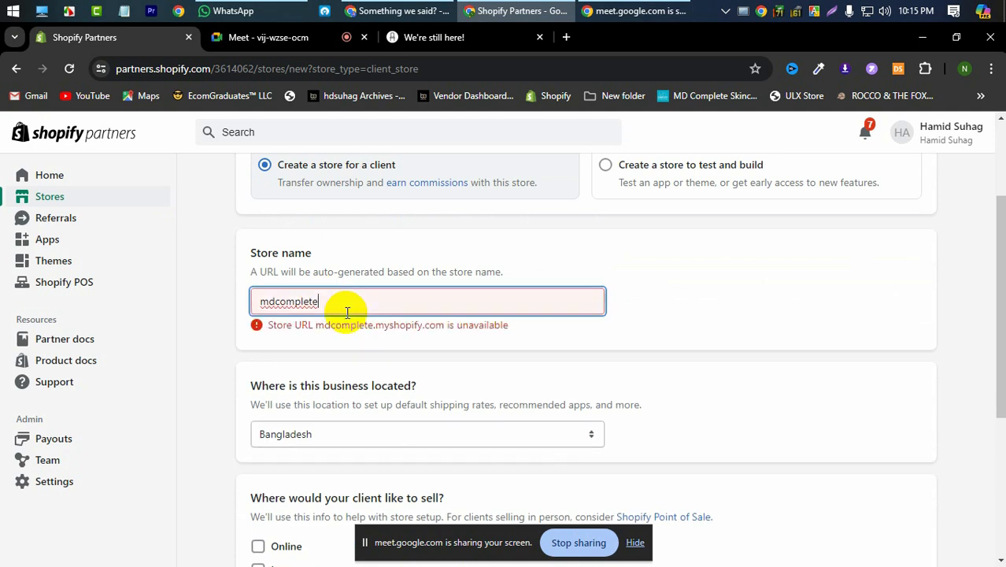
pyautogui.write('New')
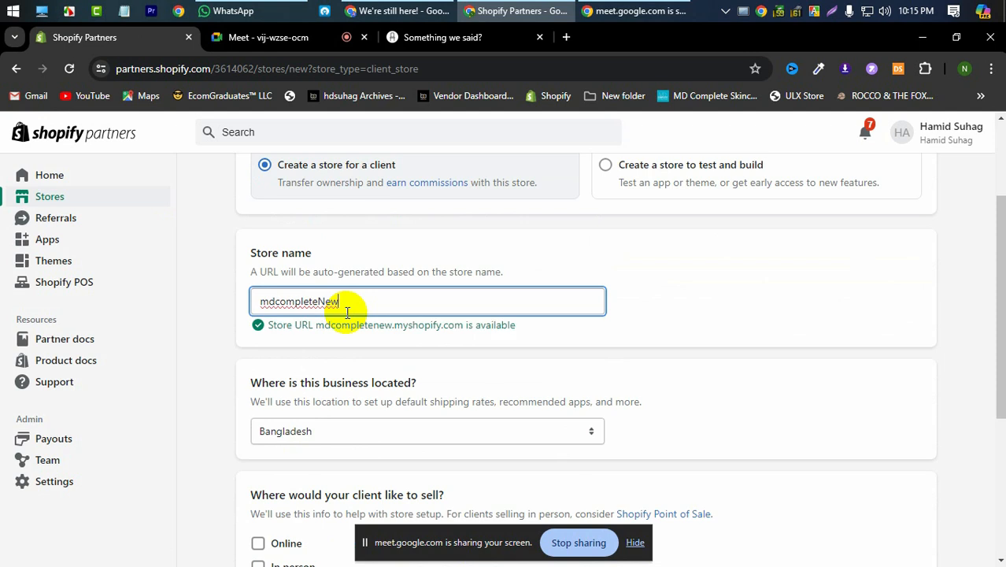
# Answer Yes to the client currently selling through another platform and create the development store
pyautogui.scroll(-4, 359, 307)
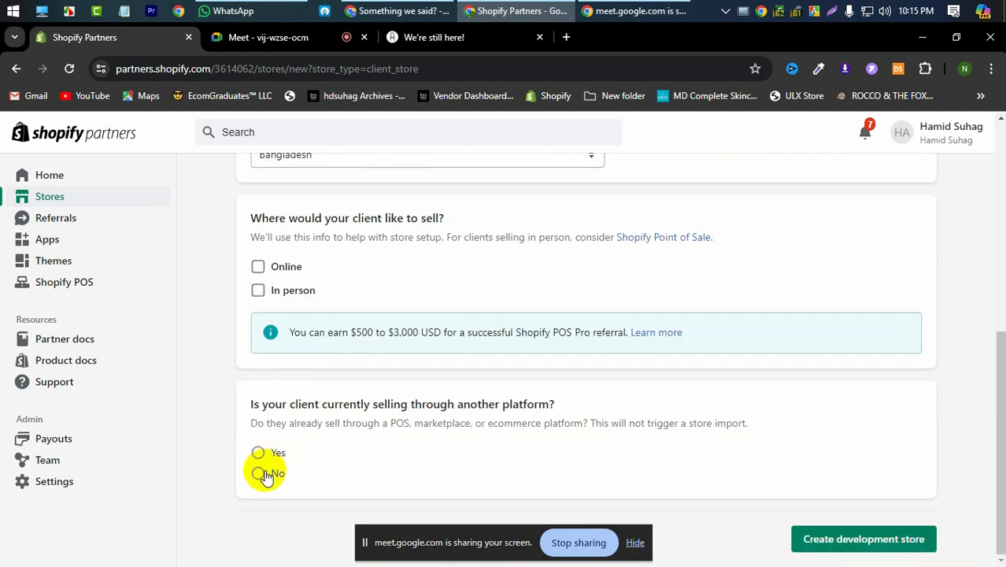
pyautogui.click(260, 453)
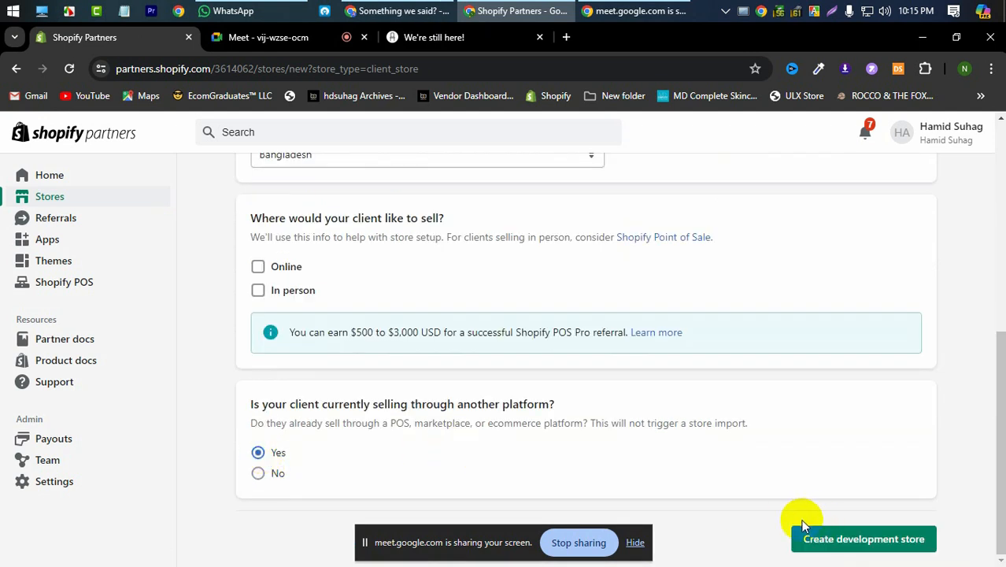
pyautogui.click(864, 539)
pyautogui.scroll(5, 824, 494)
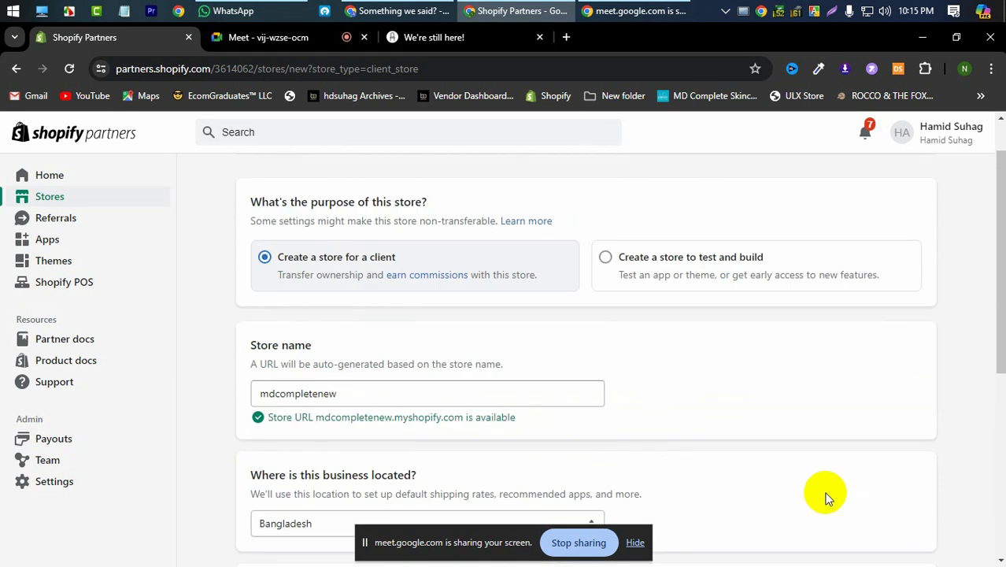
pyautogui.scroll(-4, 827, 455)
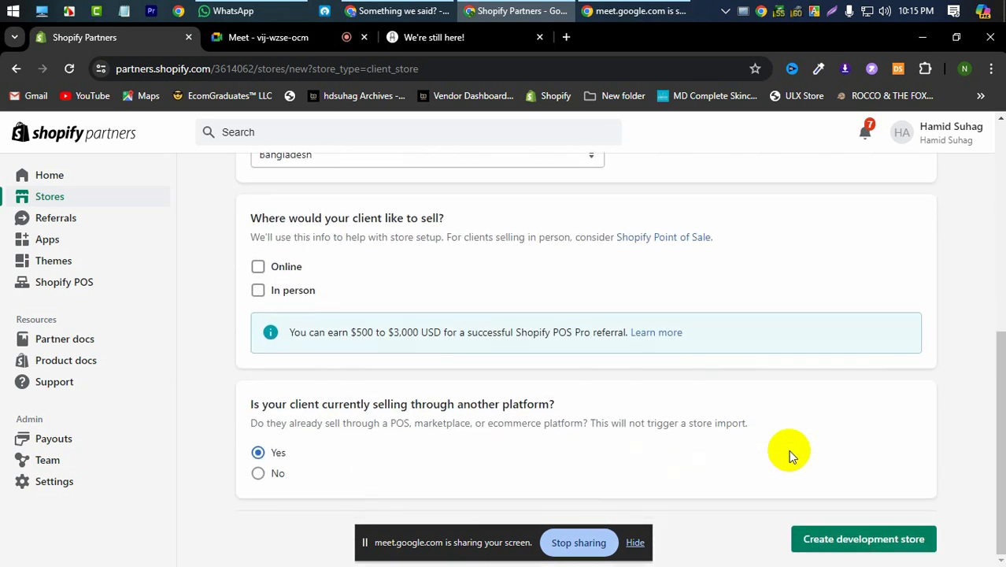
pyautogui.click(880, 540)
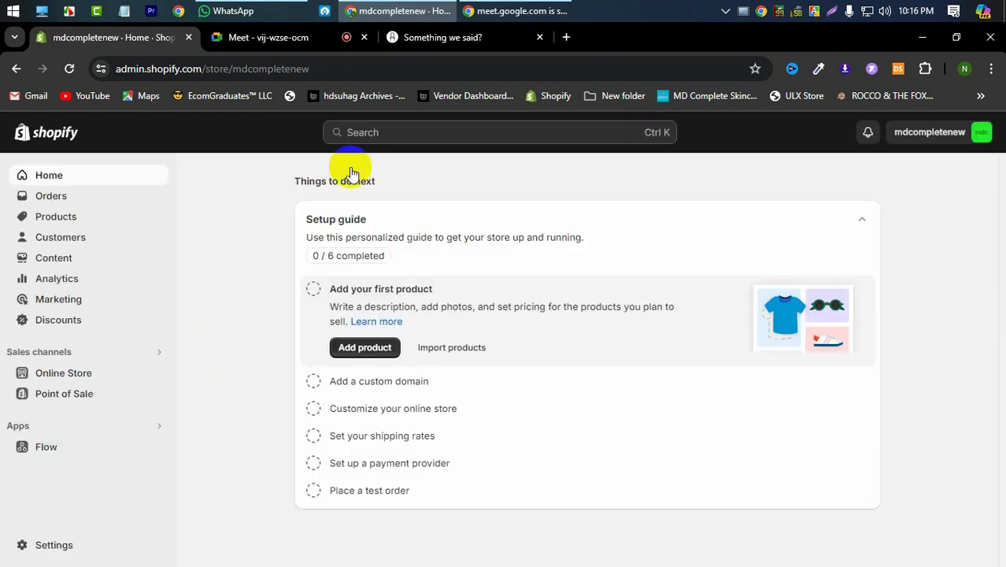
# Glance at the Select Furnish storefront, open the new store's Themes page, and go from there to the Shopify Theme Store
pyautogui.click(424, 37)
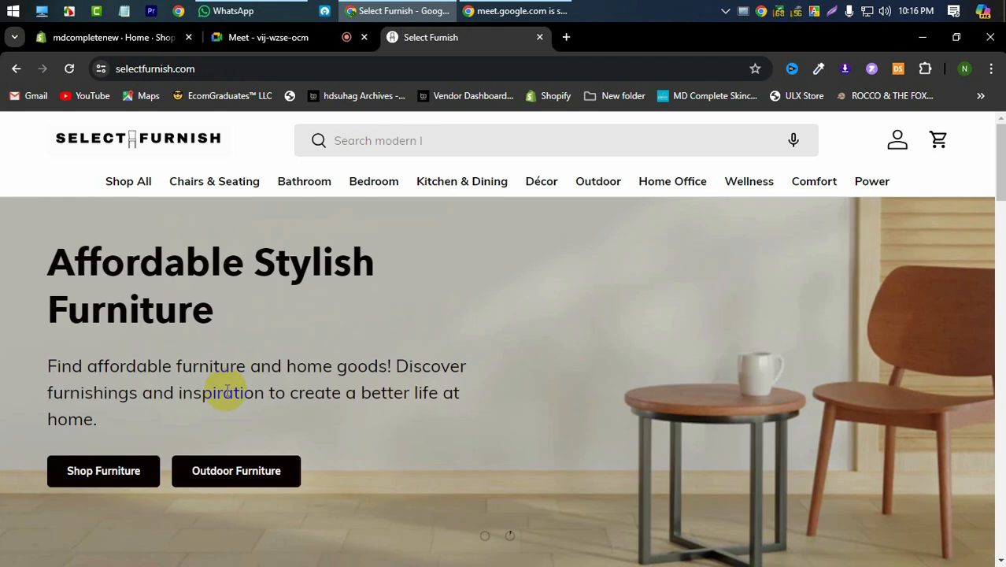
pyautogui.hotkey('ctrl', '1')
pyautogui.click(70, 373)
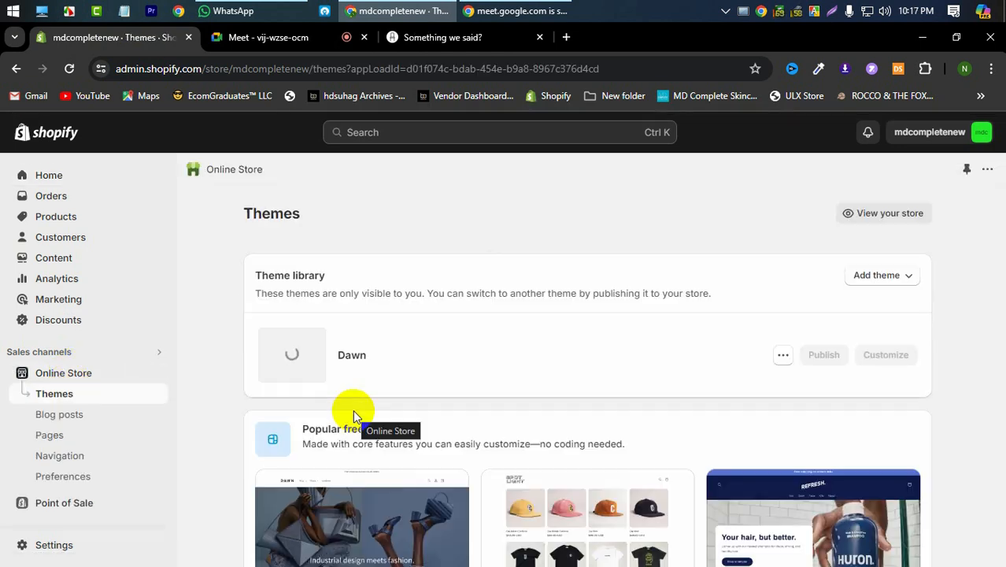
pyautogui.scroll(-5, 353, 409)
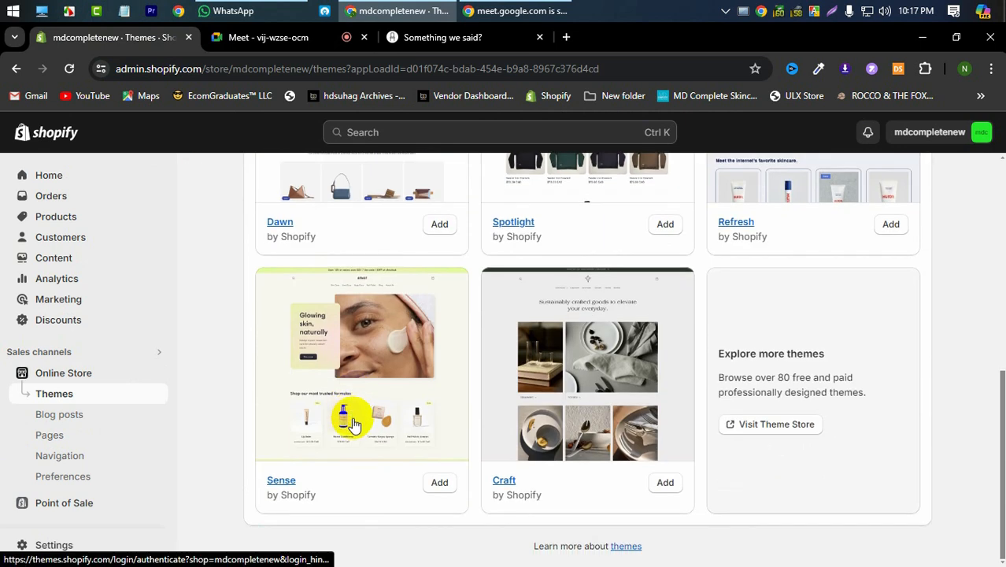
pyautogui.click(779, 425)
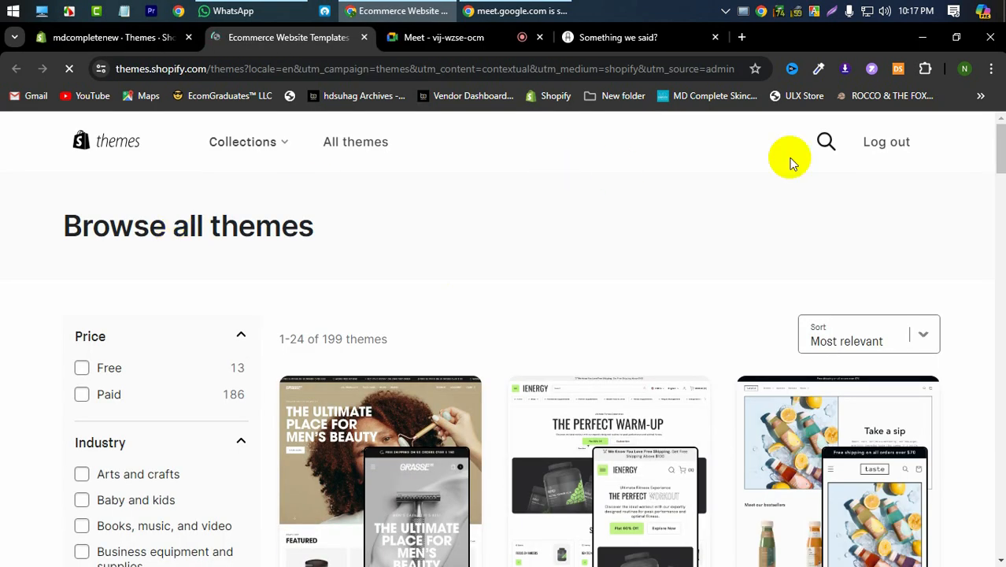
# Search the Theme Store for the copied Enterprise theme name and open the Enterprise theme's page
pyautogui.click(826, 141)
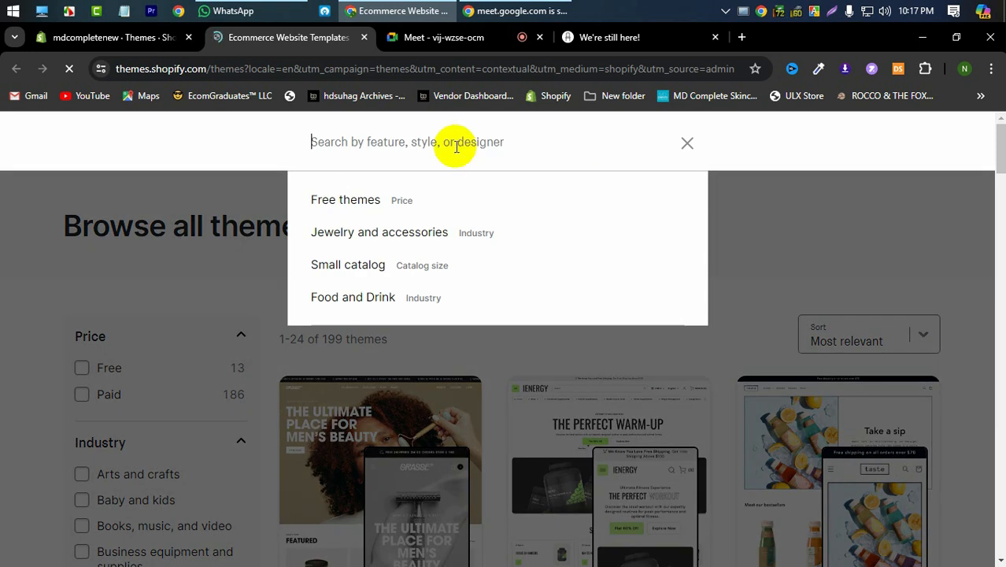
pyautogui.press('super+v')
pyautogui.click(373, 319)
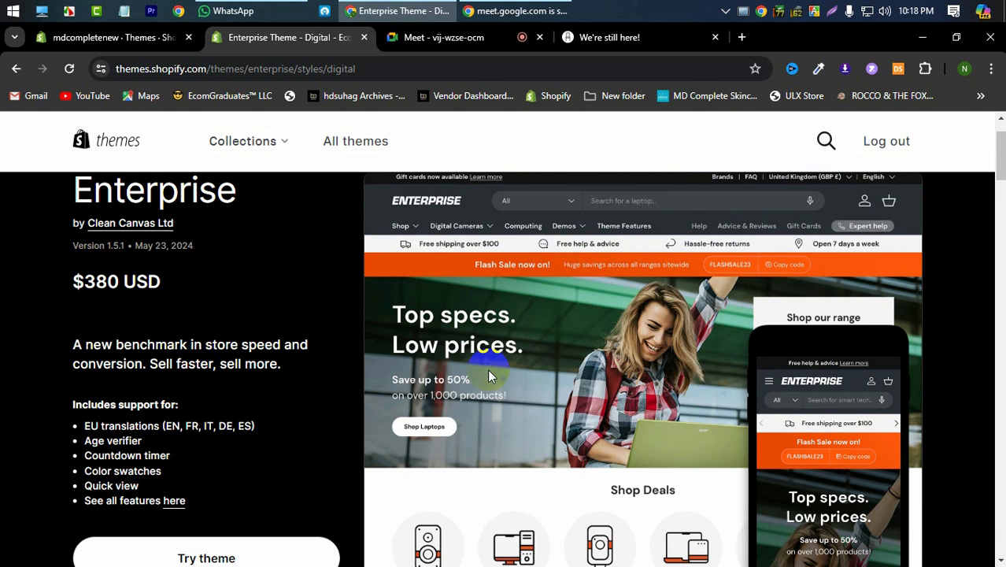
# Check the Enterprise theme's price and add the theme to the mdcompletenew store as a trial
pyautogui.doubleClick(98, 282)
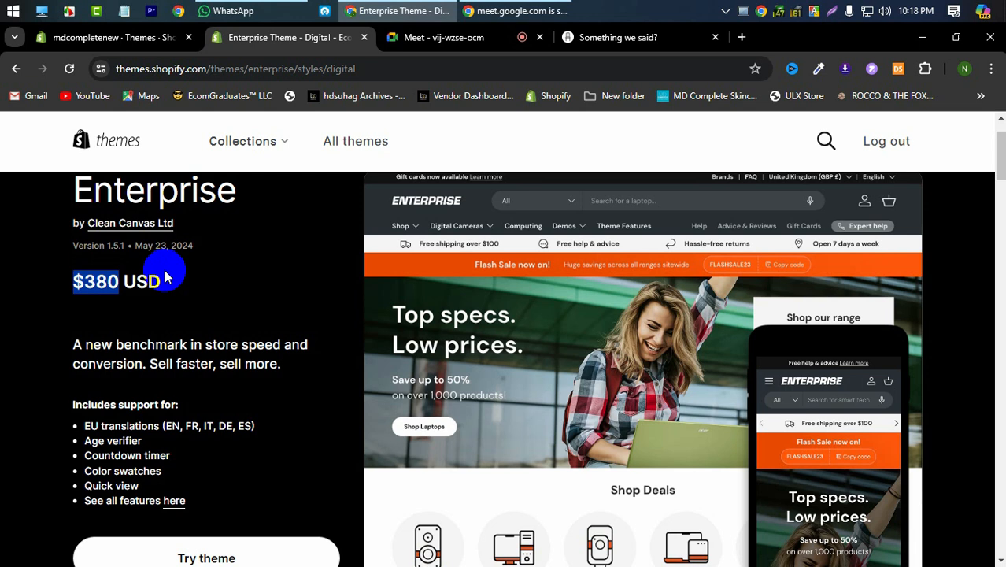
pyautogui.scroll(-3, 11, 370)
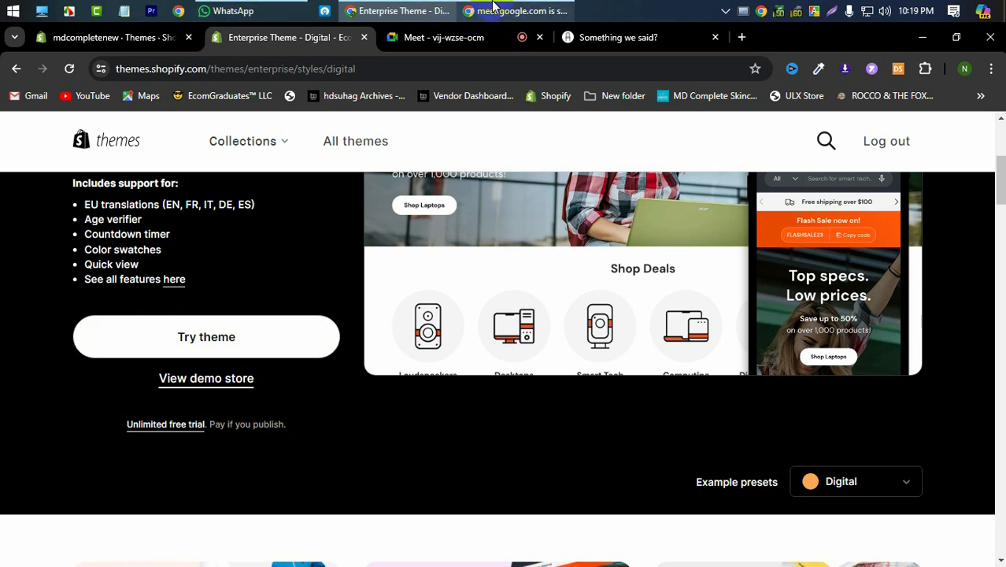
pyautogui.click(965, 68)
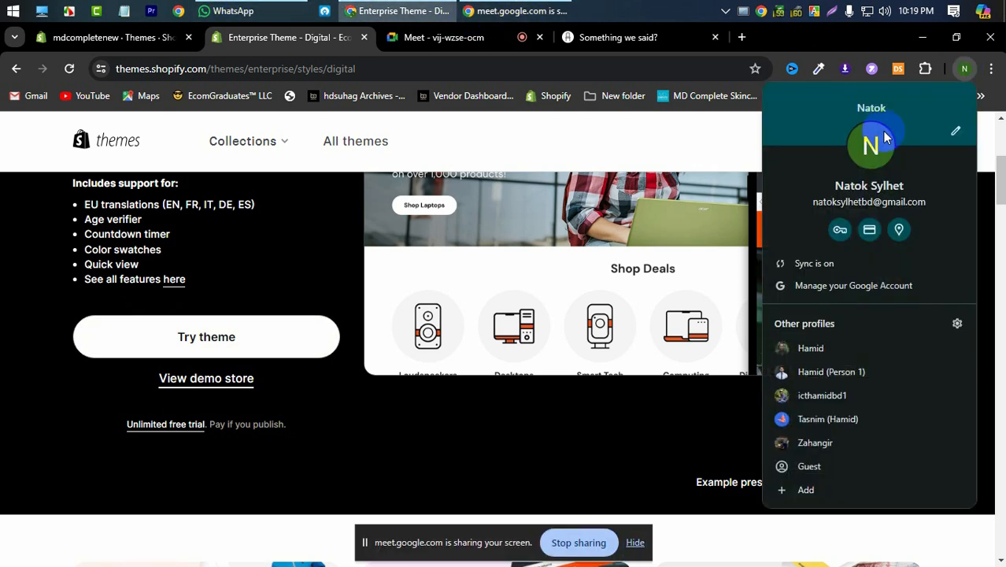
pyautogui.click(7, 450)
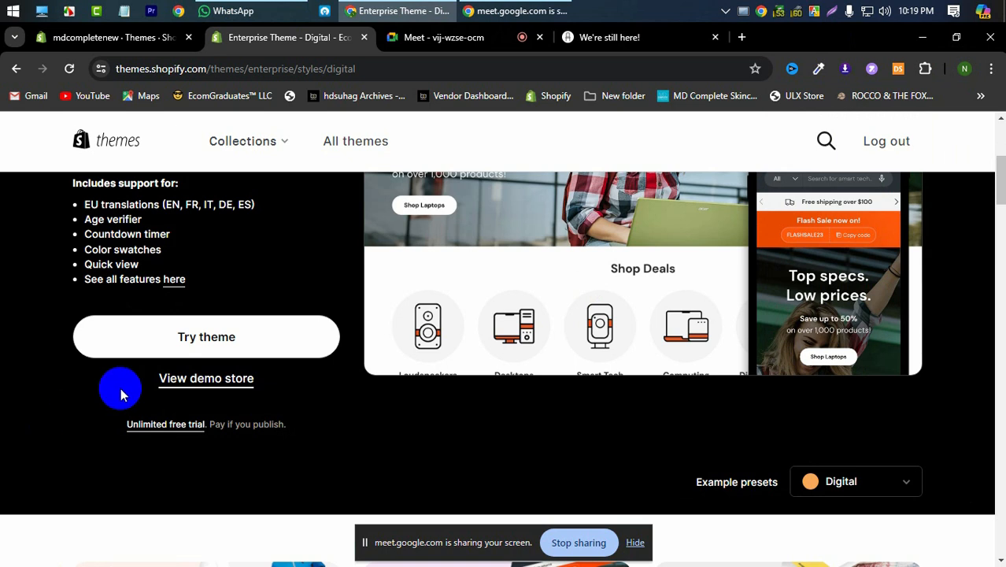
pyautogui.click(210, 341)
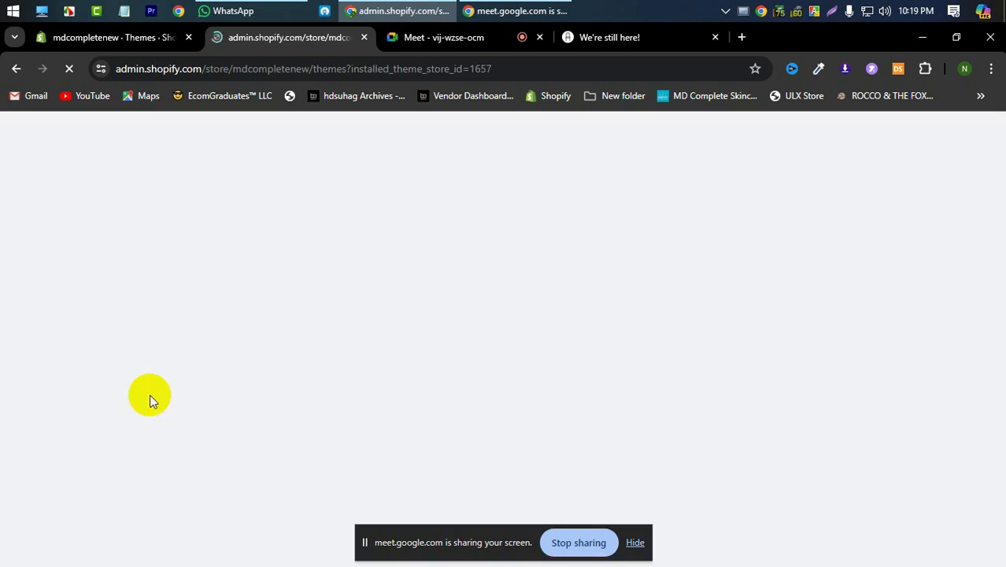
# Hide the screen-sharing notice, check the Enterprise trial's extra actions in the theme library, and open the theme for customization
pyautogui.click(642, 549)
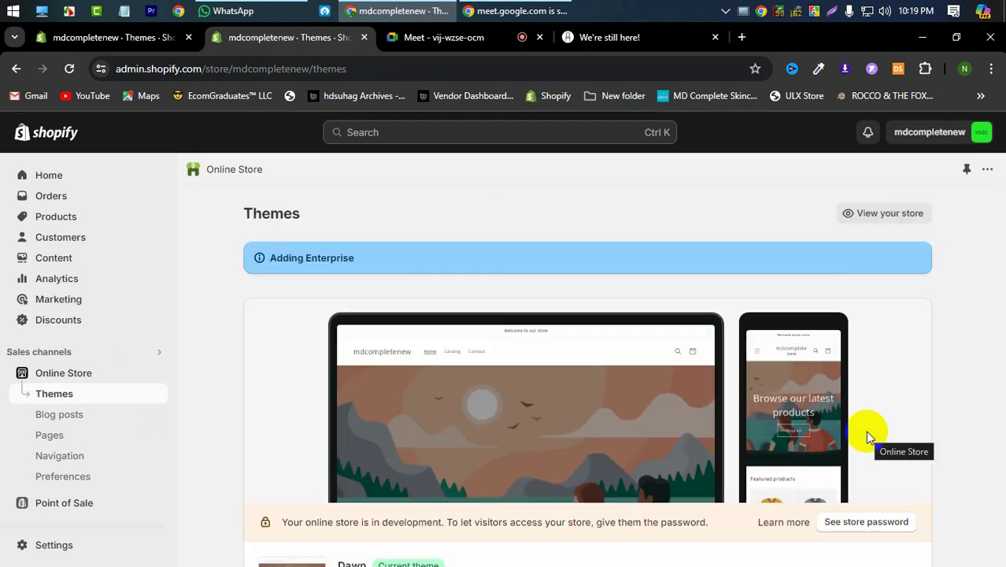
pyautogui.scroll(-5, 867, 447)
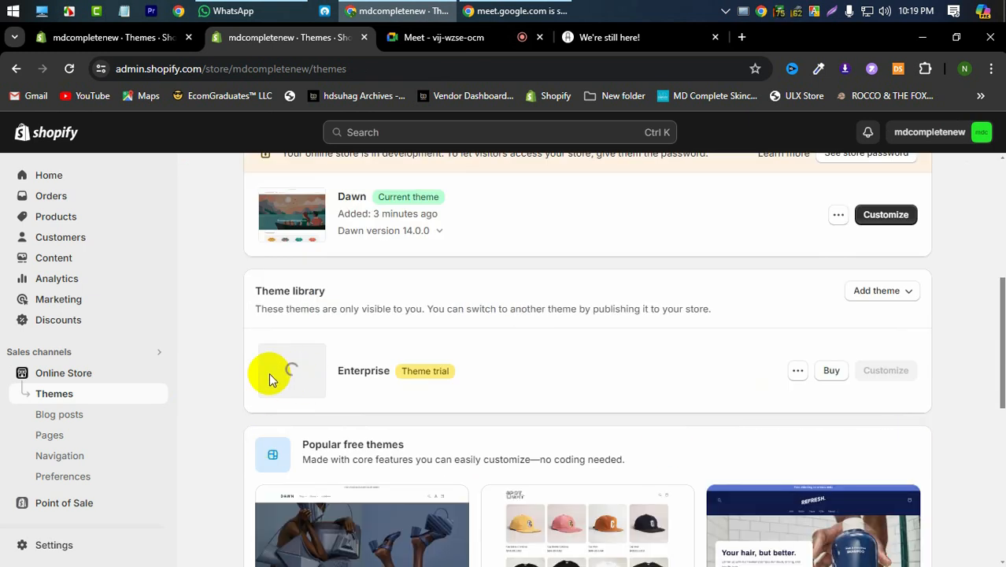
pyautogui.scroll(1, 351, 372)
pyautogui.scroll(2, 350, 373)
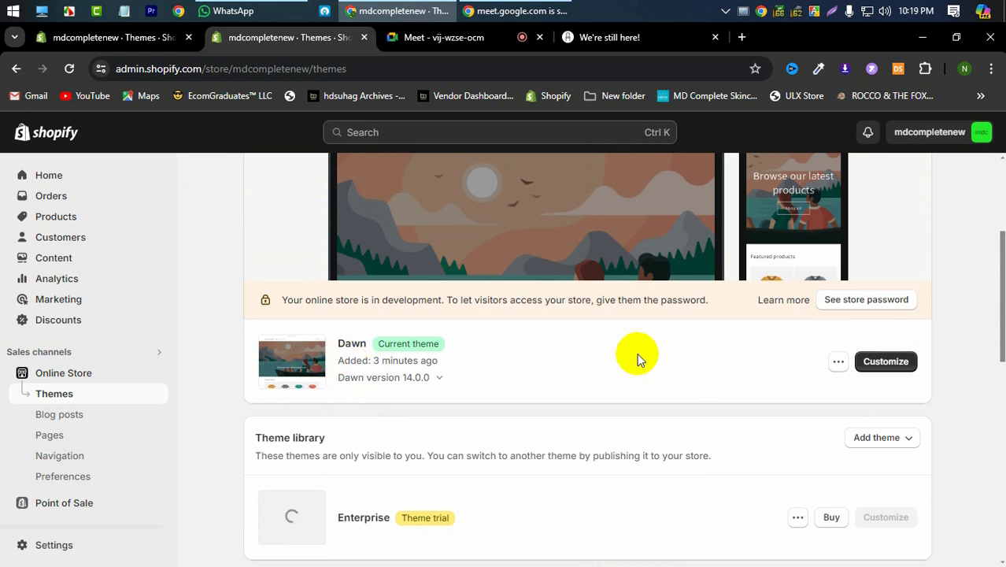
pyautogui.scroll(-2, 495, 396)
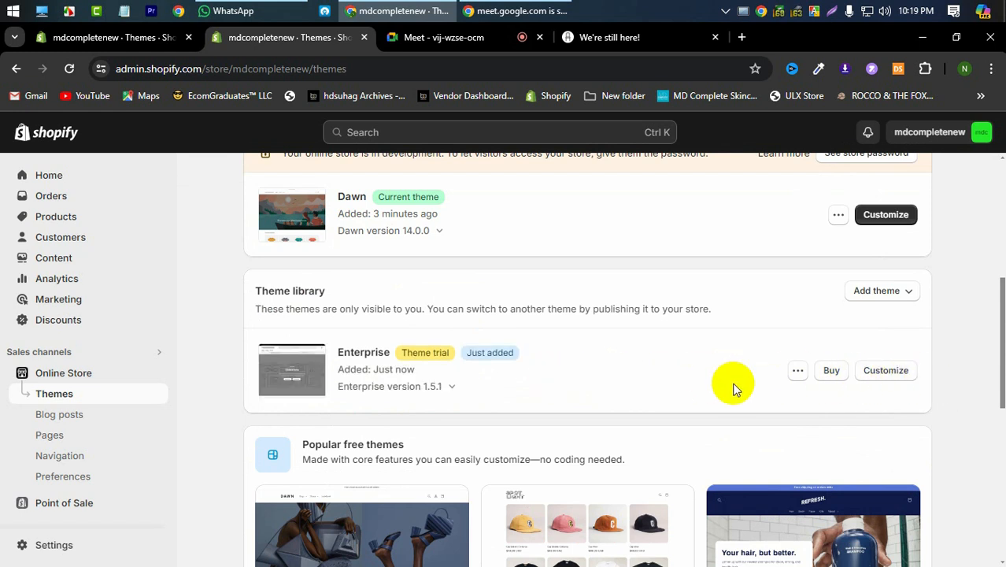
pyautogui.click(797, 371)
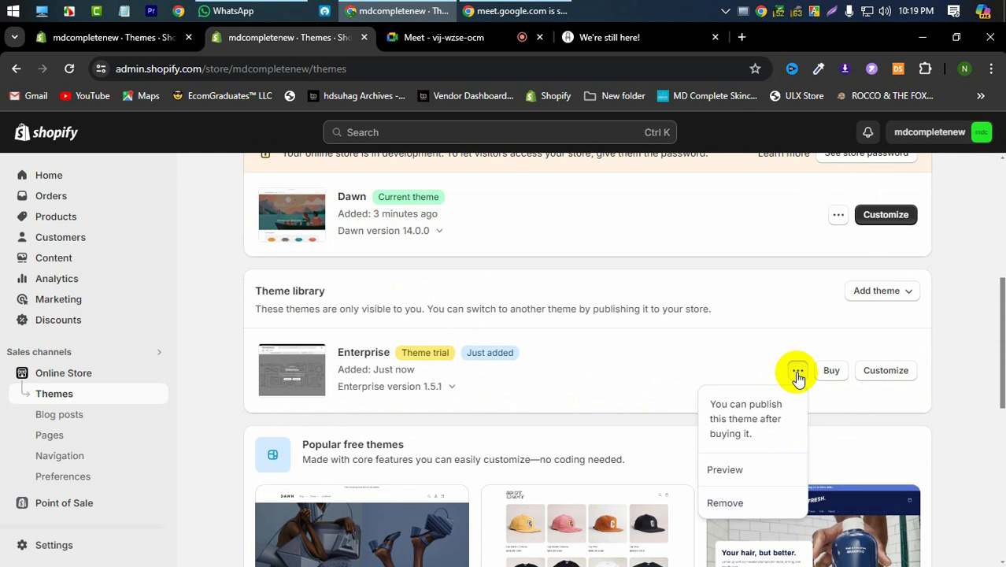
pyautogui.scroll(-1, 741, 426)
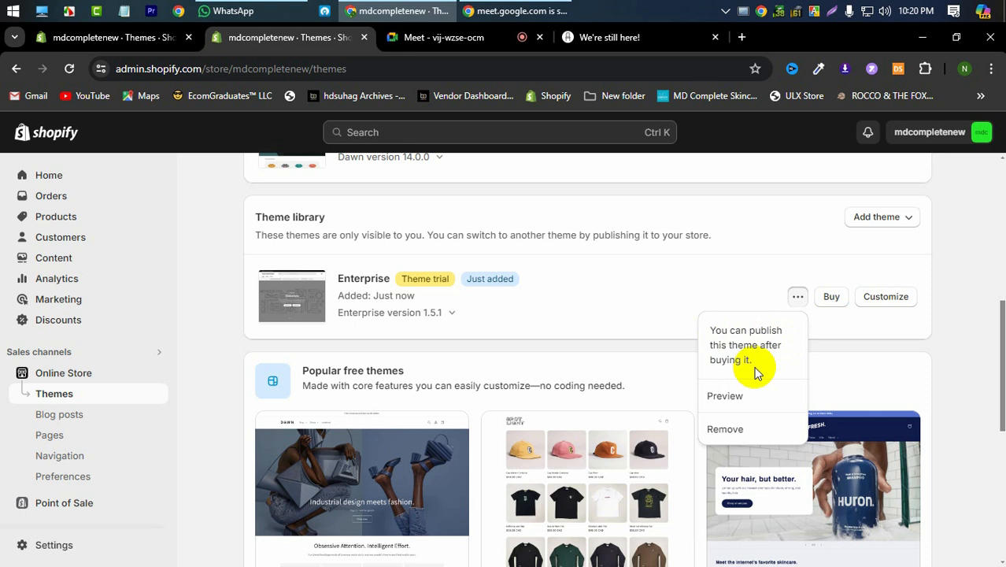
pyautogui.click(883, 302)
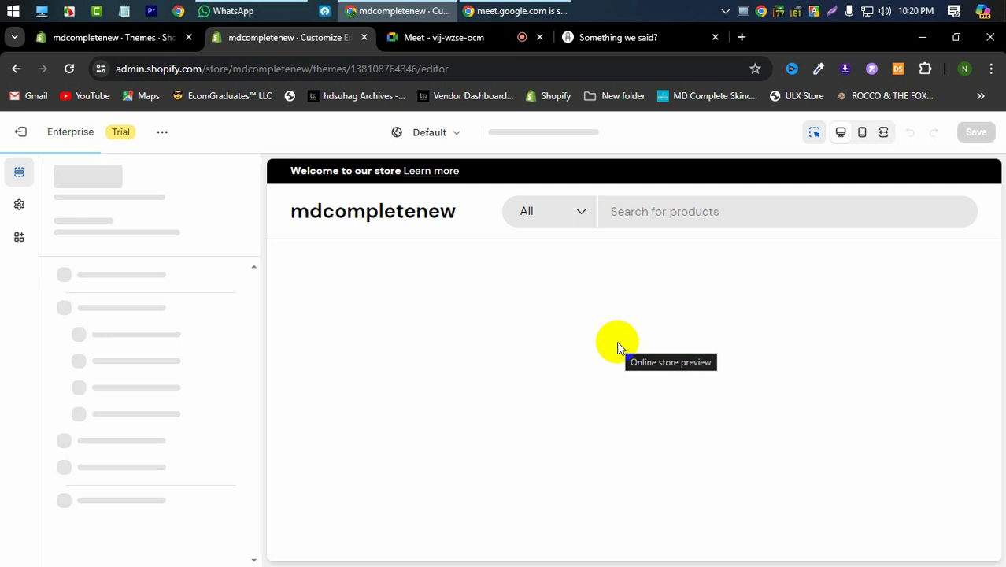
# Look over the default home page in the theme editor and open the Enterprise theme's storefront preview
pyautogui.scroll(-4, 536, 386)
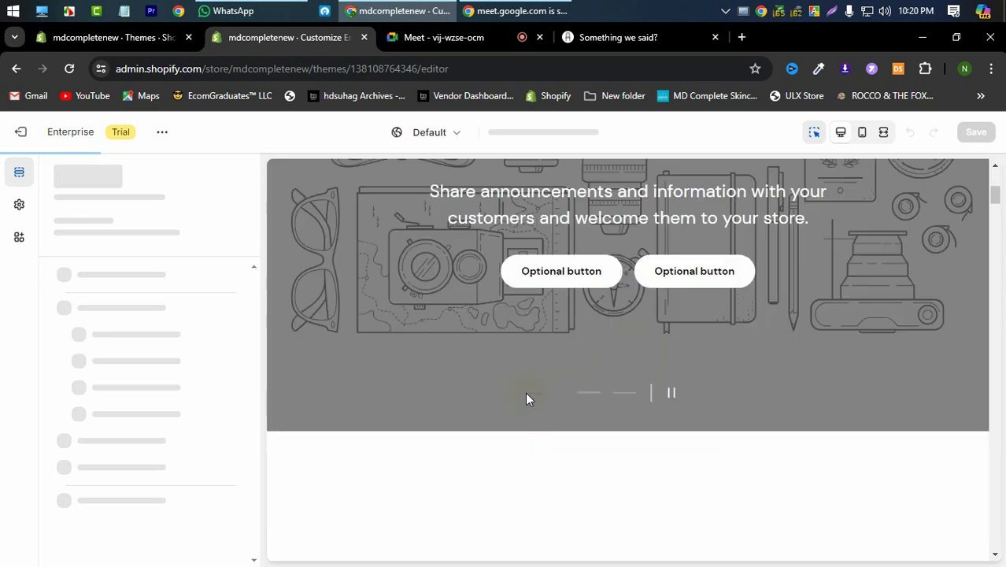
pyautogui.scroll(-10, 527, 390)
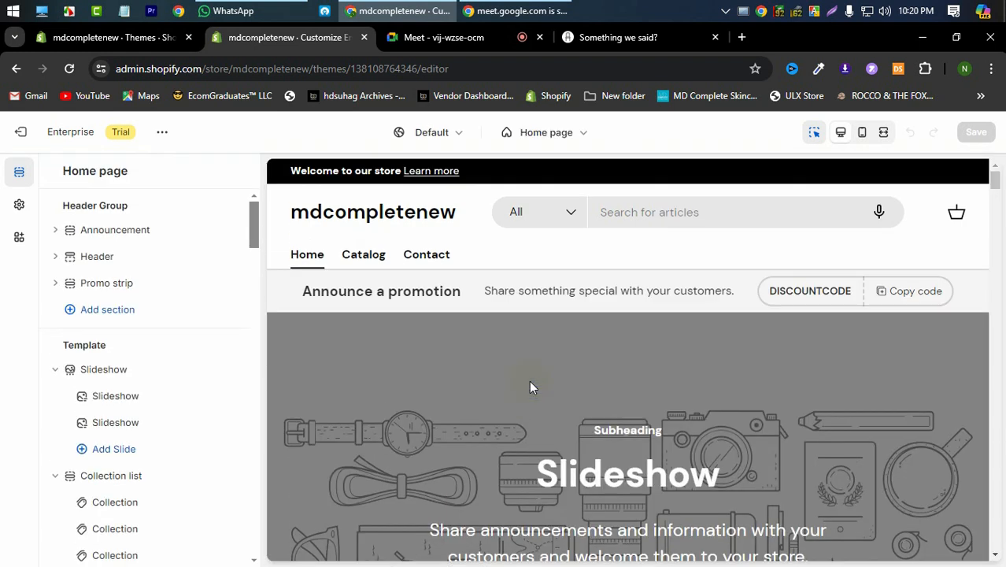
pyautogui.scroll(-15, 531, 378)
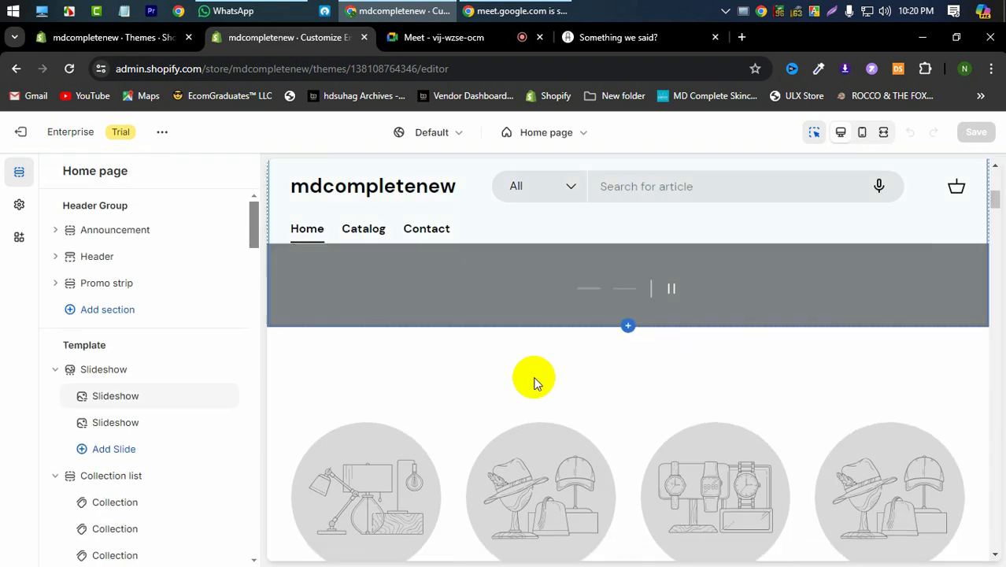
pyautogui.scroll(-5, 534, 378)
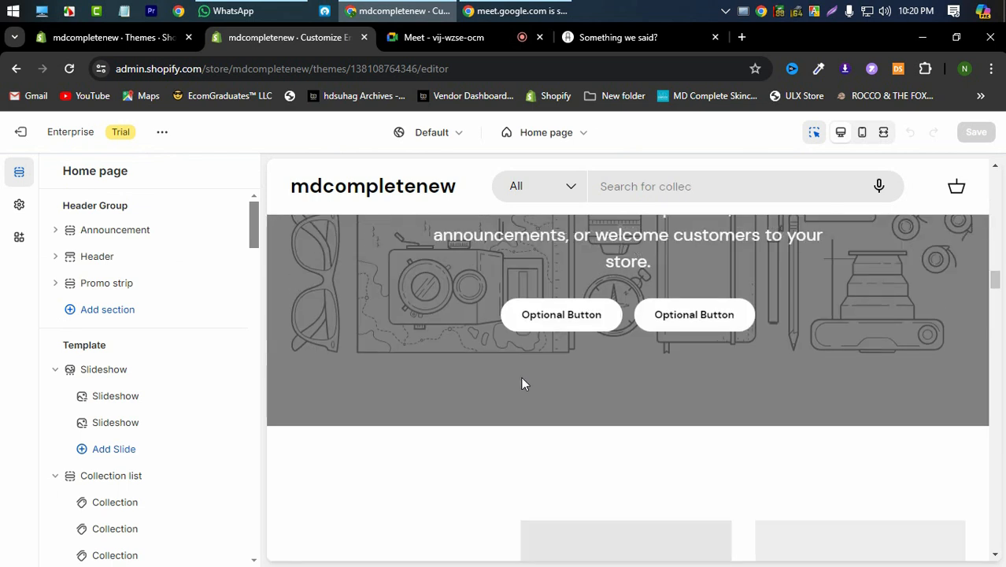
pyautogui.scroll(4, 523, 382)
pyautogui.click(161, 132)
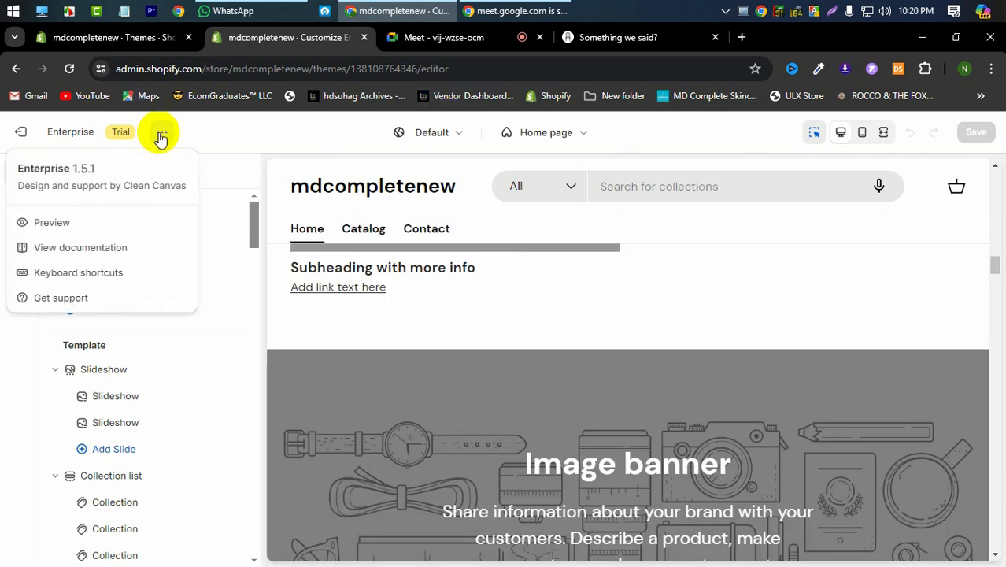
pyautogui.click(118, 223)
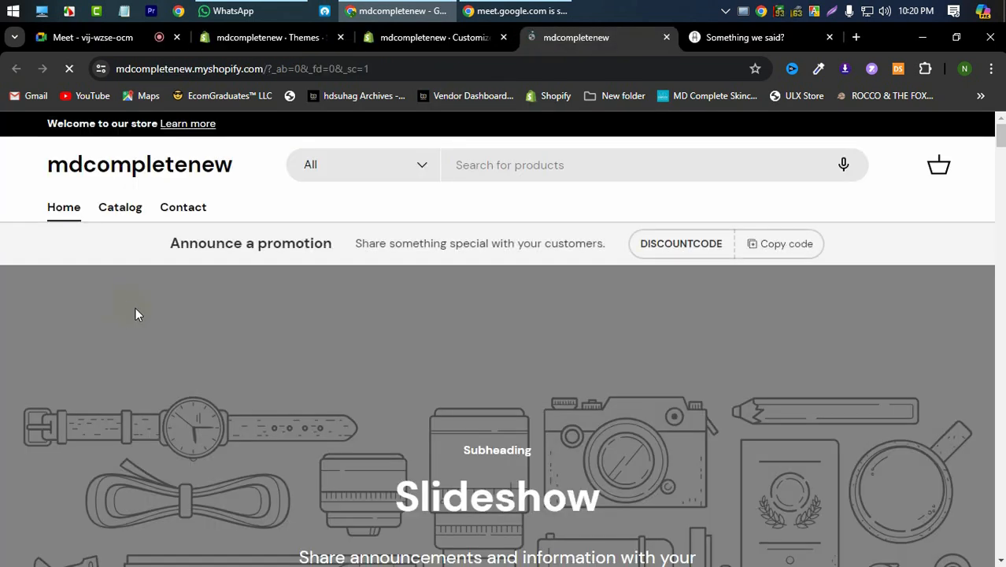
# Examine the default home page sections in the Enterprise storefront preview down to the footer and return to the header
pyautogui.scroll(-8, 173, 249)
pyautogui.scroll(-12, 193, 307)
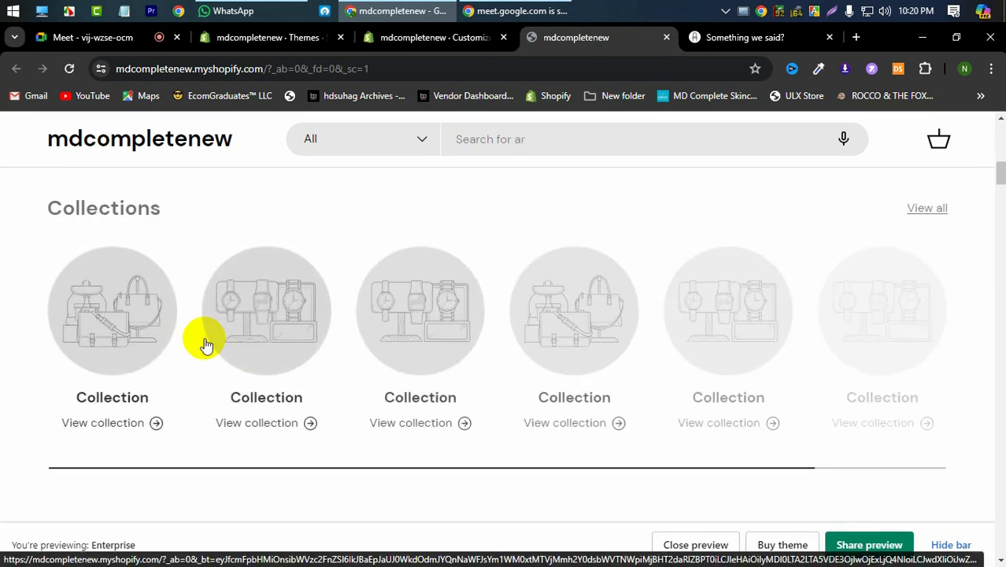
pyautogui.scroll(3, 221, 335)
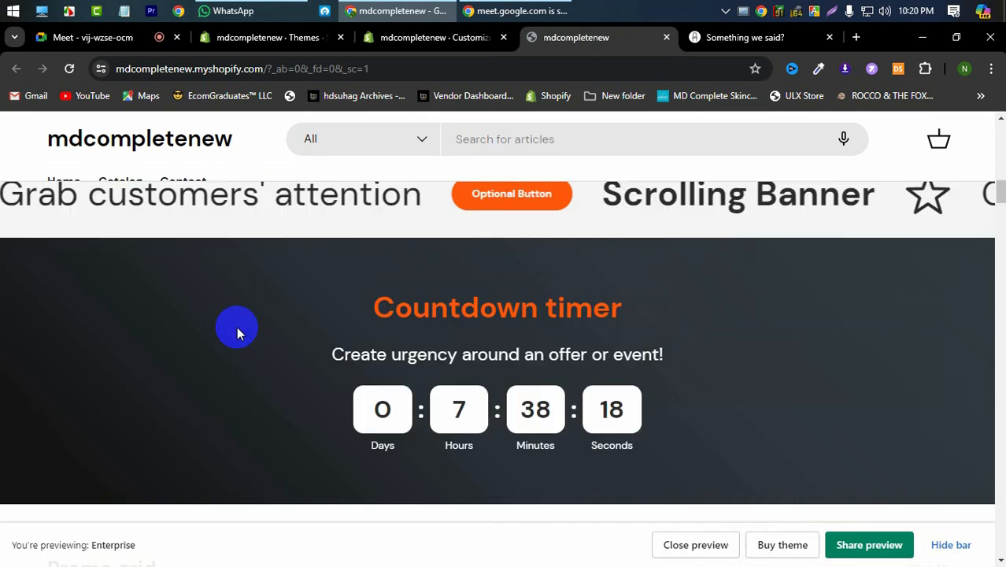
pyautogui.scroll(-5, 698, 366)
pyautogui.scroll(-10, 476, 374)
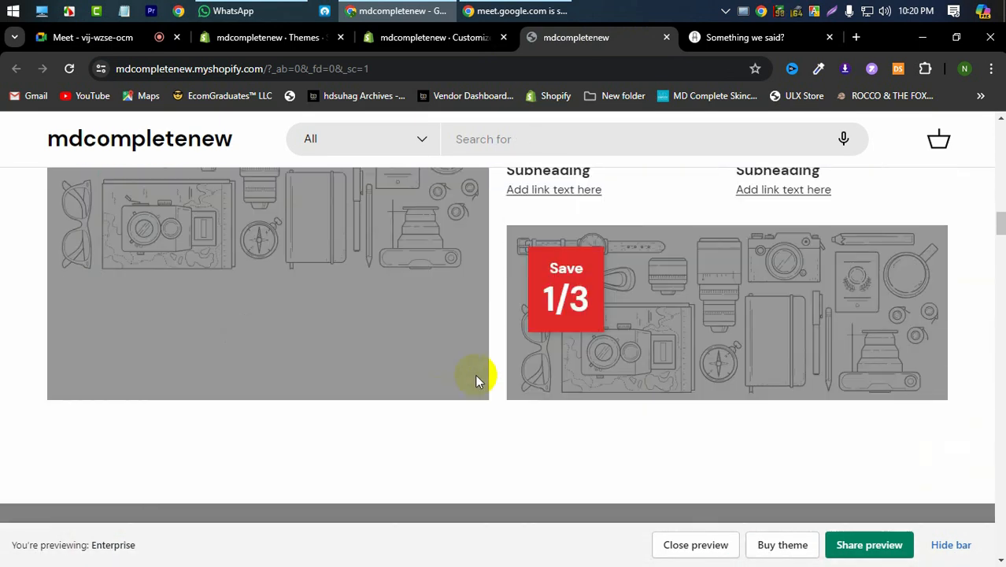
pyautogui.scroll(-12, 474, 369)
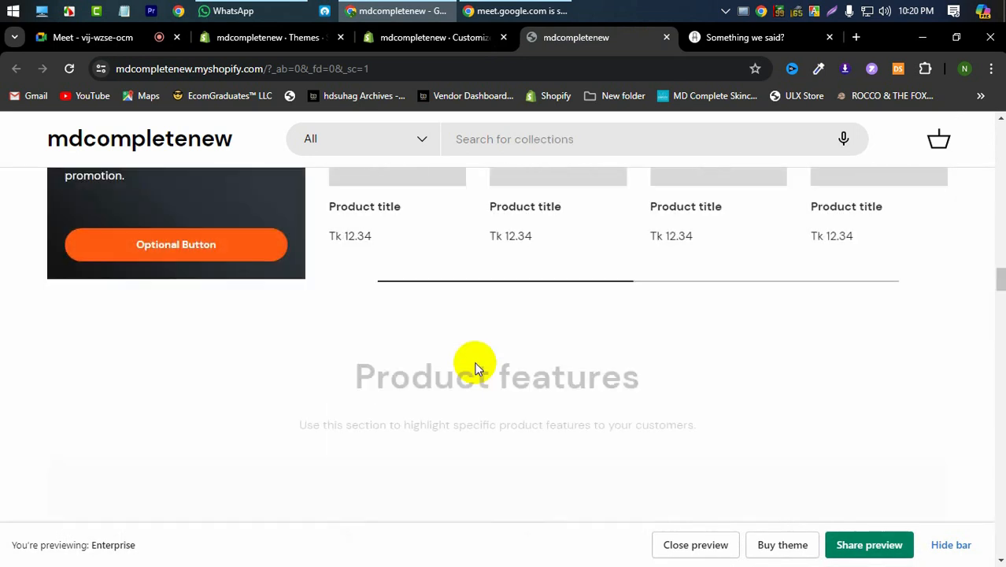
pyautogui.scroll(-8, 476, 369)
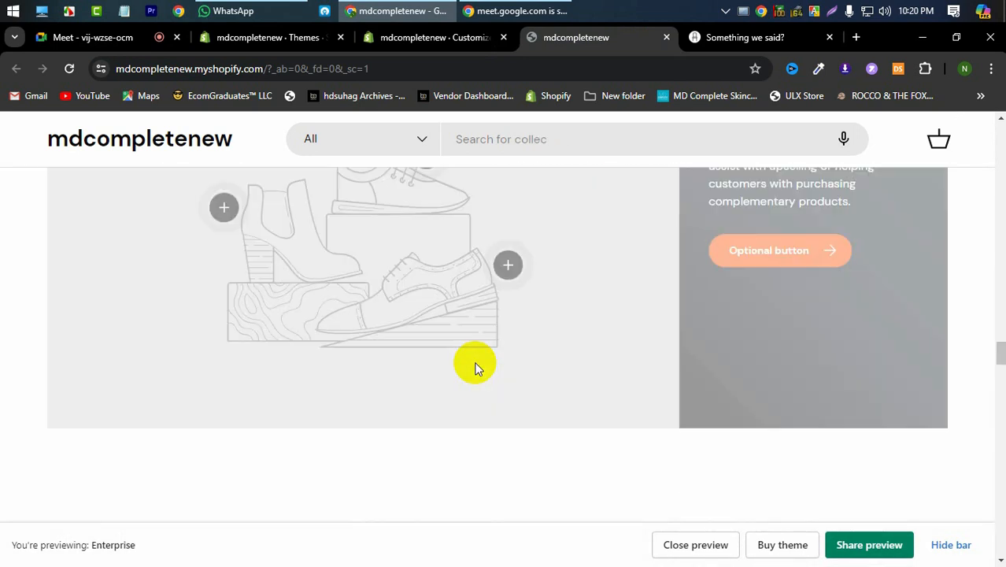
pyautogui.scroll(-3, 475, 369)
pyautogui.scroll(-10, 476, 367)
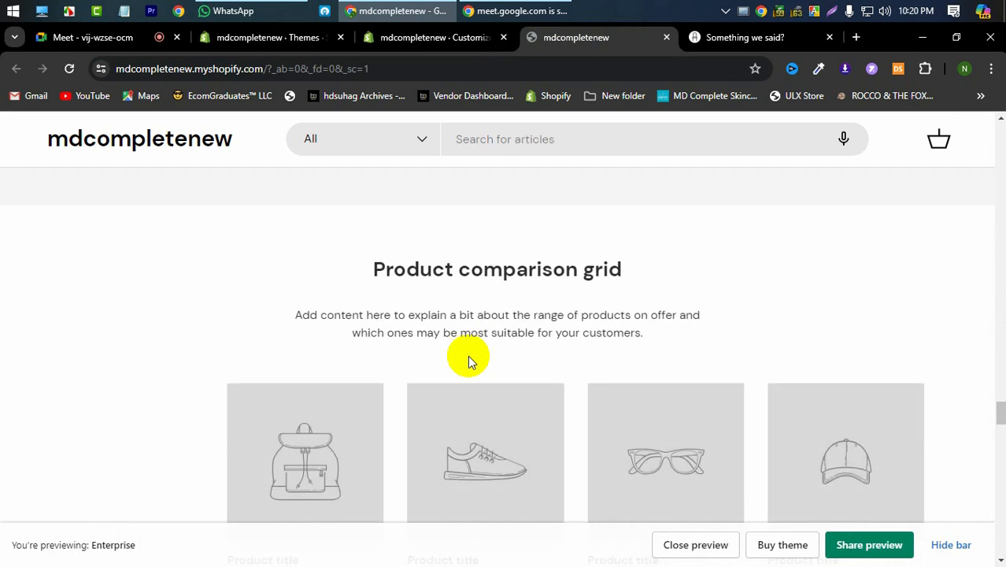
pyautogui.scroll(-5, 160, 397)
pyautogui.scroll(-15, 162, 395)
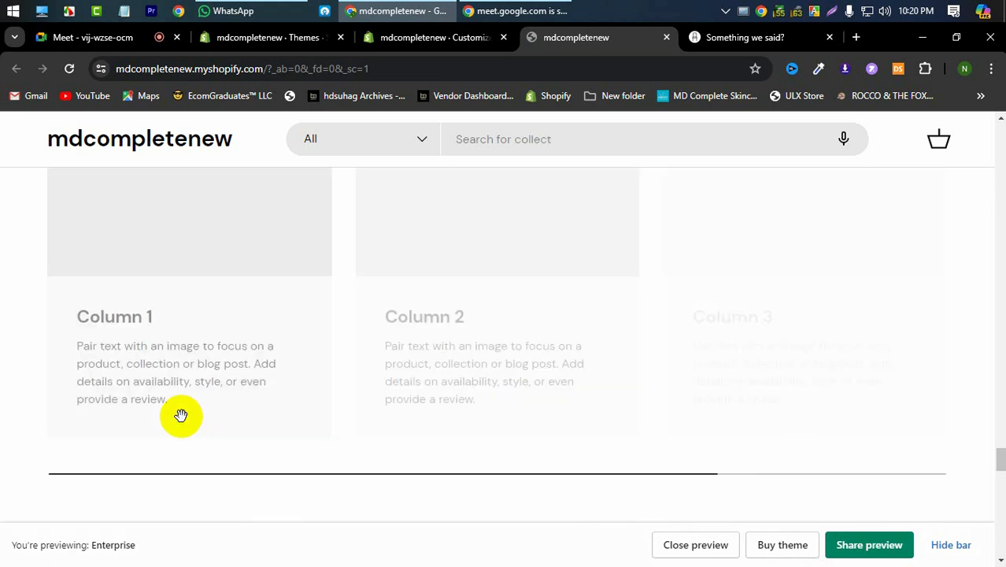
pyautogui.scroll(-10, 193, 426)
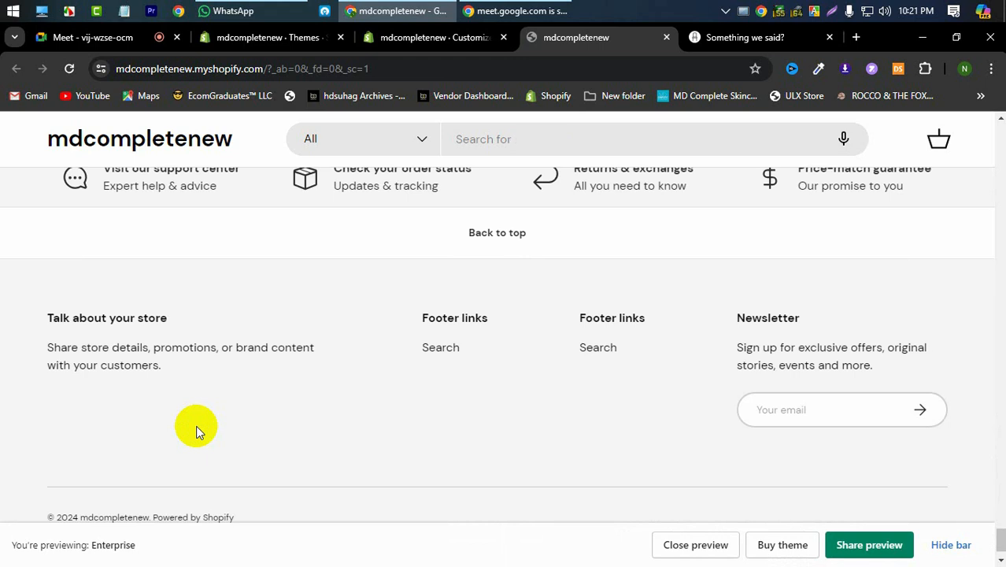
pyautogui.scroll(15, 196, 429)
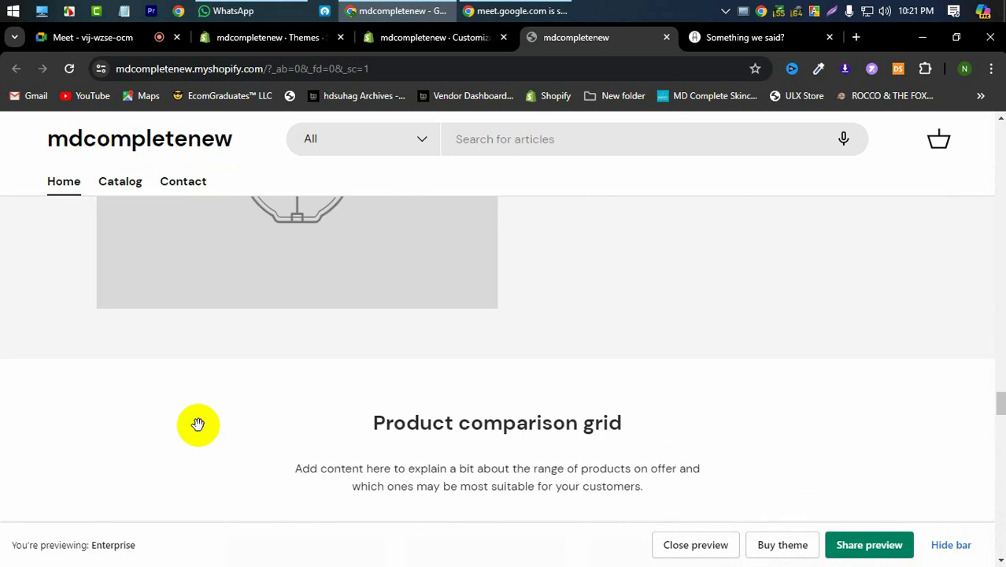
pyautogui.scroll(15, 198, 424)
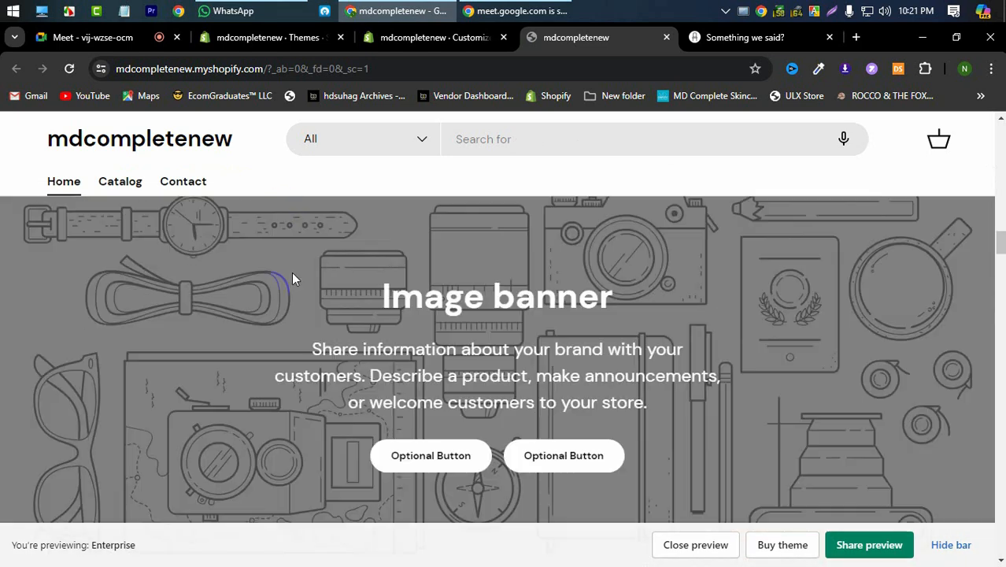
pyautogui.scroll(10, 291, 312)
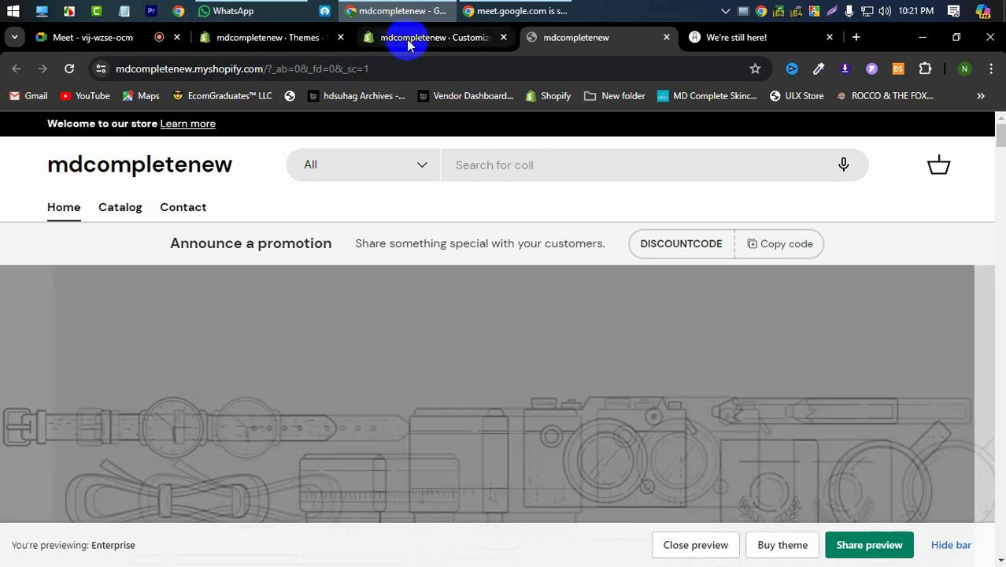
# Return to the Enterprise theme editor, dismiss the theme actions, and review the Home page's header and template sections
pyautogui.click(416, 37)
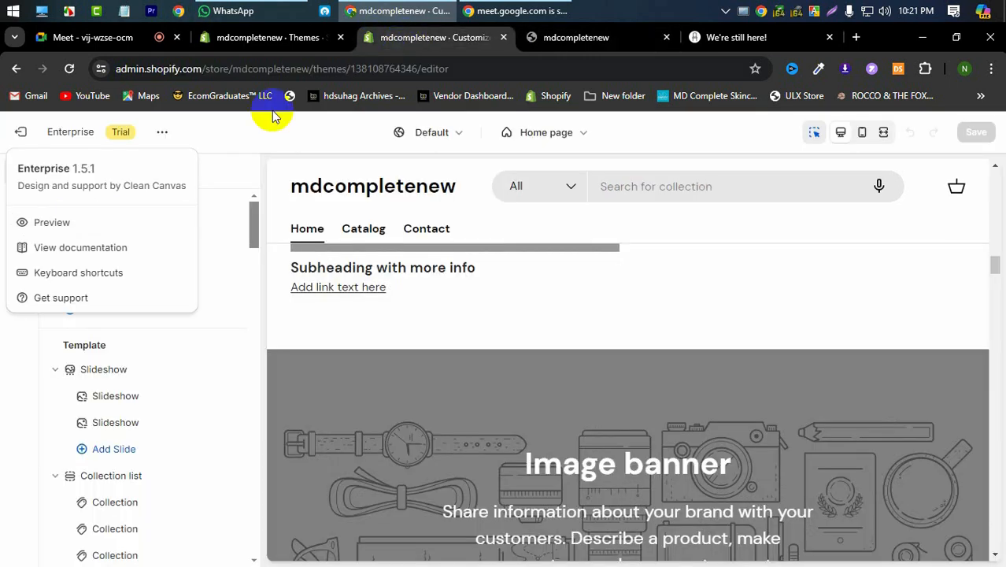
pyautogui.click(5, 378)
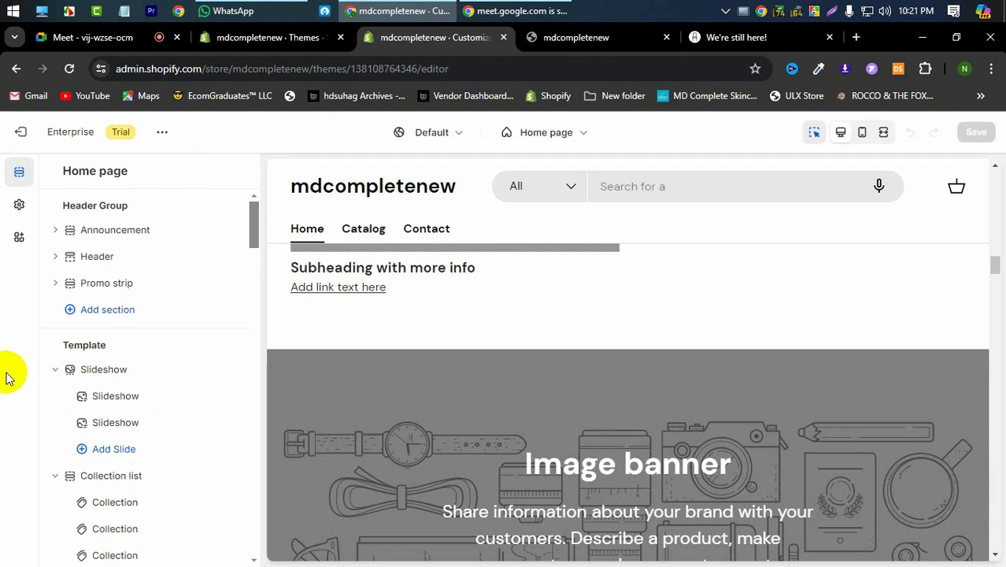
pyautogui.scroll(-4, 76, 362)
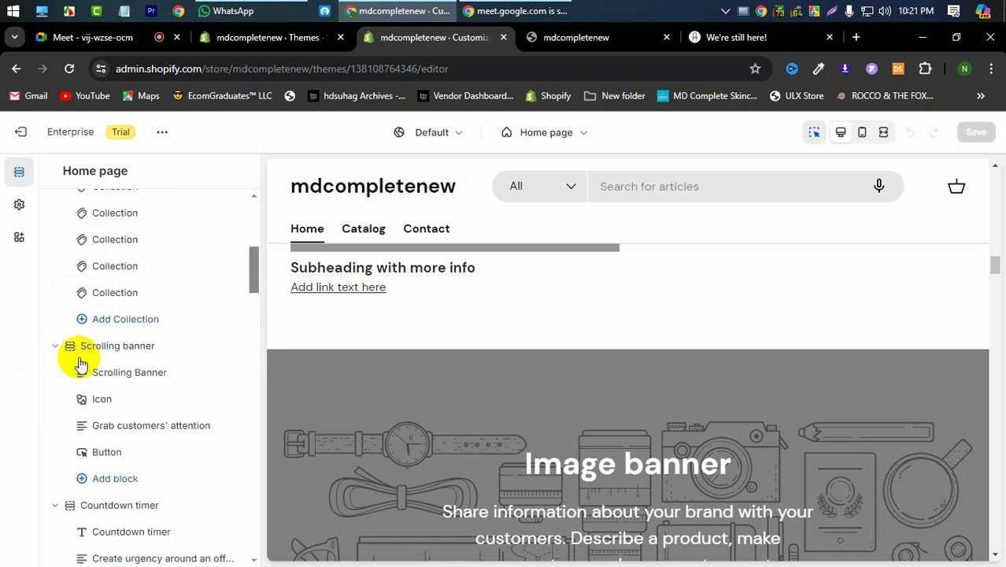
pyautogui.scroll(4, 81, 358)
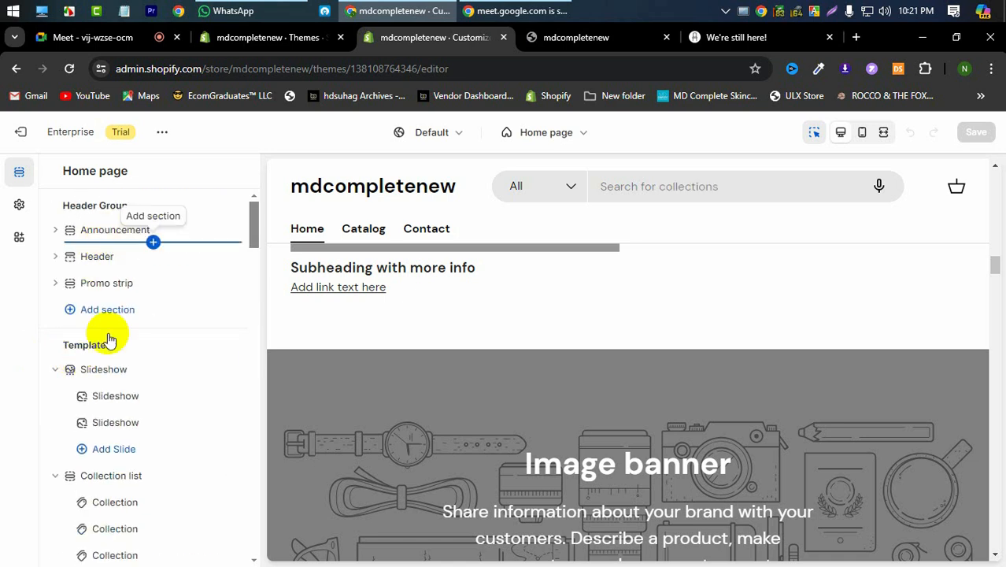
# Compare the header area of the Select Furnish storefront with that of the mdcompletenew Enterprise preview
pyautogui.click(720, 37)
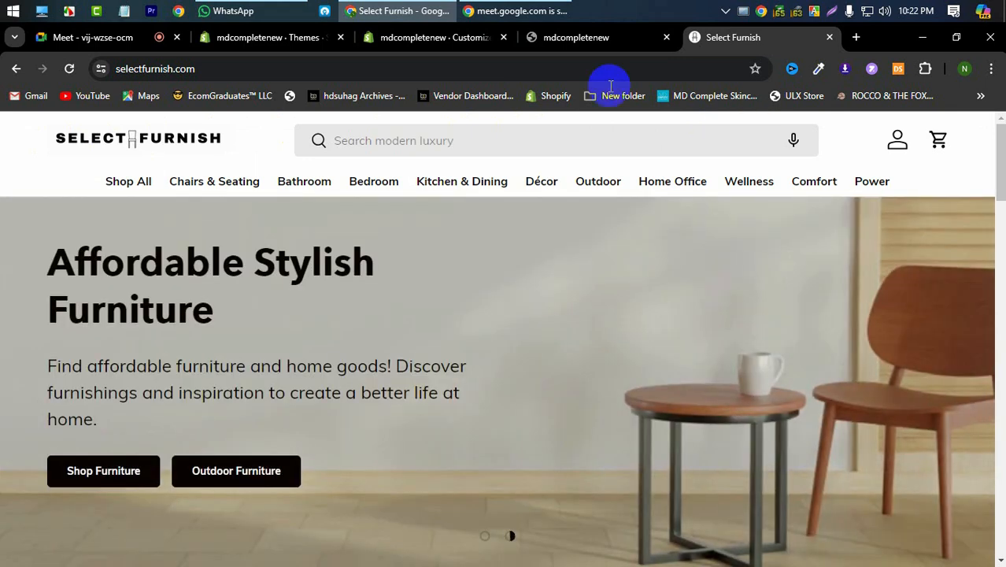
pyautogui.click(582, 40)
pyautogui.scroll(-4, 356, 347)
pyautogui.scroll(4, 359, 369)
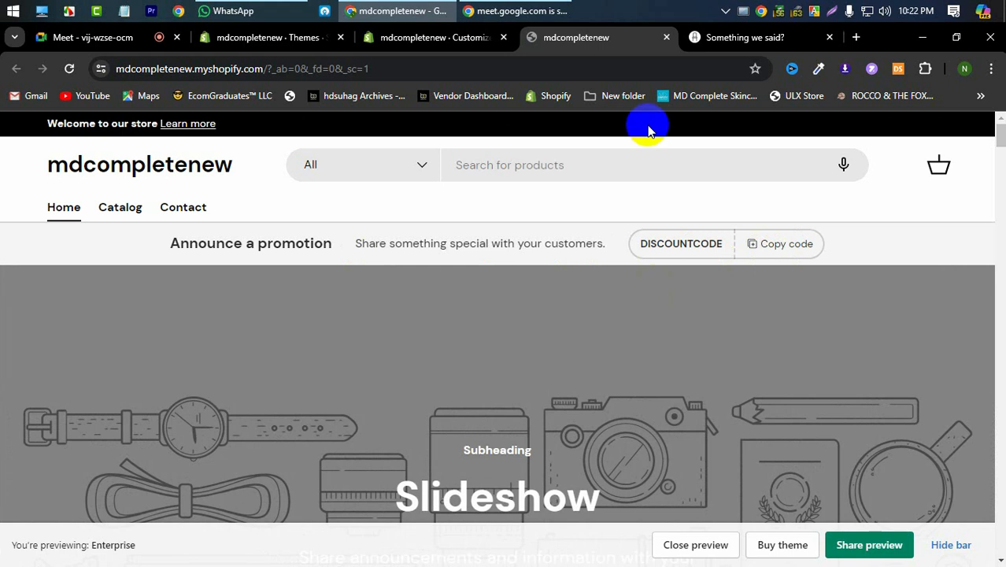
pyautogui.click(718, 37)
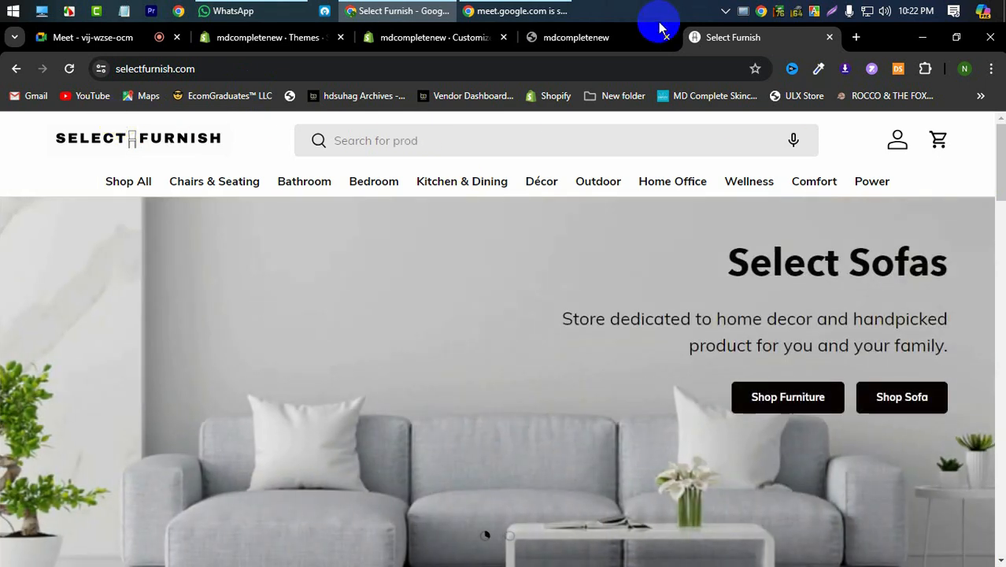
pyautogui.click(589, 35)
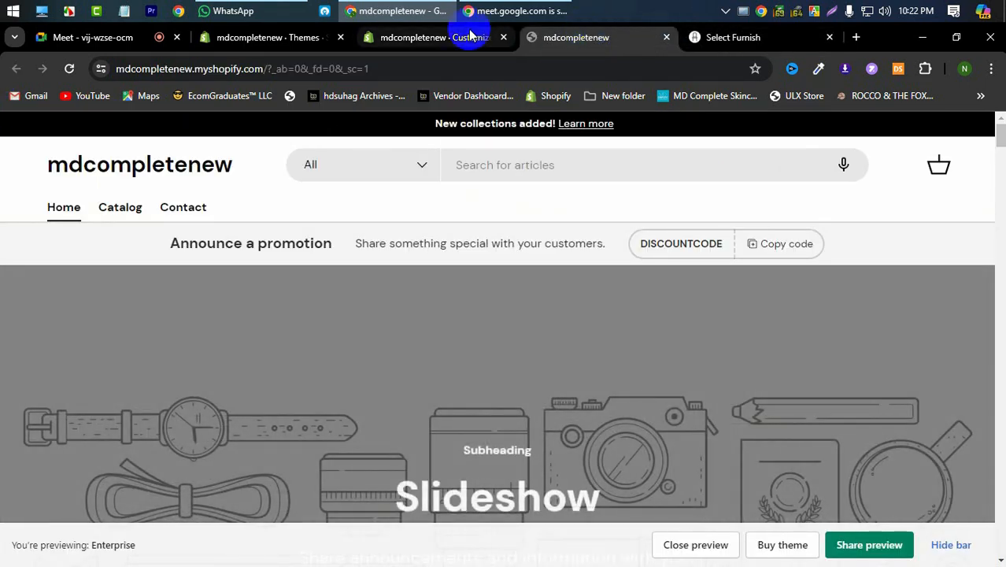
# Go back to the theme editor and review the Announcement section's link and country selector settings
pyautogui.click(470, 36)
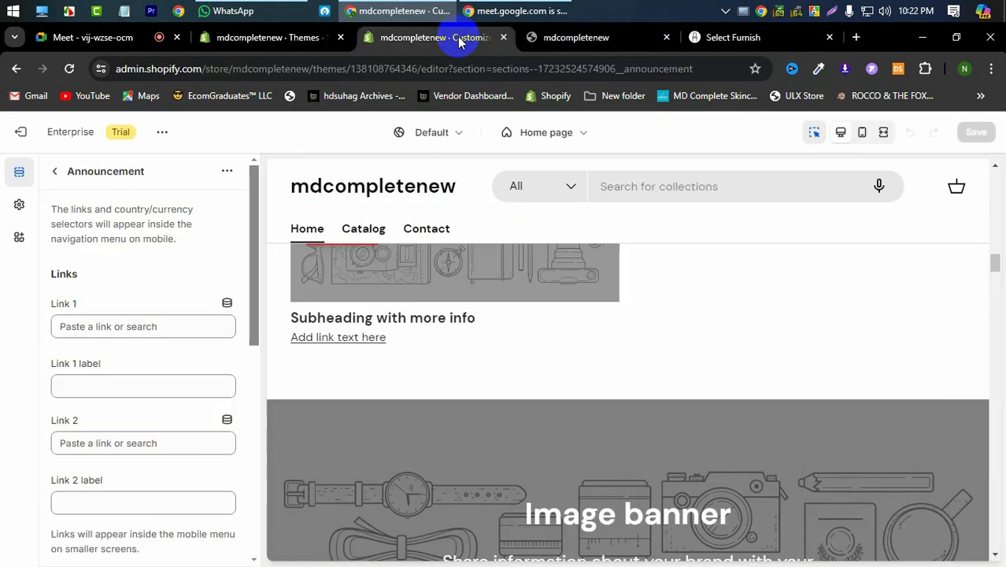
pyautogui.scroll(-1, 118, 300)
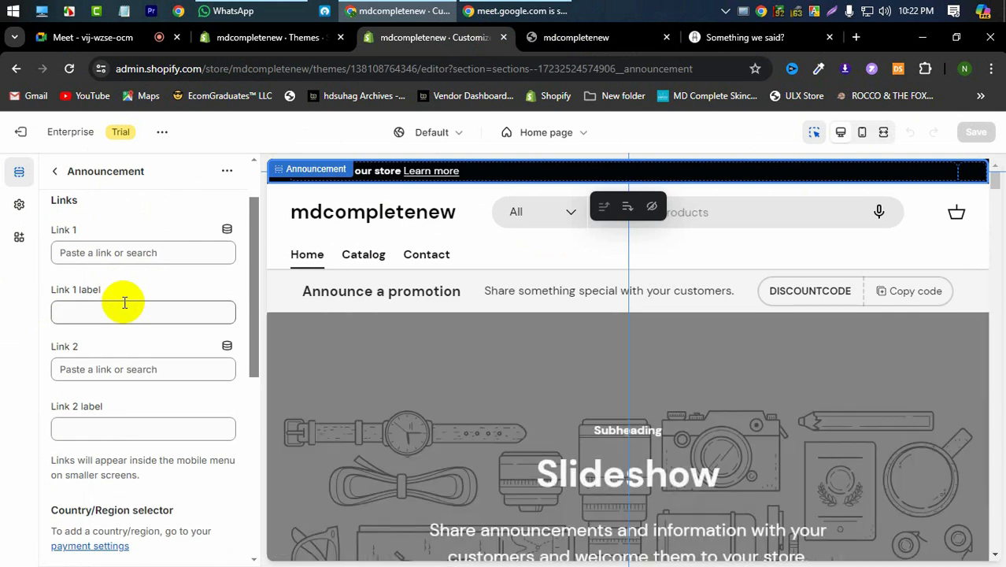
pyautogui.scroll(1, 124, 298)
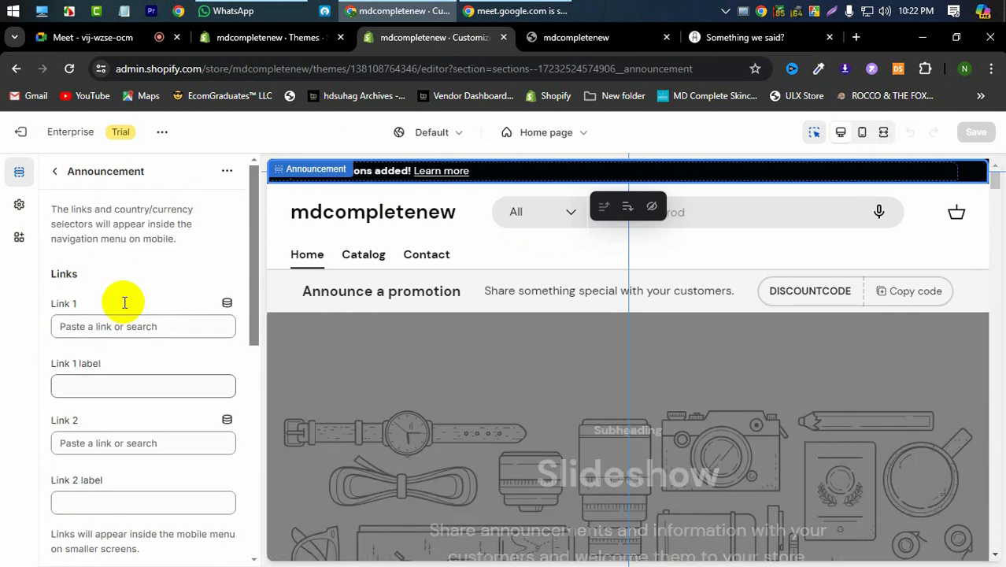
# Review the Announcement section's link and label fields and return to the Home page section list
pyautogui.scroll(-2, 106, 275)
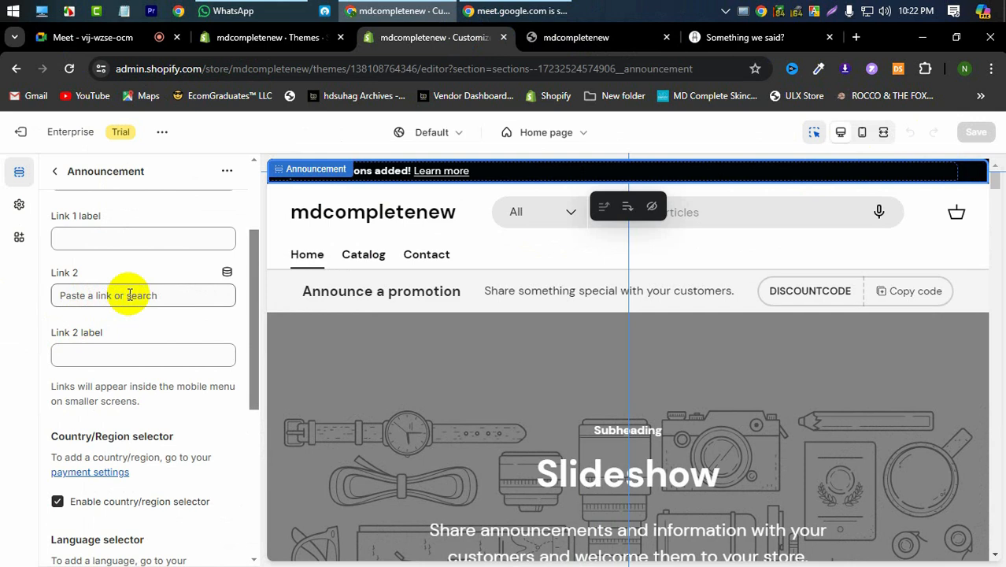
pyautogui.click(85, 236)
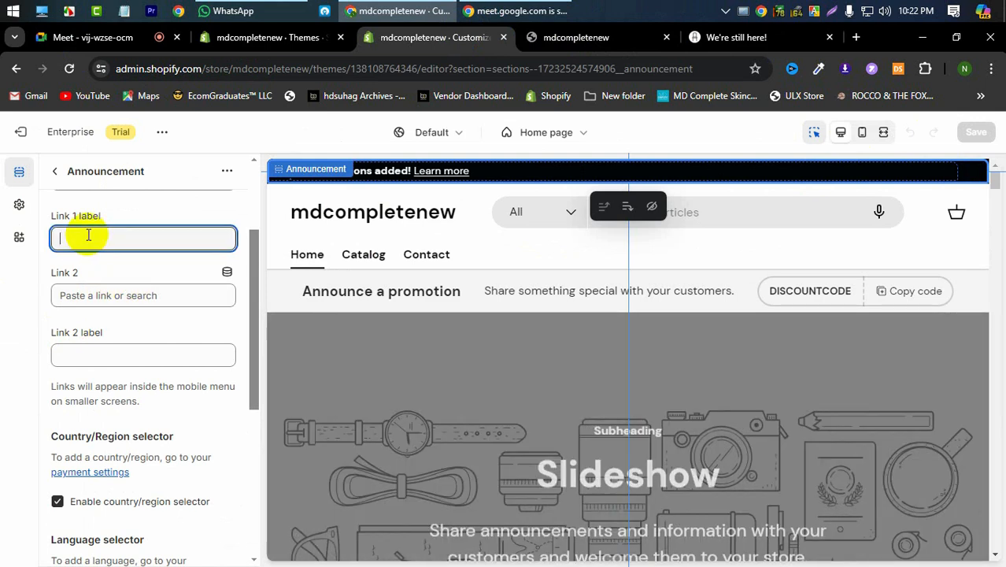
pyautogui.scroll(2, 91, 266)
pyautogui.click(70, 173)
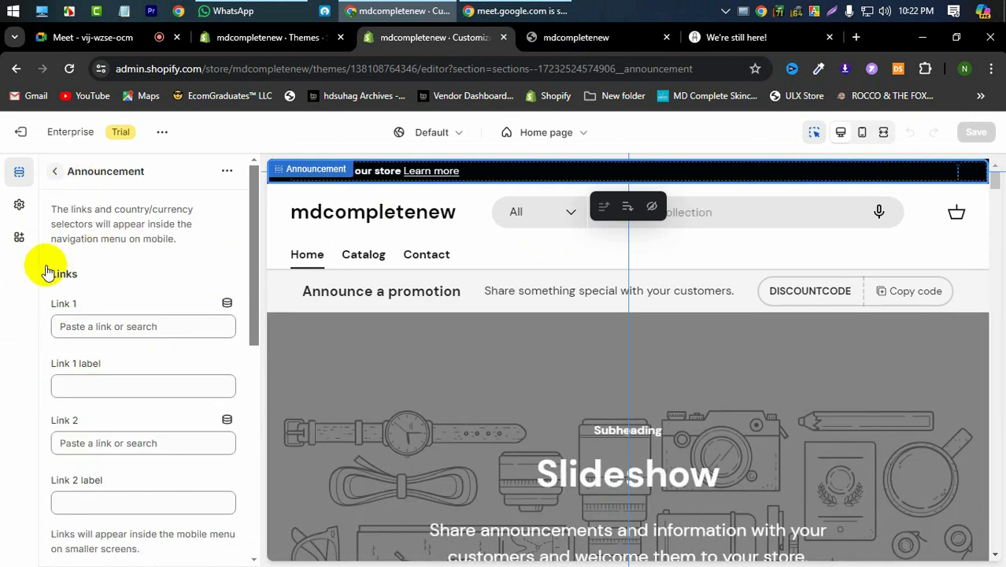
pyautogui.click(54, 172)
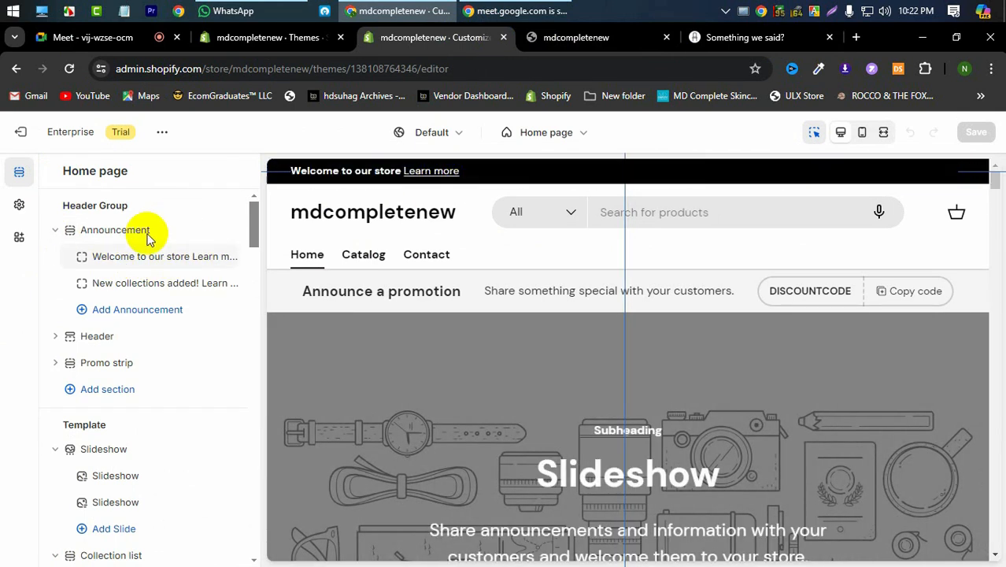
# Open the "Welcome to our store" announcement block and inspect the destination options of its "Learn more" link
pyautogui.moveTo(226, 232)
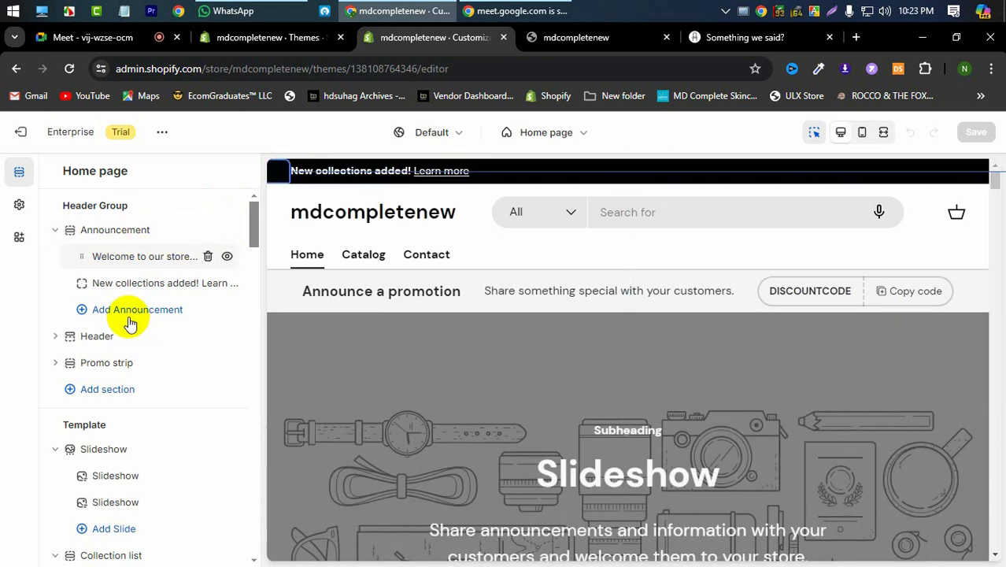
pyautogui.click(122, 259)
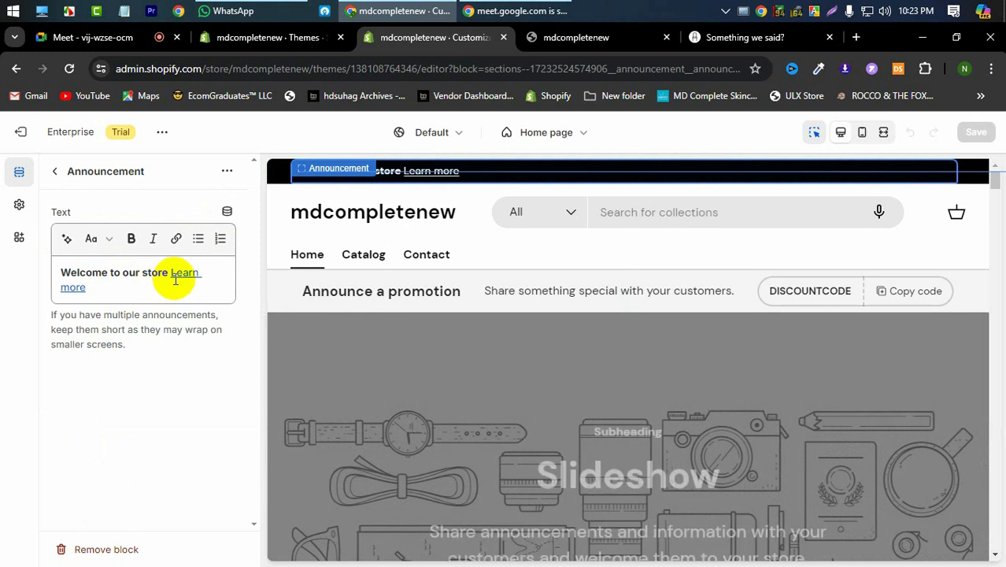
pyautogui.click(170, 274)
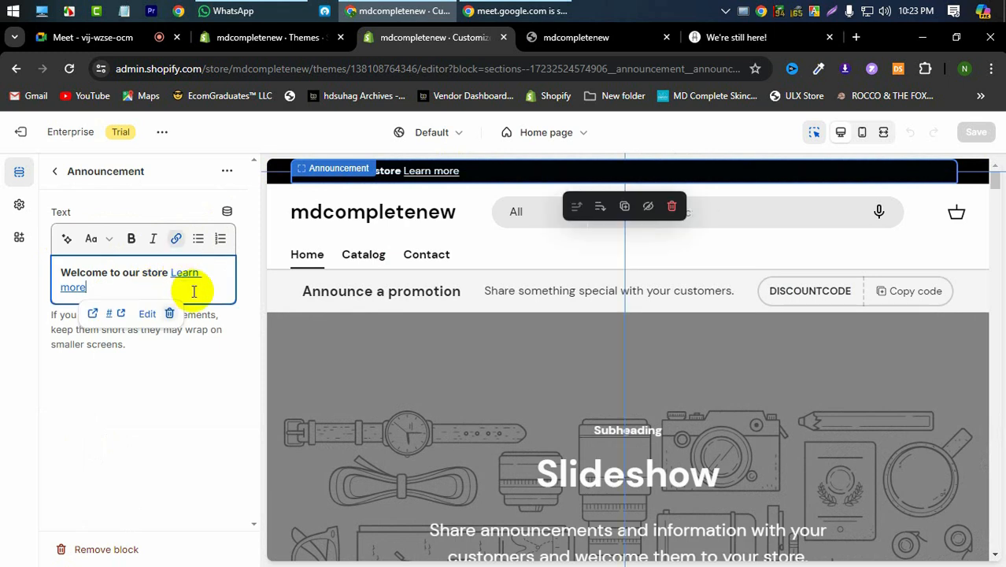
pyautogui.click(142, 316)
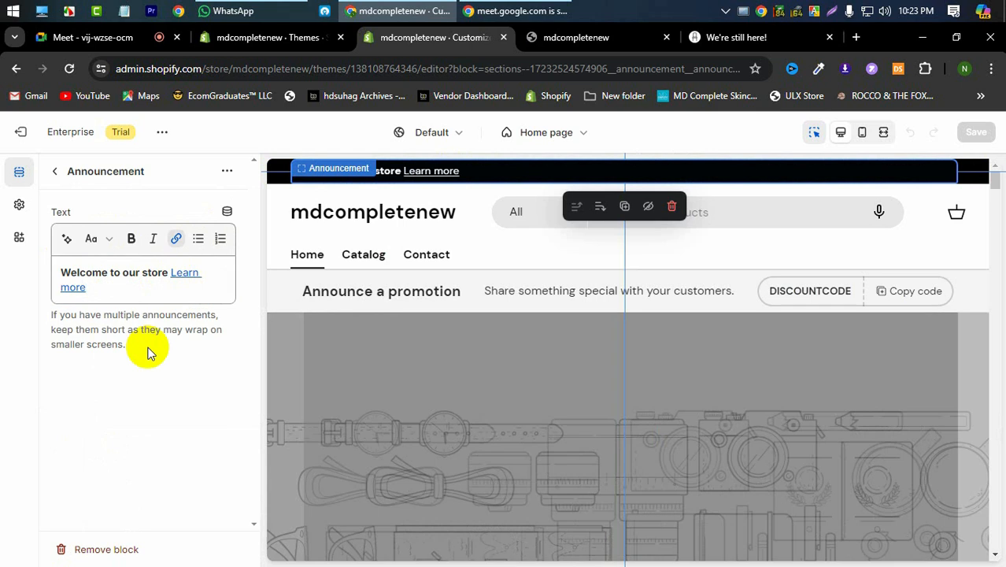
pyautogui.click(124, 329)
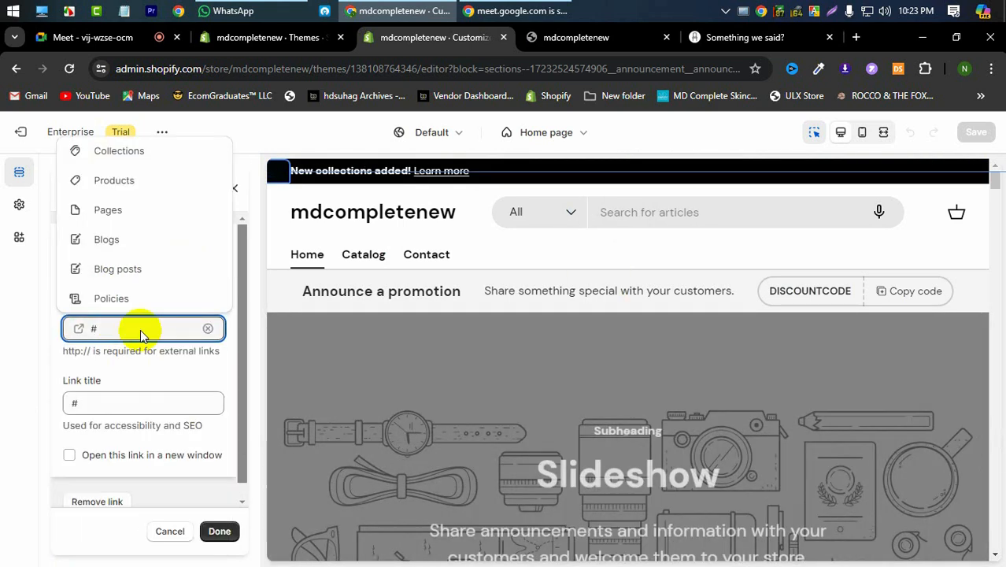
# Leave the link settings, hide the Announcement section in the Header Group, and collapse its block list
pyautogui.click(238, 191)
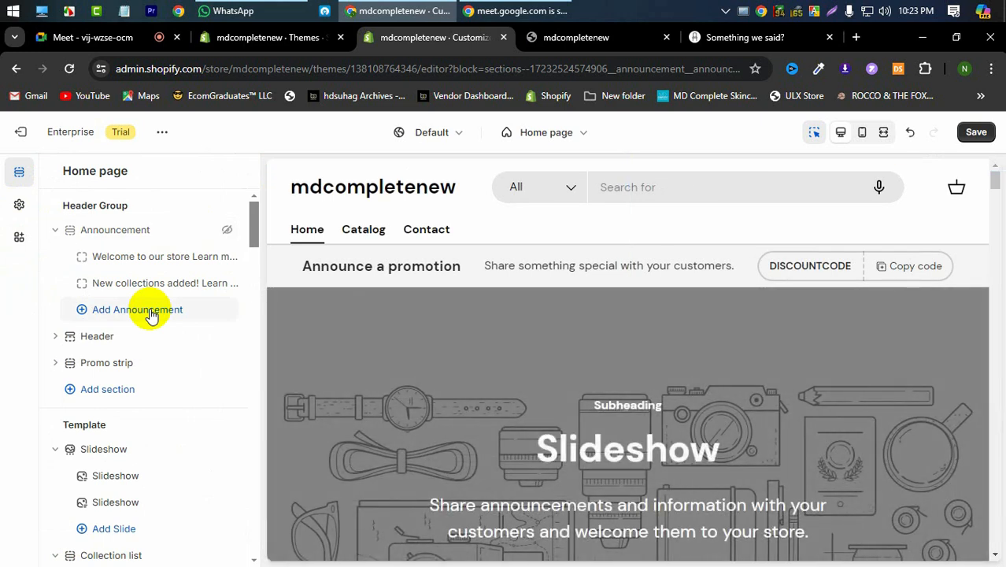
pyautogui.click(56, 231)
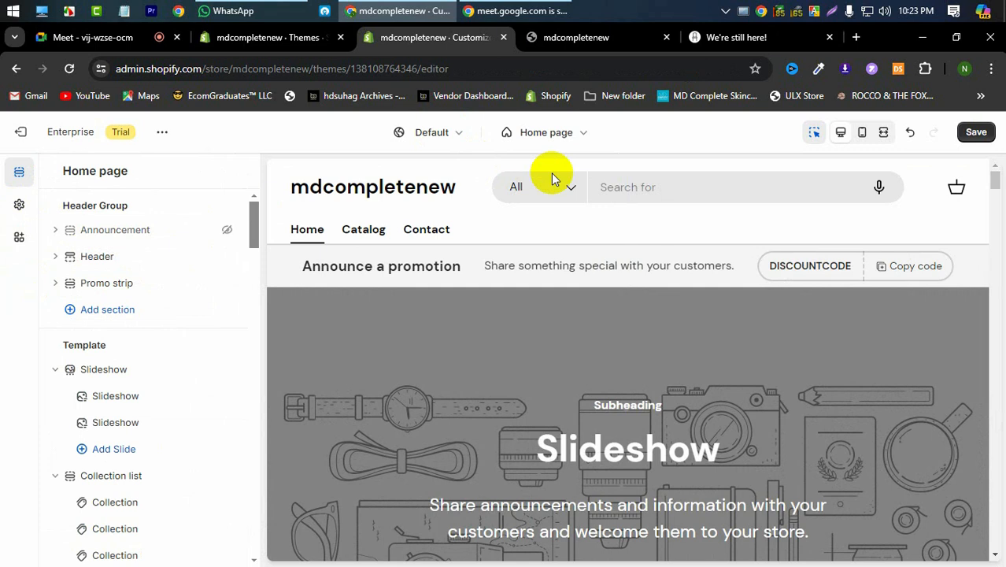
# Save the header logo image from the Select Furnish storefront to the Downloads folder as full_logo_black.webp
pyautogui.click(573, 37)
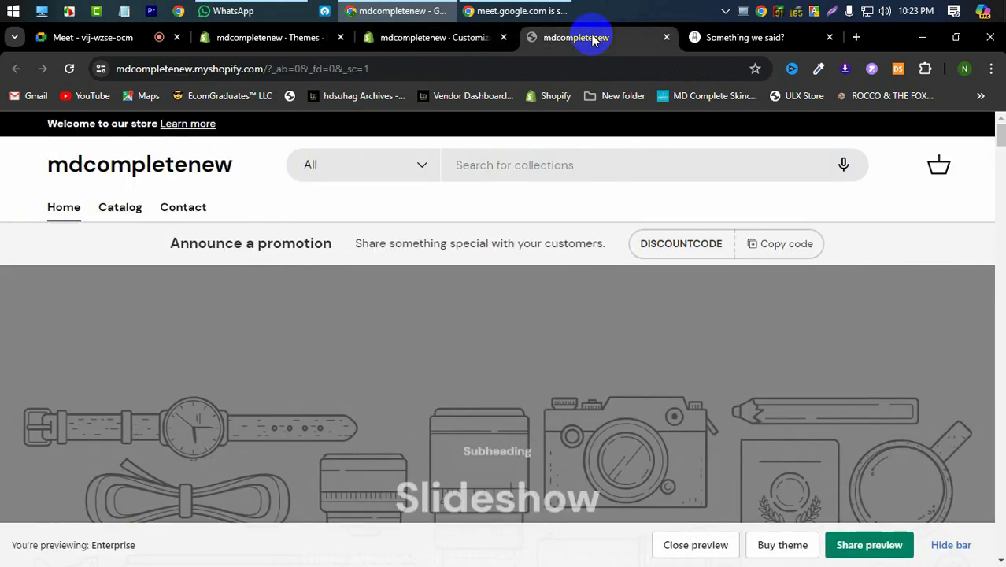
pyautogui.click(738, 37)
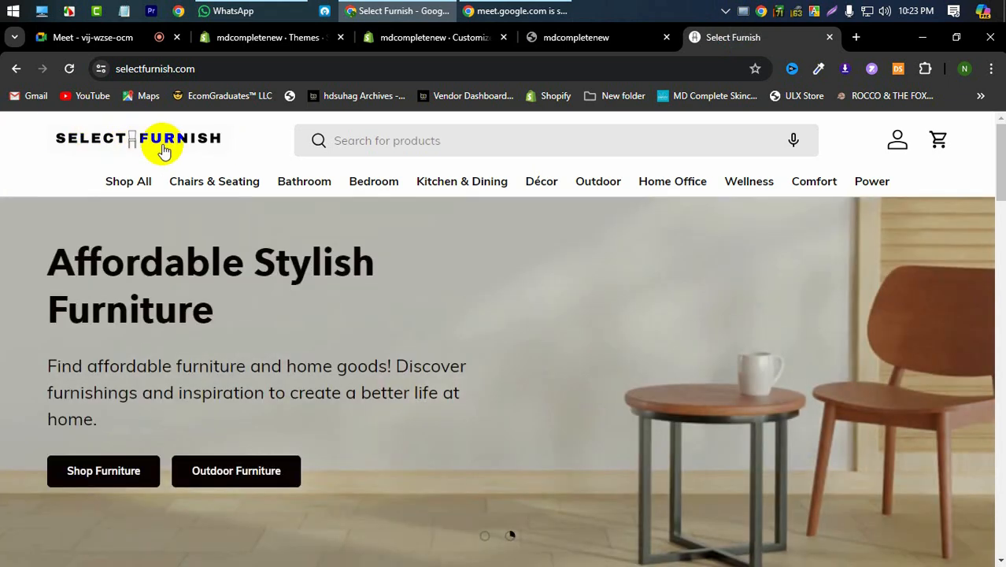
pyautogui.rightClick(161, 145)
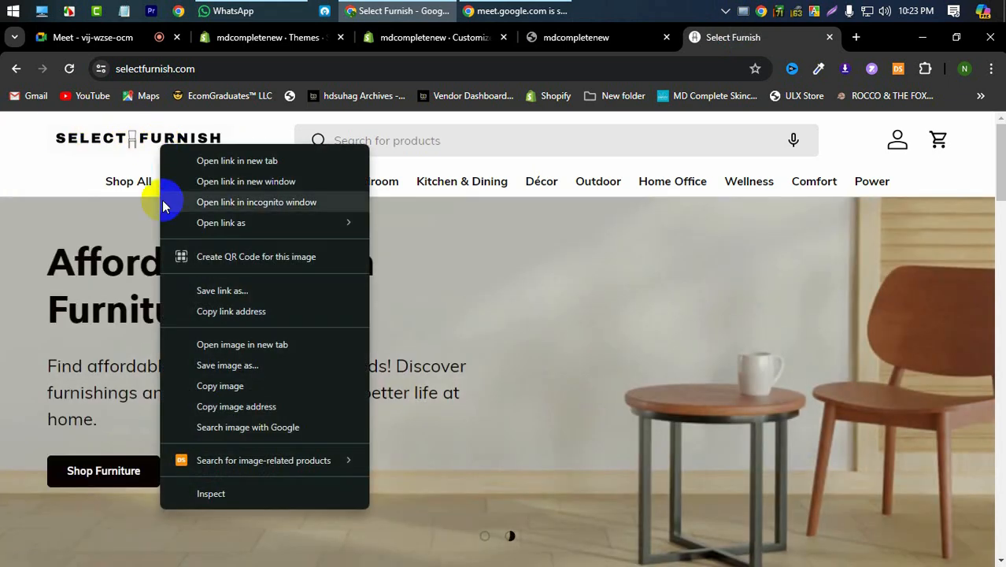
pyautogui.click(202, 367)
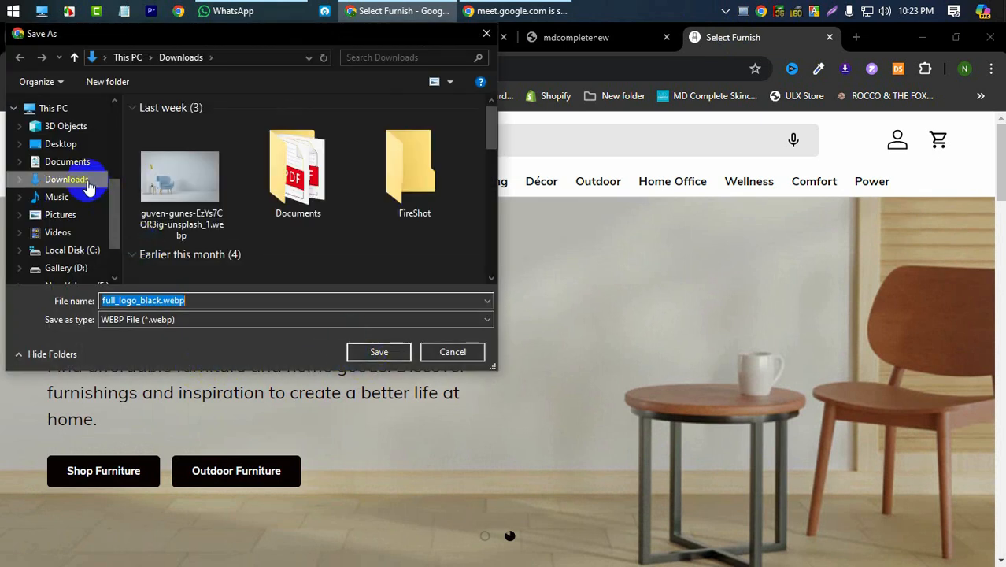
pyautogui.click(89, 187)
pyautogui.scroll(-10, 276, 205)
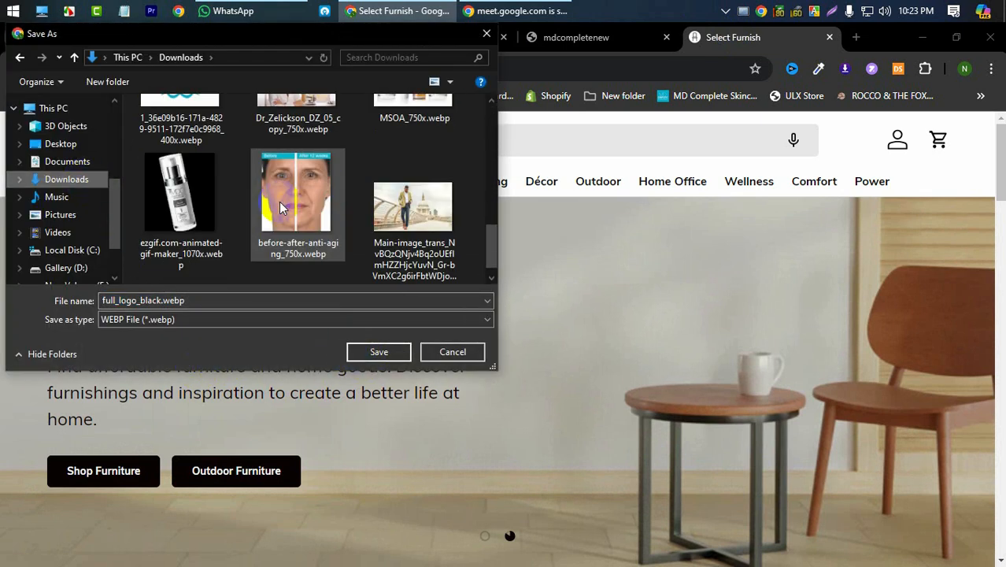
pyautogui.scroll(10, 279, 207)
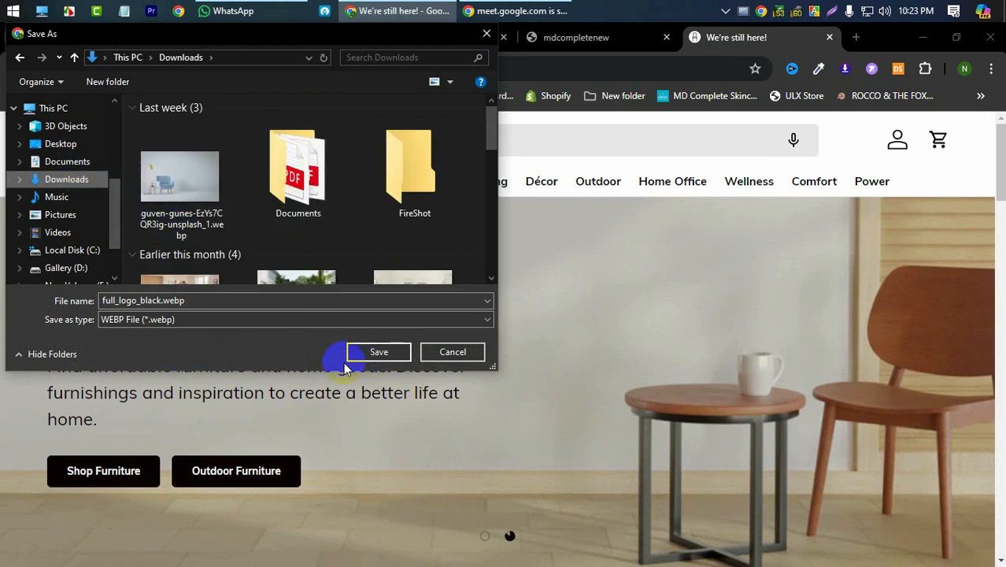
pyautogui.click(379, 352)
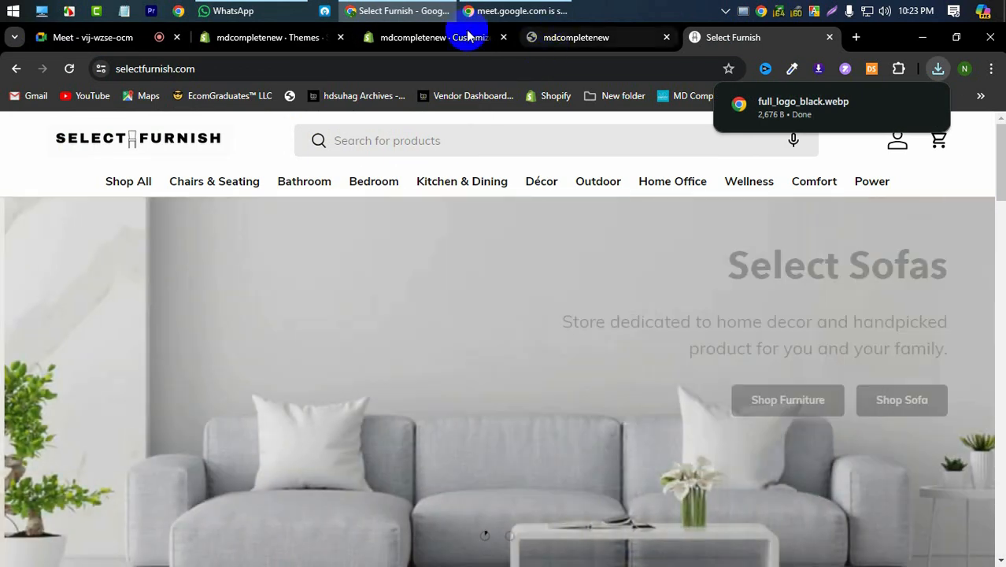
# Return to the Enterprise theme editor and open the Header section's logo settings
pyautogui.click(433, 37)
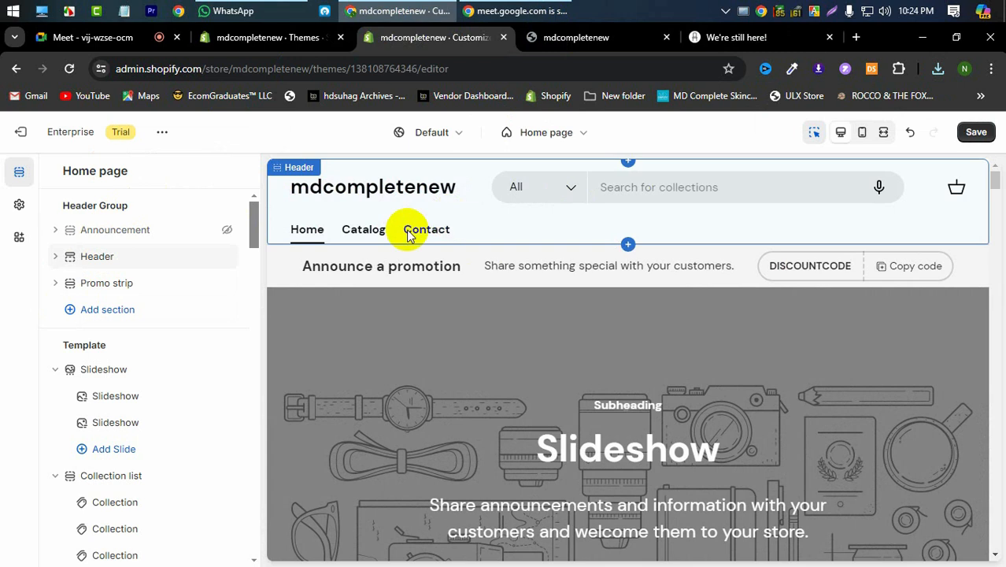
pyautogui.click(97, 257)
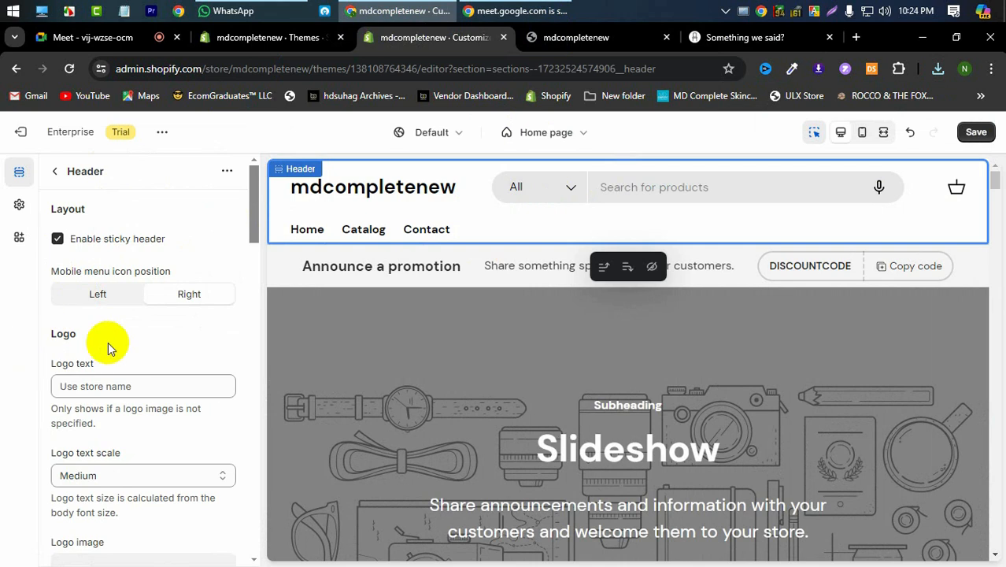
pyautogui.scroll(-1, 109, 347)
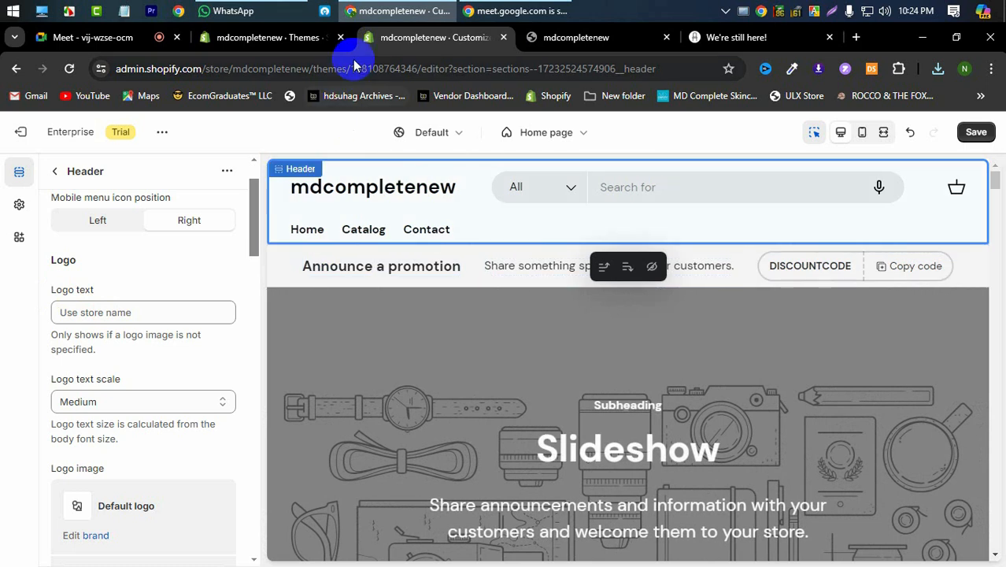
# Copy the store name "mdcompletenew" from the storefront preview's address and enter it as the header's logo text
pyautogui.click(568, 39)
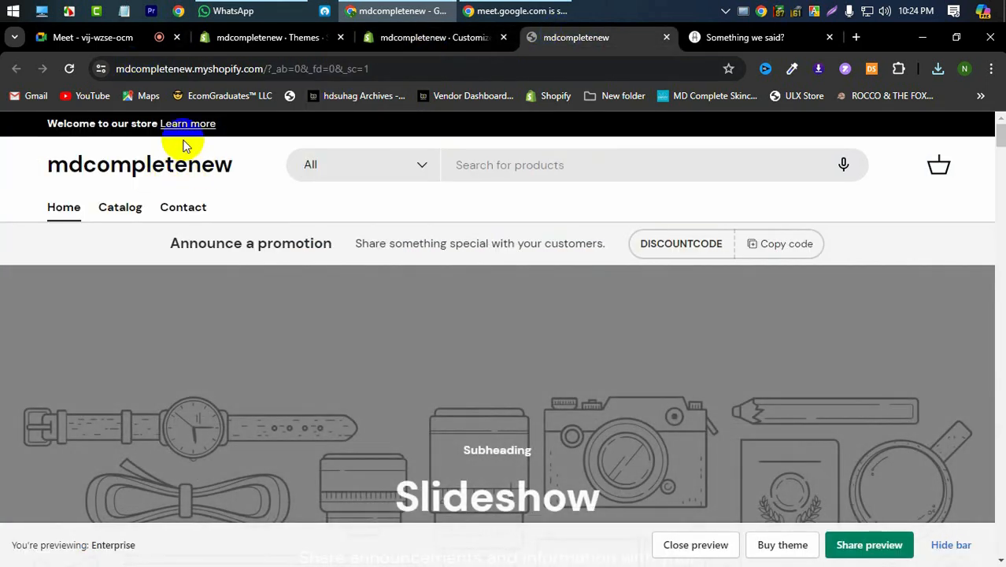
pyautogui.doubleClick(166, 69)
pyautogui.rightClick(138, 71)
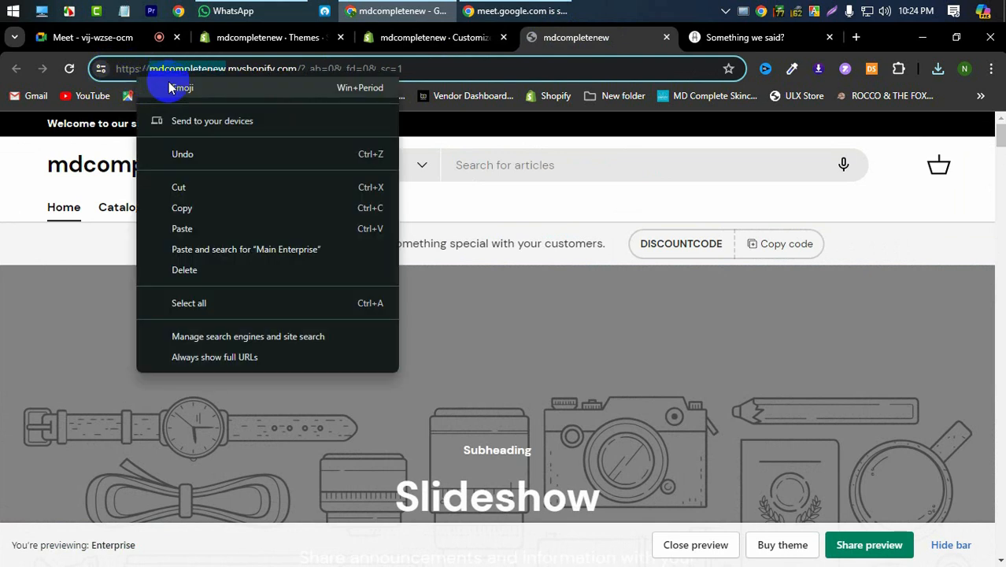
pyautogui.click(182, 208)
pyautogui.click(445, 40)
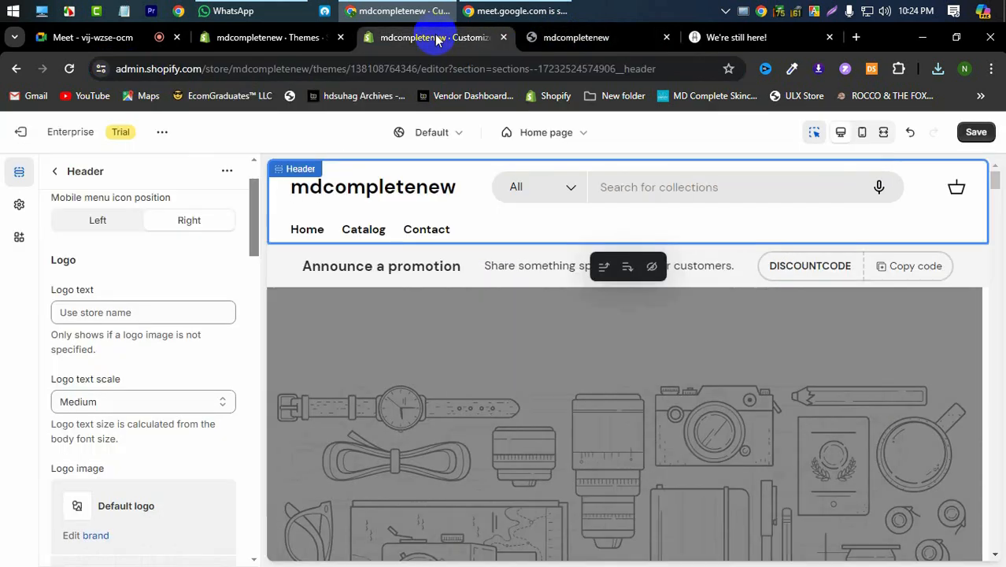
pyautogui.click(120, 313)
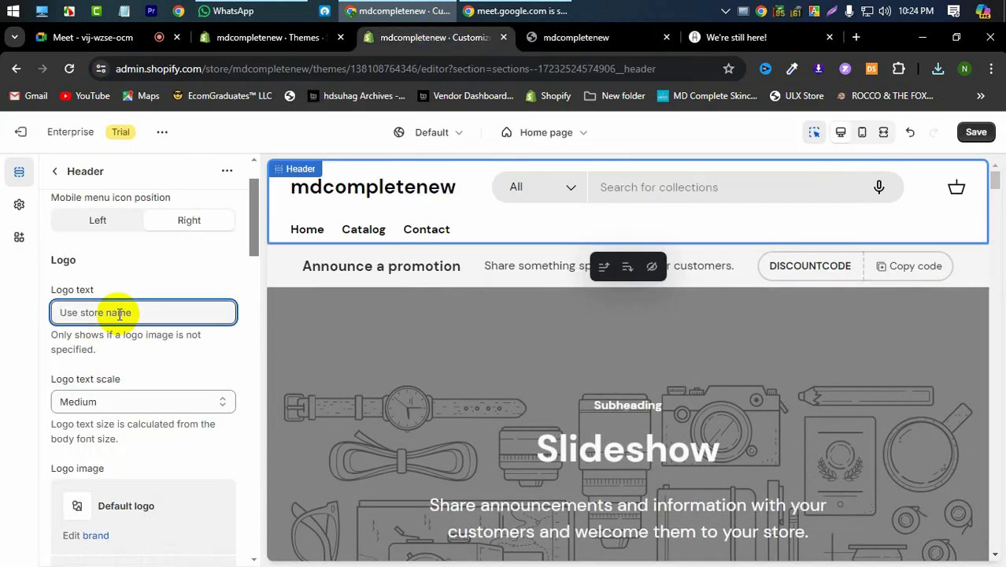
pyautogui.click(63, 313)
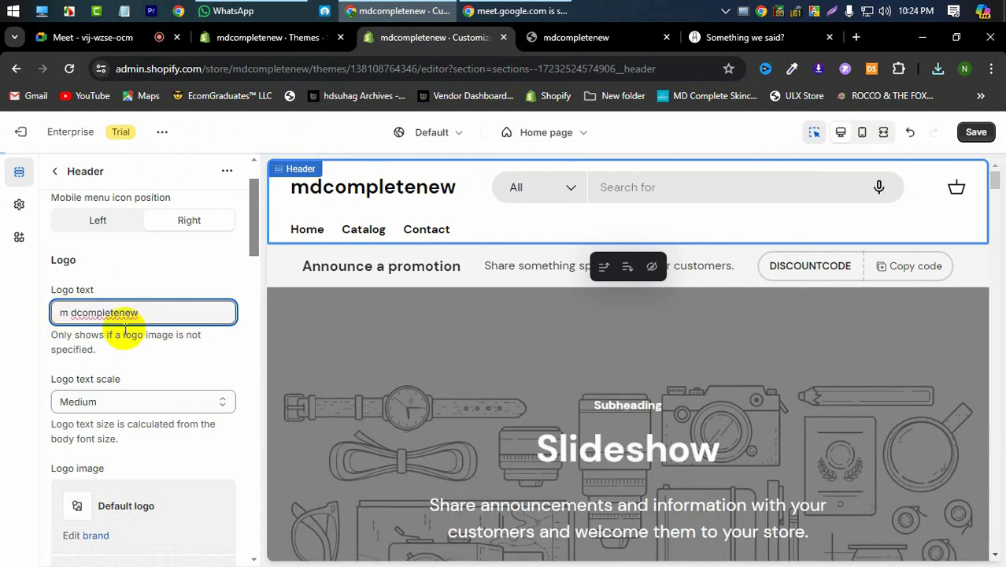
# Correct the spacing and capitalization of the logo text so that it reads "Mdcomplet New"
pyautogui.press('BackSpace')
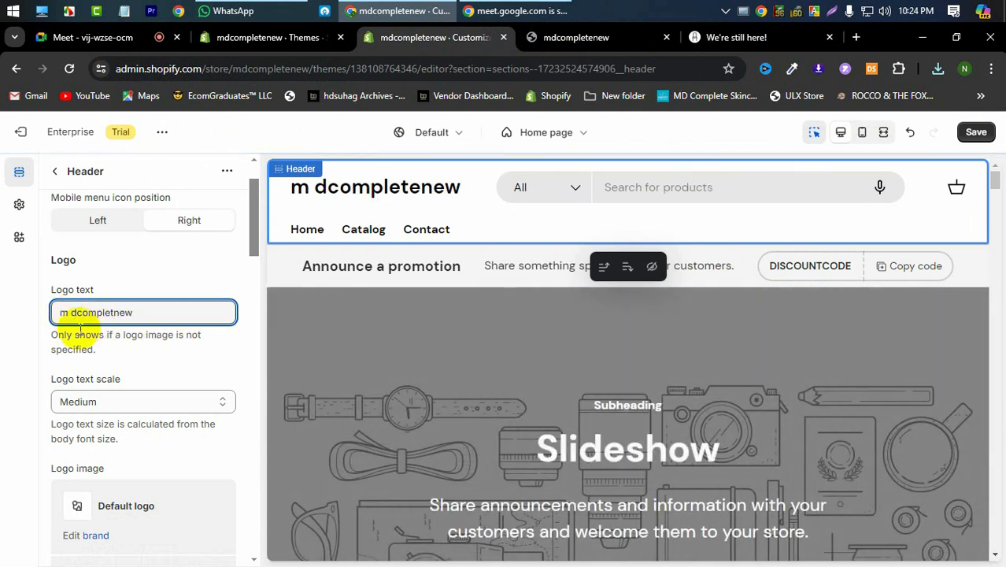
pyautogui.click(72, 313)
pyautogui.press('BackSpace')
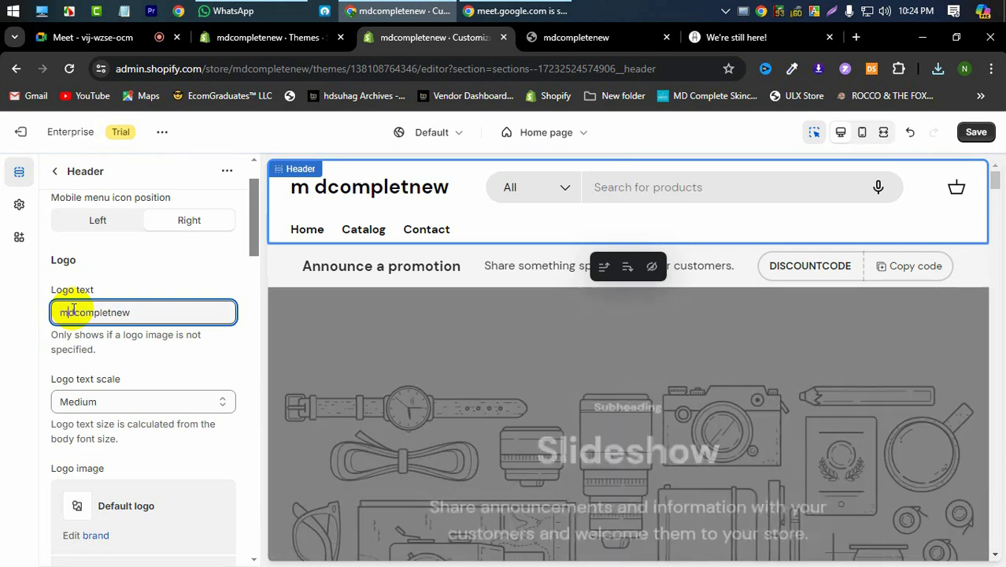
pyautogui.click(113, 312)
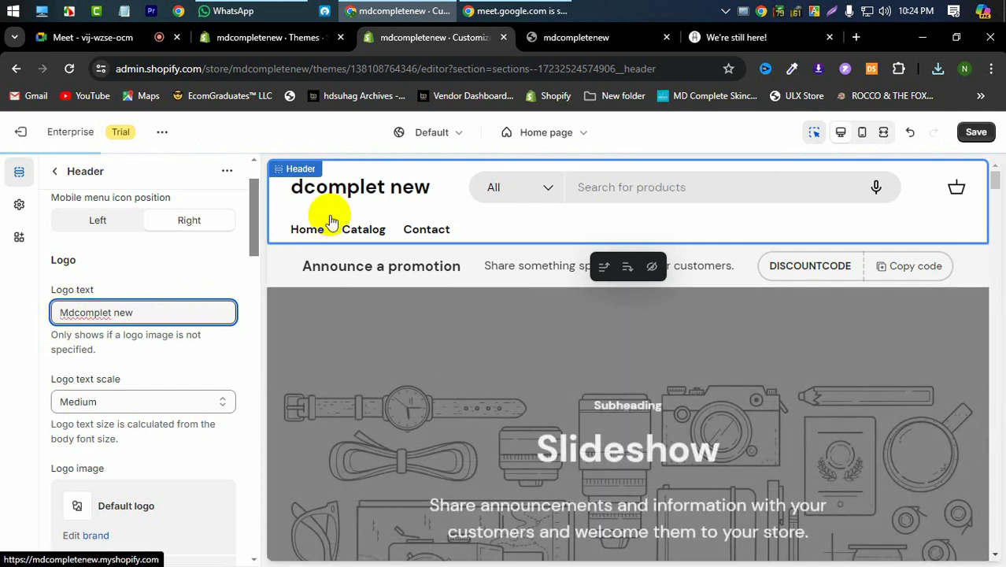
pyautogui.click(115, 312)
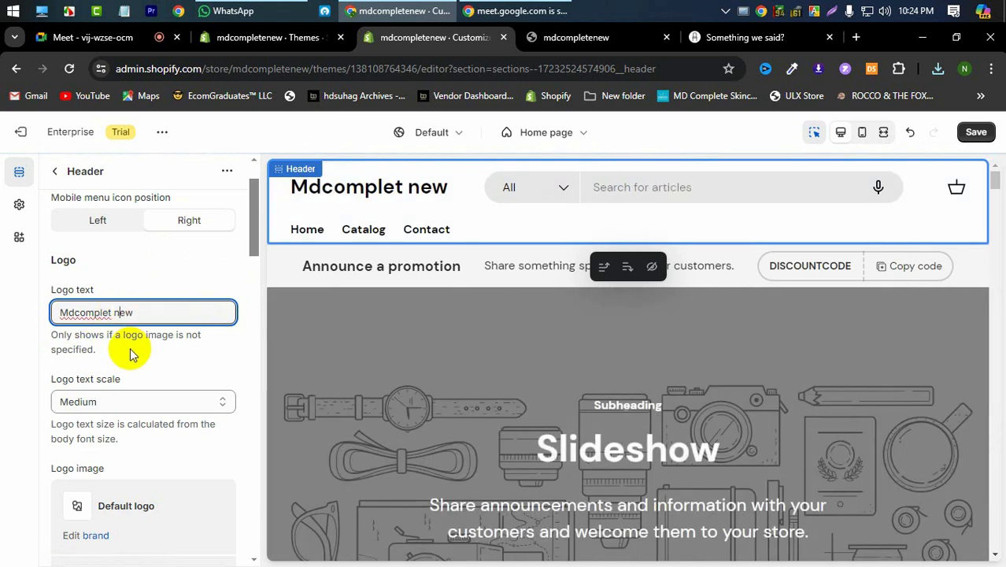
pyautogui.write('N')
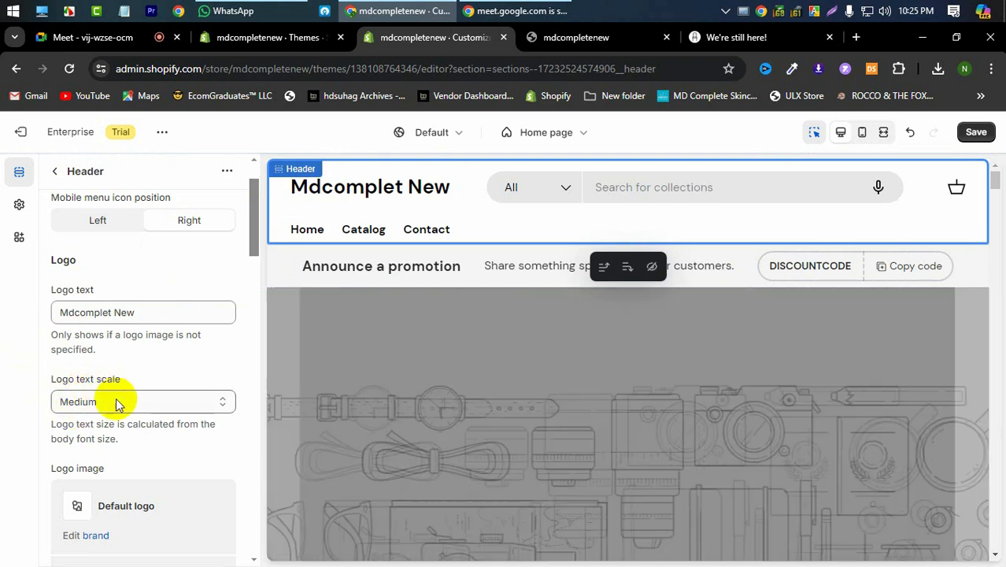
# Try the Large logo text scale, and set the scale to Extra large
pyautogui.click(116, 402)
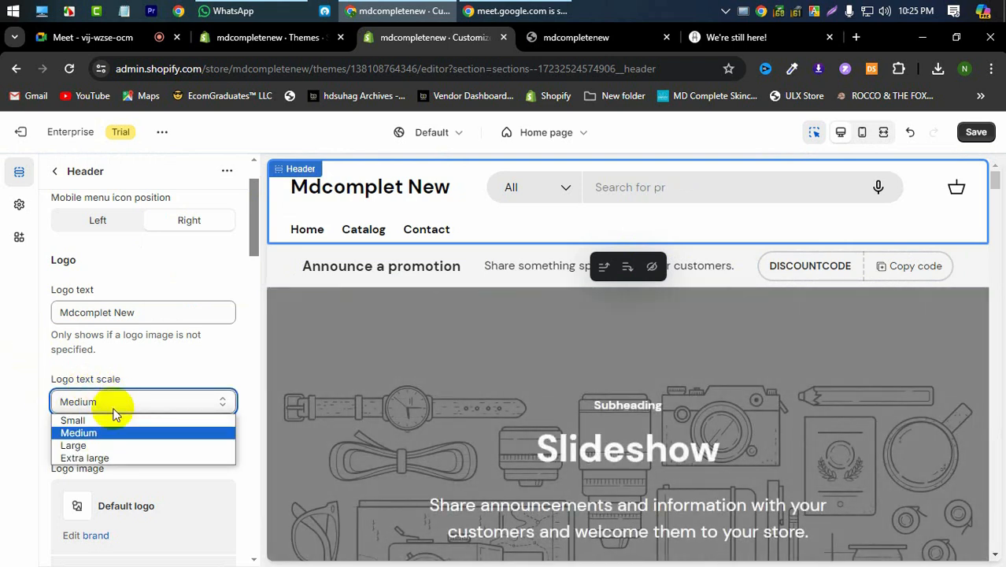
pyautogui.click(75, 445)
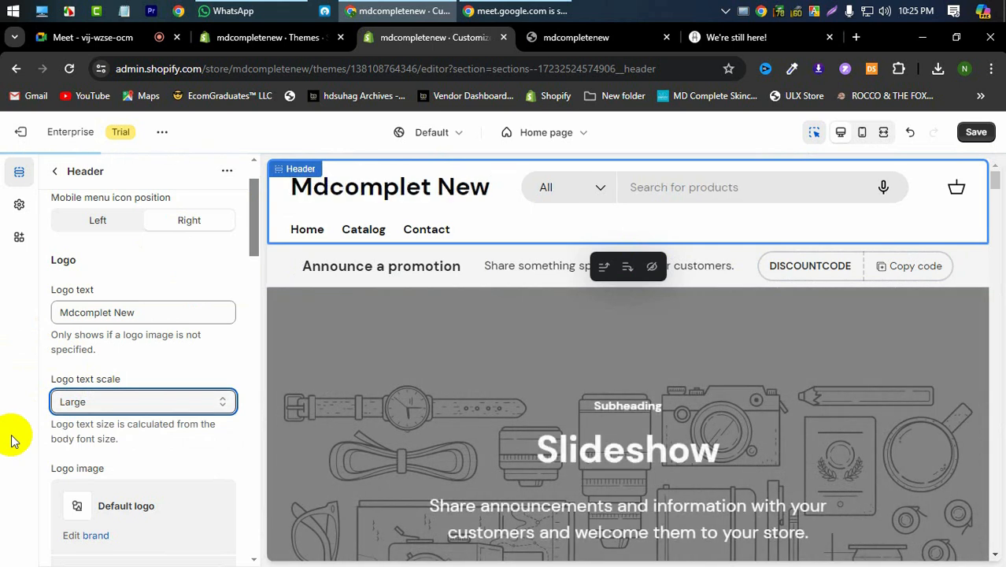
pyautogui.click(143, 401)
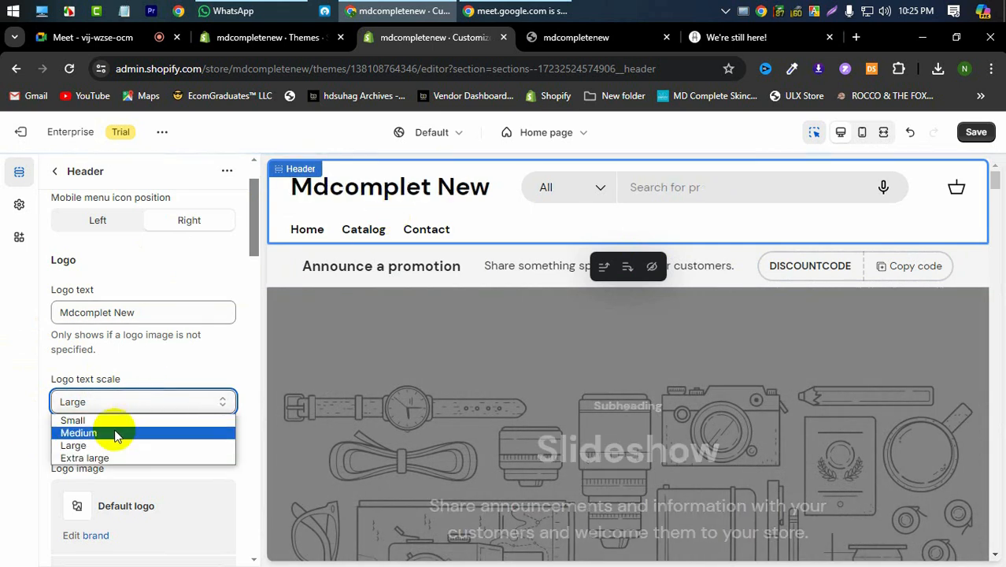
pyautogui.click(119, 457)
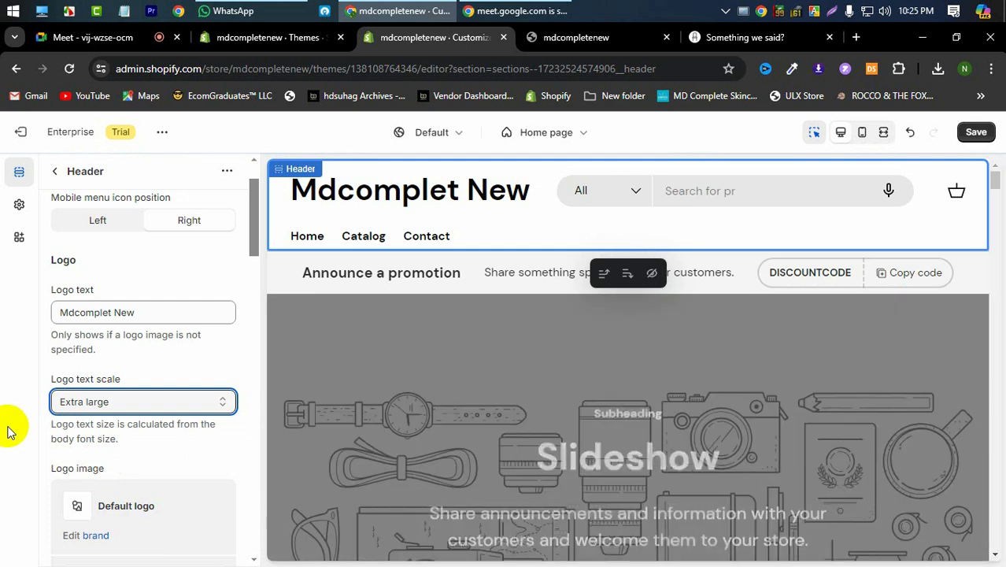
# Set the header's logo text scale to Large and save the theme
pyautogui.click(129, 408)
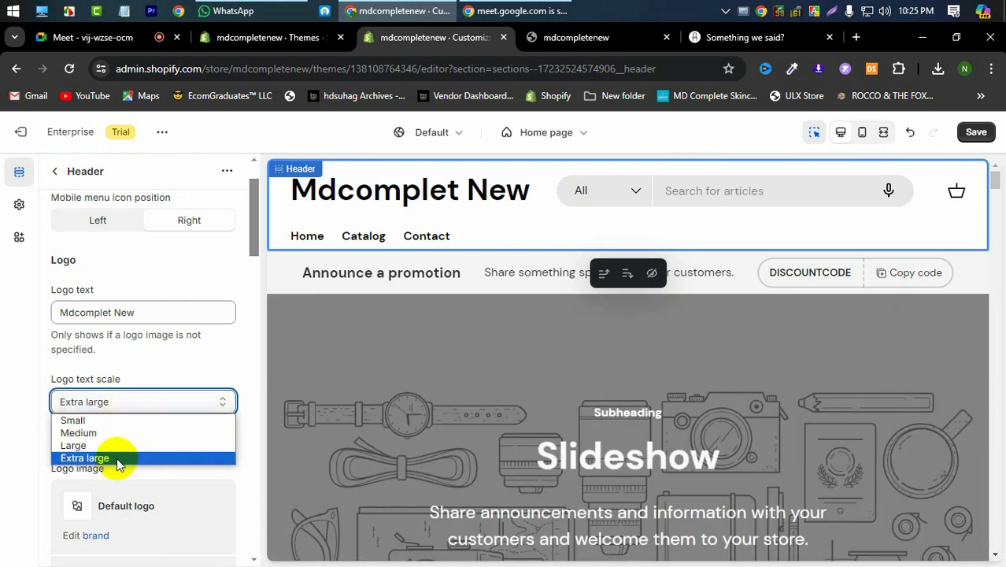
pyautogui.click(117, 445)
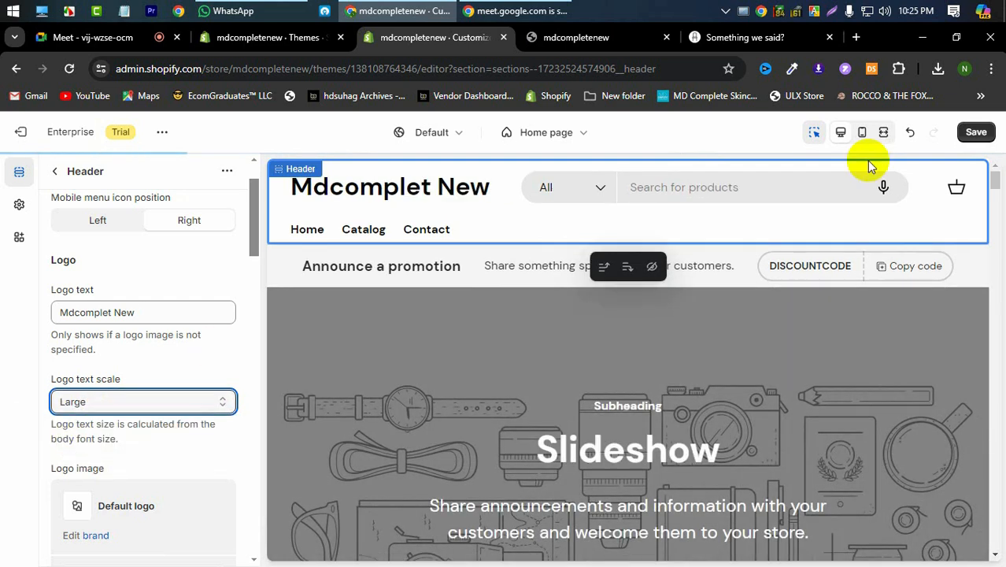
pyautogui.click(973, 133)
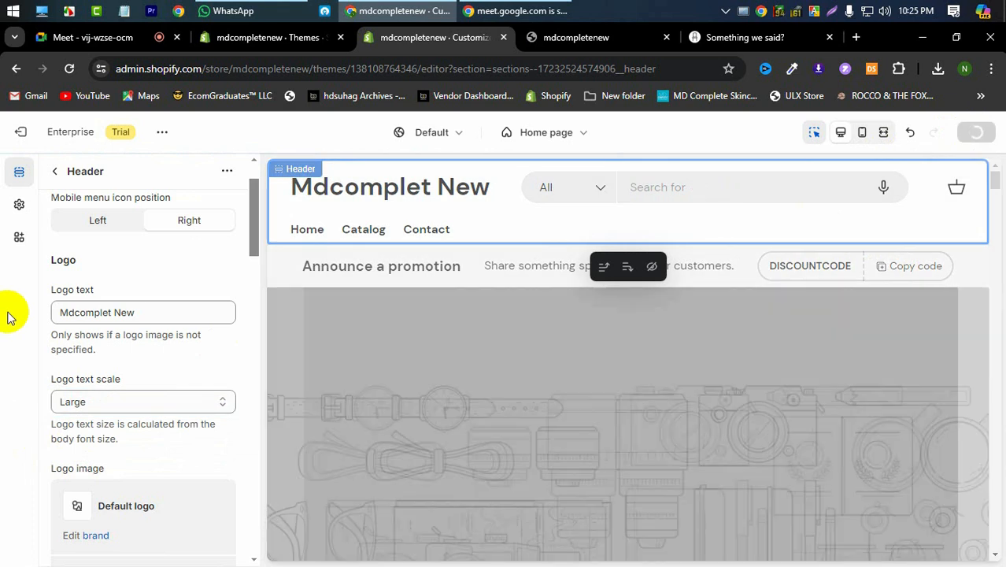
# Examine the change options for the header's logo image and the brand images offered as replacements
pyautogui.scroll(-4, 82, 359)
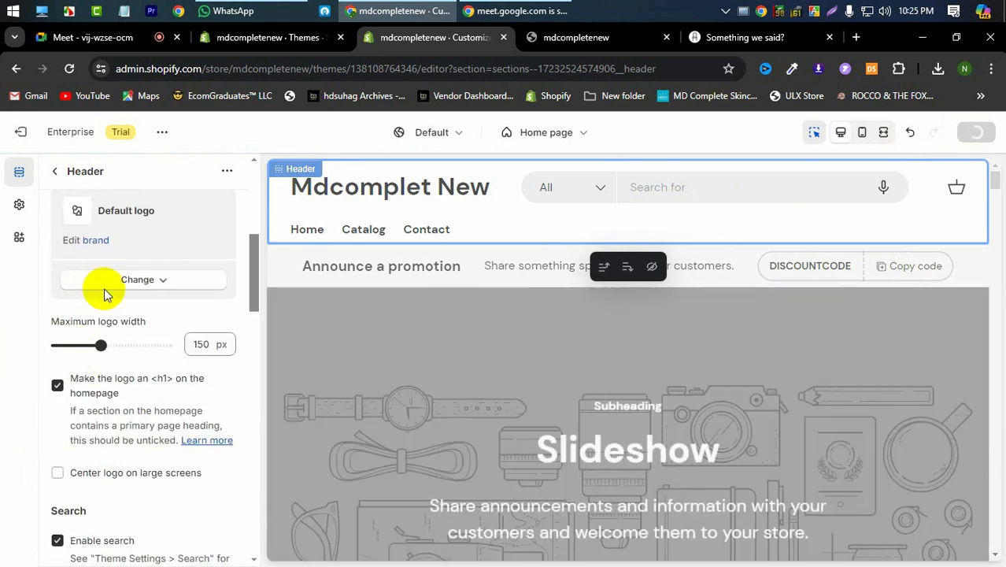
pyautogui.scroll(4, 45, 366)
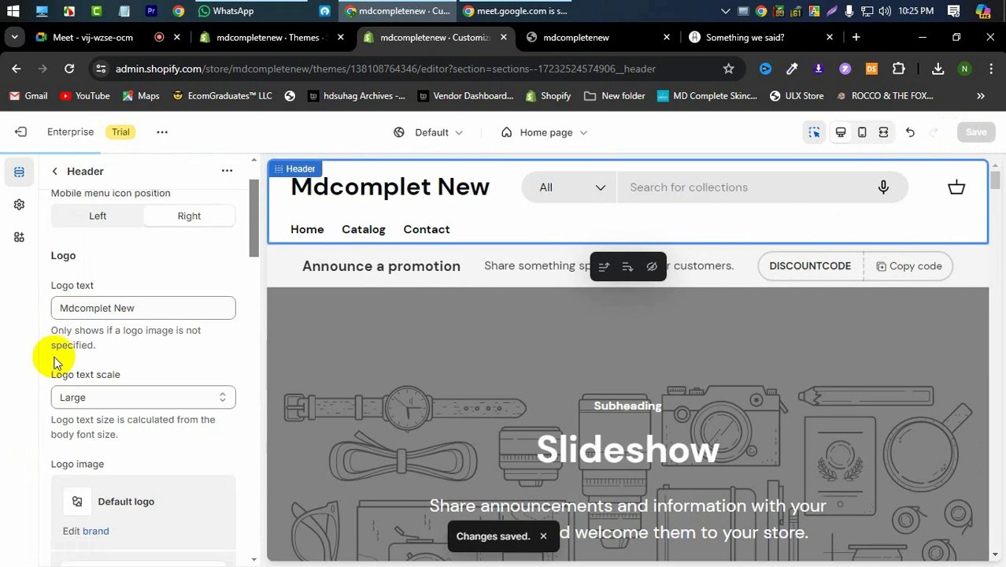
pyautogui.scroll(-1, 55, 362)
pyautogui.scroll(-3, 150, 388)
pyautogui.click(148, 355)
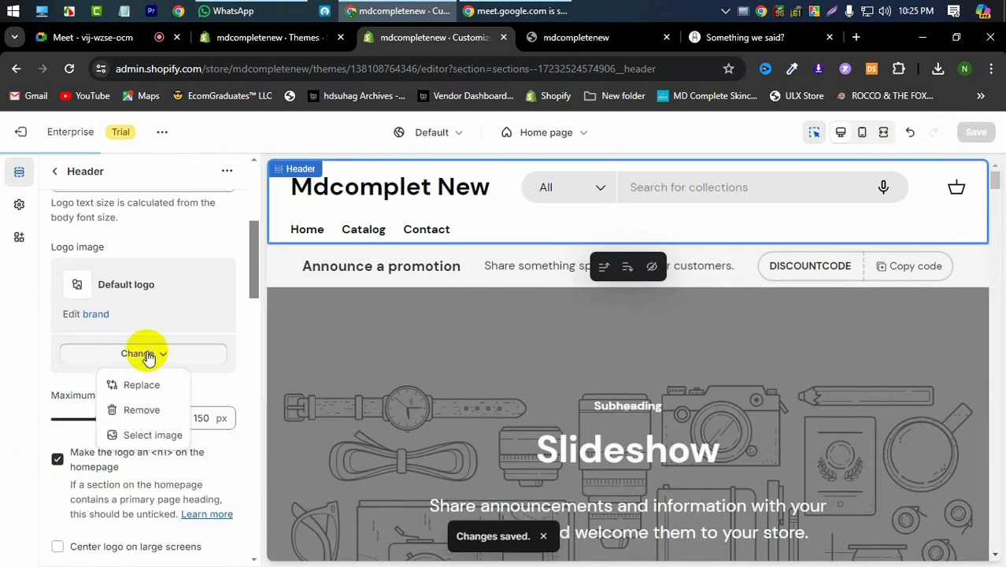
pyautogui.click(144, 386)
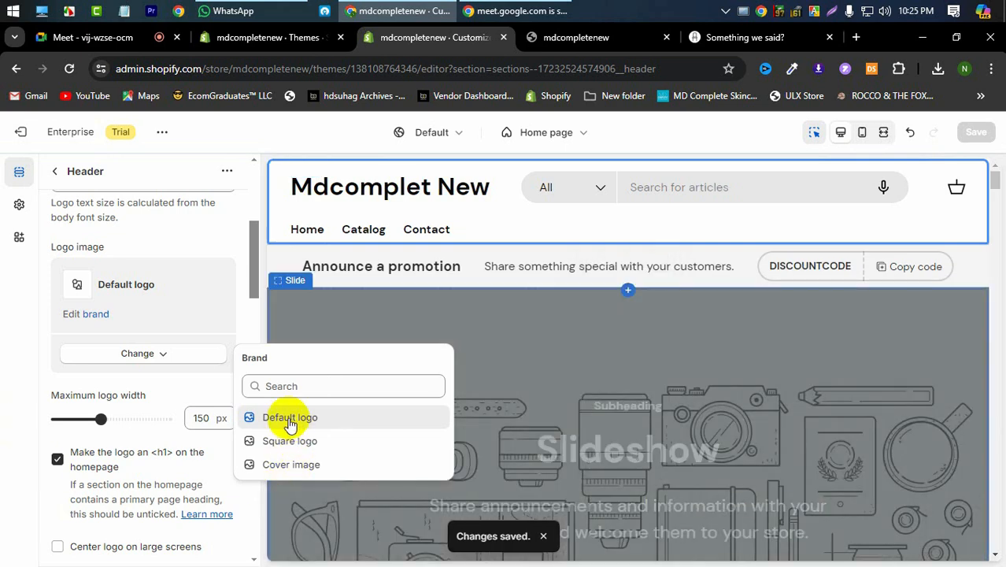
pyautogui.click(148, 358)
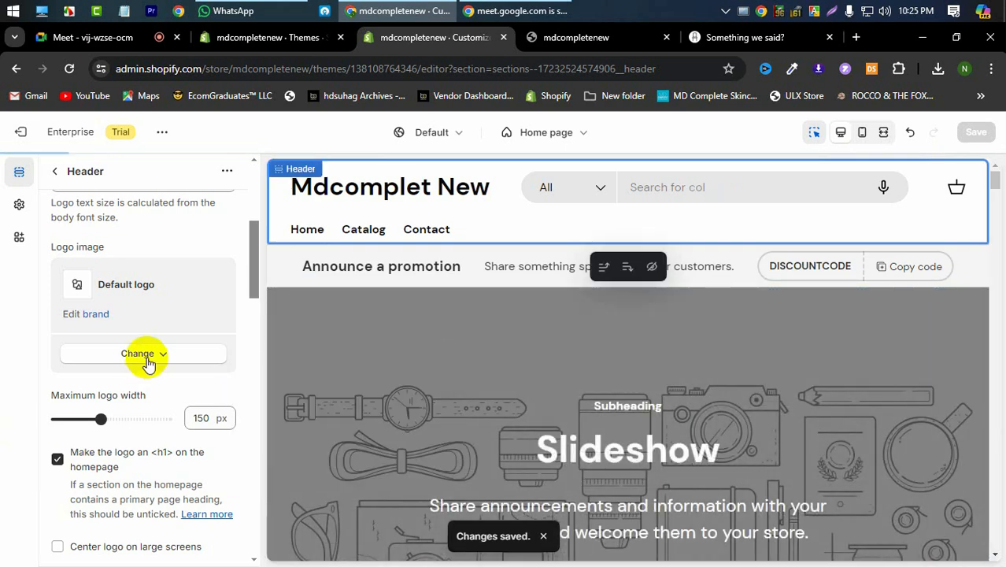
pyautogui.click(148, 358)
pyautogui.click(66, 393)
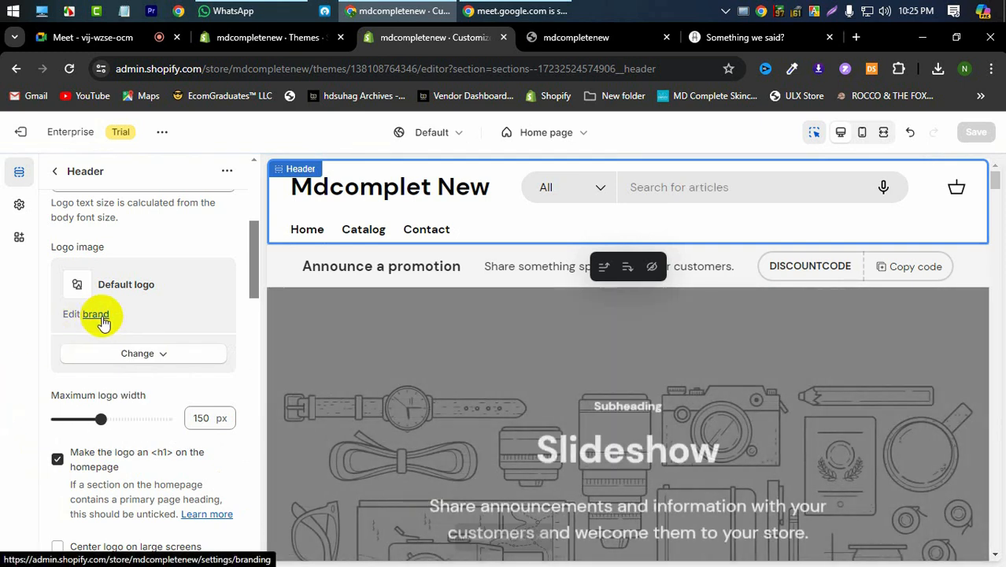
# Open the store's brand settings from the header's logo image and go to the Logos section
pyautogui.click(85, 314)
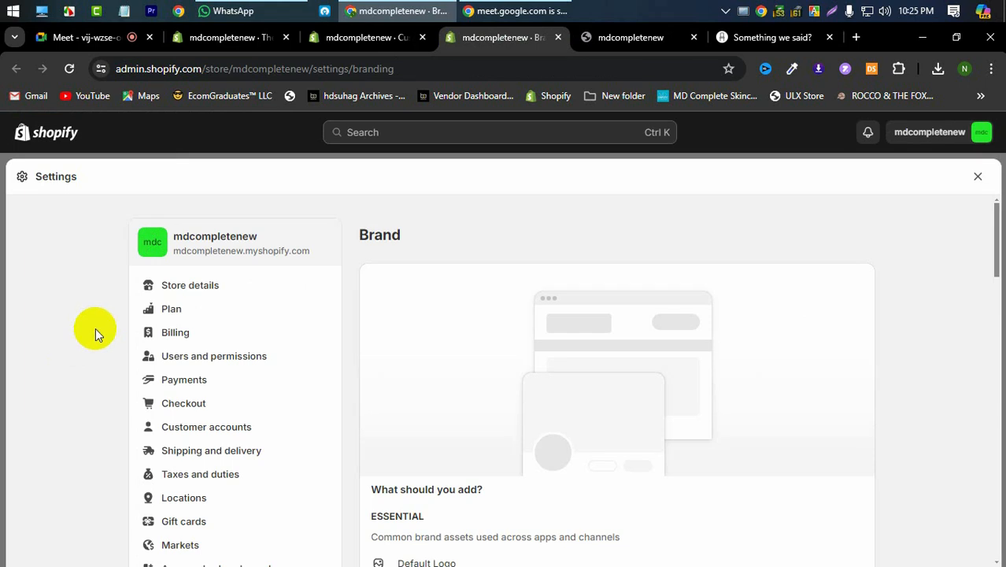
pyautogui.scroll(-4, 537, 338)
pyautogui.scroll(2, 540, 356)
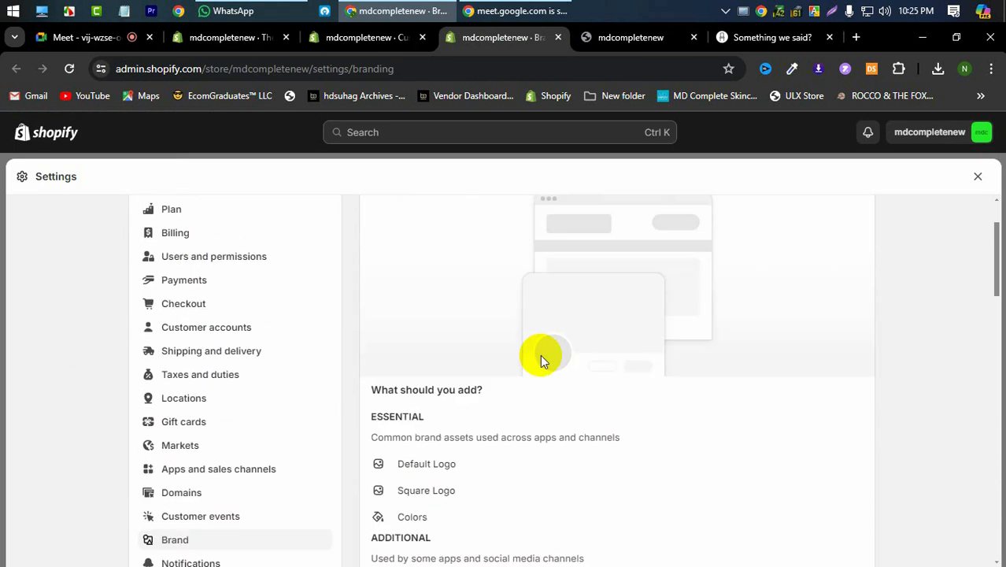
pyautogui.scroll(-1, 544, 338)
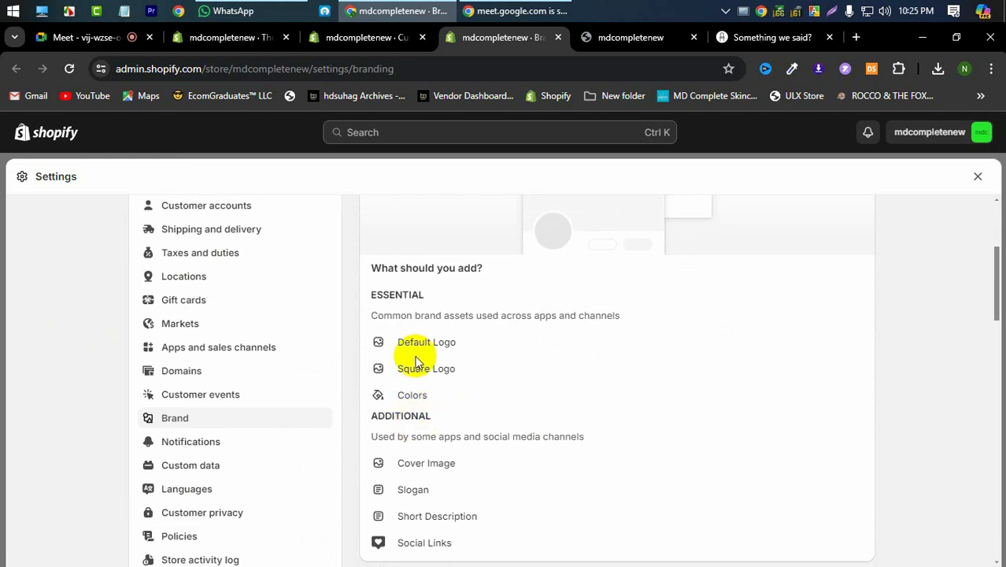
pyautogui.scroll(-3, 416, 417)
pyautogui.scroll(-2, 419, 429)
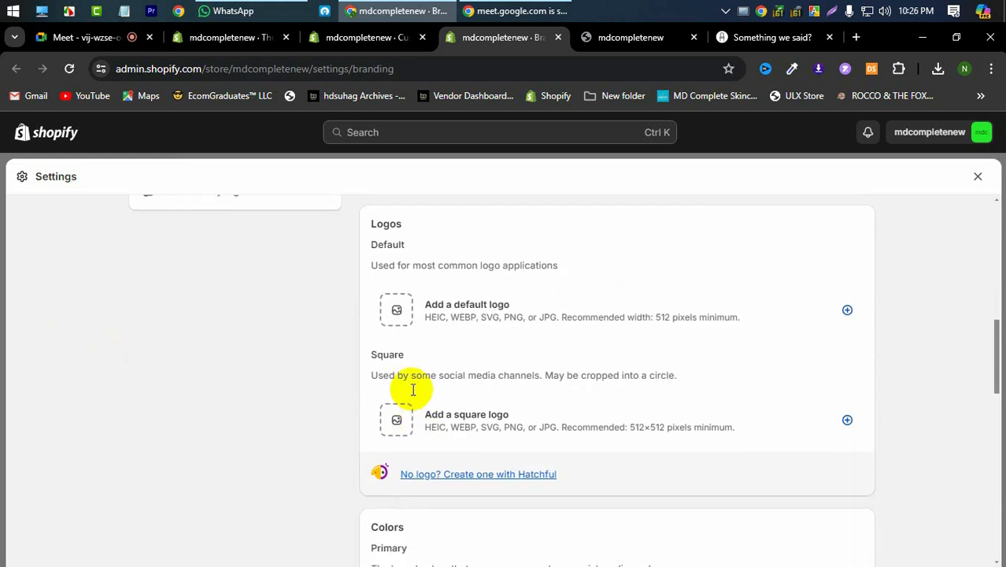
# Upload full_logo_black.webp from the Downloads folder for the default brand logo and close the image selection
pyautogui.click(398, 312)
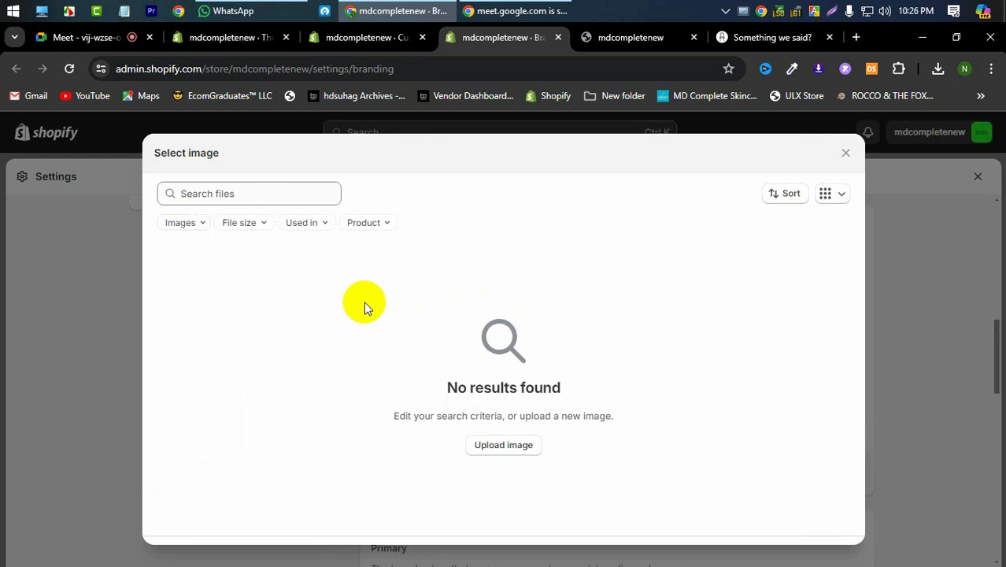
pyautogui.click(504, 445)
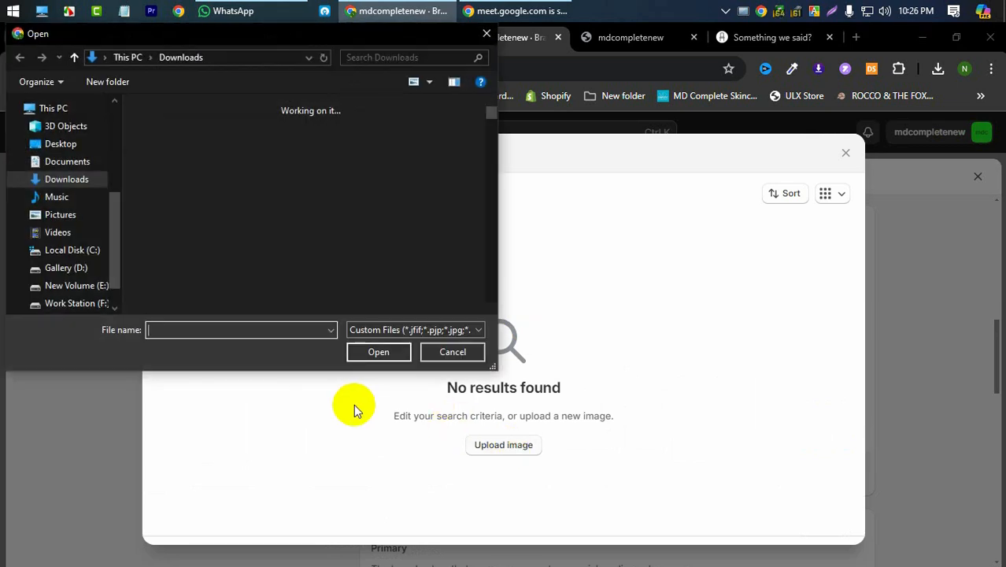
pyautogui.click(187, 197)
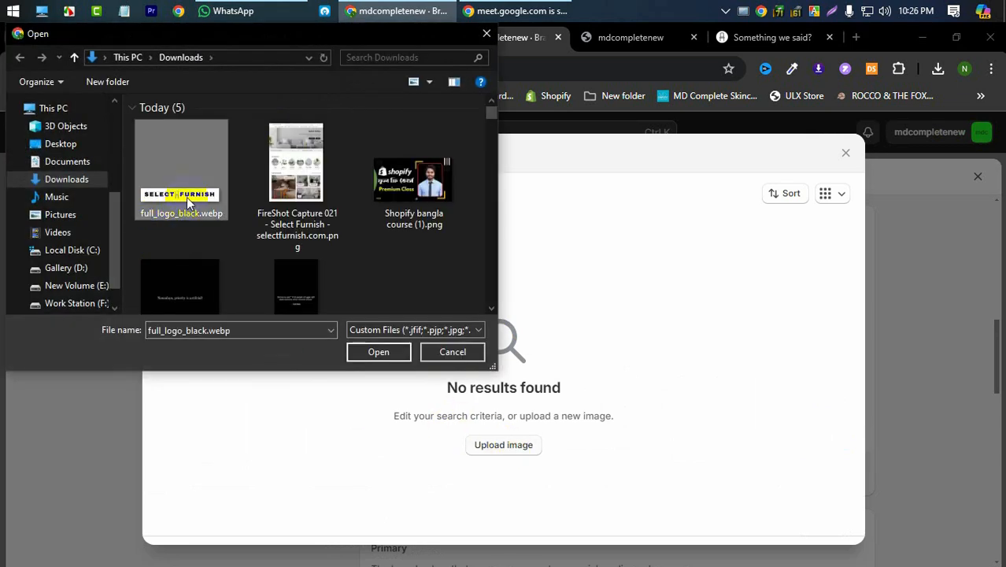
pyautogui.click(378, 352)
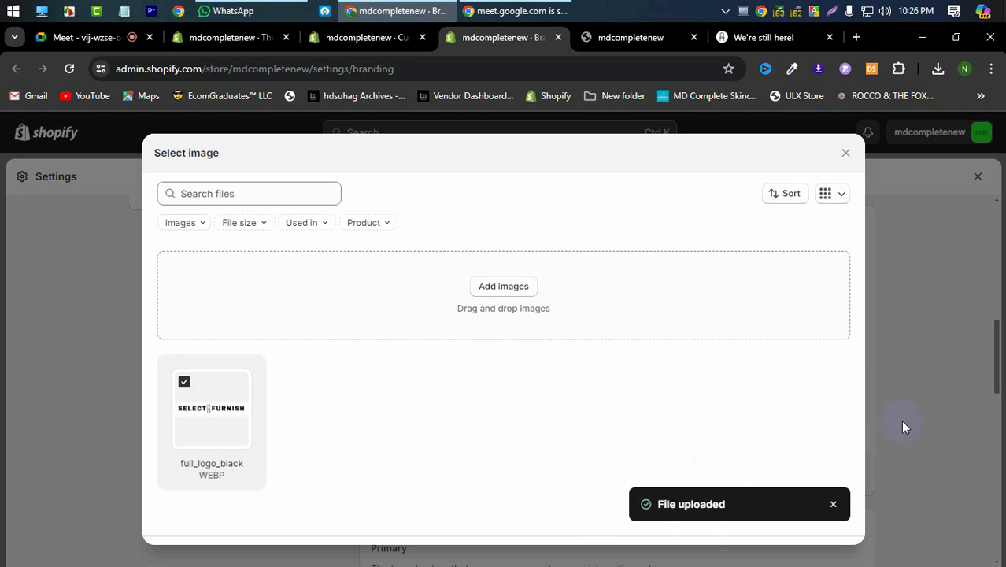
pyautogui.click(920, 406)
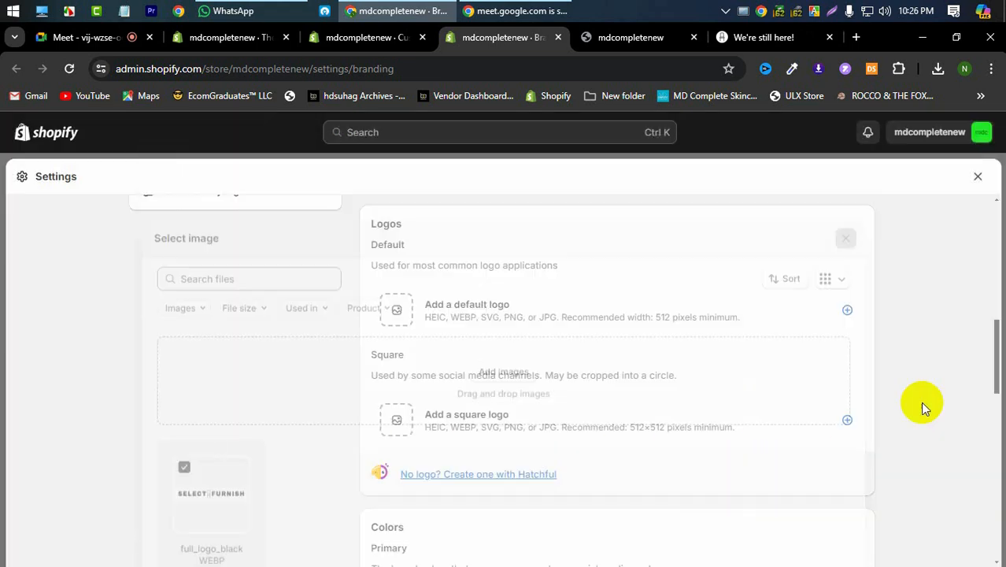
# Assign full_logo_black as the default brand logo, uploading the file once more from the Downloads folder
pyautogui.click(396, 312)
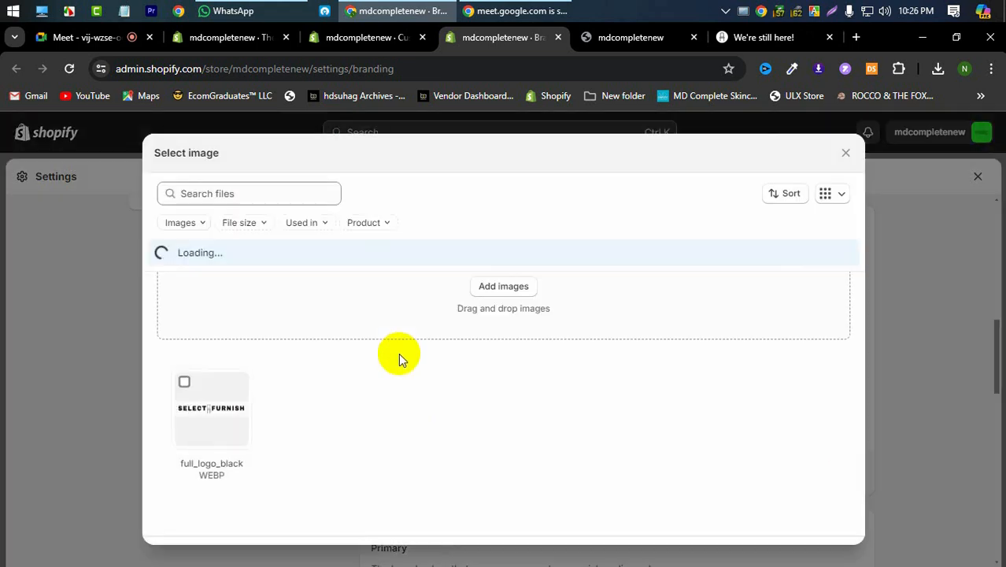
pyautogui.click(189, 416)
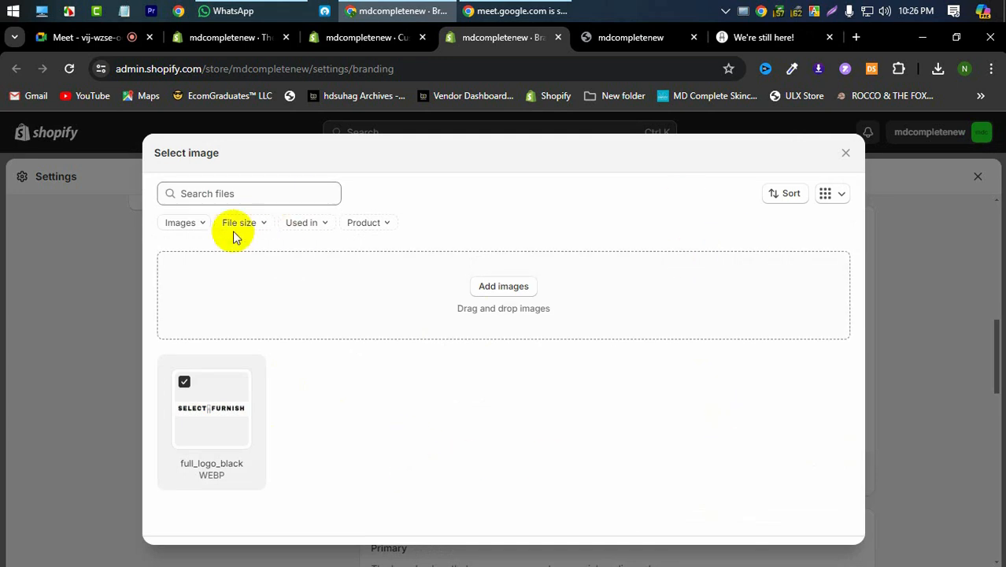
pyautogui.click(181, 223)
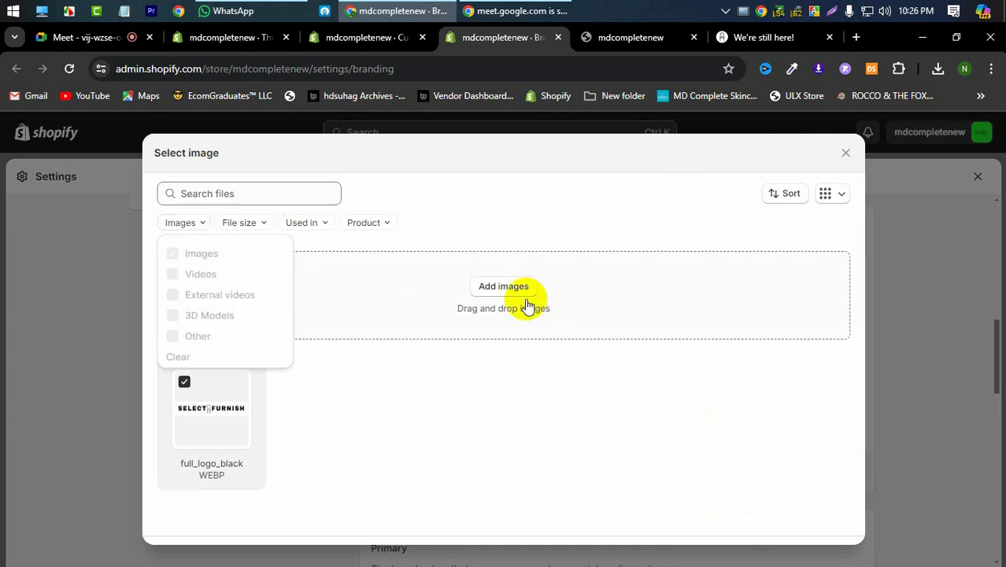
pyautogui.click(439, 305)
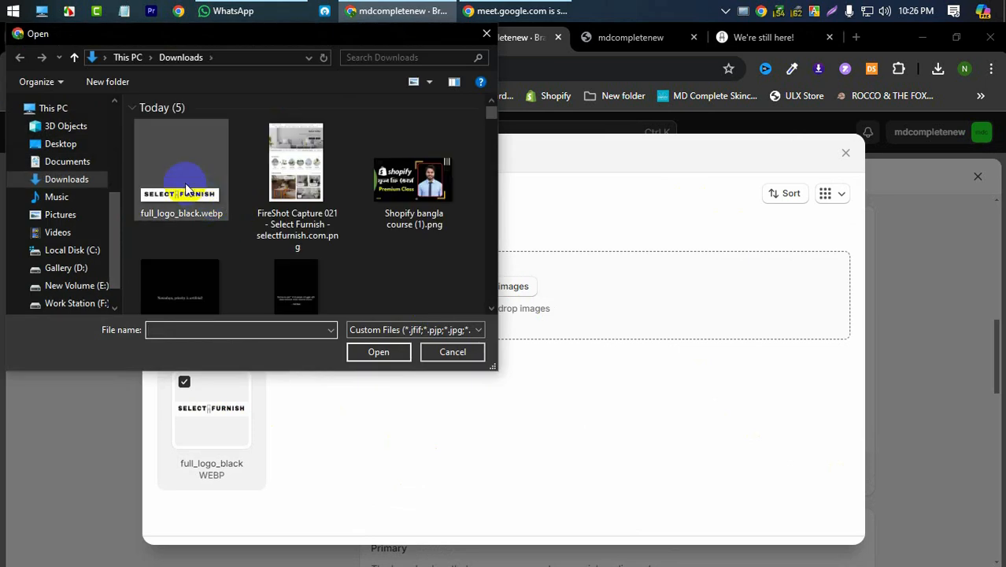
pyautogui.click(221, 206)
pyautogui.click(371, 347)
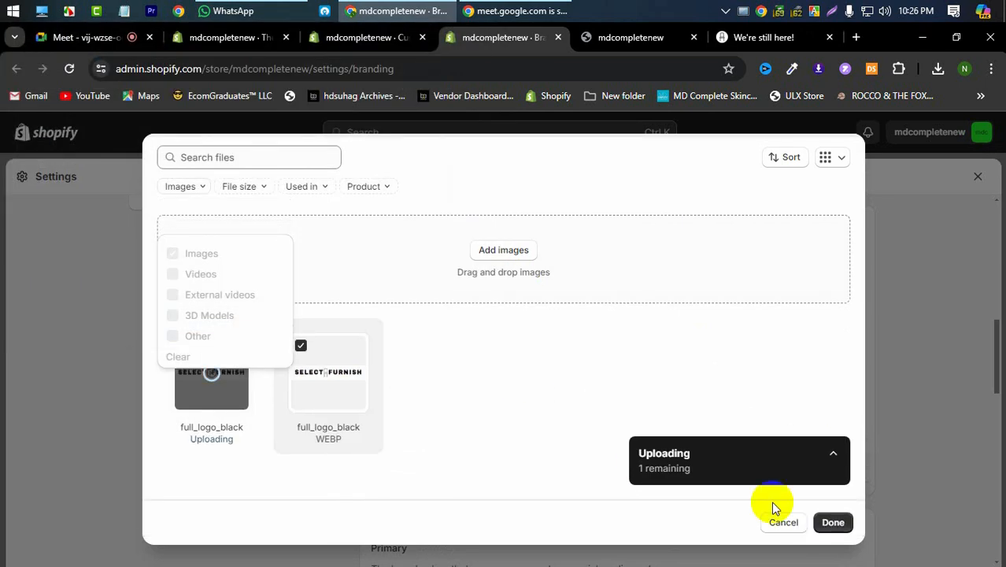
pyautogui.click(832, 523)
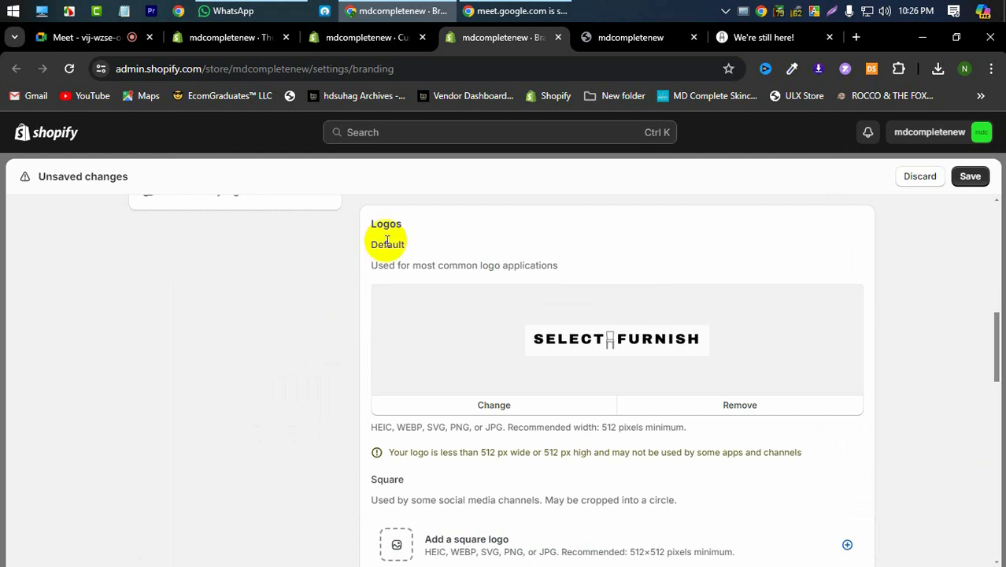
# Look over the remaining logo and color settings, and save the brand settings
pyautogui.scroll(-4, 733, 307)
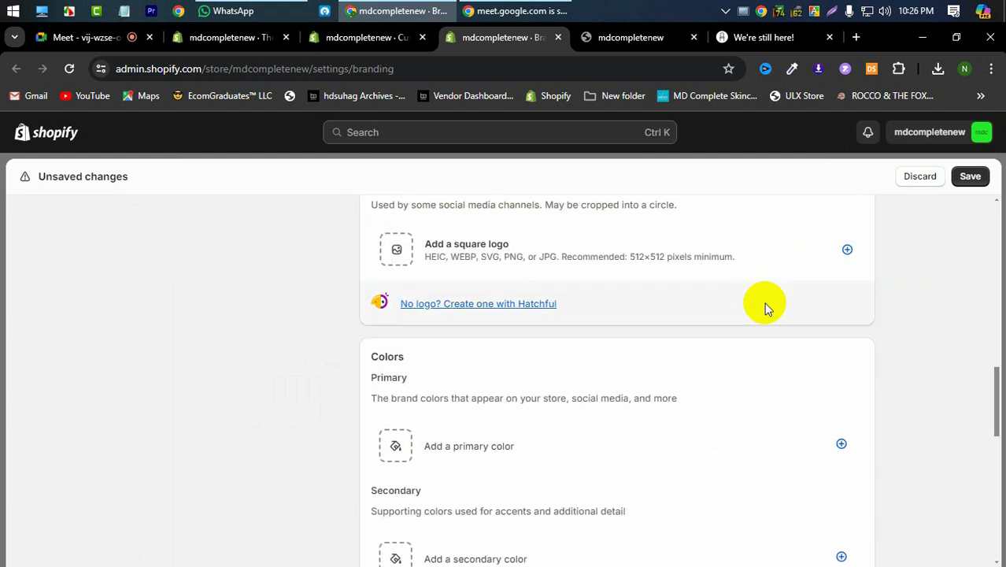
pyautogui.scroll(4, 418, 363)
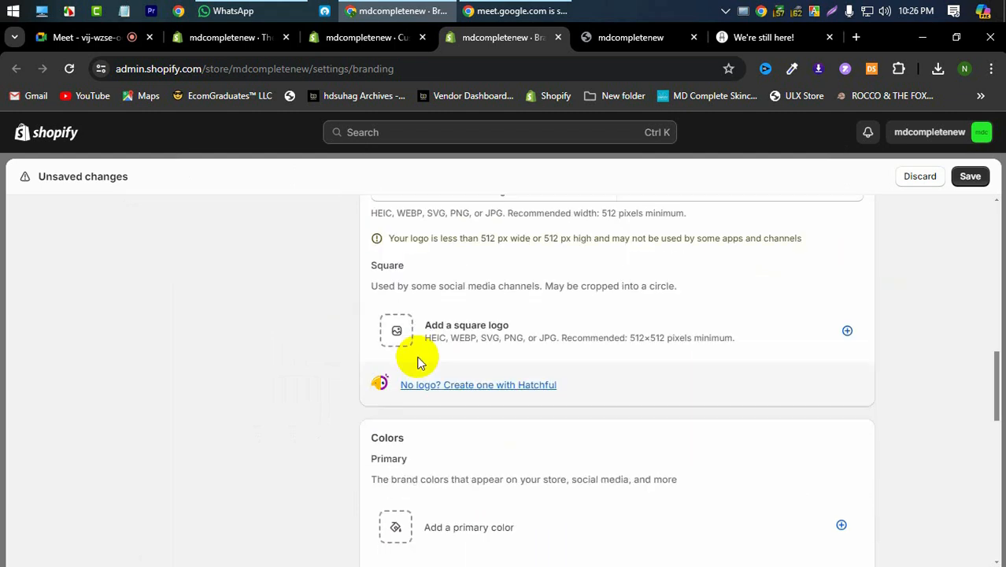
pyautogui.click(973, 178)
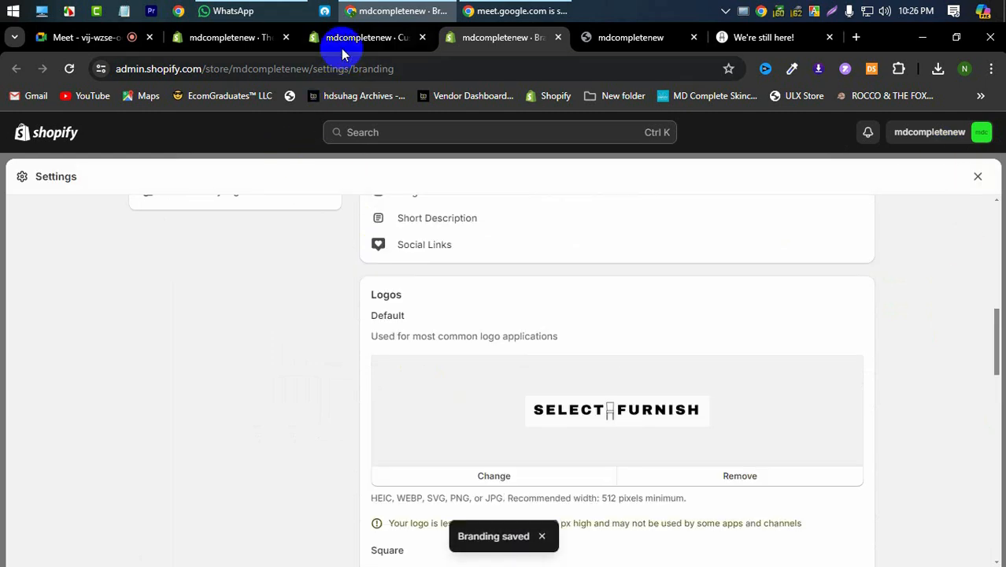
# Return to the theme editor and check the header's logo there and in the storefront preview
pyautogui.click(342, 41)
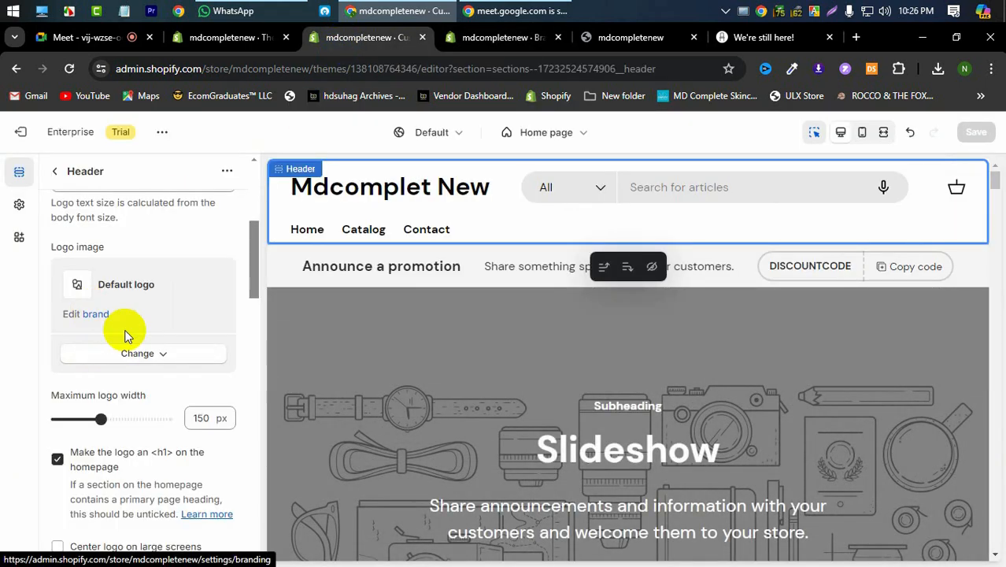
pyautogui.click(138, 353)
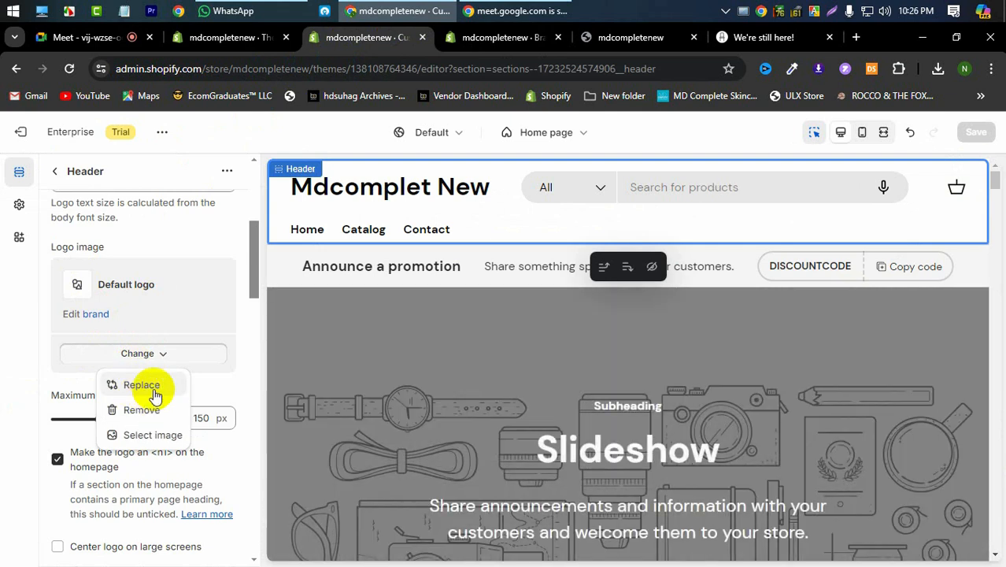
pyautogui.click(617, 39)
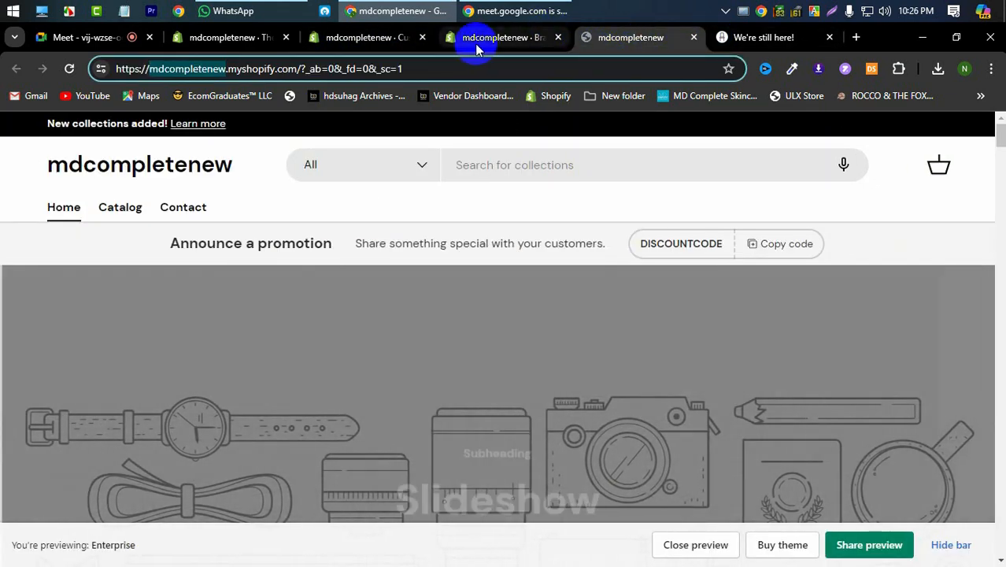
pyautogui.moveTo(476, 49)
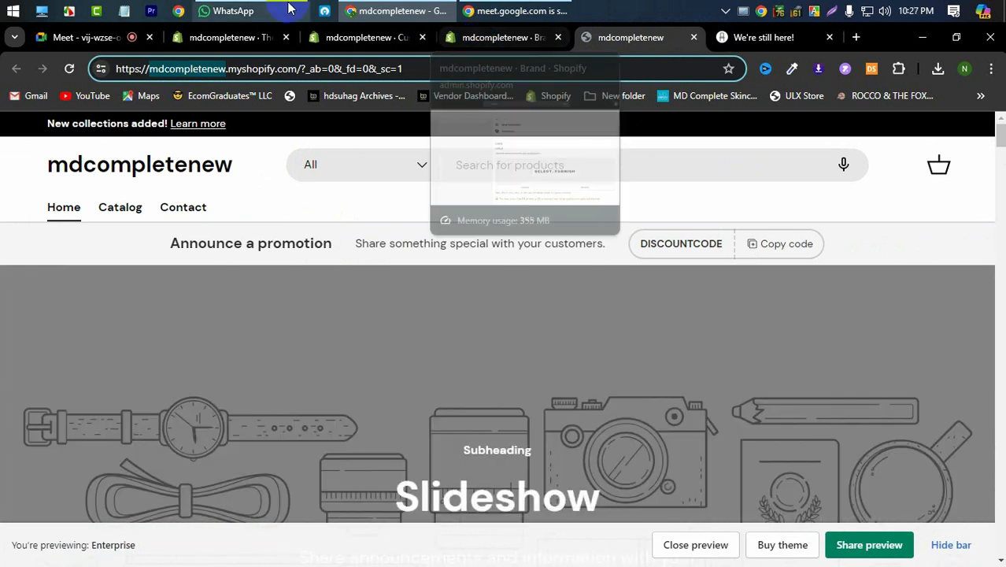
pyautogui.click(223, 36)
pyautogui.click(360, 39)
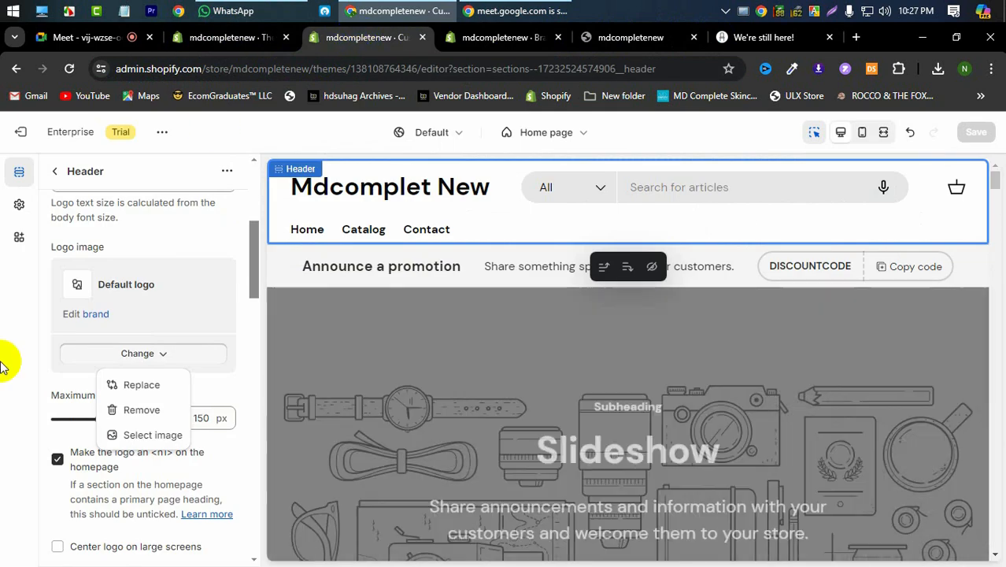
pyautogui.click(7, 359)
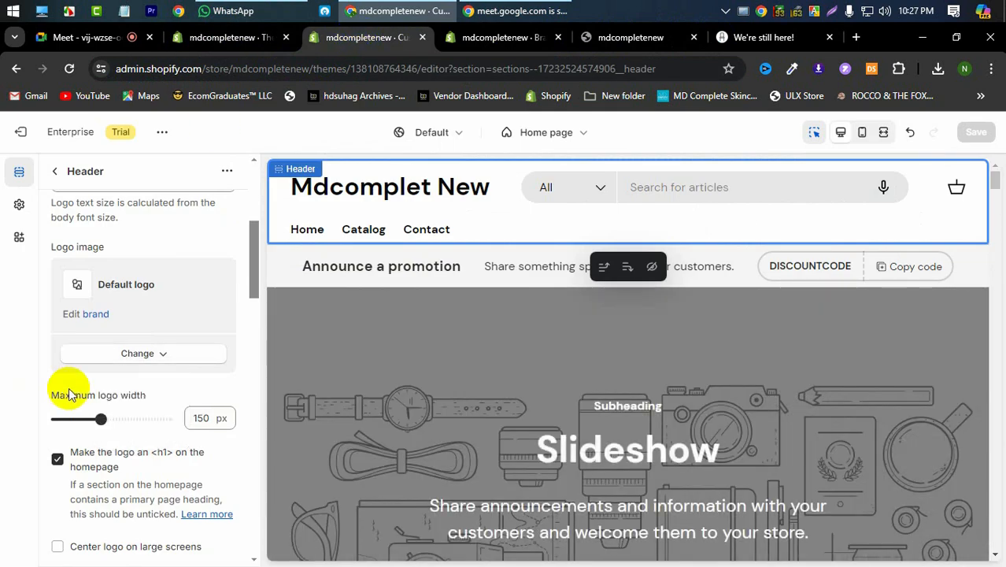
# Replace the header's default logo with the full_logo_black image, uploading full_logo_black.webp again from the Downloads folder
pyautogui.click(130, 354)
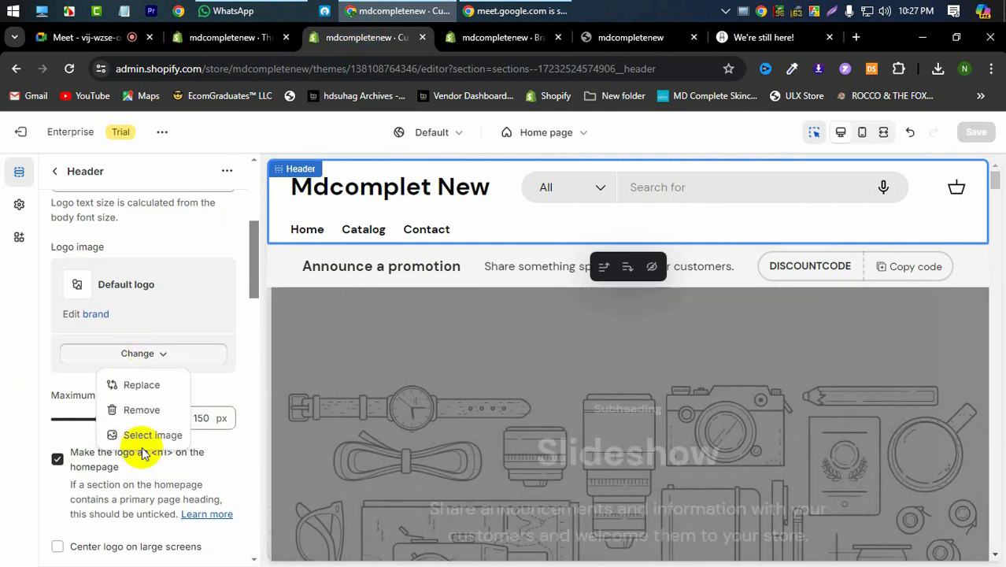
pyautogui.click(132, 438)
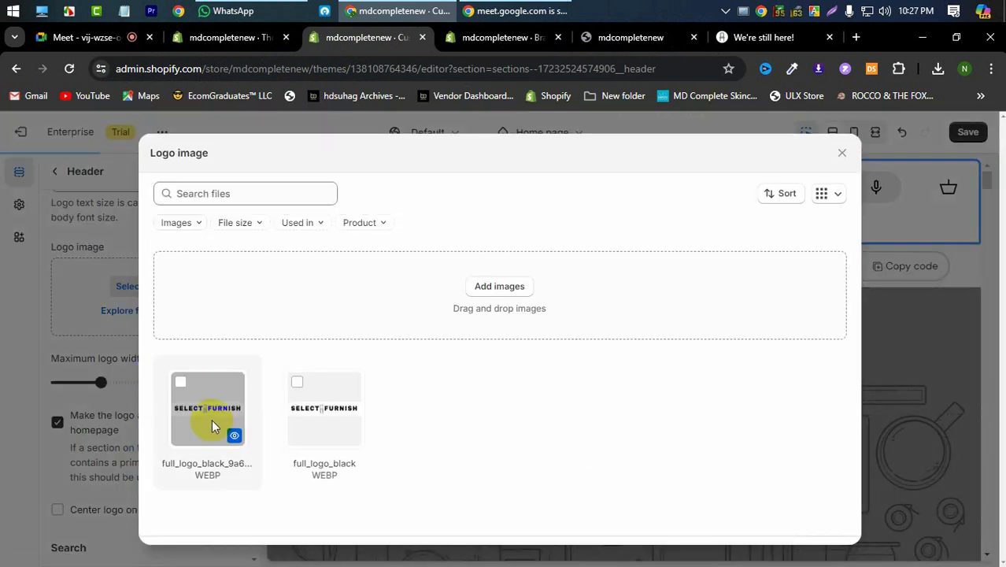
pyautogui.click(308, 407)
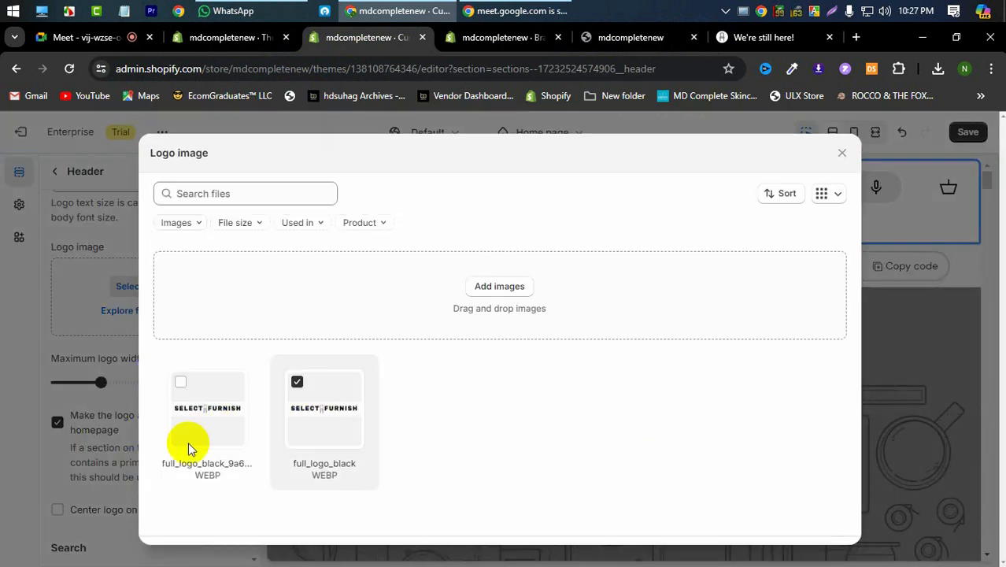
pyautogui.click(216, 390)
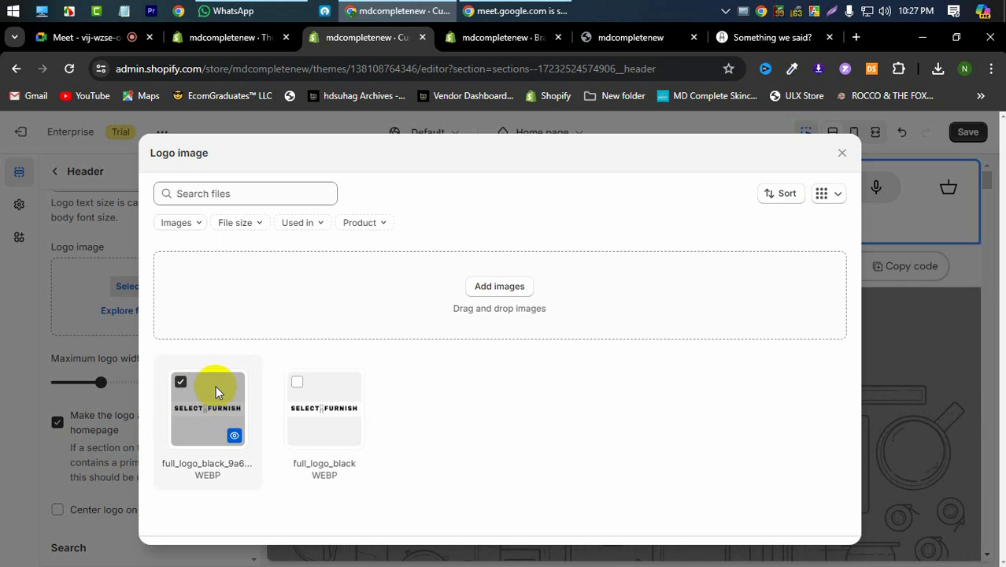
pyautogui.click(340, 430)
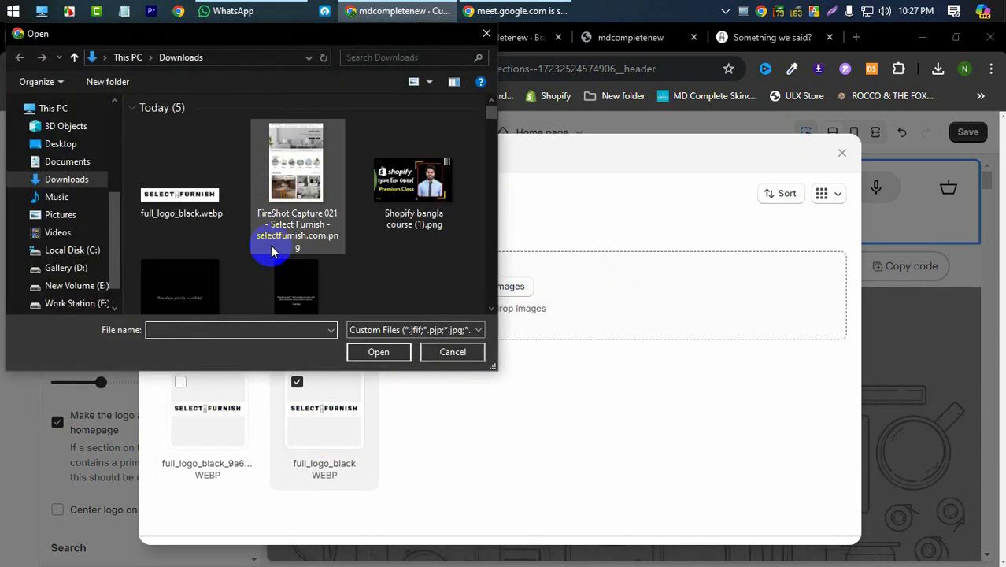
pyautogui.click(193, 198)
pyautogui.click(372, 351)
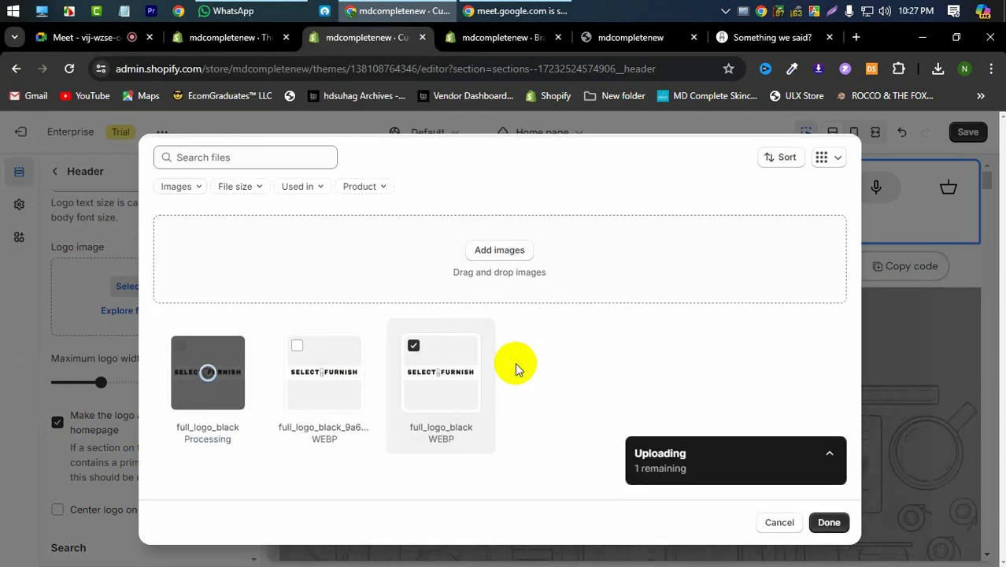
pyautogui.click(831, 524)
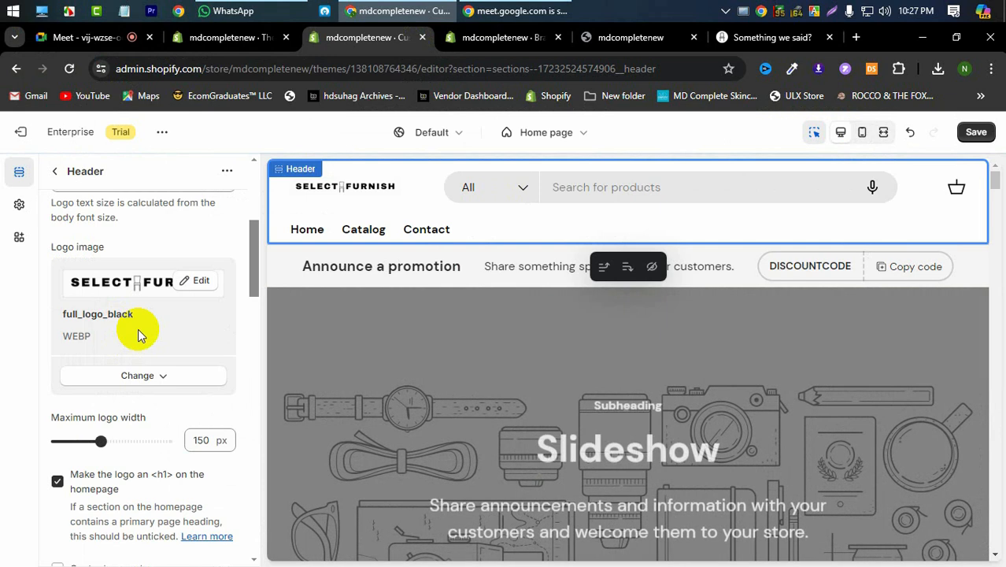
# Compare the header logo in the reloaded storefront preview with the one on the Select Furnish site
pyautogui.click(154, 379)
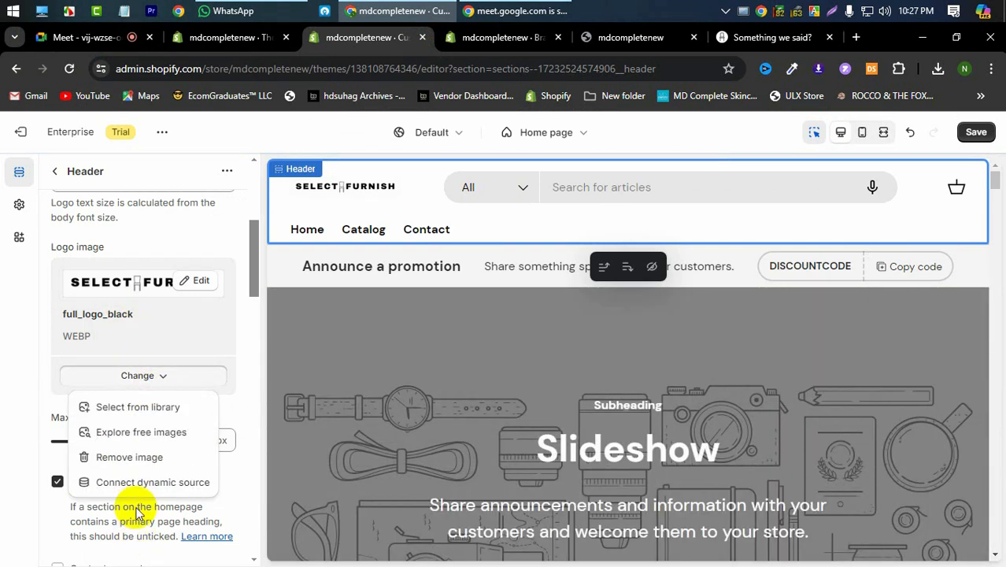
pyautogui.click(7, 377)
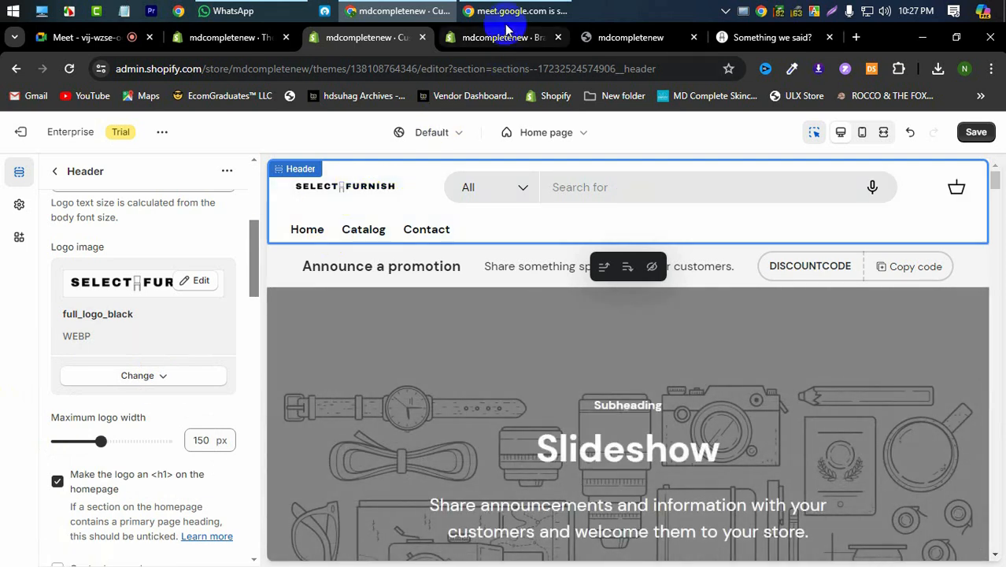
pyautogui.click(721, 37)
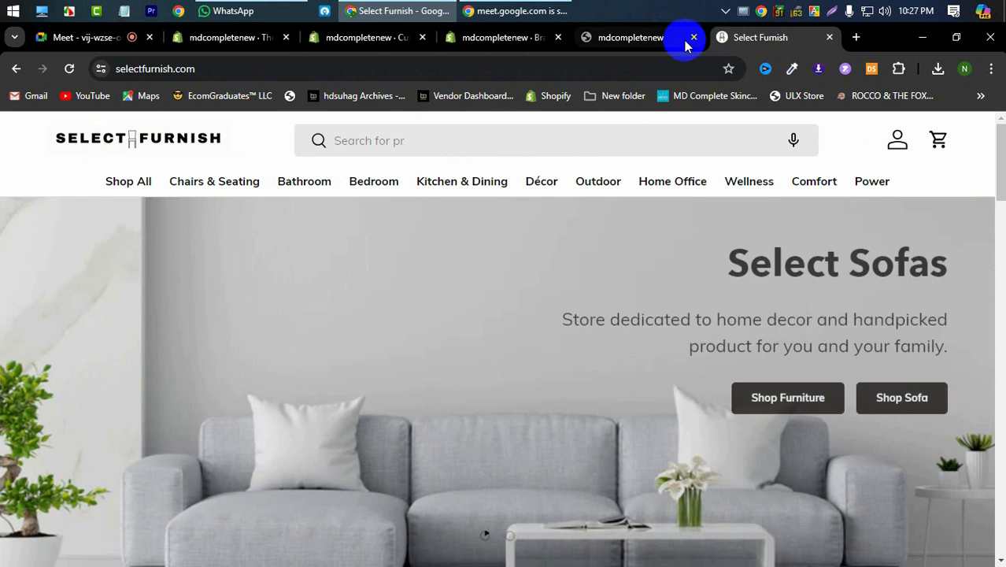
pyautogui.click(643, 37)
pyautogui.click(69, 68)
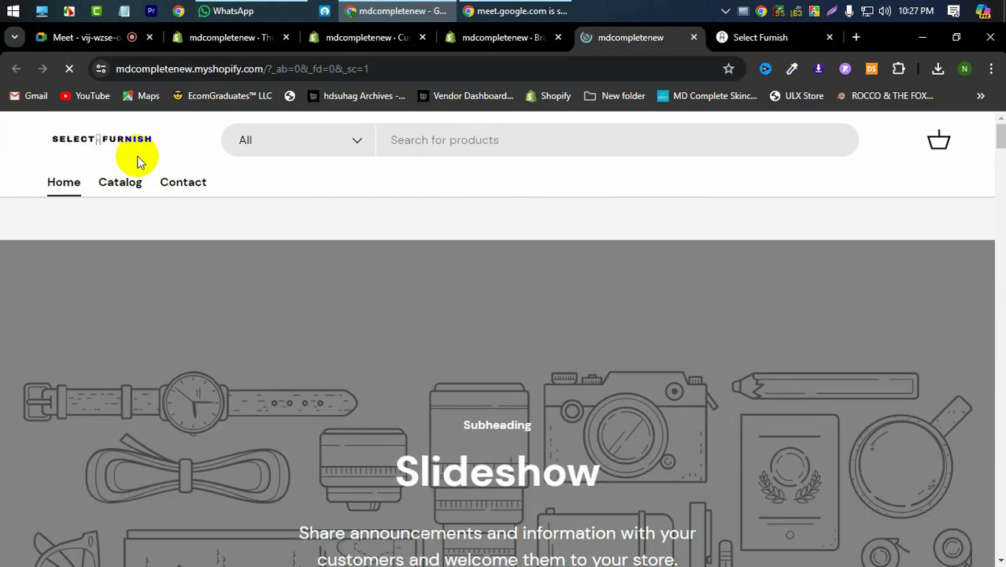
pyautogui.click(496, 37)
pyautogui.click(364, 37)
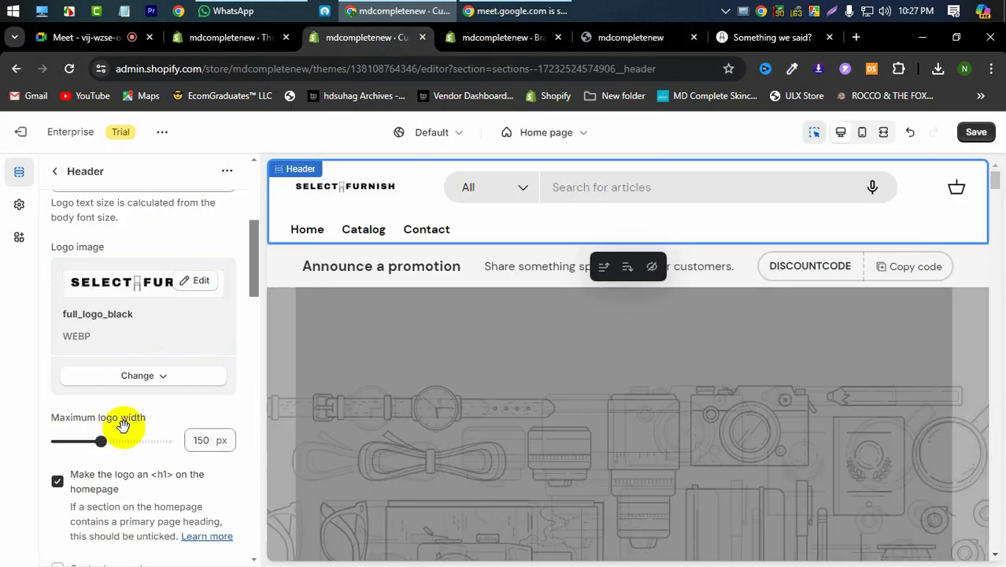
# Set the header's maximum logo width to 300 px, save the theme, and check the logo in the storefront preview
pyautogui.moveTo(99, 440); pyautogui.dragTo(206, 446)
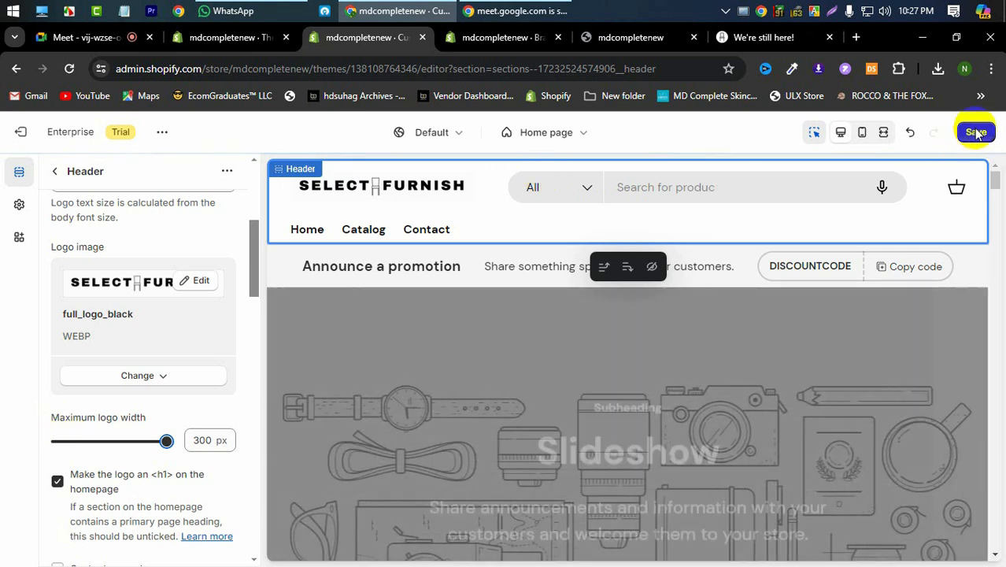
pyautogui.click(975, 133)
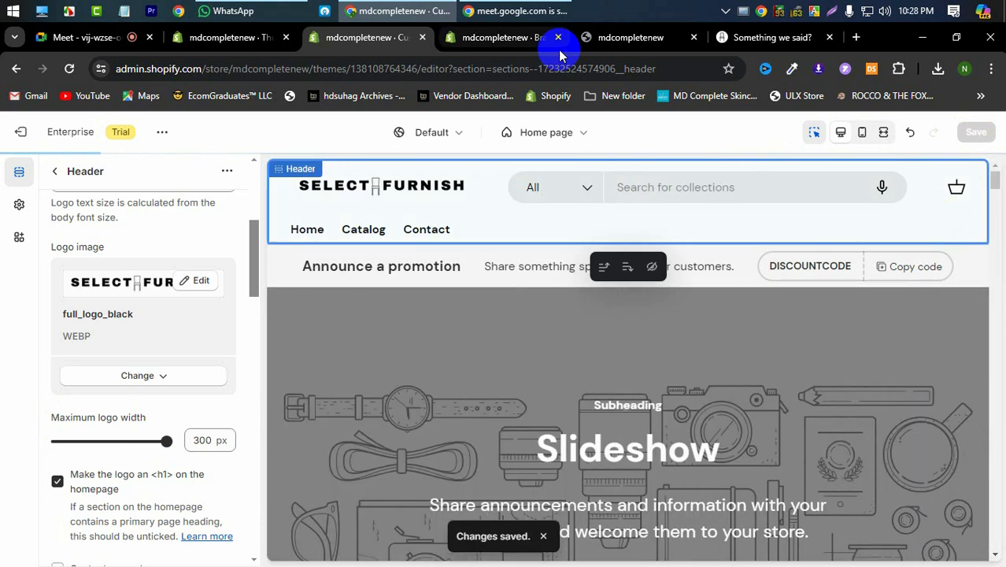
pyautogui.click(535, 41)
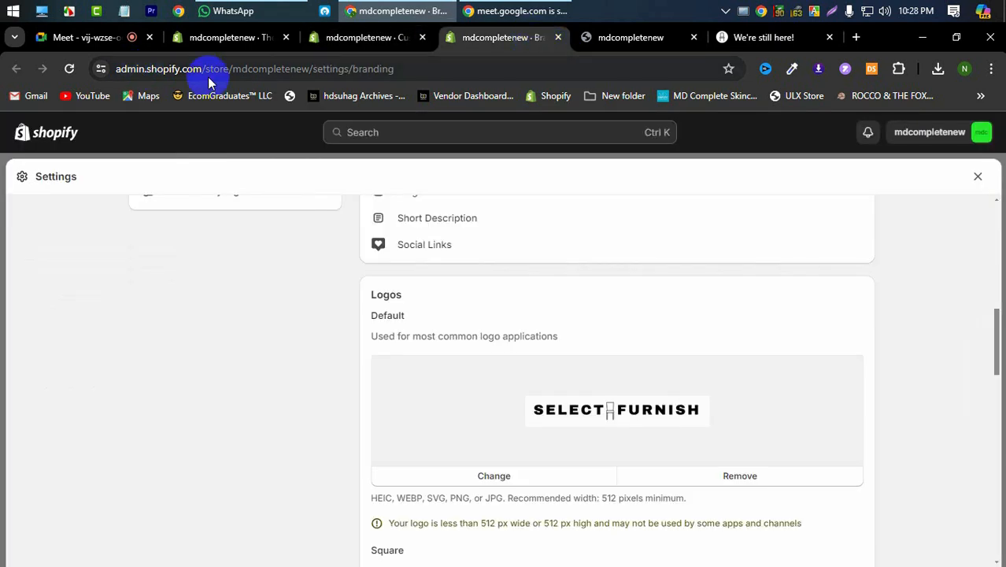
pyautogui.click(591, 37)
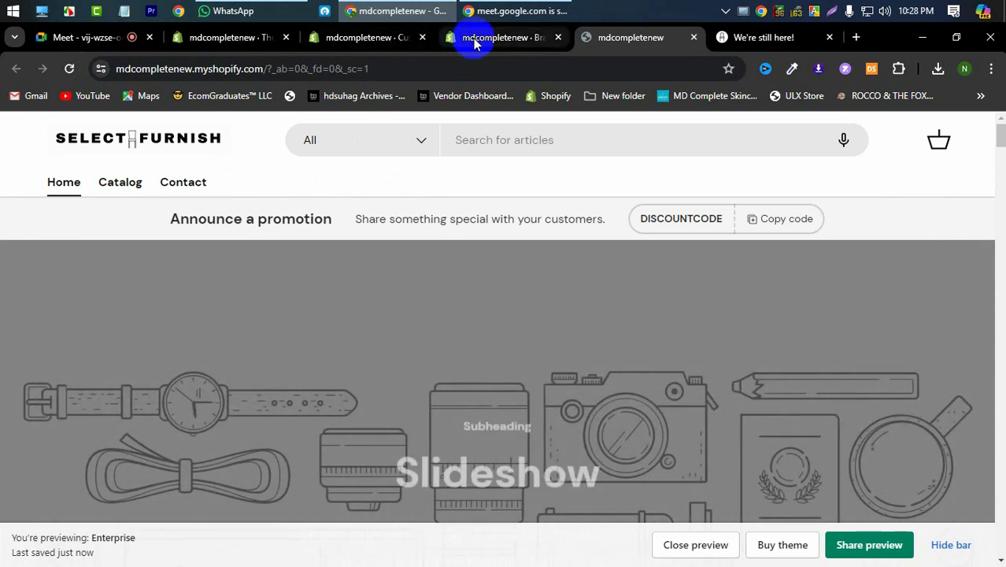
pyautogui.click(475, 43)
pyautogui.click(363, 38)
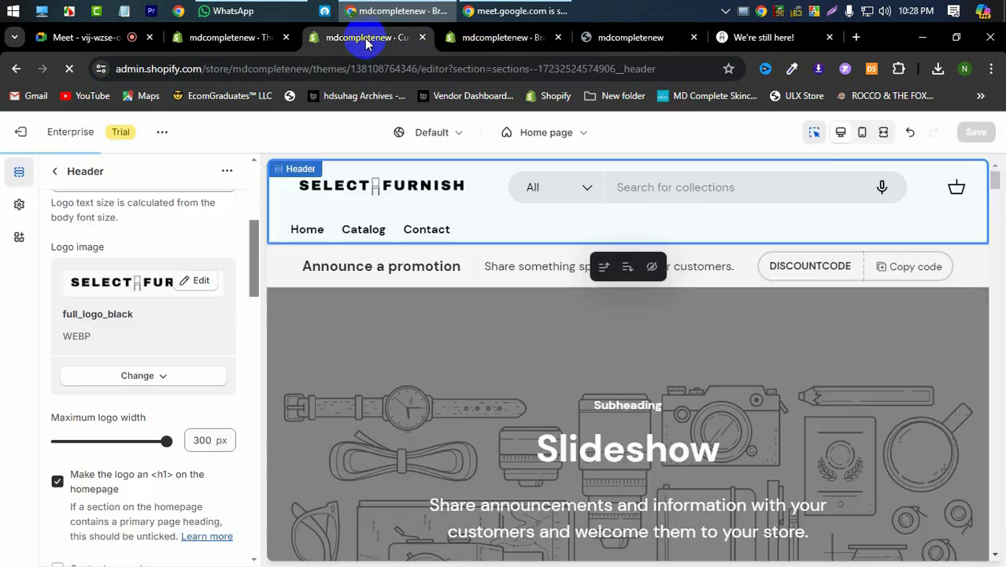
# Try minimising the header search on mobile and desktop, and turn both options off again
pyautogui.scroll(-3, 134, 415)
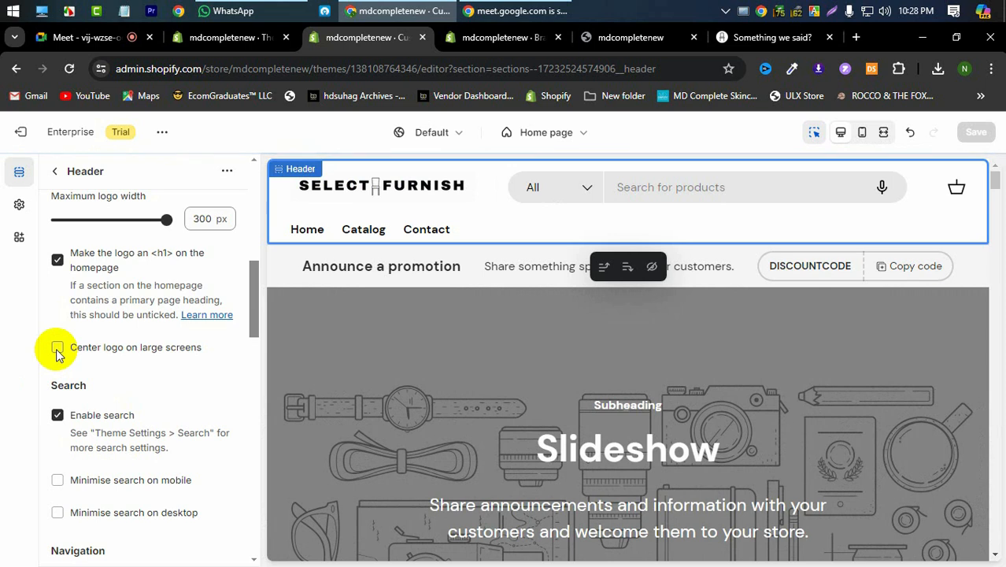
pyautogui.scroll(-1, 106, 322)
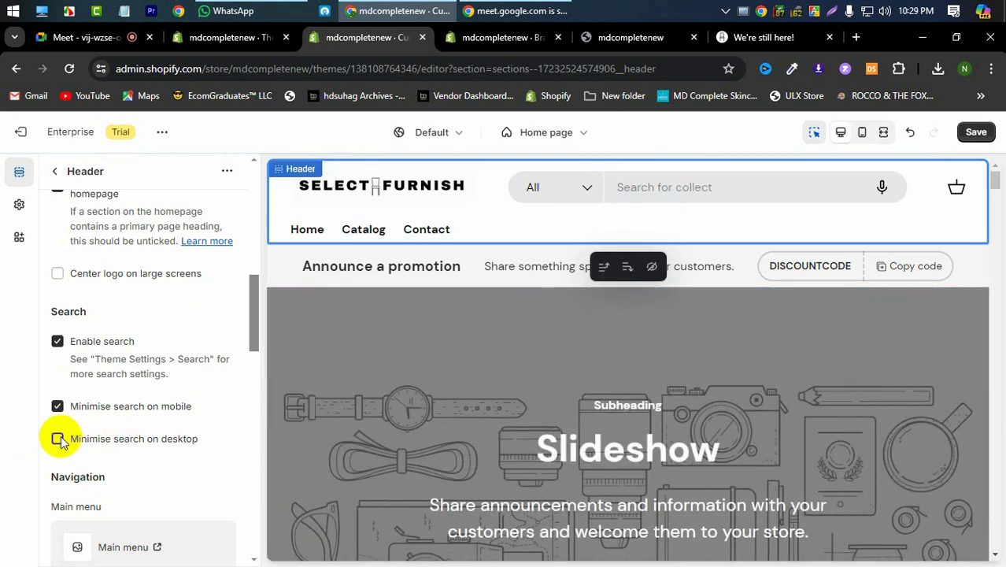
pyautogui.click(58, 439)
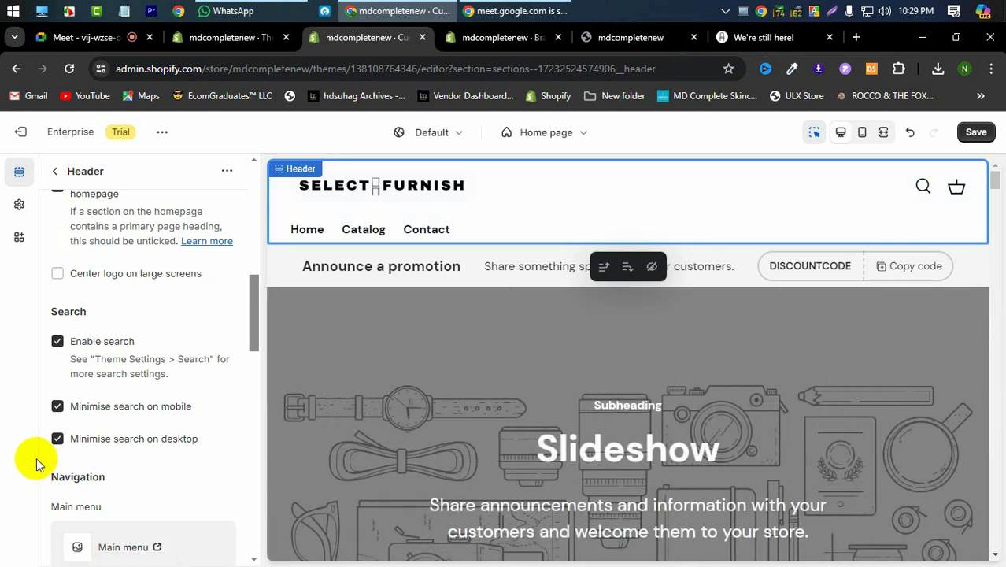
pyautogui.click(57, 439)
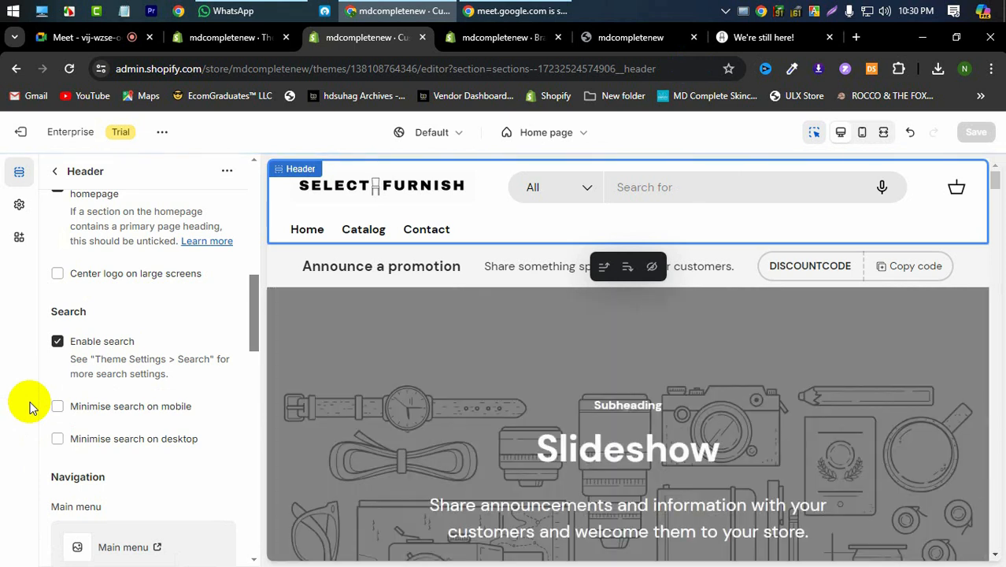
# Check the menu layout on the Select Furnish site, close the brand settings page, and center the header's menu links on large screens
pyautogui.scroll(-3, 101, 400)
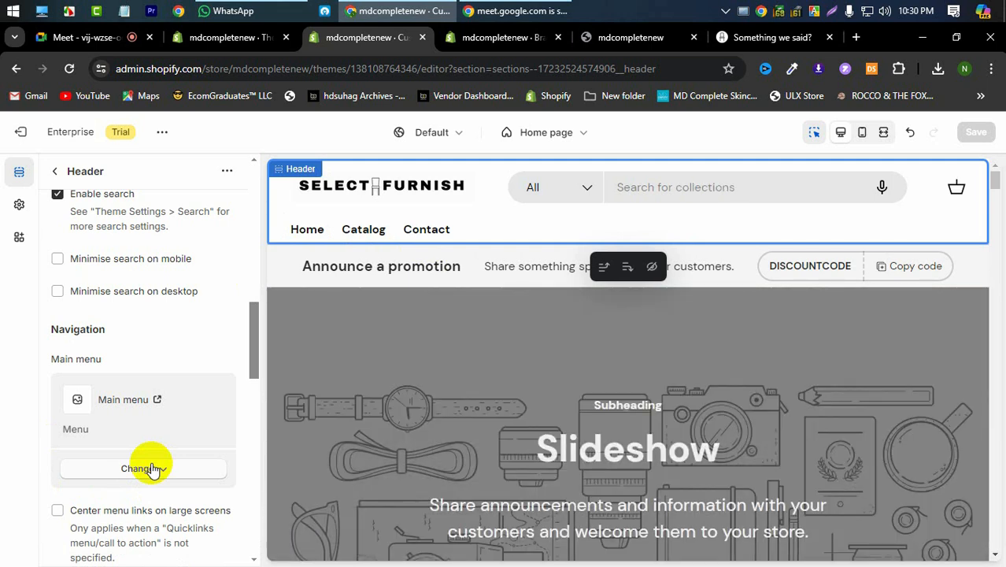
pyautogui.scroll(-2, 148, 468)
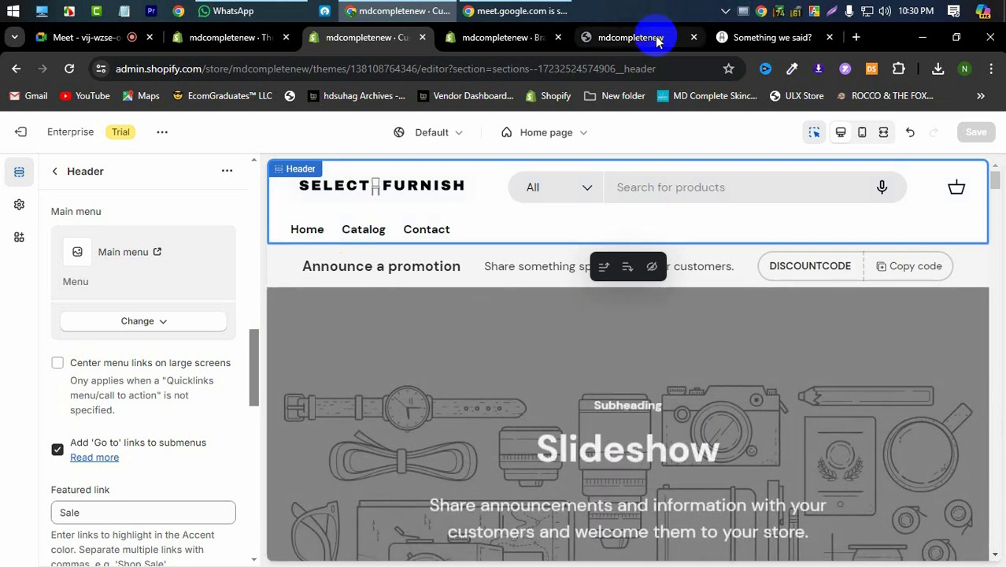
pyautogui.click(678, 37)
pyautogui.click(752, 38)
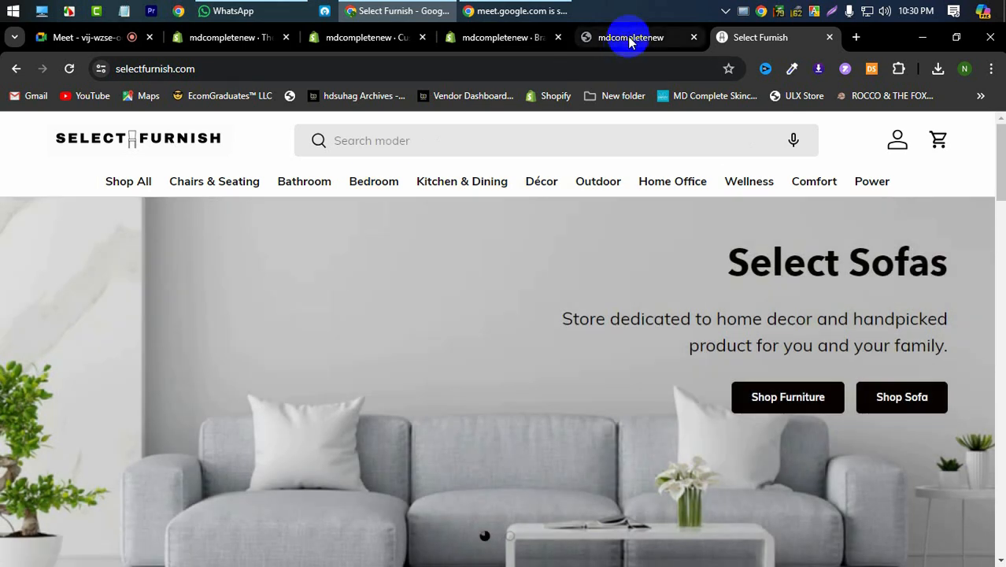
pyautogui.click(634, 37)
pyautogui.click(504, 39)
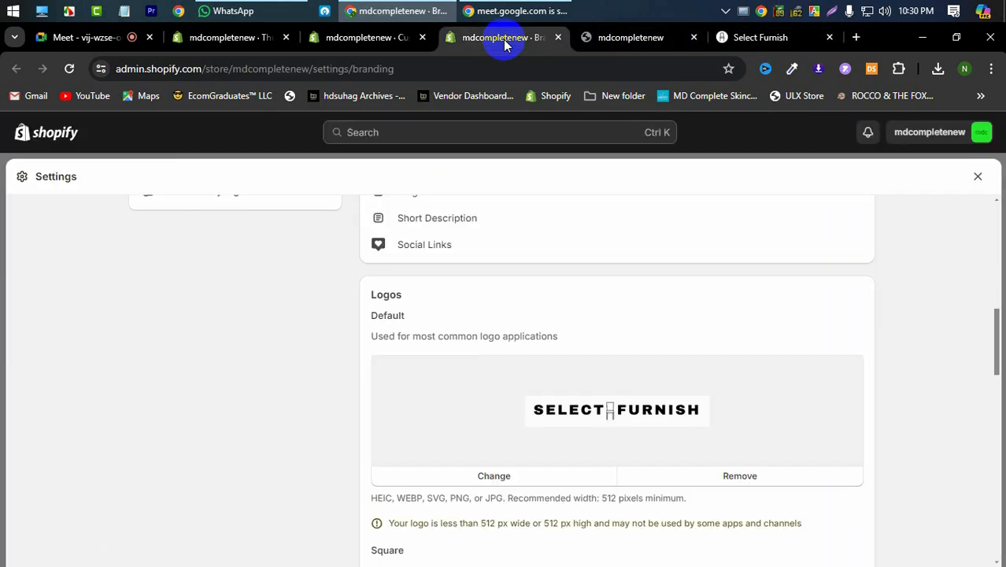
pyautogui.click(557, 37)
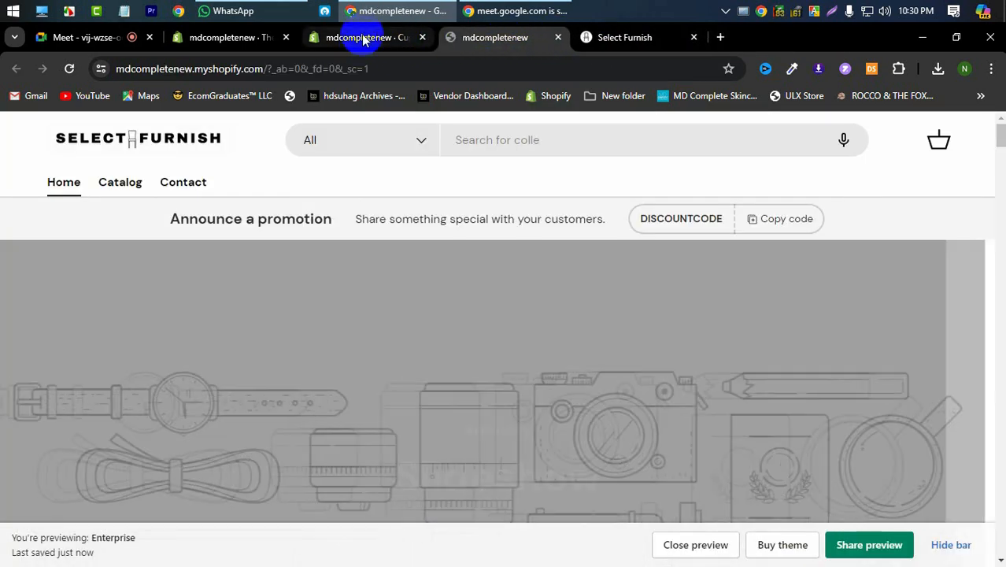
pyautogui.click(359, 37)
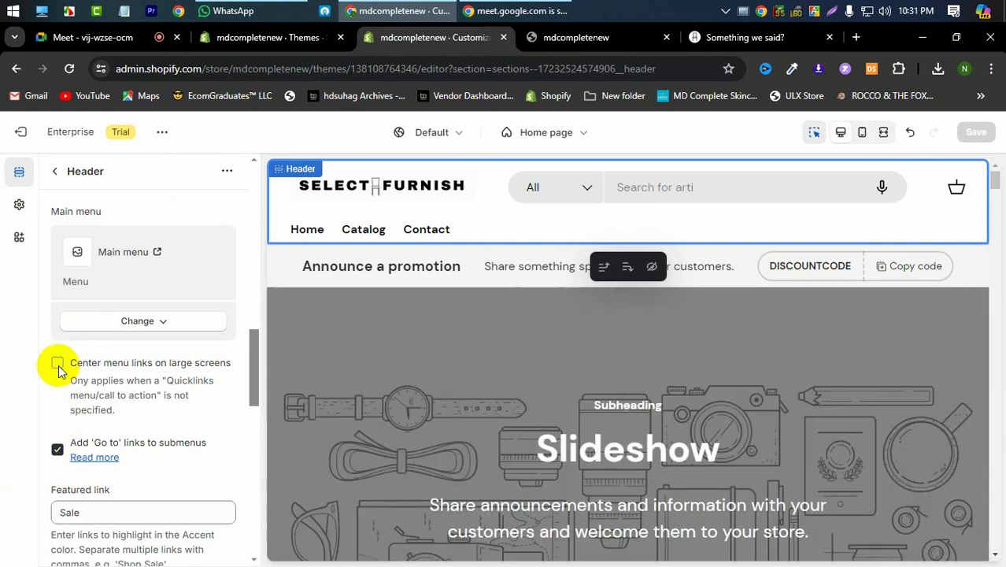
pyautogui.click(58, 363)
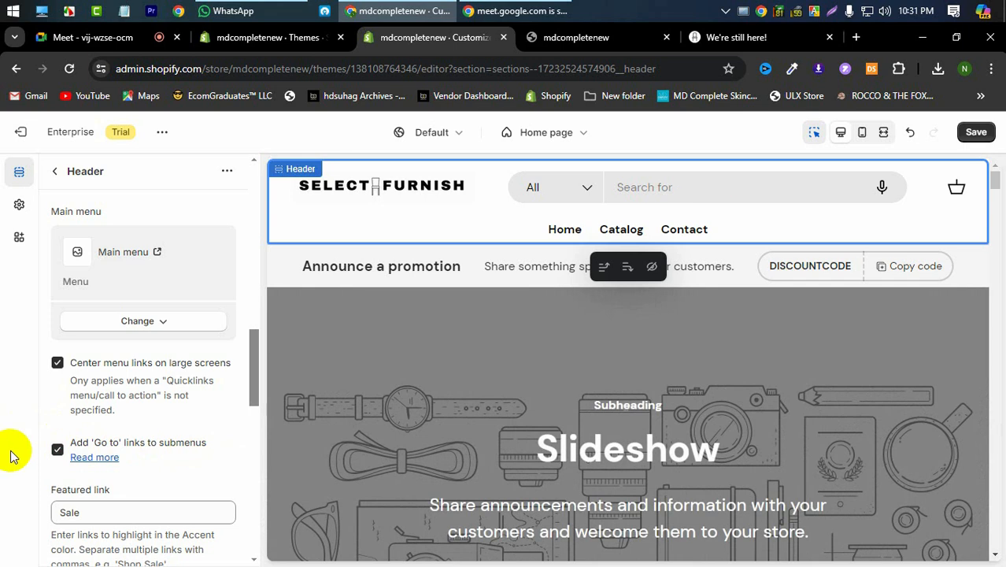
# Examine the Select Furnish menu with its Wellness submenu and return to the theme editor
pyautogui.click(580, 39)
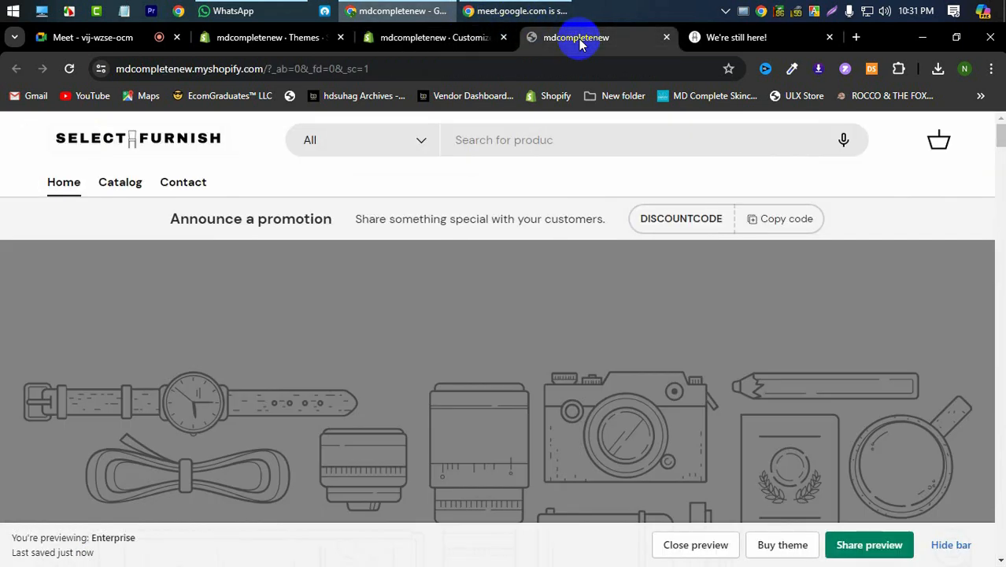
pyautogui.click(721, 37)
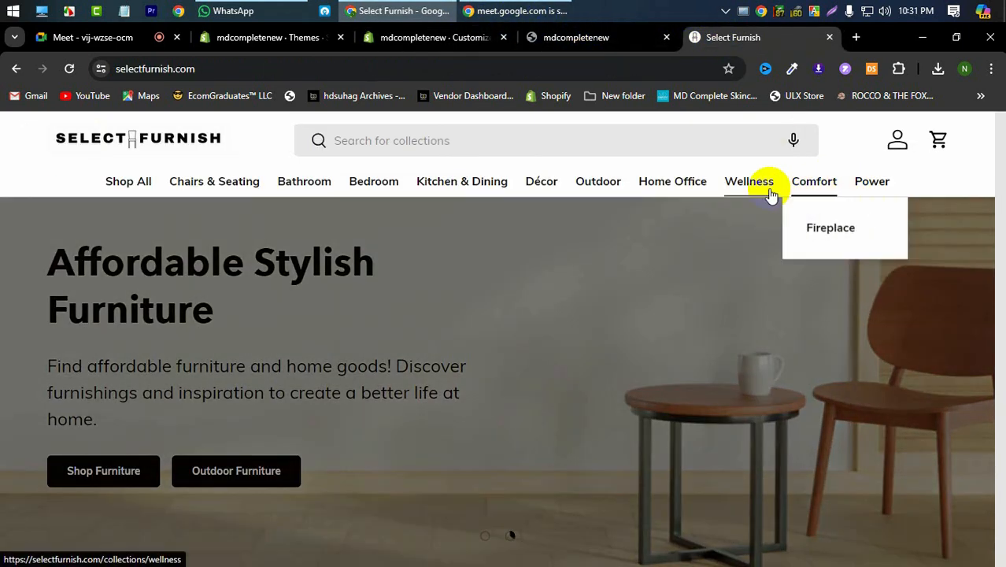
pyautogui.moveTo(765, 194)
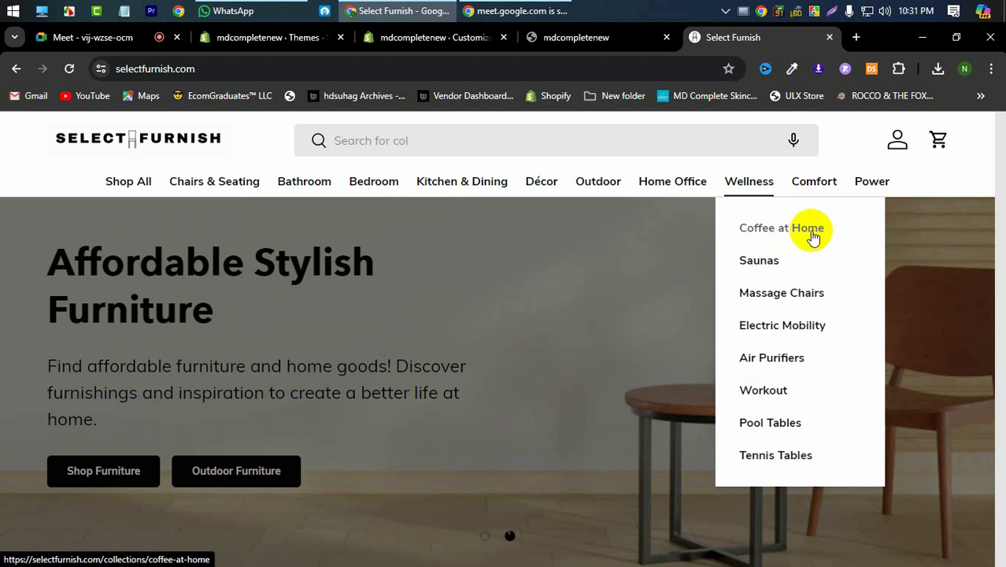
pyautogui.moveTo(813, 237)
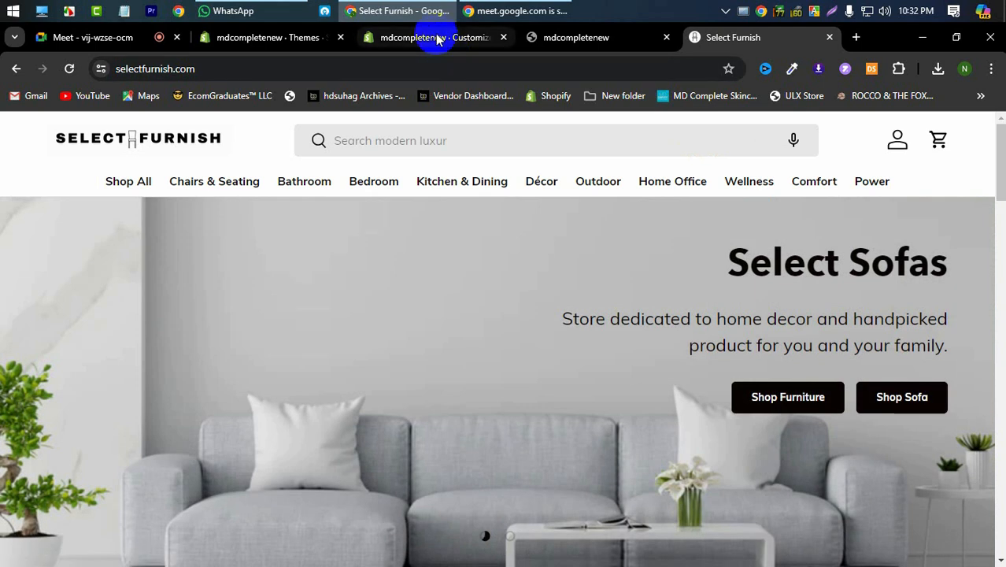
pyautogui.click(437, 38)
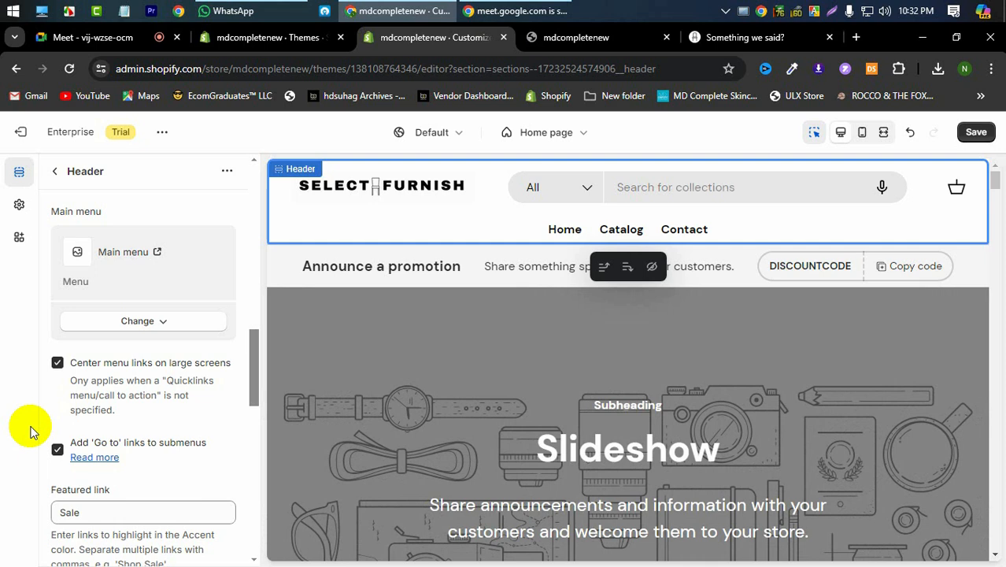
# Try the Footer menu as the header's quicklinks menu and leave the menu selection
pyautogui.scroll(-1, 89, 470)
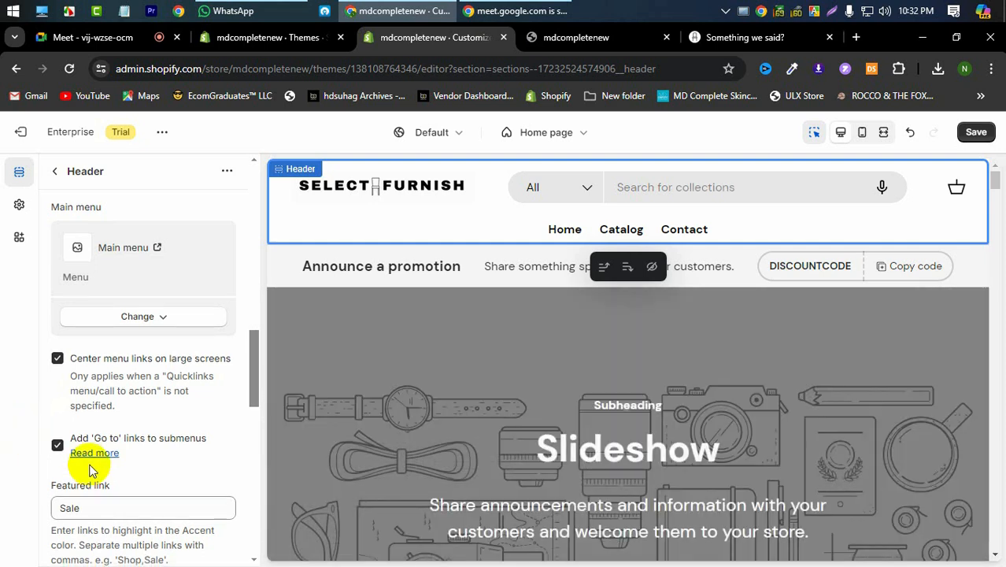
pyautogui.scroll(-3, 89, 471)
pyautogui.click(105, 368)
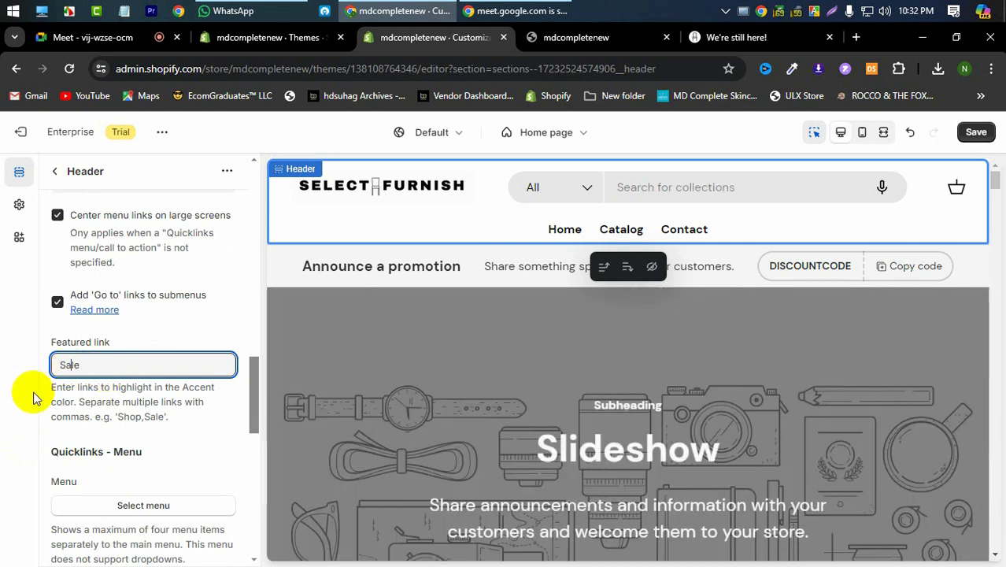
pyautogui.scroll(-2, 118, 402)
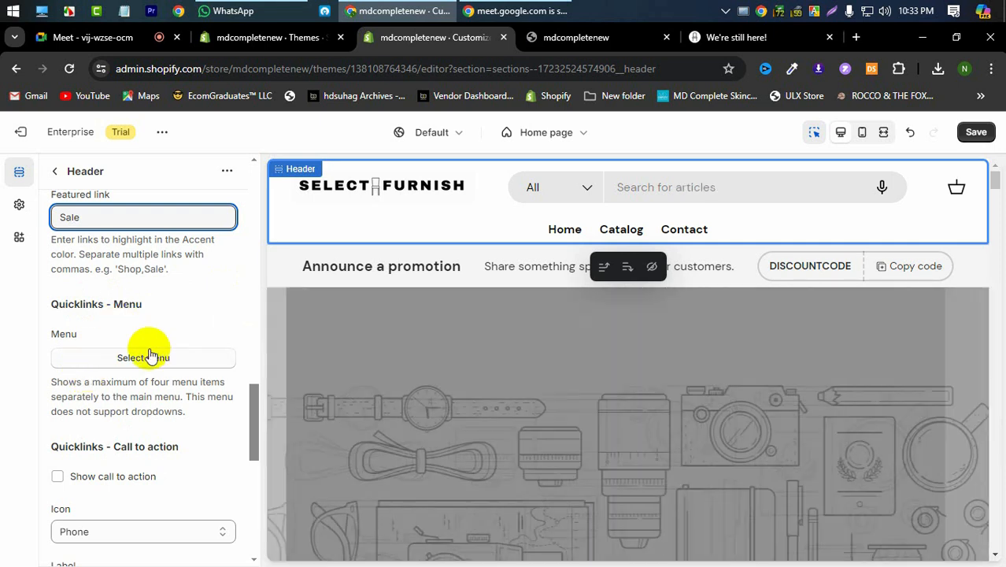
pyautogui.click(148, 357)
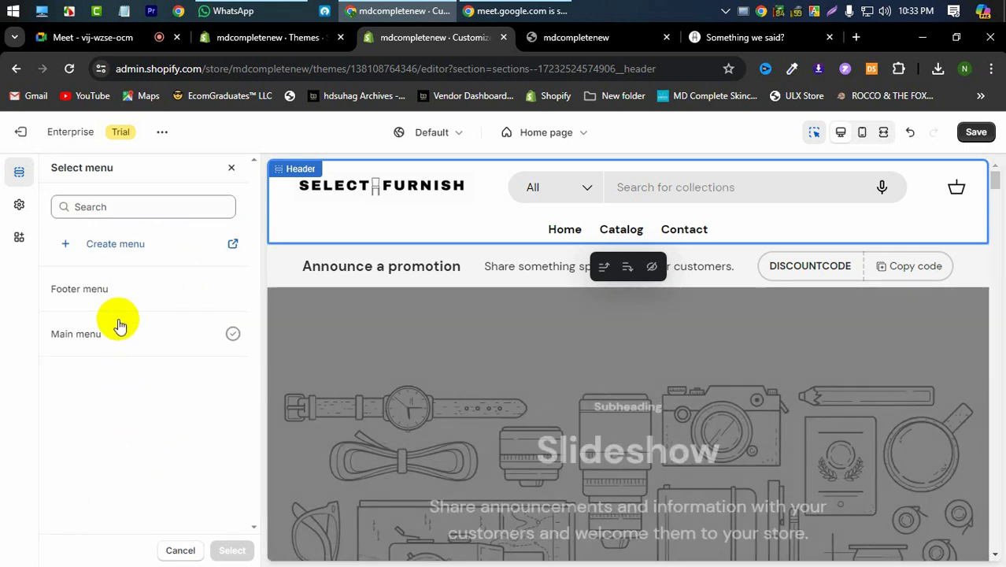
pyautogui.click(117, 338)
pyautogui.click(232, 550)
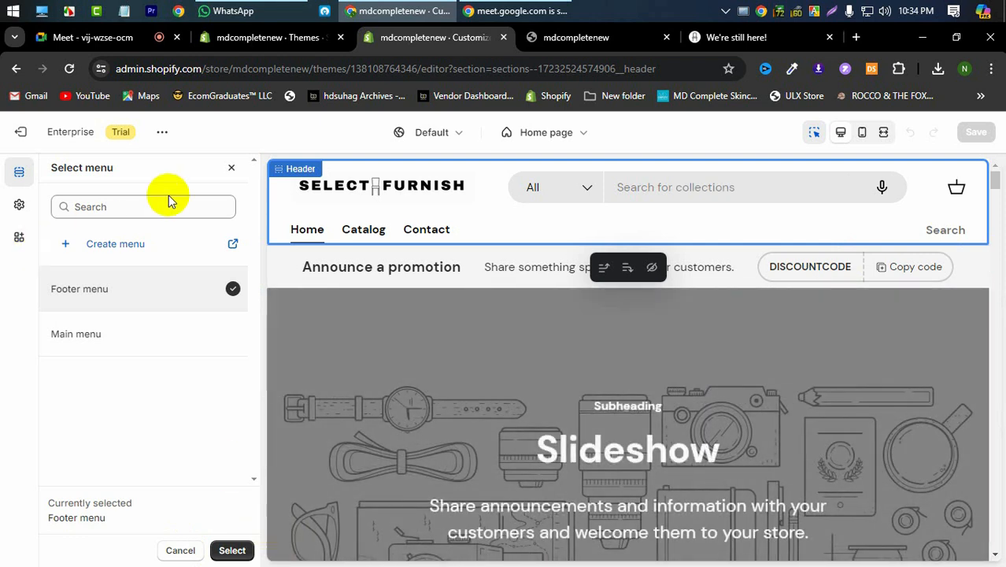
pyautogui.click(231, 171)
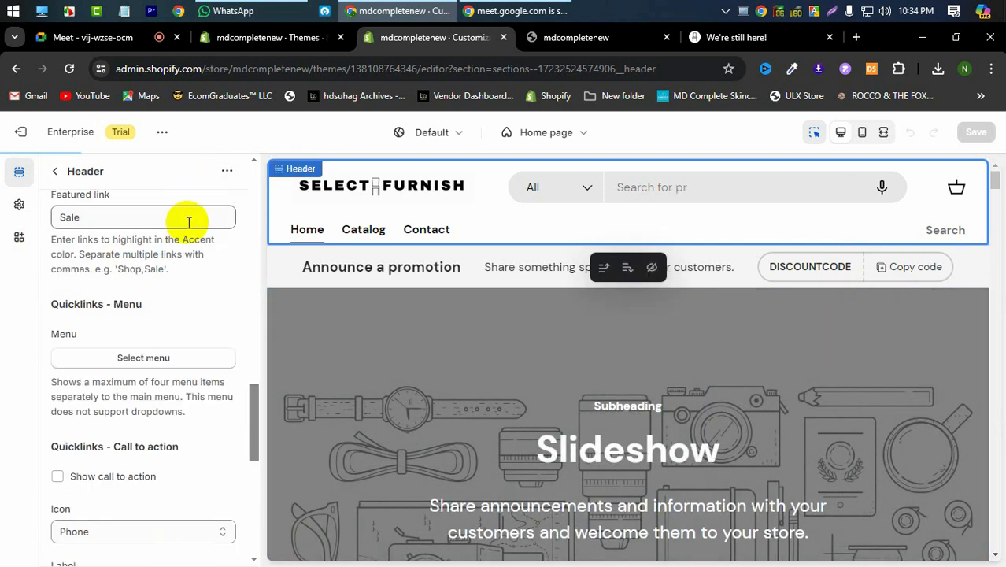
# Show the quicklinks call to action in the header and set its icon to Email
pyautogui.scroll(-1, 140, 363)
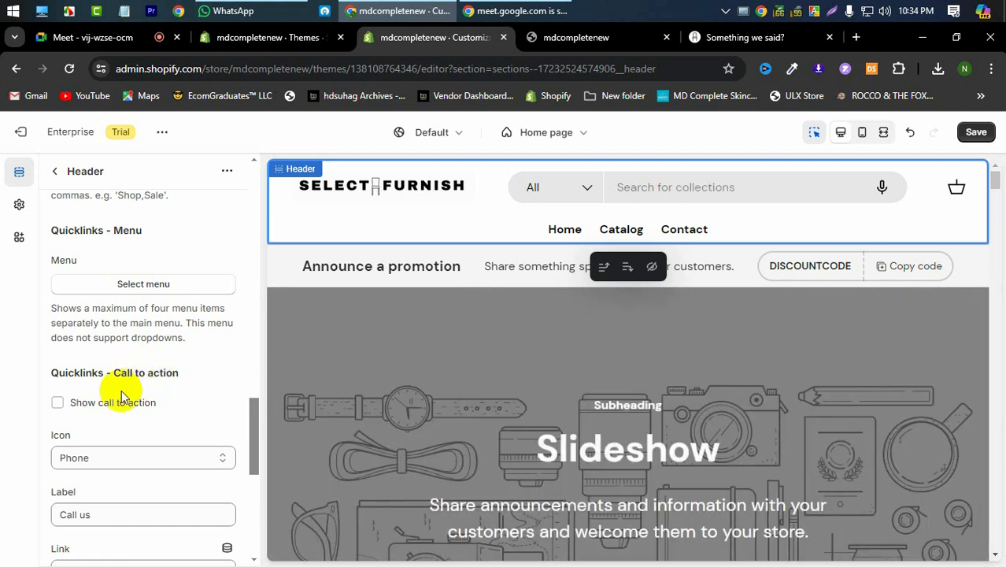
pyautogui.click(57, 403)
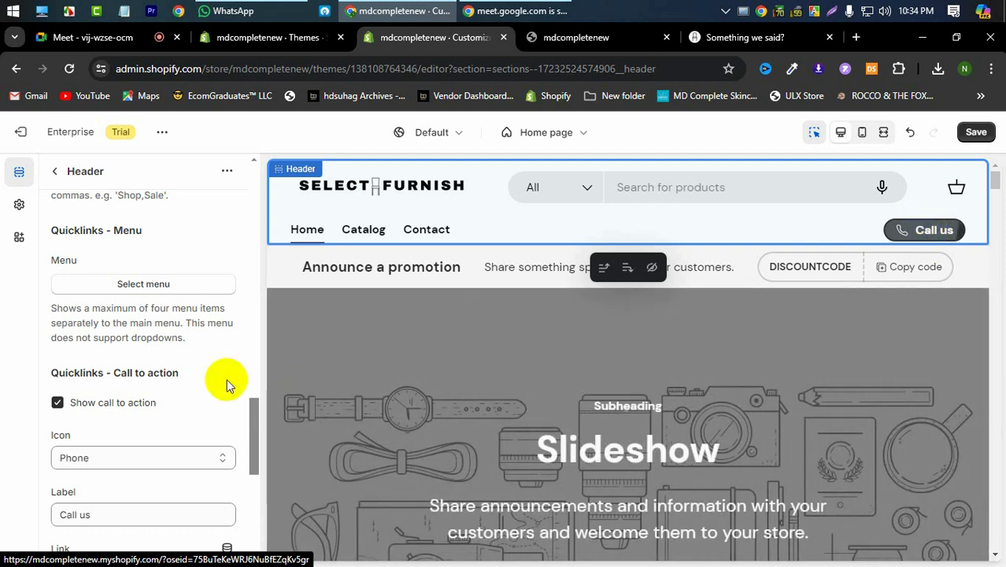
pyautogui.scroll(-3, 107, 388)
pyautogui.scroll(1, 105, 409)
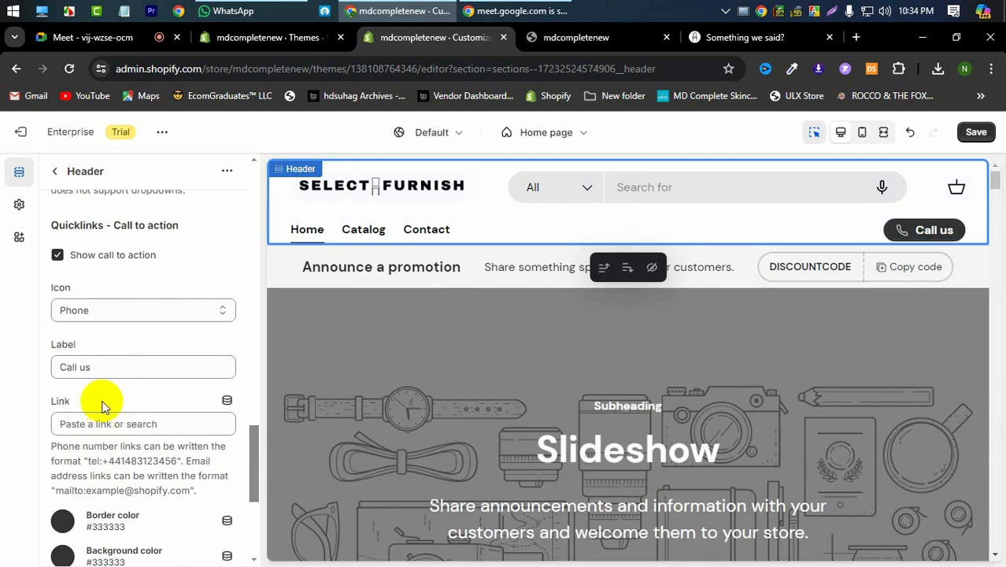
pyautogui.click(100, 313)
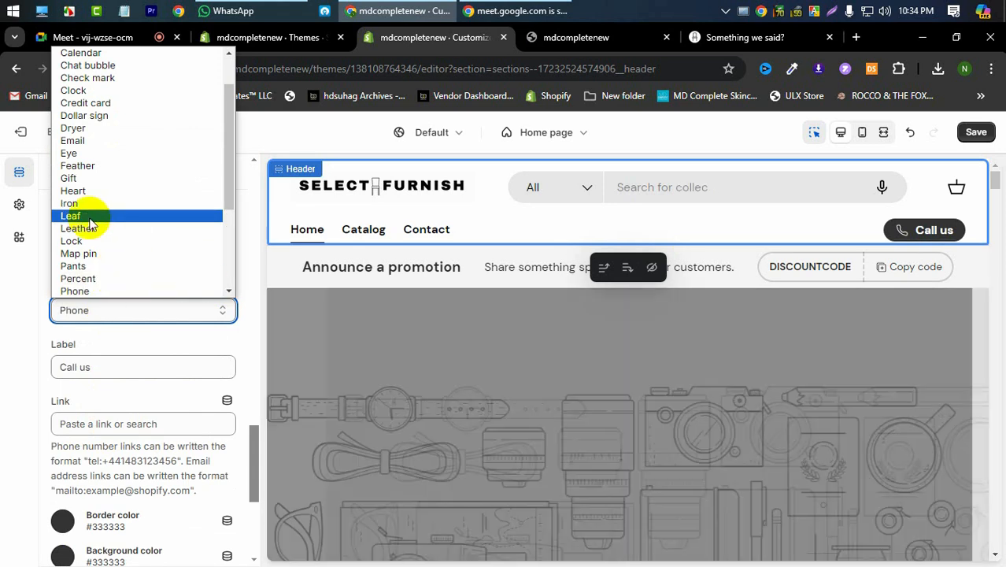
pyautogui.scroll(2, 89, 224)
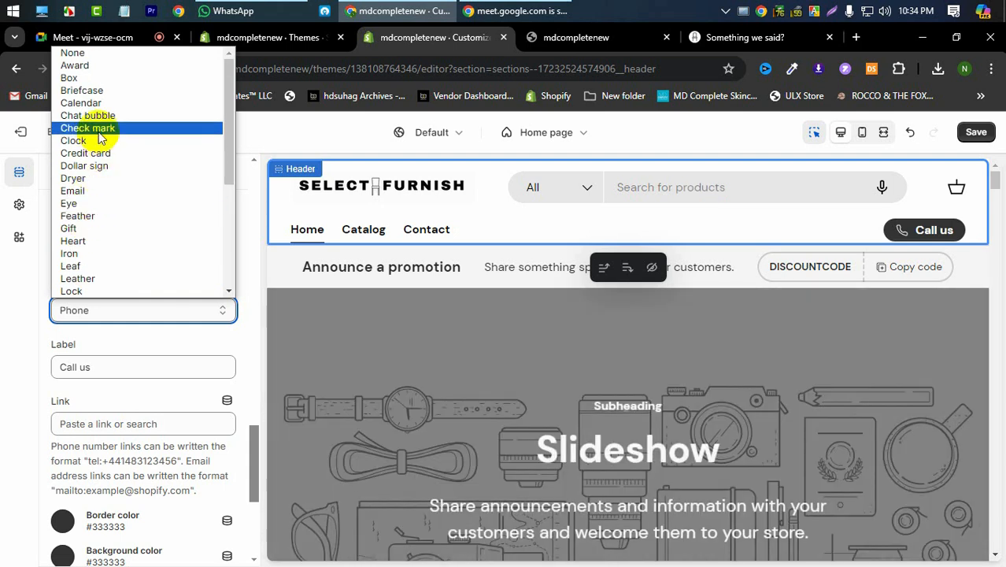
pyautogui.click(88, 192)
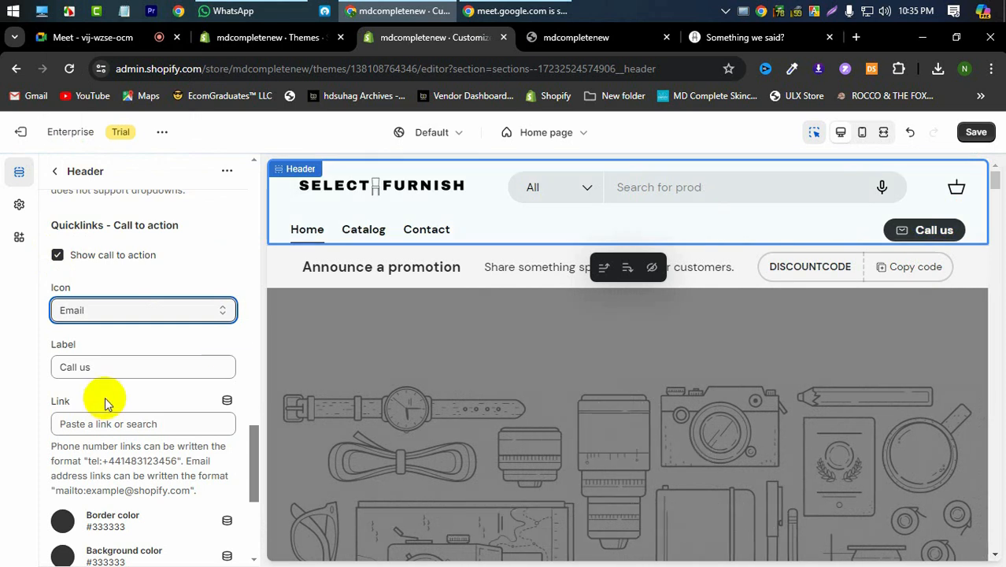
# Change the quicklinks call-to-action label to "Email us"
pyautogui.click(109, 369)
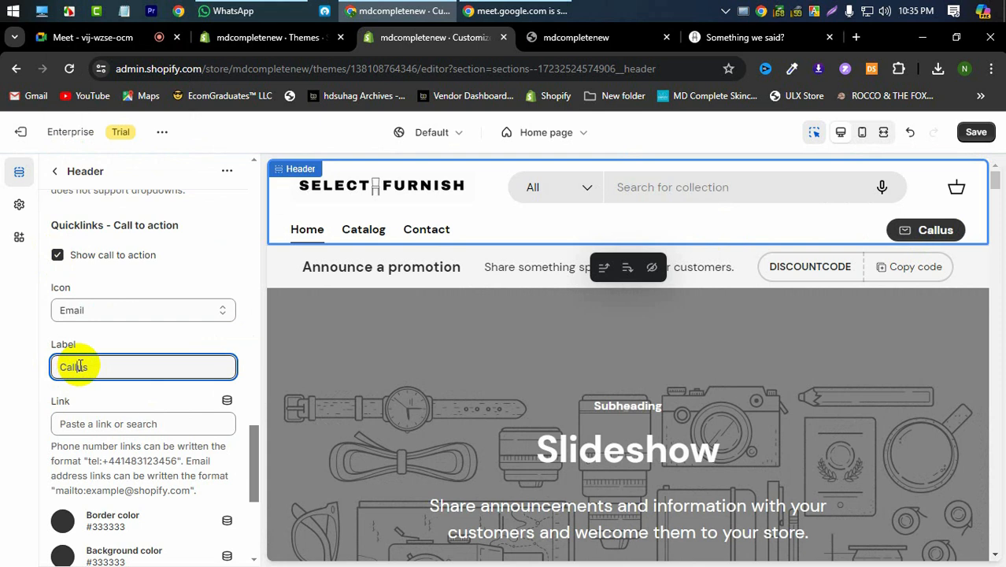
pyautogui.press('BackSpace')
pyautogui.press('BackSpace')
pyautogui.press('BackSpace')
pyautogui.press('BackSpace')
pyautogui.write('Em')
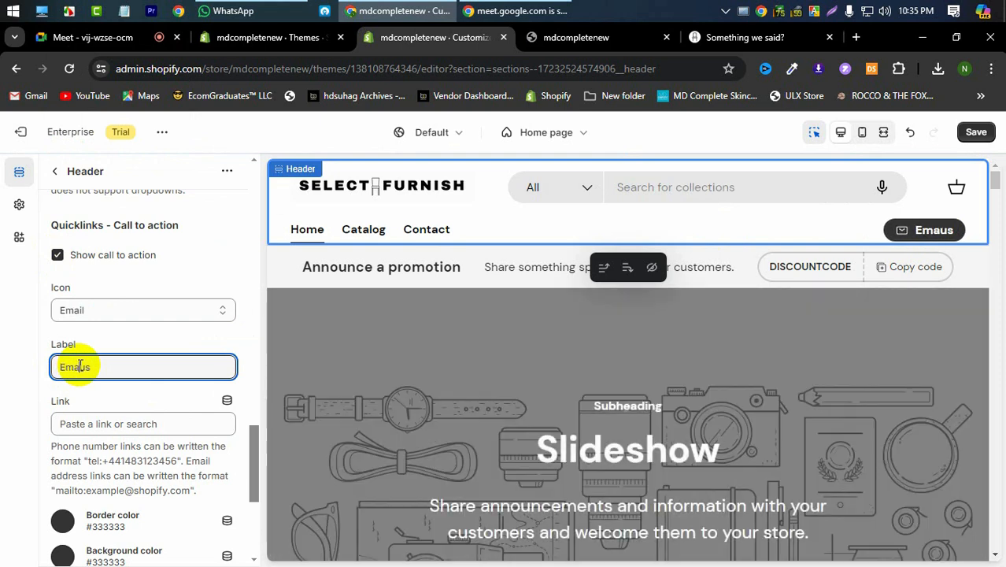
pyautogui.write('ail')
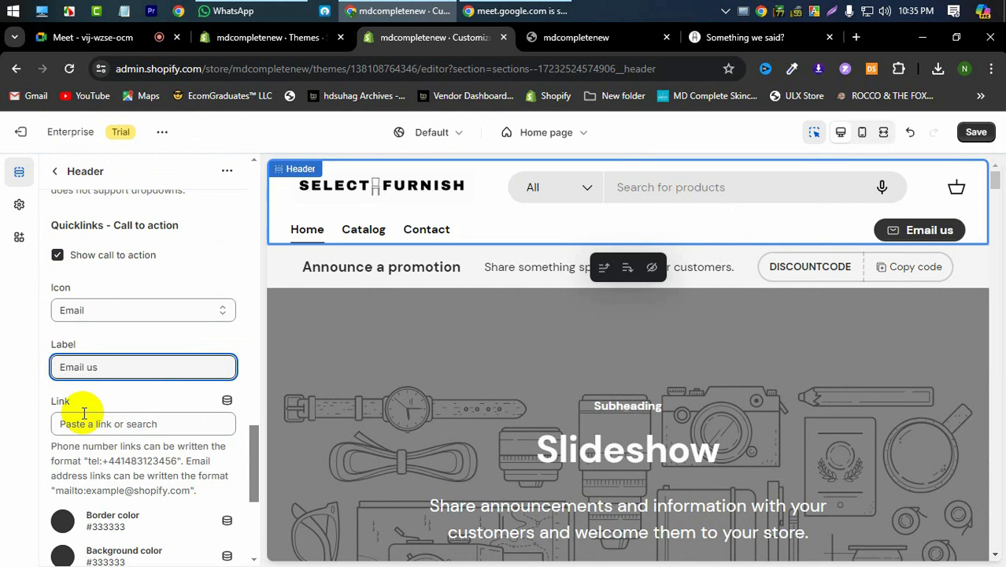
# Link the header's call-to-action button to the Contact page and save the theme
pyautogui.click(110, 423)
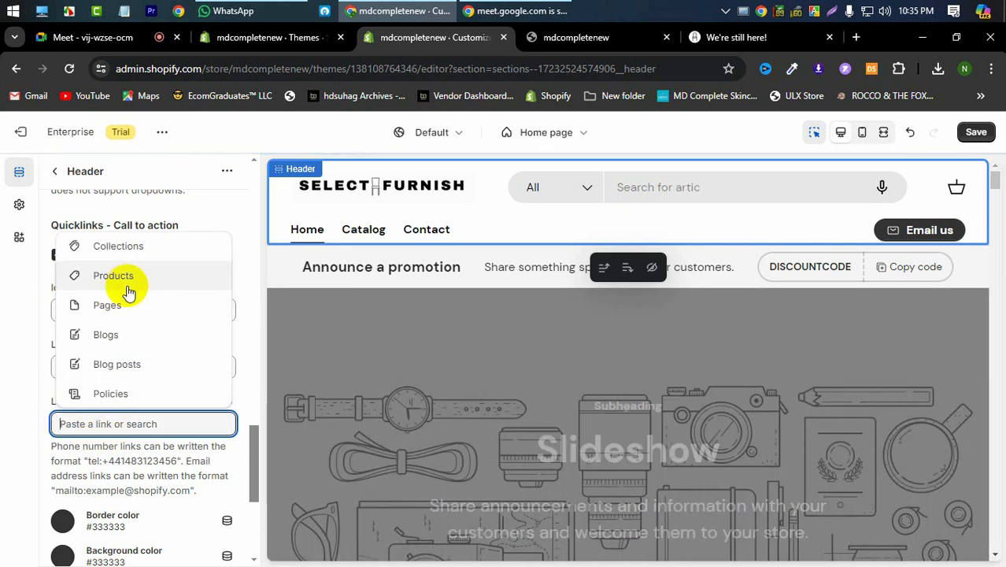
pyautogui.click(123, 311)
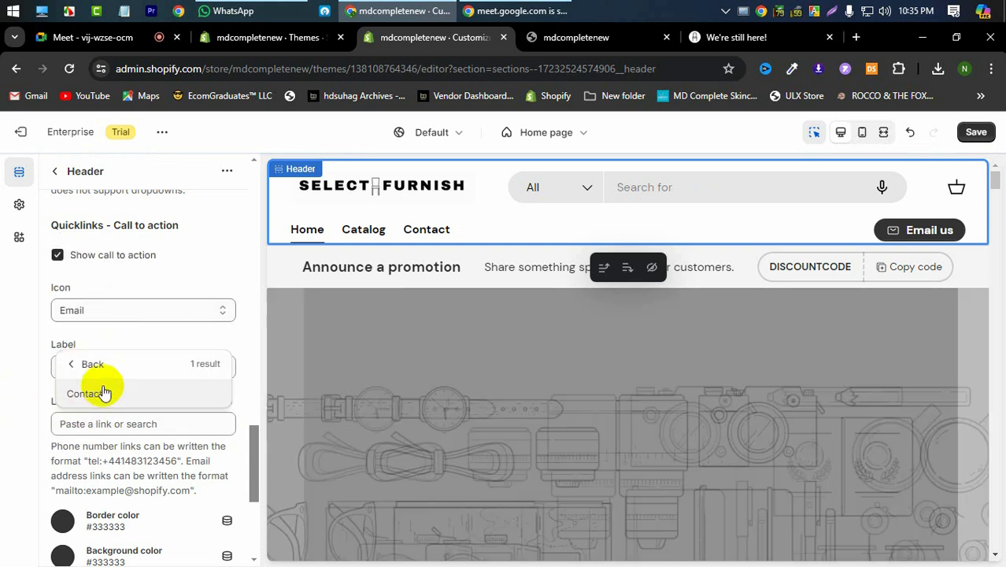
pyautogui.click(92, 391)
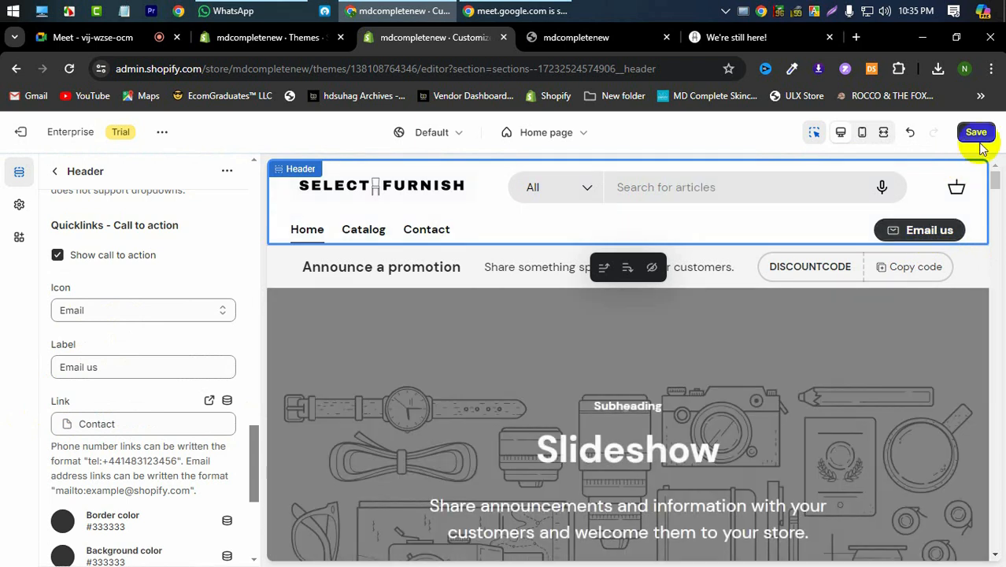
pyautogui.click(978, 134)
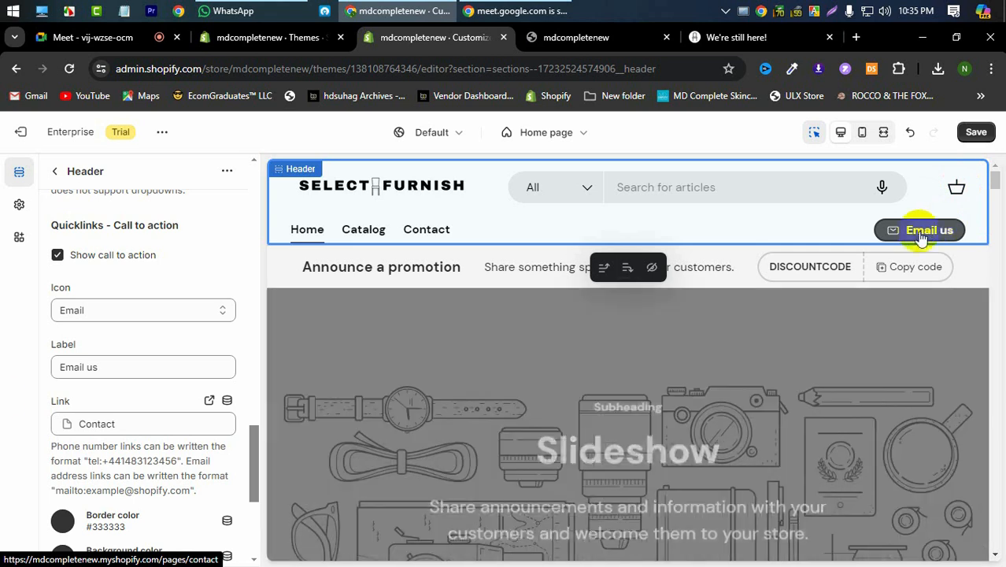
# Replace the call-to-action label with the example phone number copied from the link setting's help text
pyautogui.scroll(-1, 123, 382)
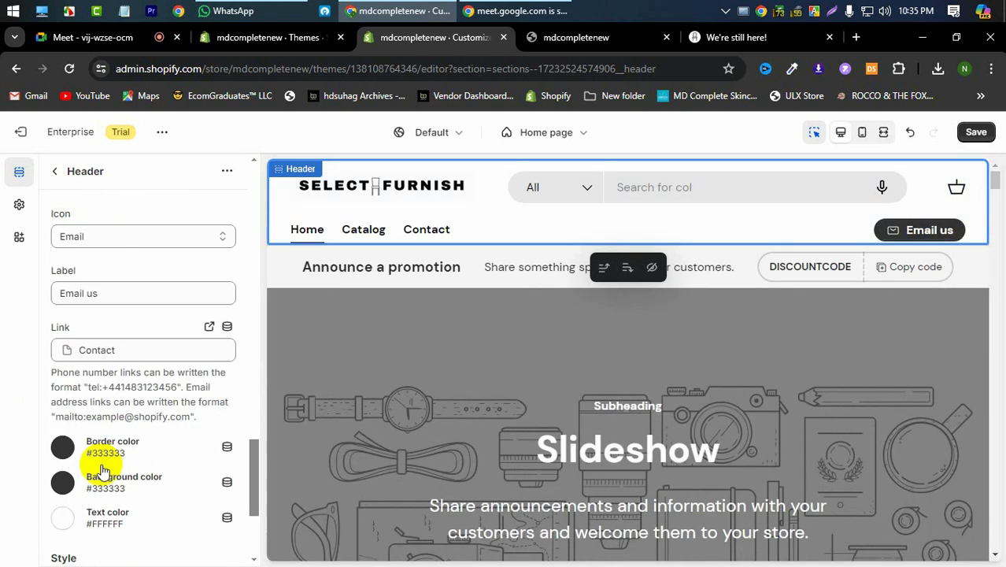
pyautogui.scroll(5, 126, 348)
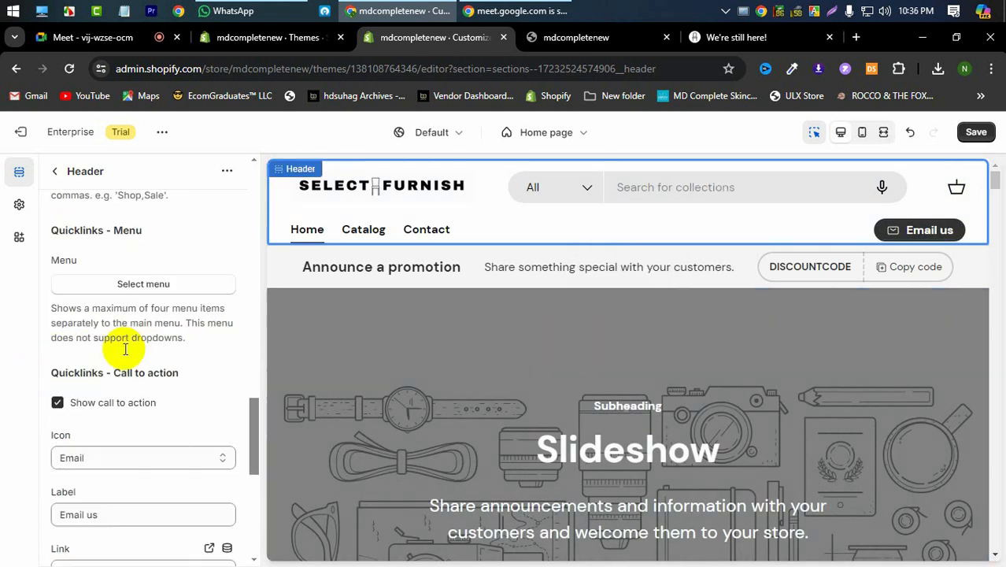
pyautogui.scroll(-3, 124, 307)
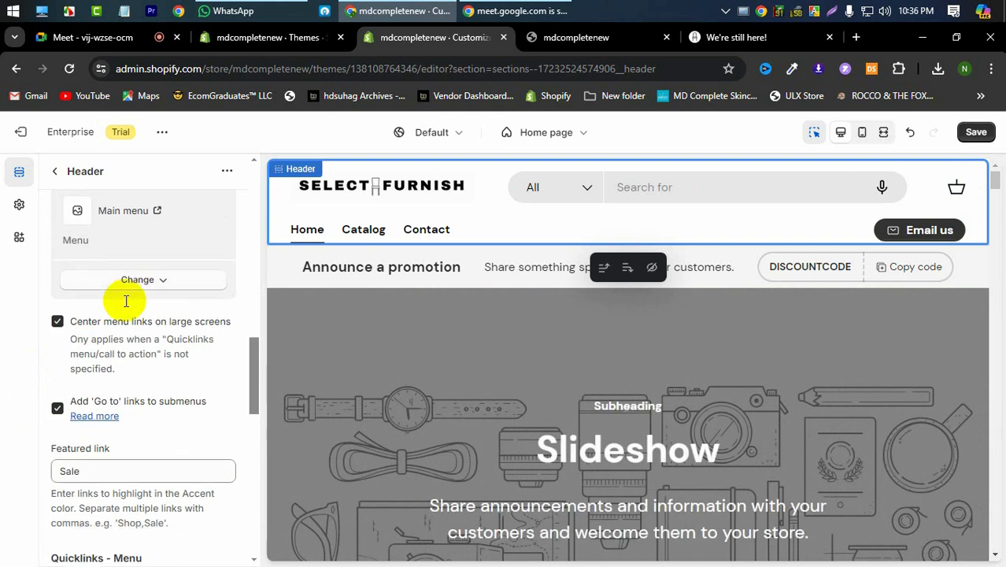
pyautogui.scroll(-4, 126, 307)
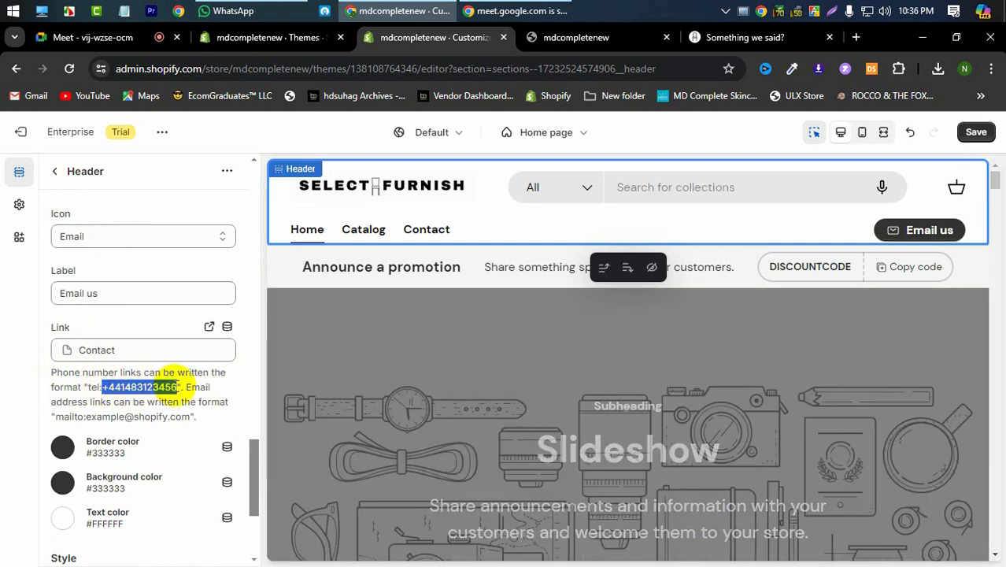
pyautogui.rightClick(161, 380)
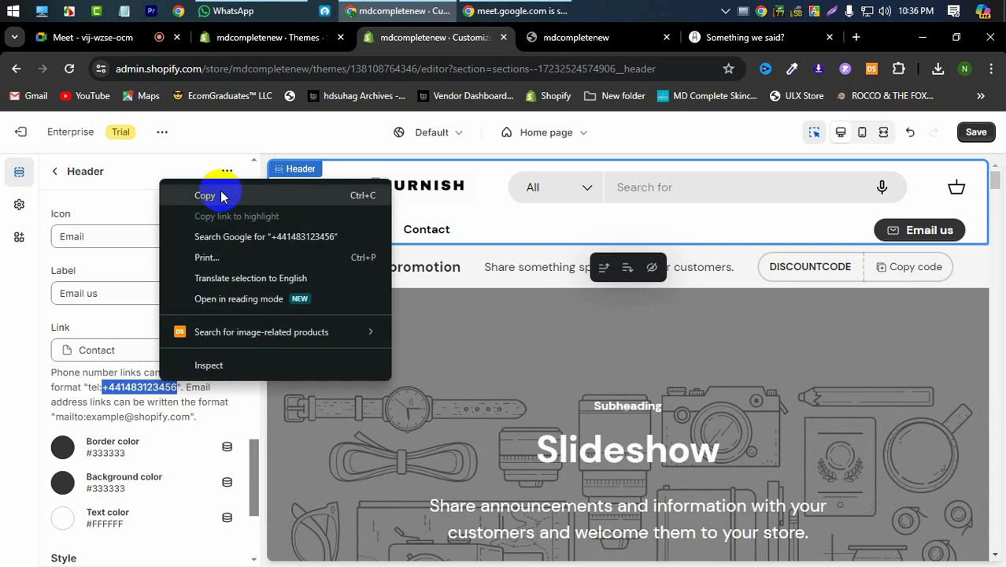
pyautogui.click(221, 195)
pyautogui.click(174, 350)
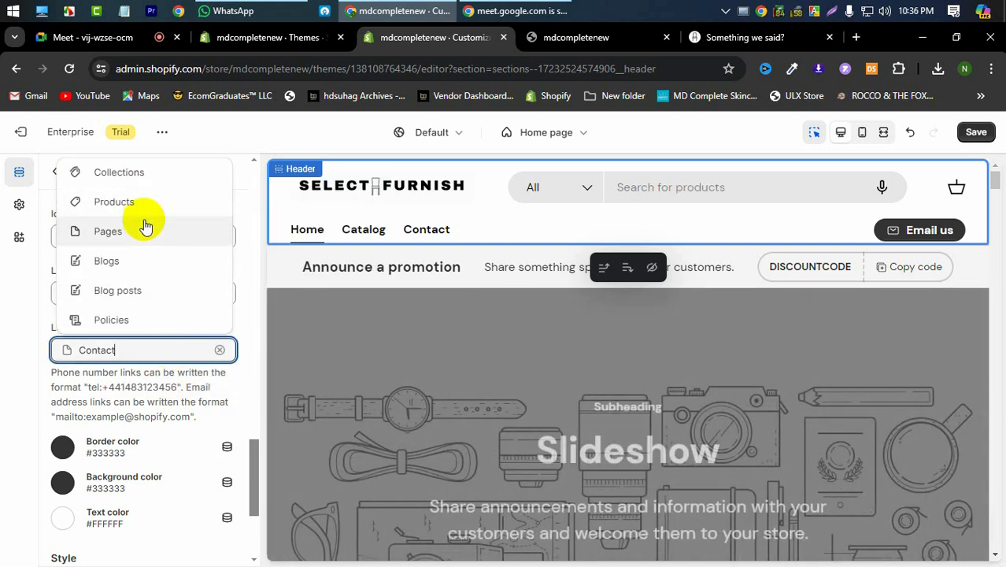
pyautogui.click(5, 315)
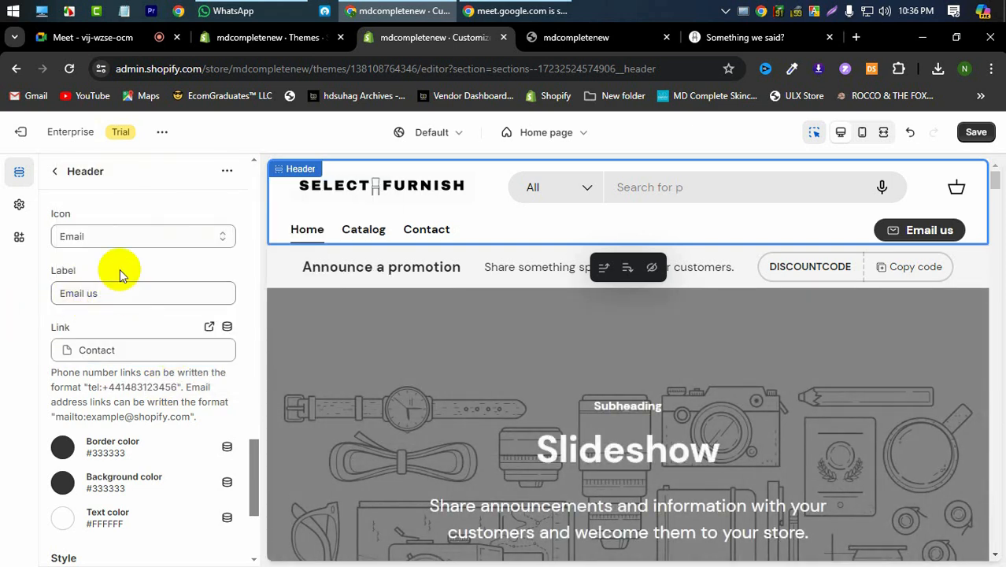
pyautogui.tripleClick(127, 294)
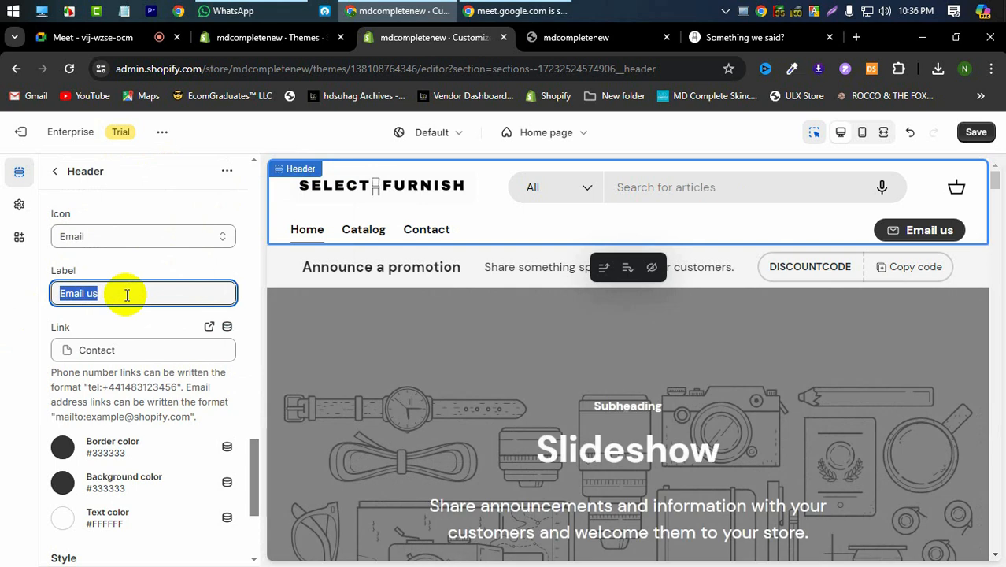
pyautogui.hotkey('ctrl', 'v')
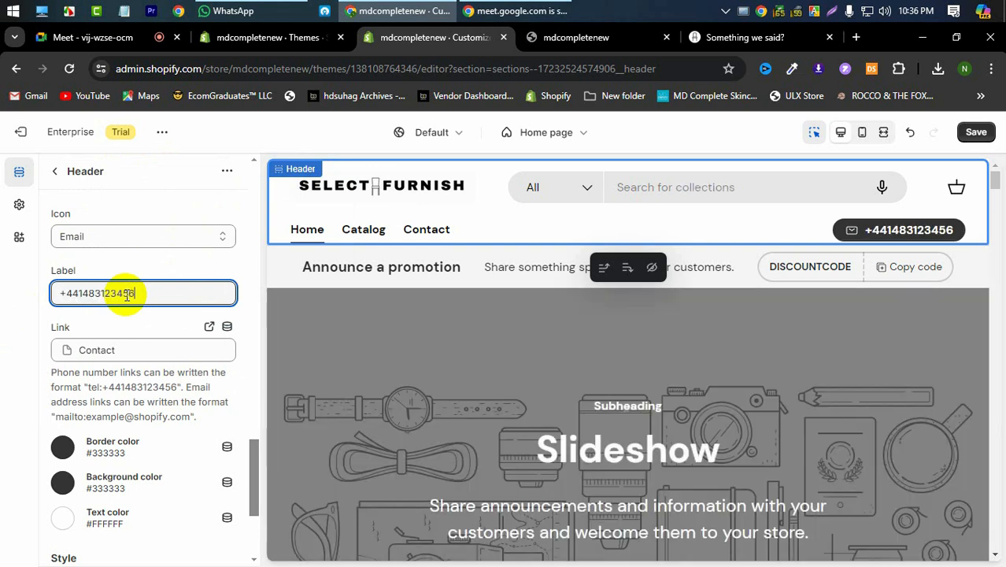
# Set the call-to-action icon to Phone and return to the header's main menu settings
pyautogui.click(126, 236)
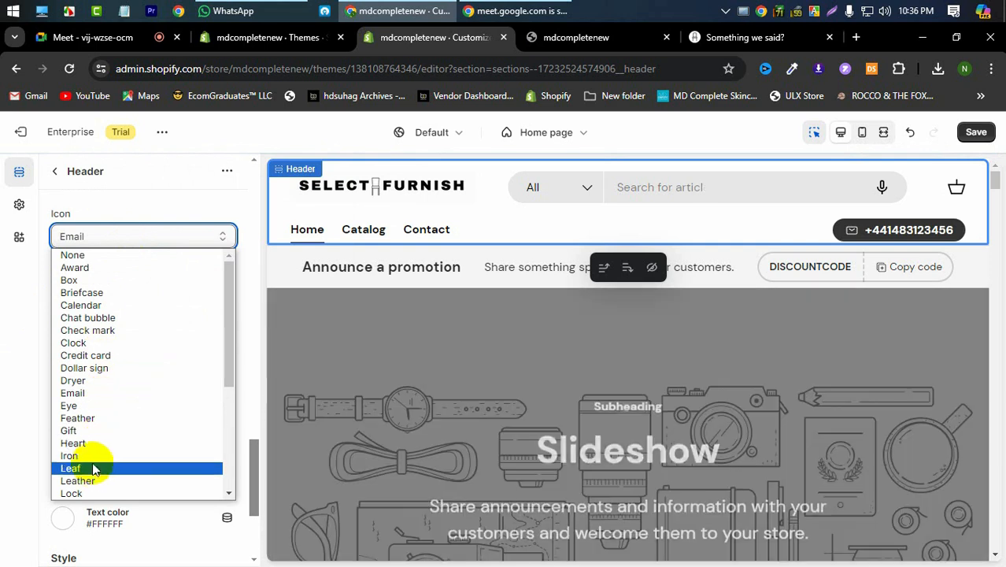
pyautogui.scroll(-3, 99, 349)
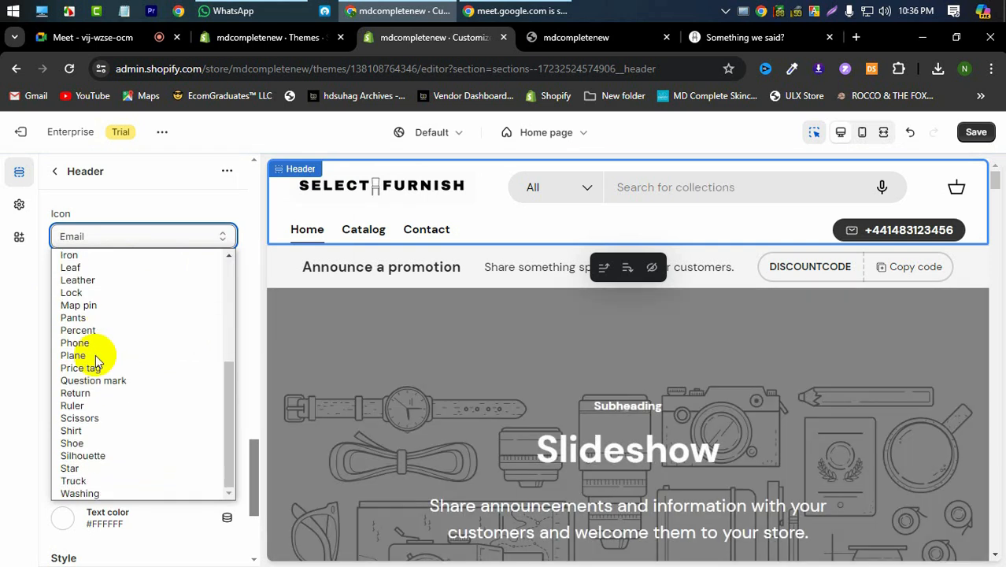
pyautogui.click(95, 356)
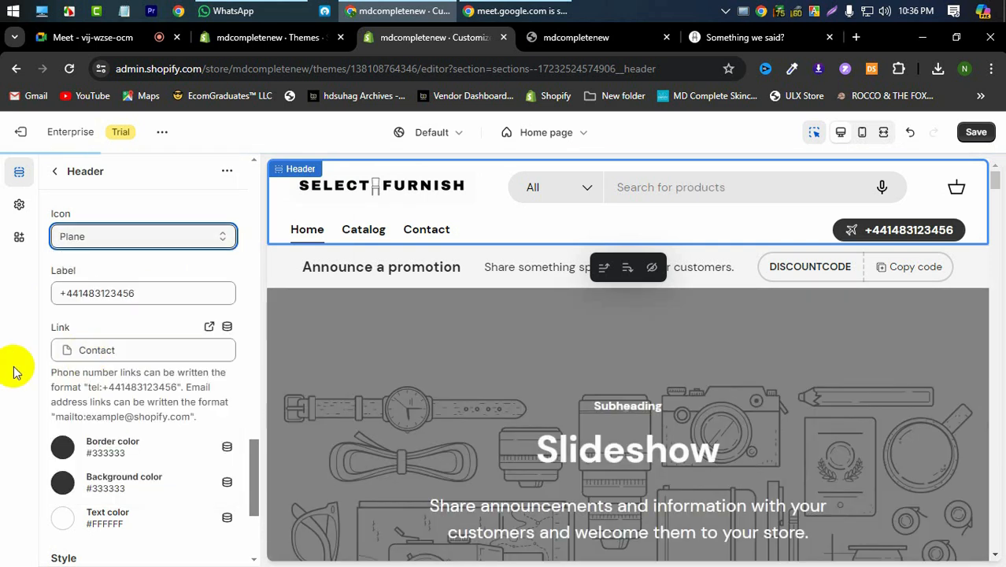
pyautogui.click(138, 239)
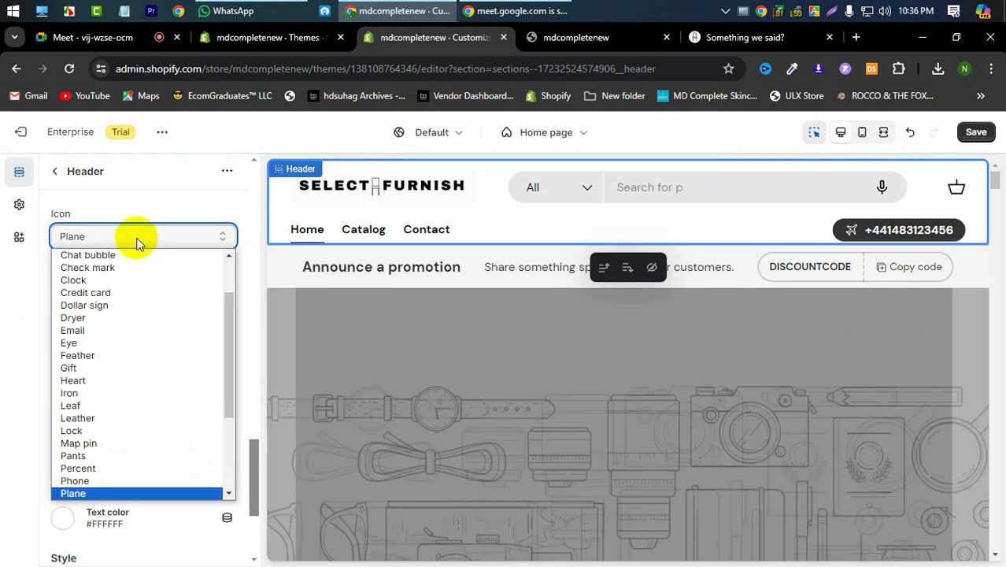
pyautogui.click(107, 488)
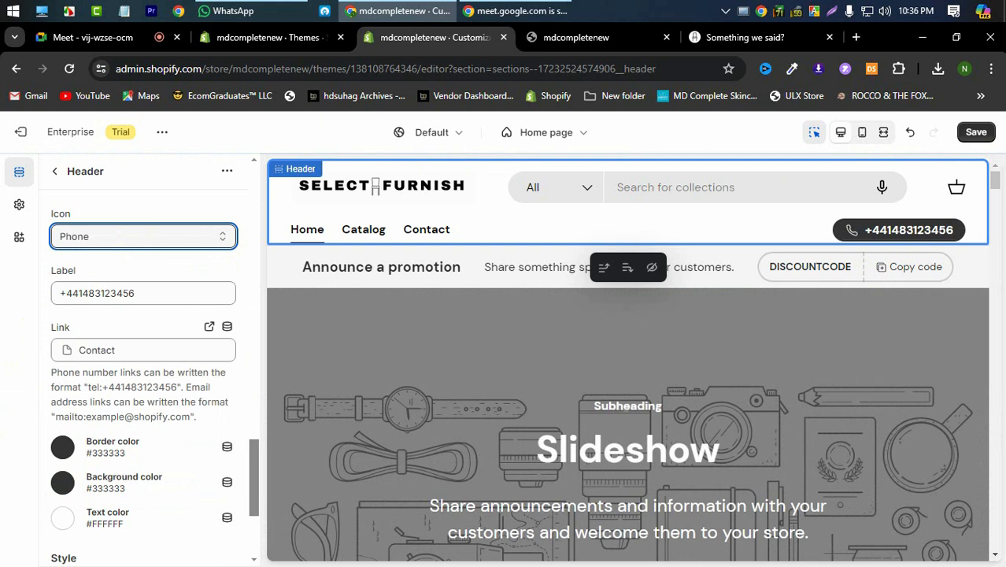
pyautogui.scroll(5, 145, 339)
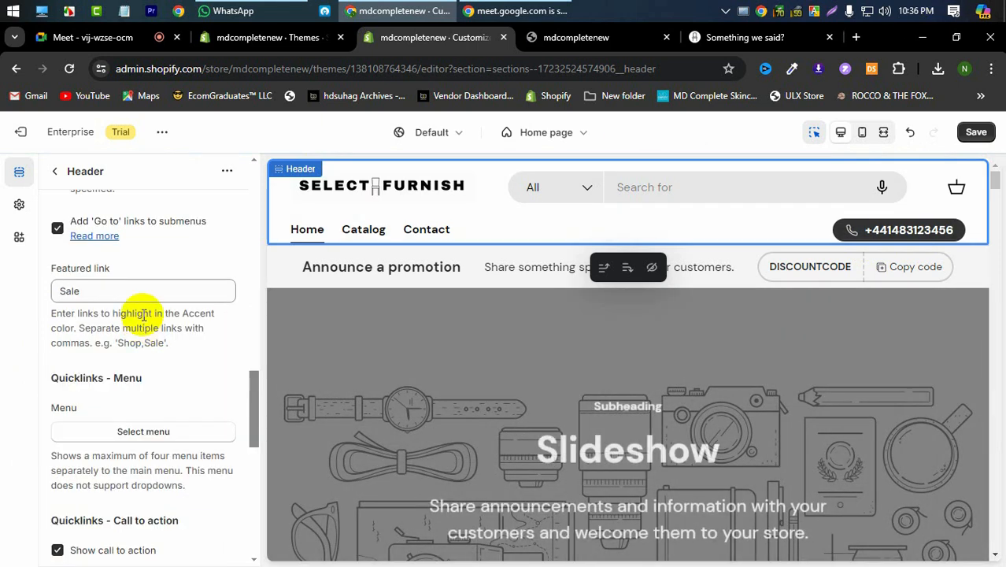
pyautogui.scroll(4, 109, 312)
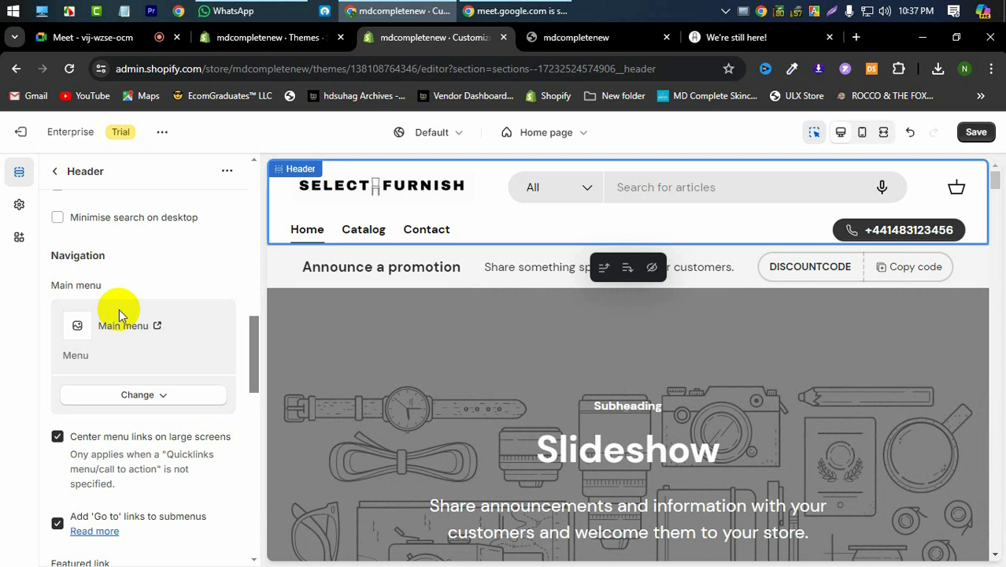
# Hide the quicklinks call to action in the header, review its settings, and show it again
pyautogui.scroll(-1, 68, 371)
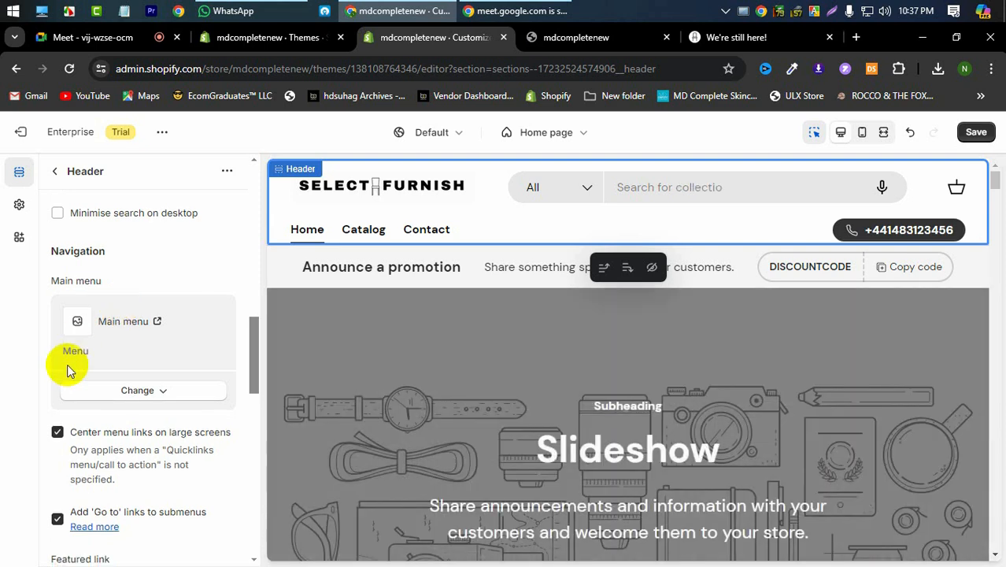
pyautogui.scroll(-6, 68, 371)
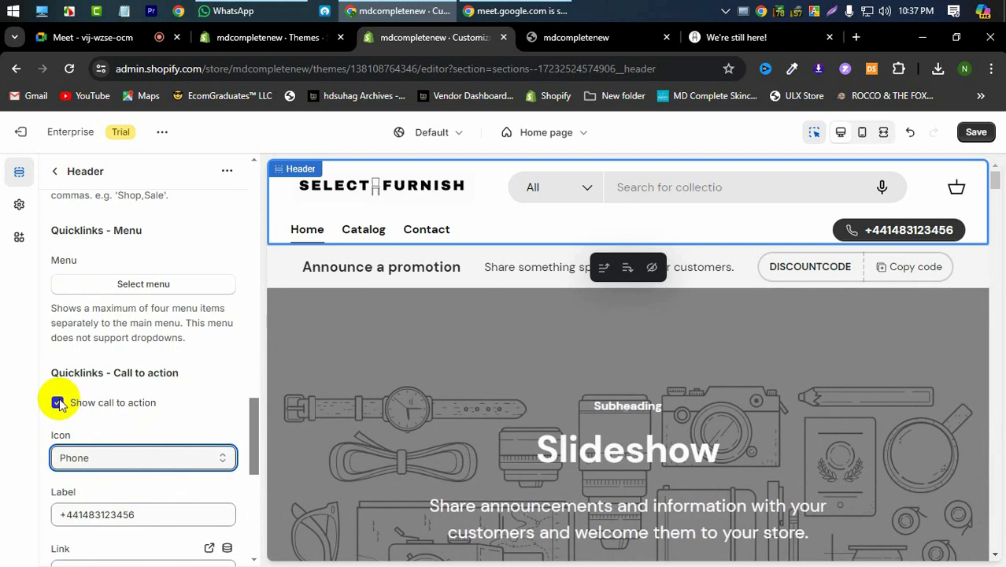
pyautogui.click(50, 406)
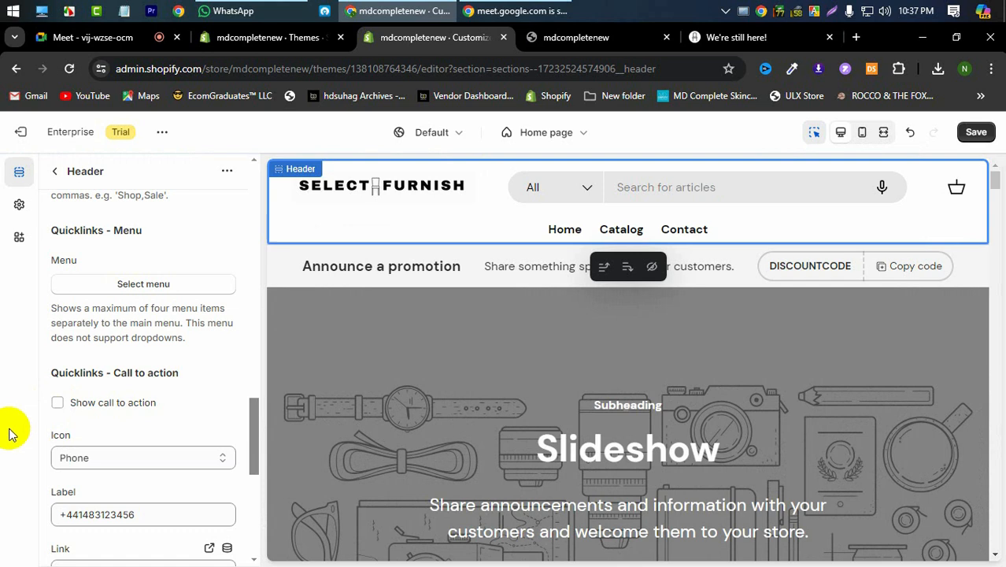
pyautogui.scroll(-2, 132, 417)
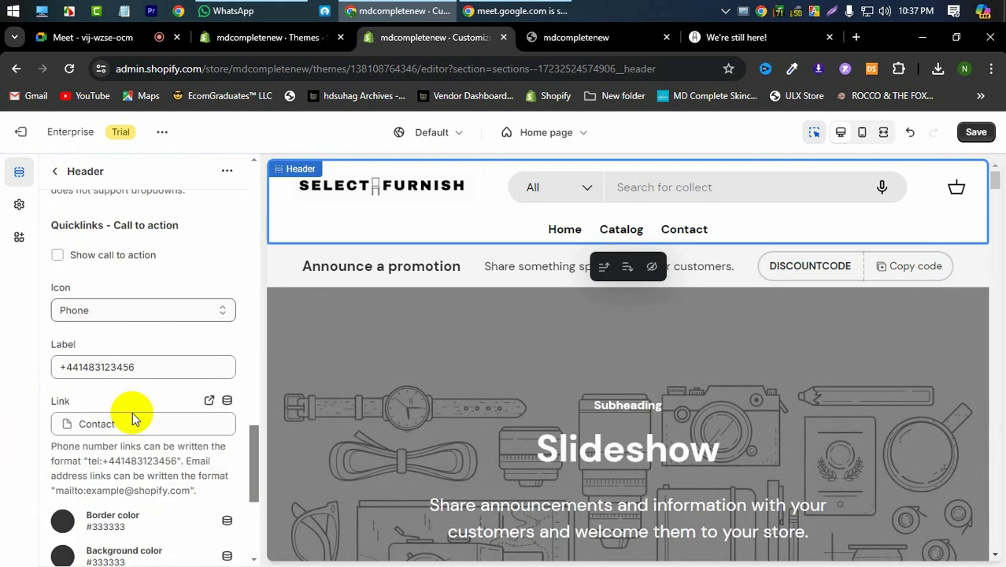
pyautogui.scroll(-2, 132, 417)
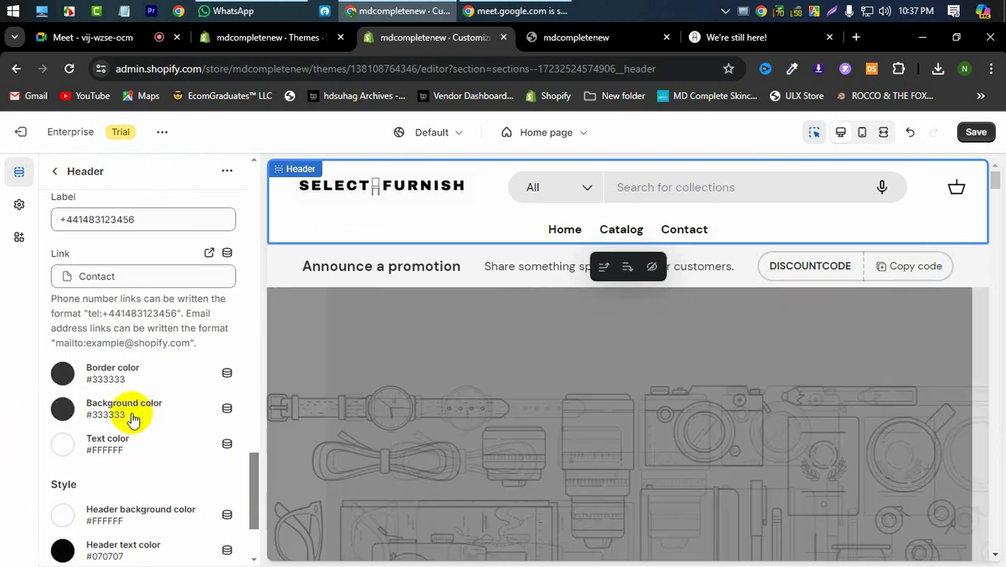
pyautogui.scroll(2, 131, 416)
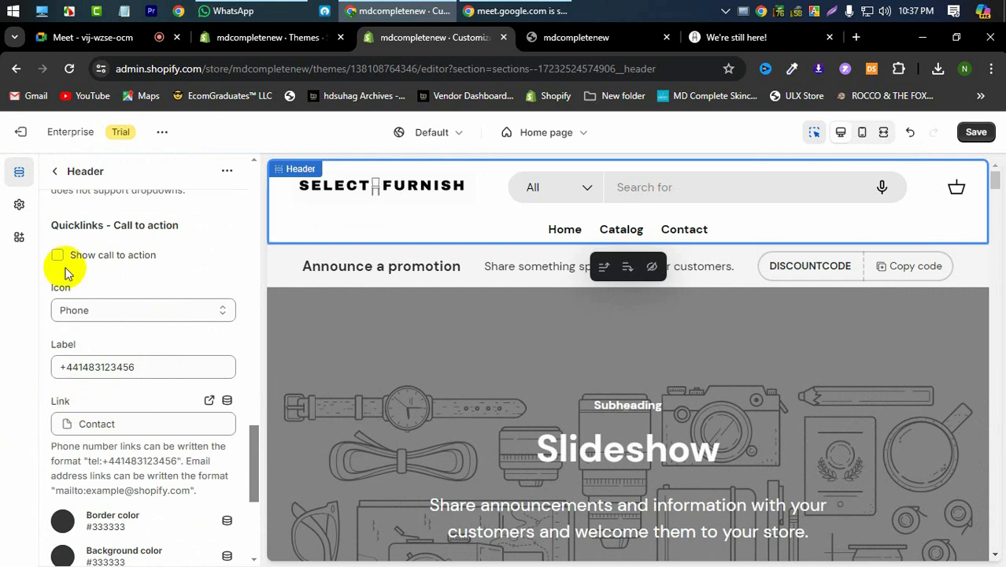
pyautogui.click(58, 255)
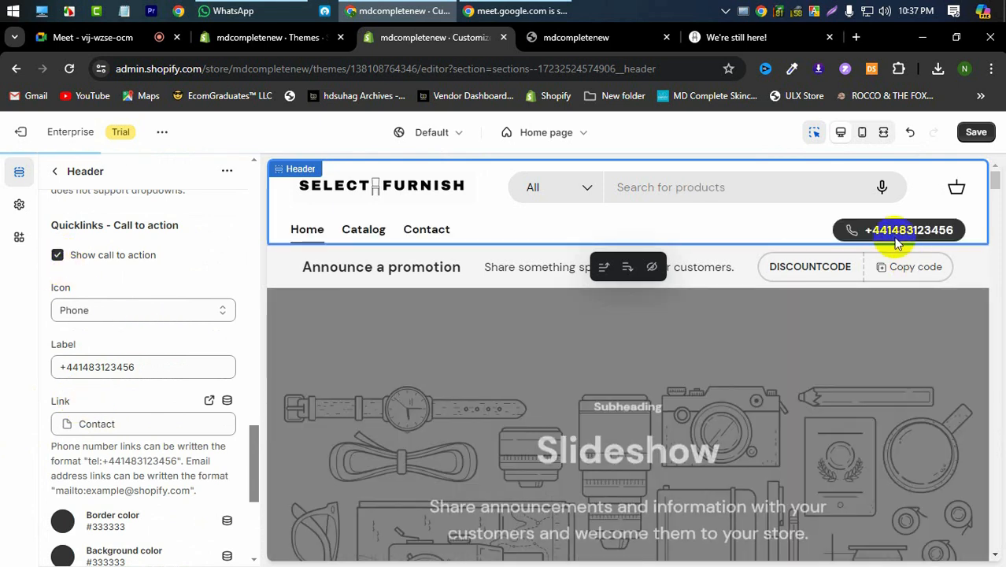
# Set the call-to-action button's background and border colors to red #FF0000
pyautogui.scroll(-1, 8, 504)
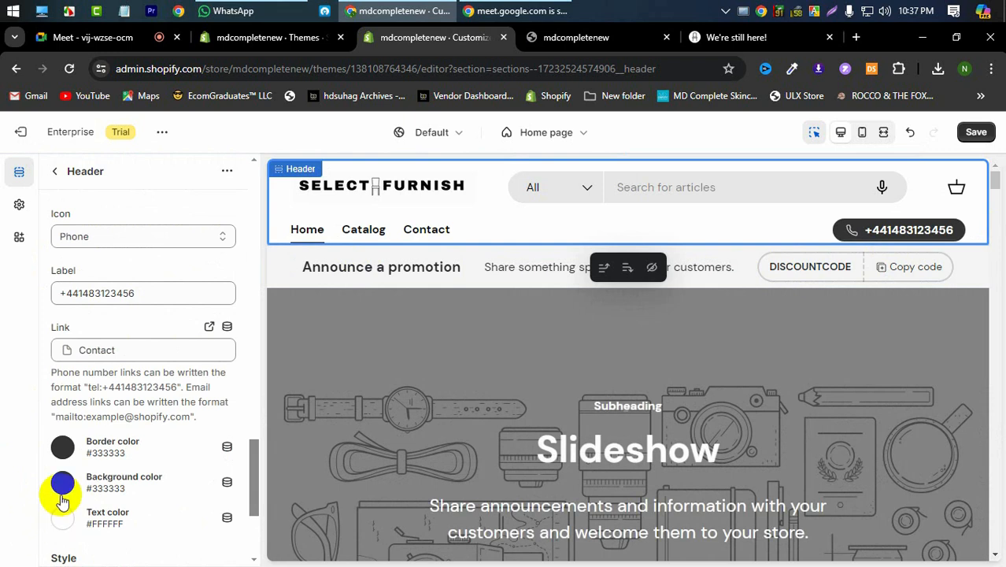
pyautogui.click(63, 482)
pyautogui.moveTo(149, 283); pyautogui.dragTo(174, 191)
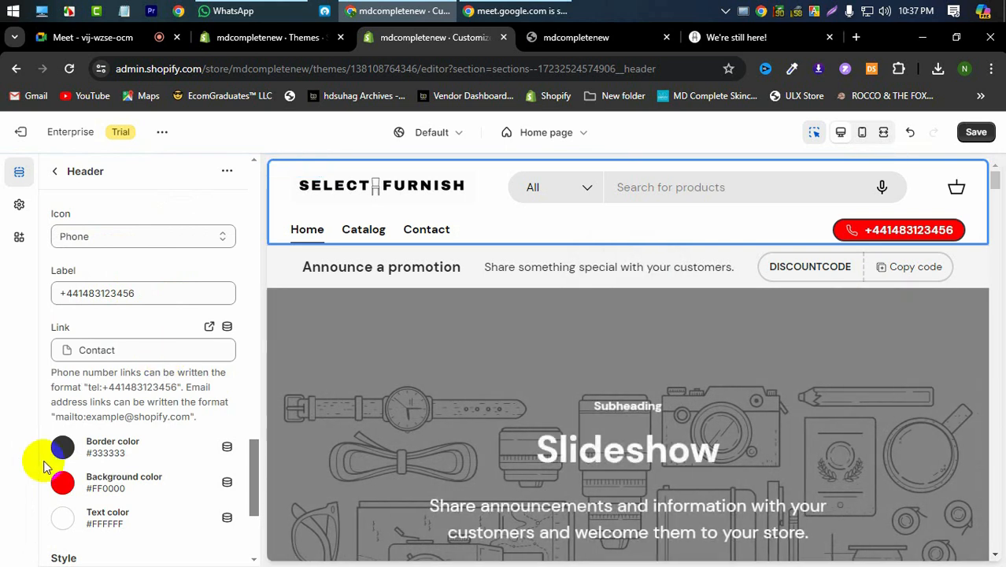
pyautogui.click(62, 447)
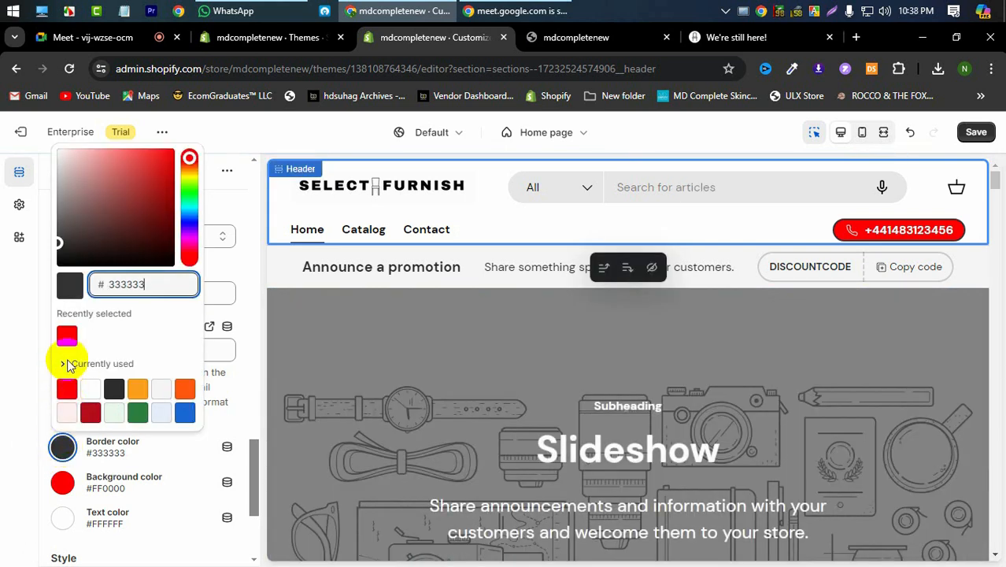
pyautogui.click(67, 337)
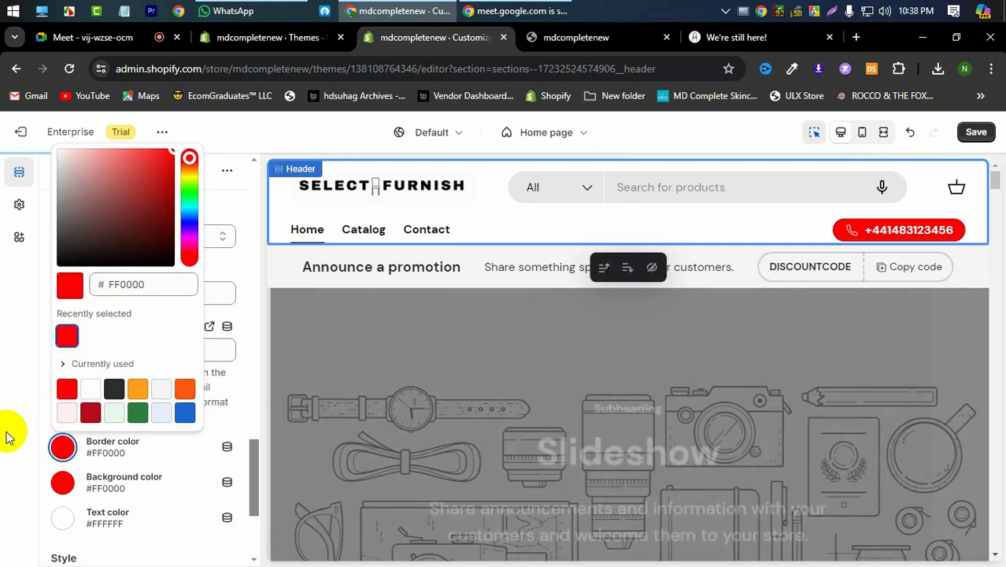
pyautogui.click(2, 457)
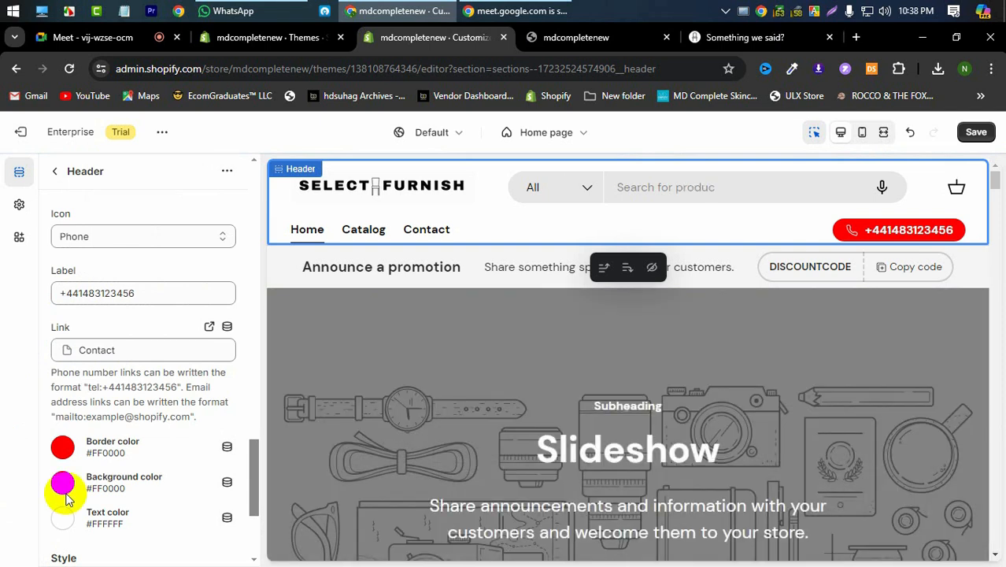
# Set the header background color to the amber theme color #FF9F1C
pyautogui.scroll(-2, 69, 512)
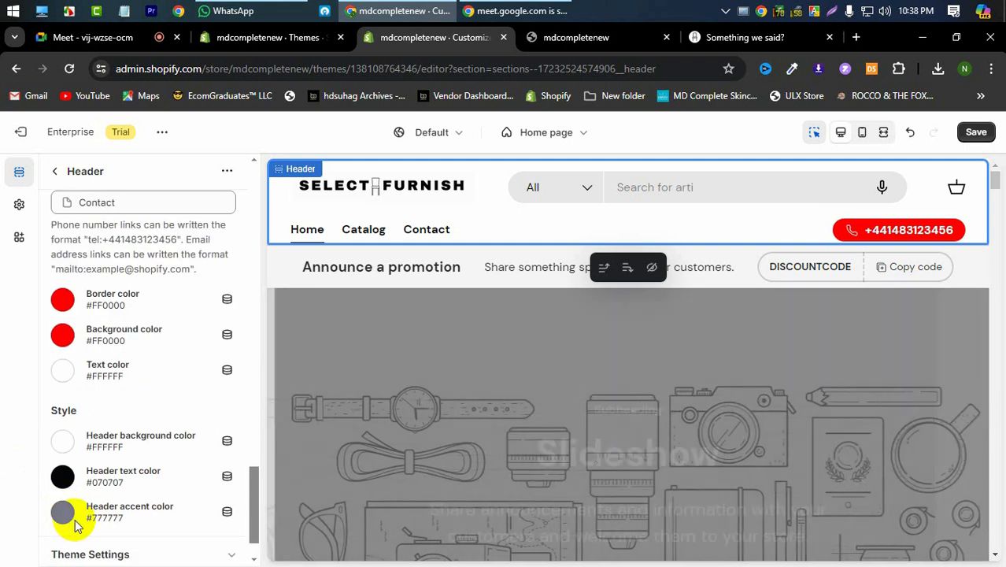
pyautogui.scroll(-1, 59, 469)
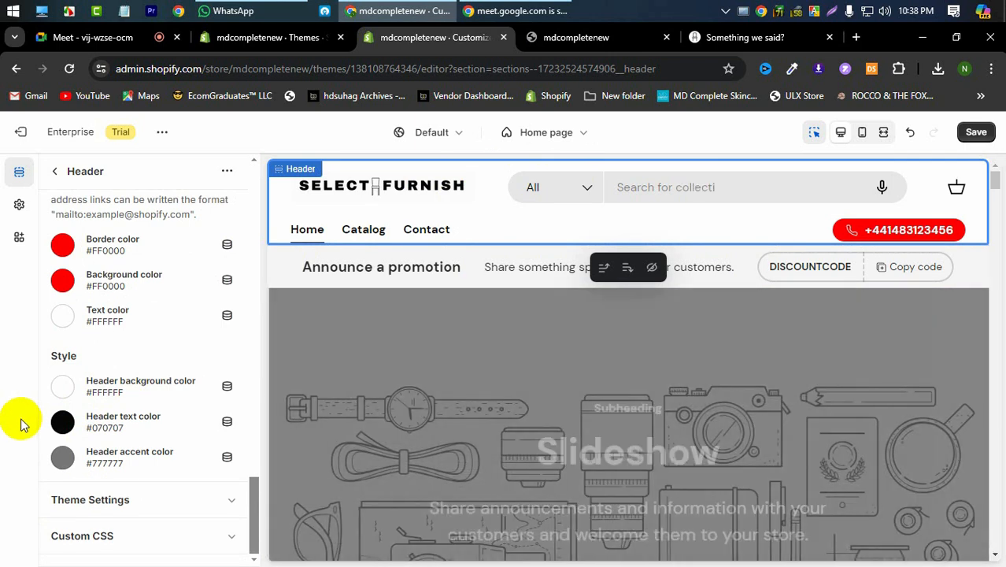
pyautogui.click(65, 390)
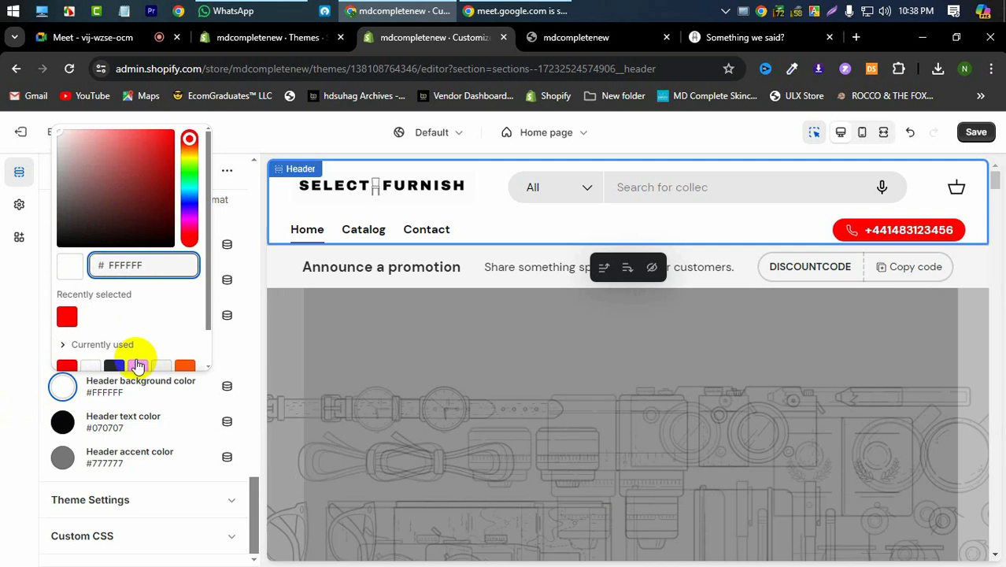
pyautogui.click(137, 365)
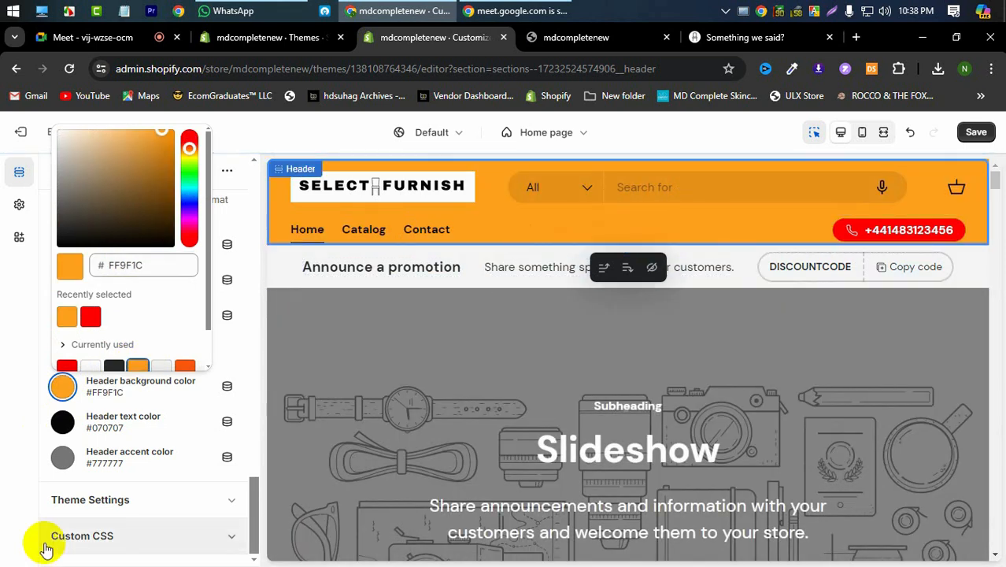
pyautogui.click(47, 538)
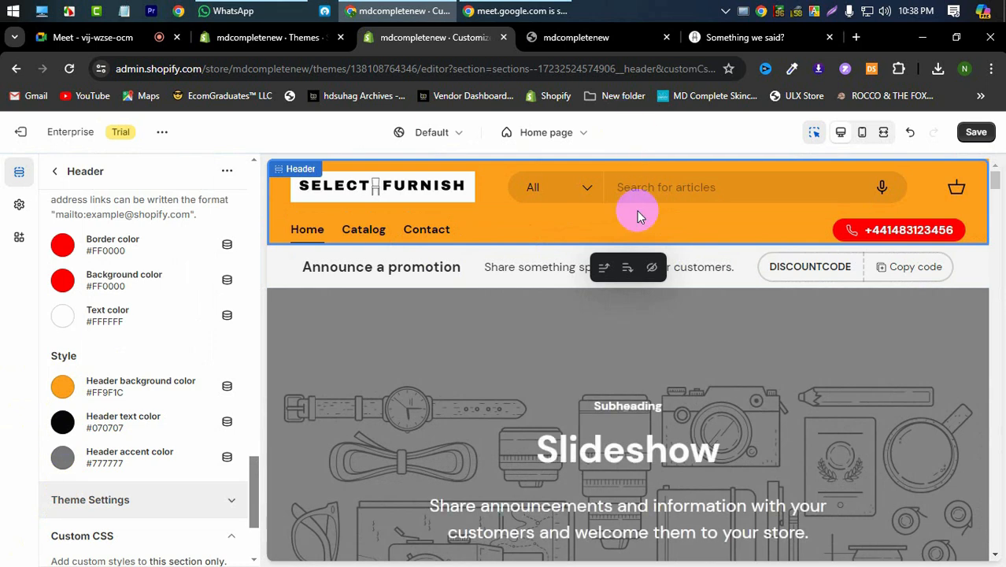
# Set the header text color to white #FFFFFF
pyautogui.click(66, 425)
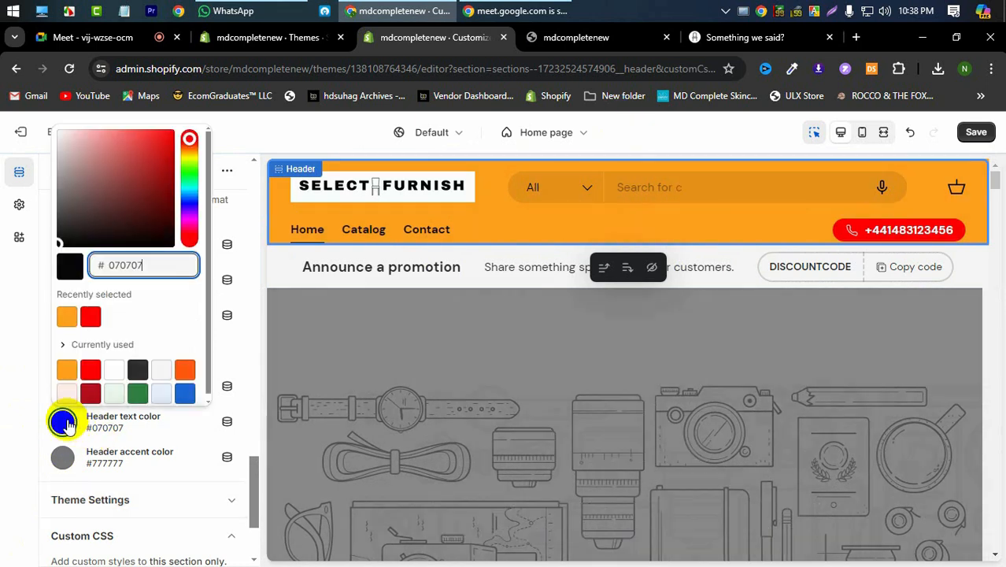
pyautogui.click(116, 375)
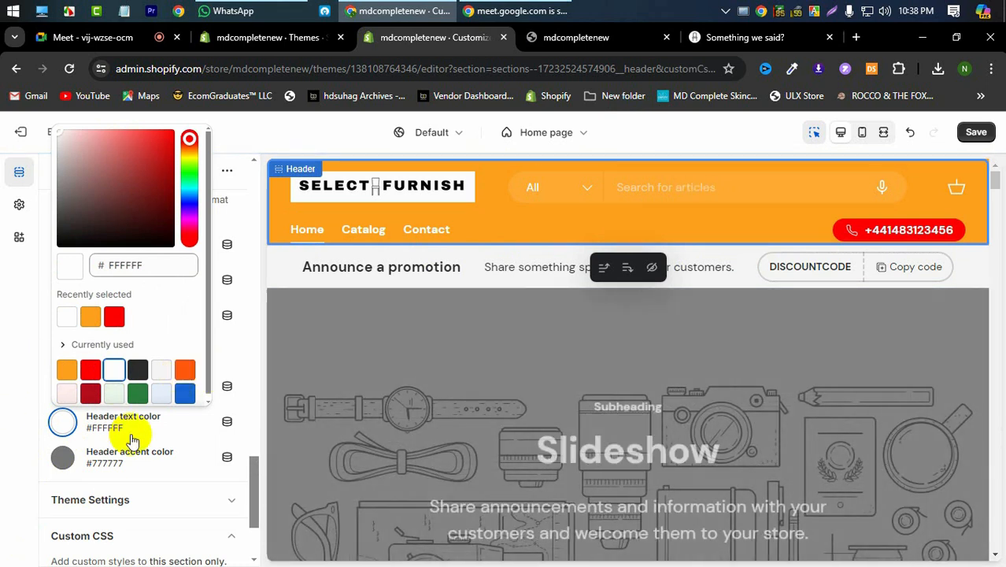
pyautogui.click(116, 461)
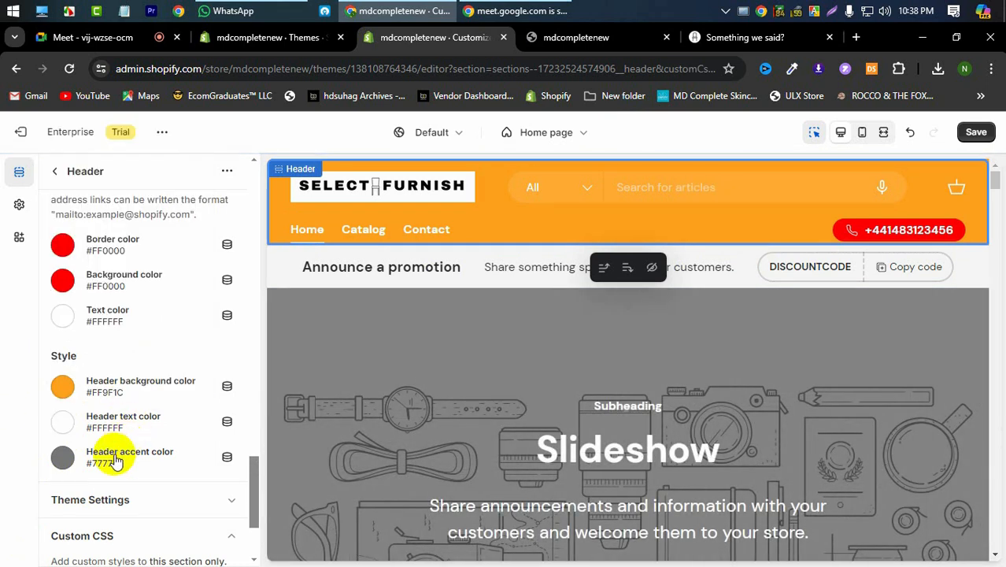
# Change the header background color to the orange theme color #FF580D
pyautogui.click(62, 387)
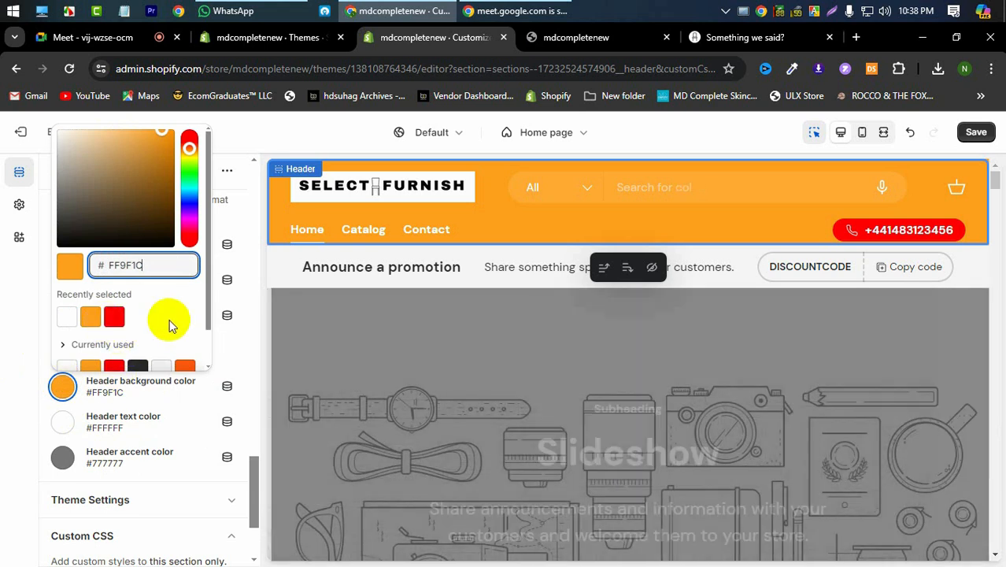
pyautogui.scroll(-1, 157, 331)
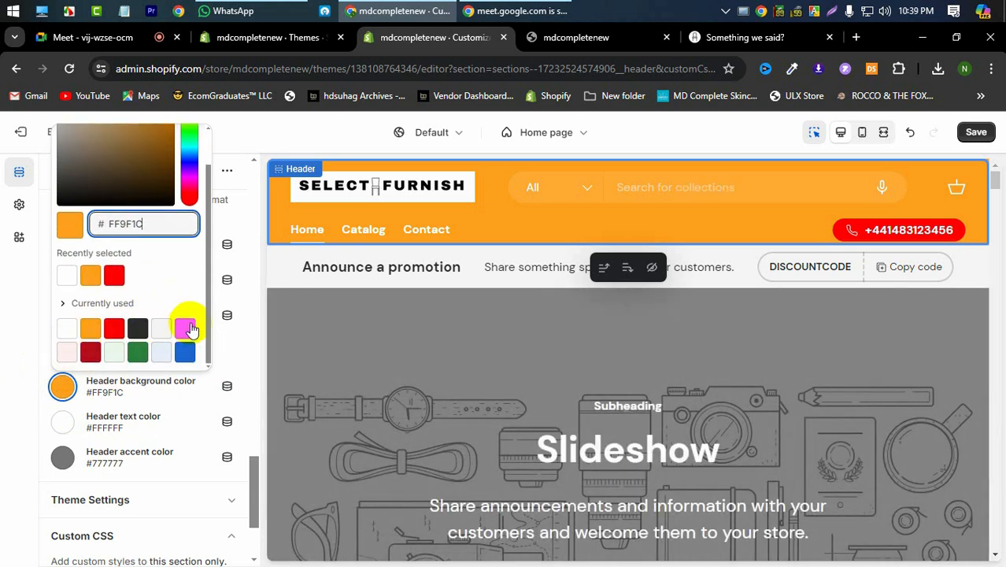
pyautogui.click(191, 329)
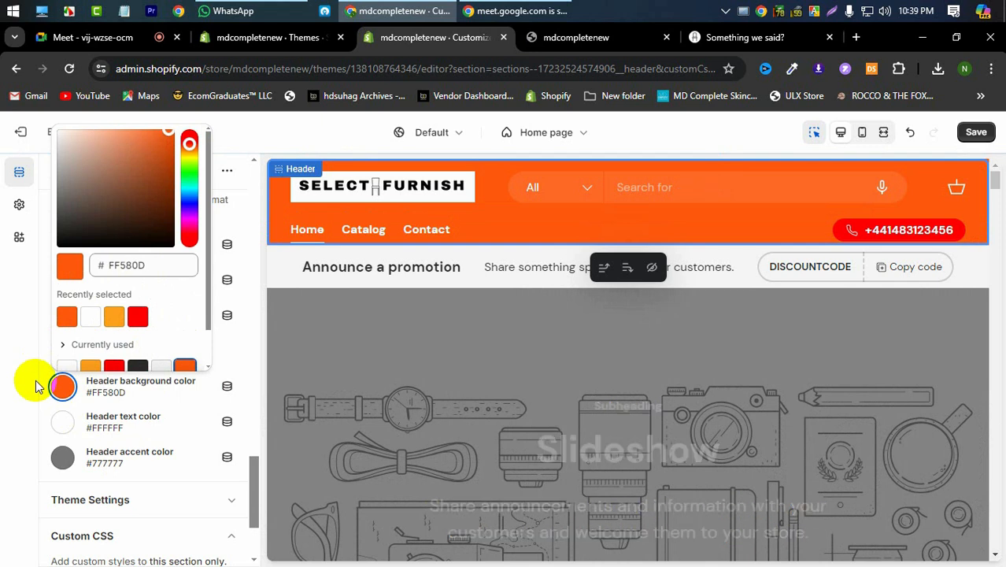
pyautogui.click(32, 383)
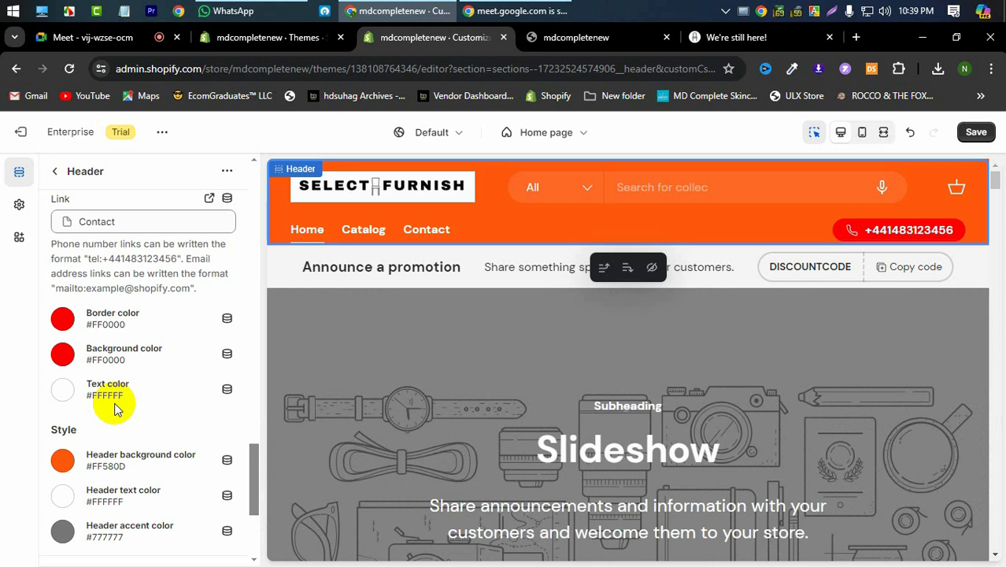
# Set the call-to-action button's border and background colors to dark gray #2A2B2A
pyautogui.scroll(4, 115, 404)
pyautogui.scroll(-2, 67, 426)
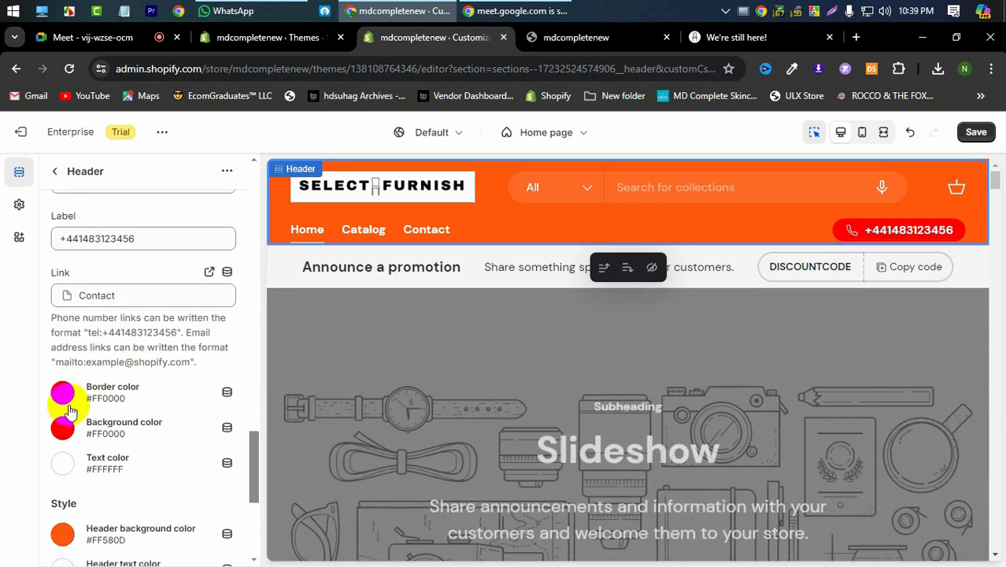
pyautogui.click(63, 394)
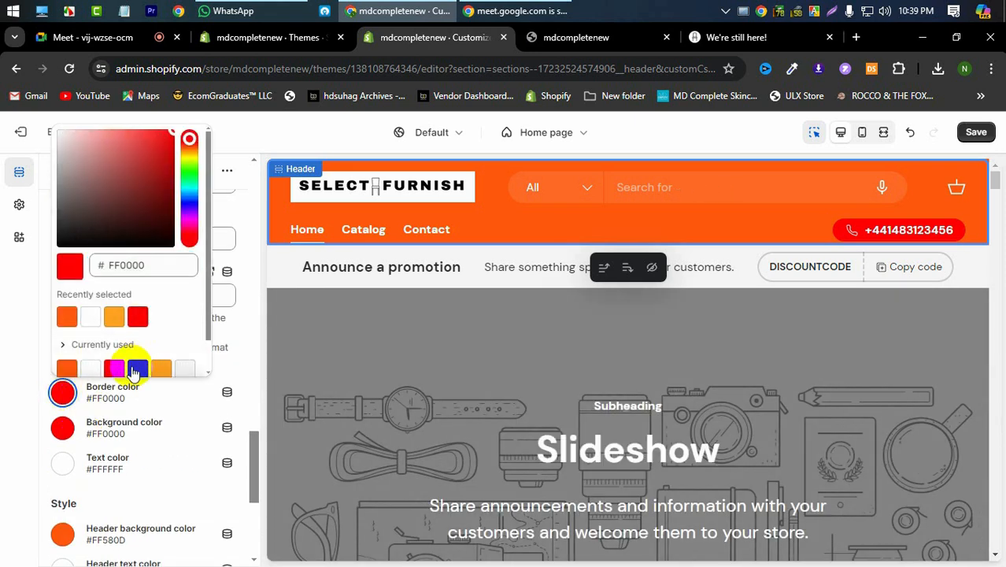
pyautogui.click(137, 368)
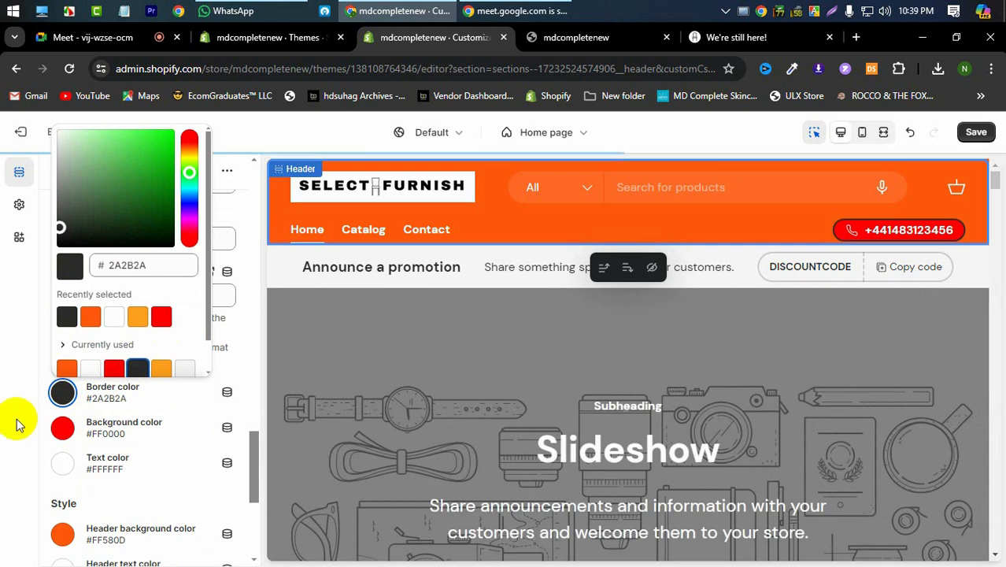
pyautogui.click(62, 427)
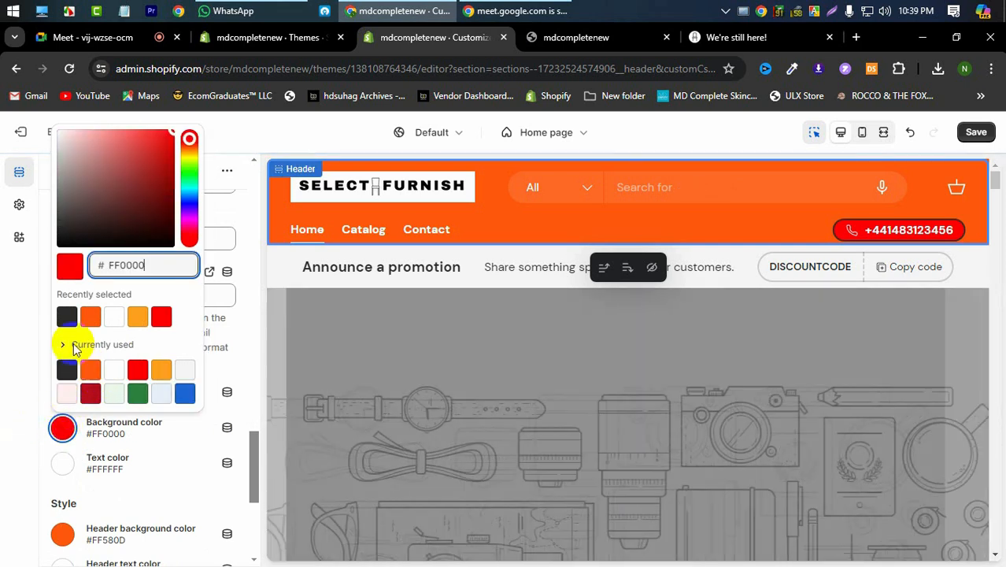
pyautogui.click(67, 315)
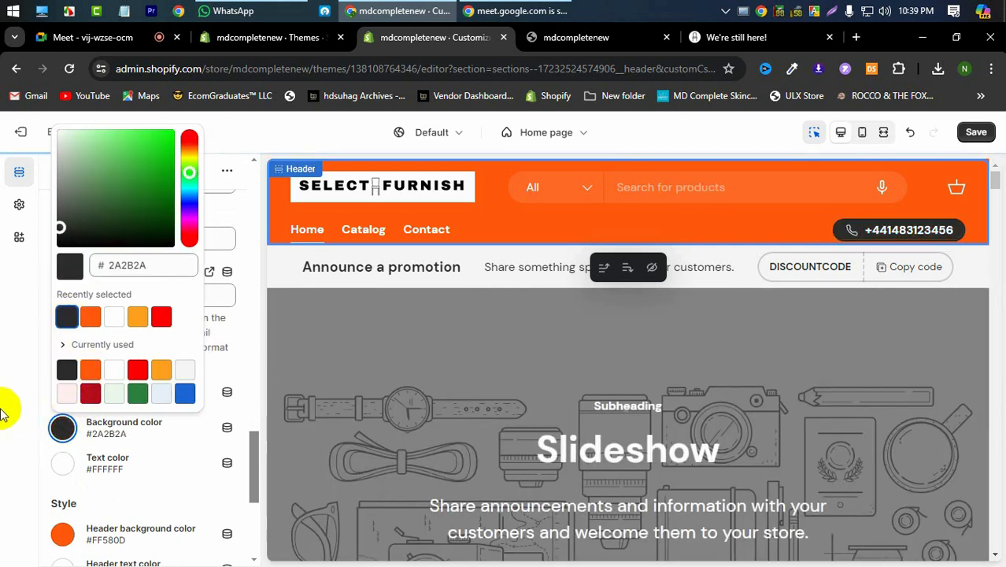
pyautogui.click(4, 413)
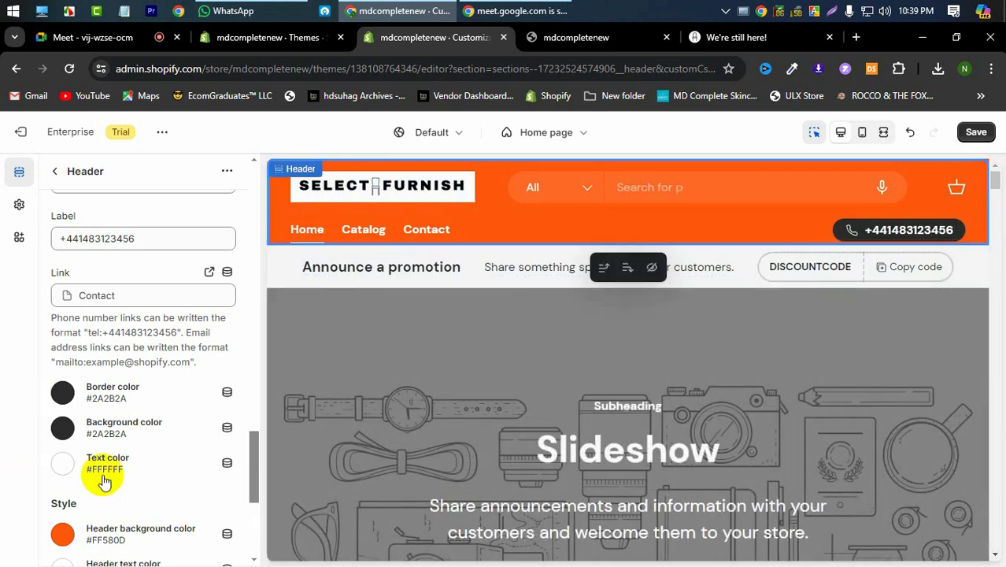
# Set the header background color to white #FFFFFF and the header text color to dark gray #2A2B2A
pyautogui.scroll(-2, 103, 481)
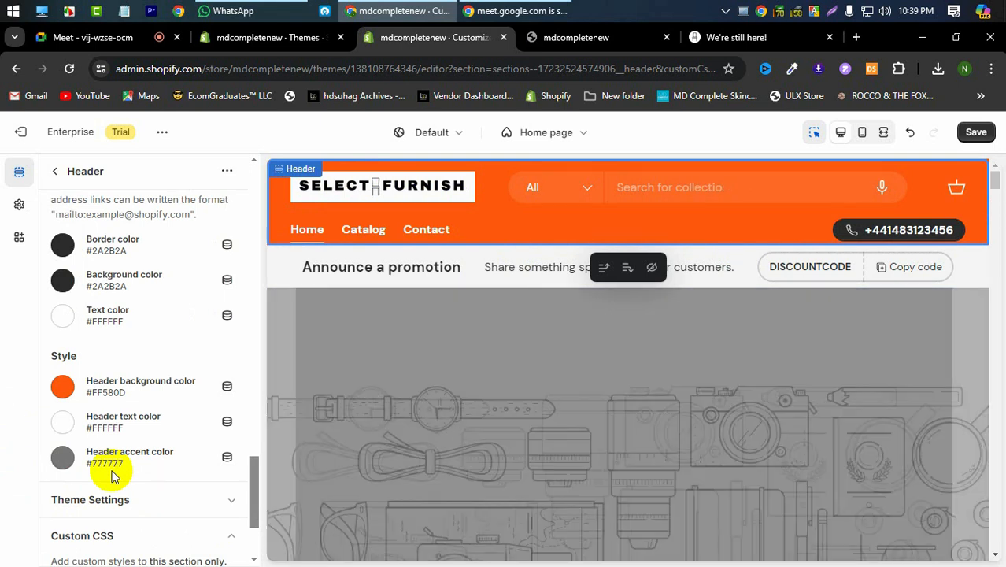
pyautogui.click(63, 386)
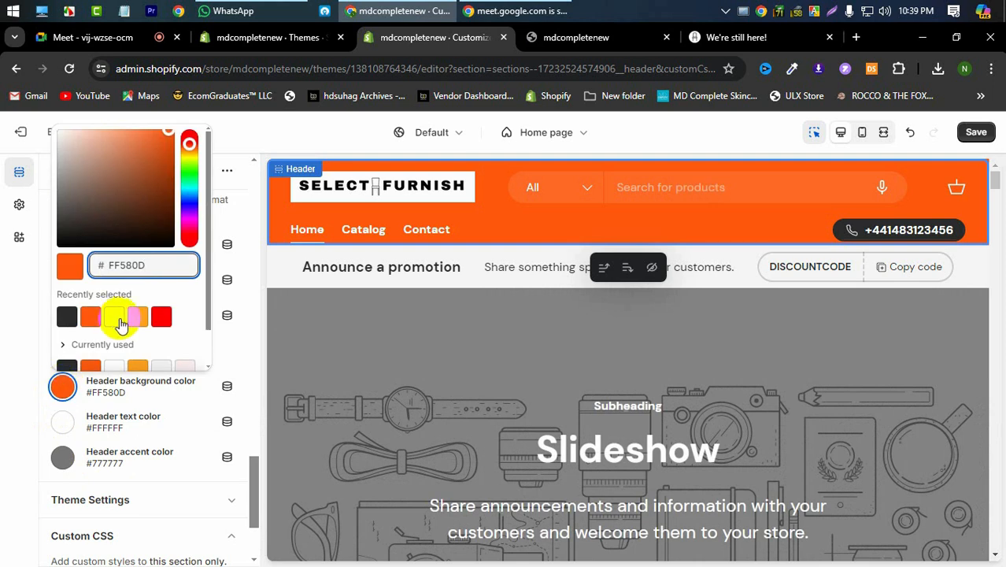
pyautogui.click(114, 319)
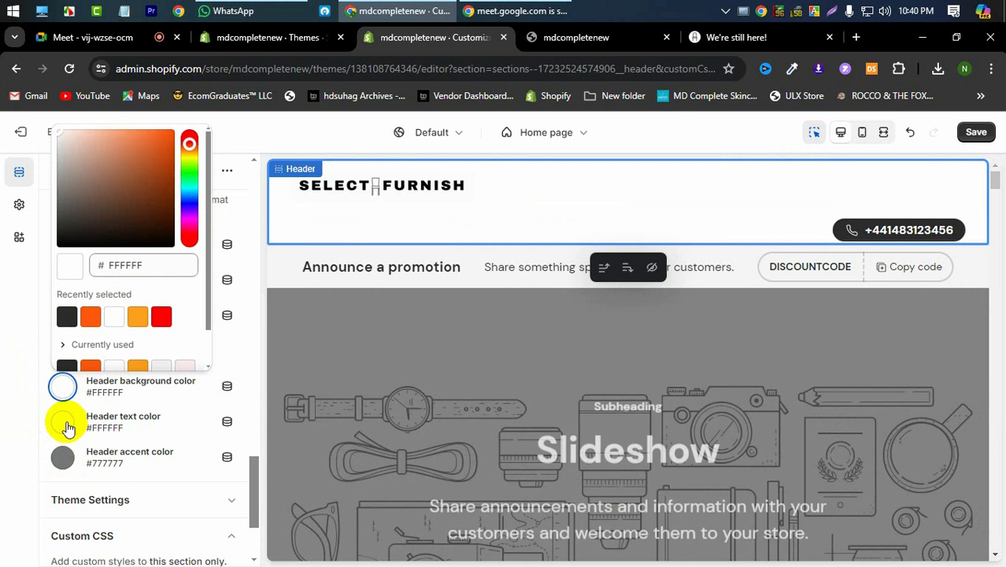
pyautogui.click(62, 424)
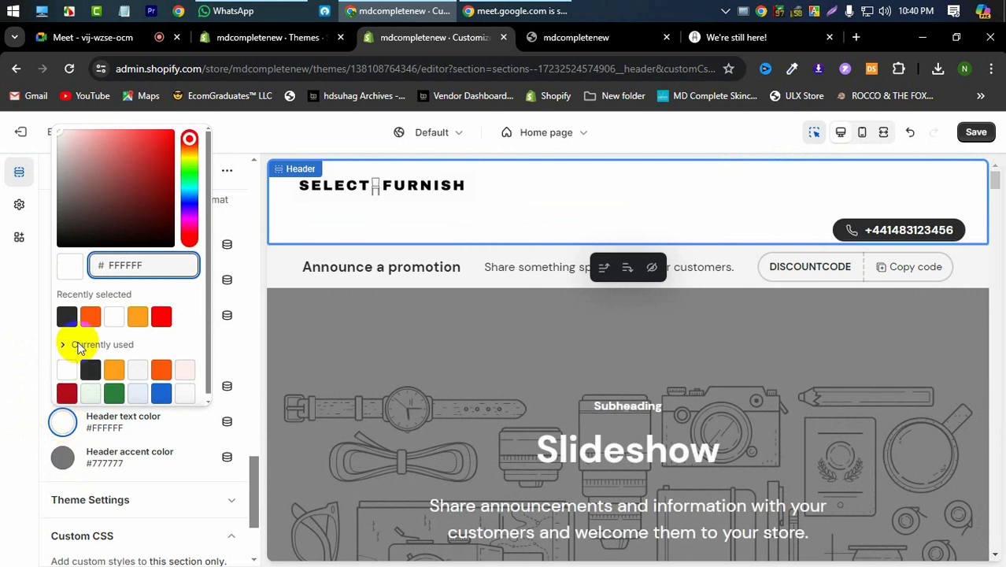
pyautogui.click(67, 319)
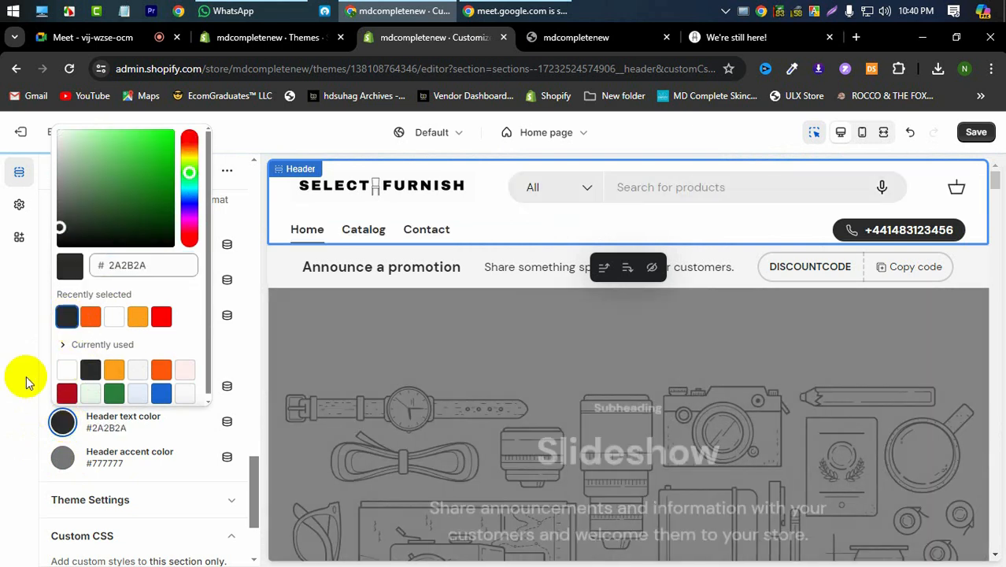
# Close the color picker and expand the header section's theme settings to see the search and cart options
pyautogui.click(12, 474)
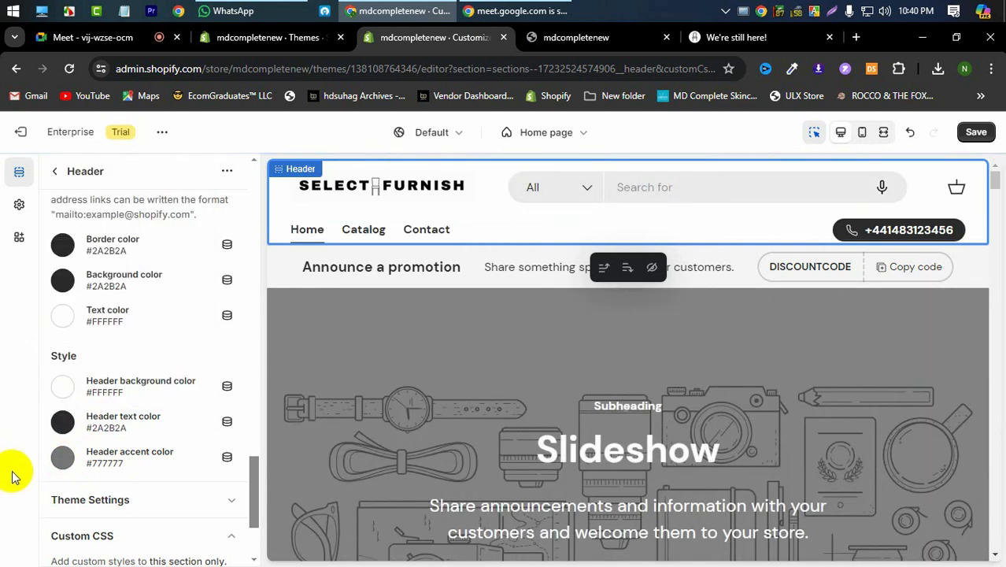
pyautogui.scroll(-2, 100, 447)
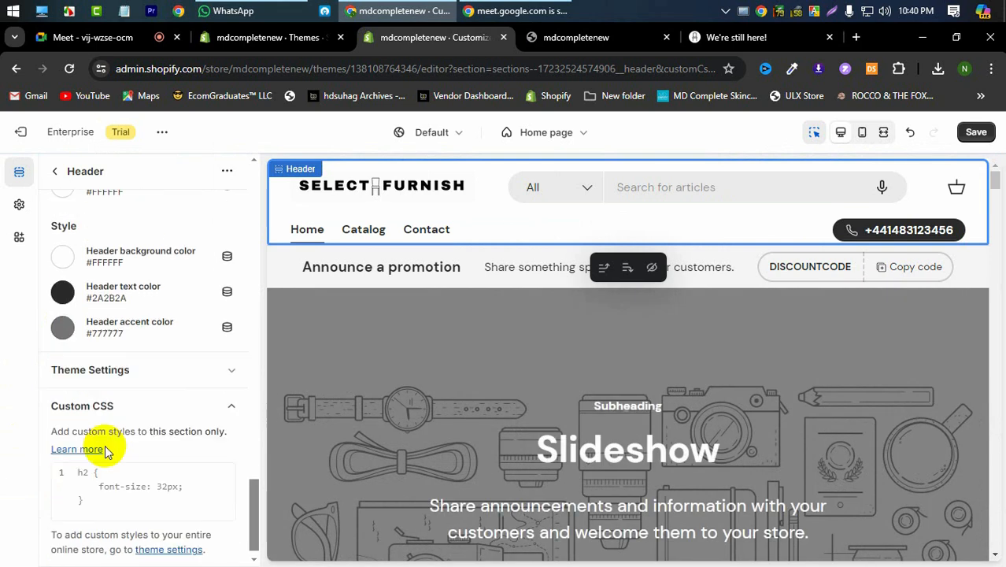
pyautogui.click(113, 355)
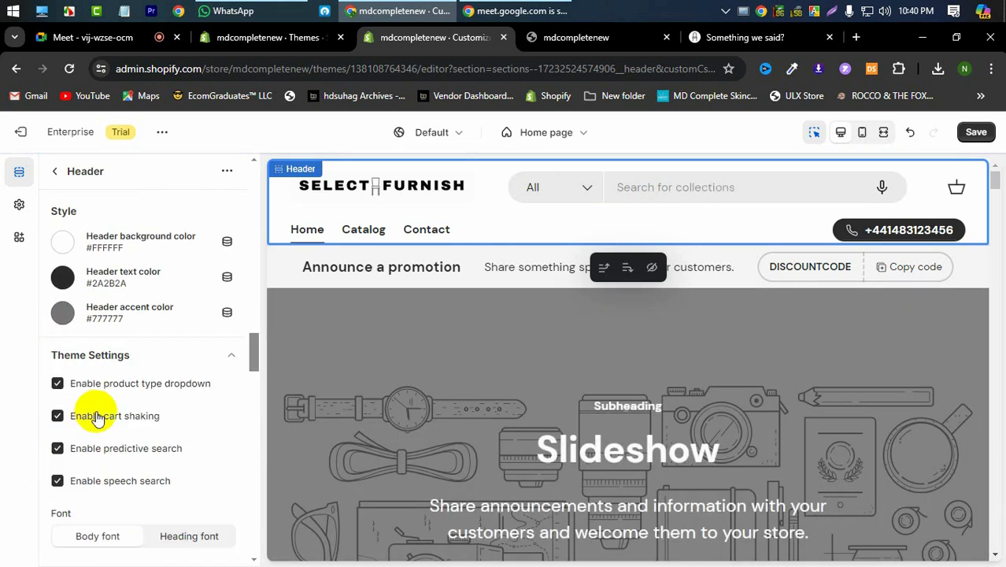
pyautogui.scroll(-1, 96, 417)
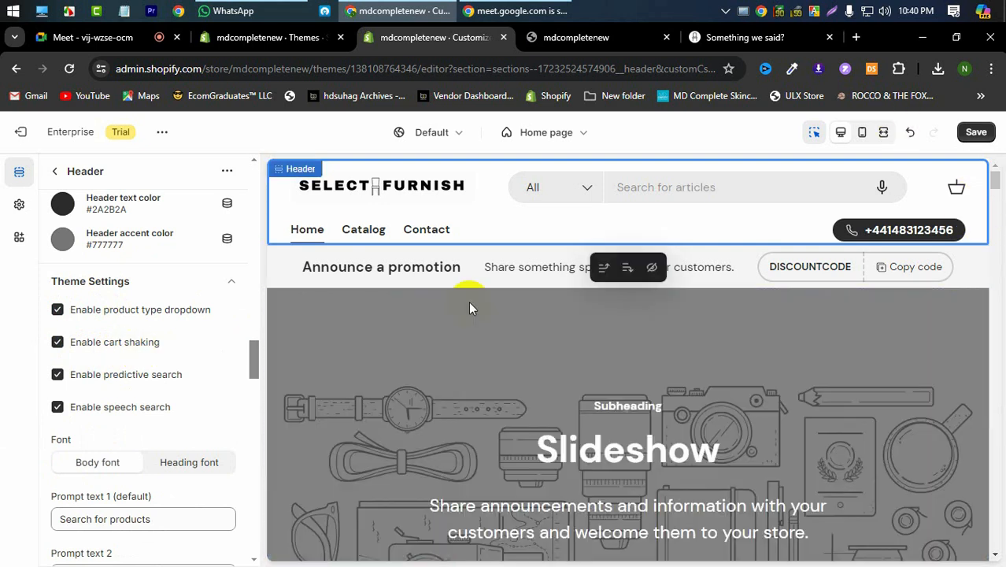
# Switch to the Select Furnish reference site and examine its home page sections below the header
pyautogui.click(625, 46)
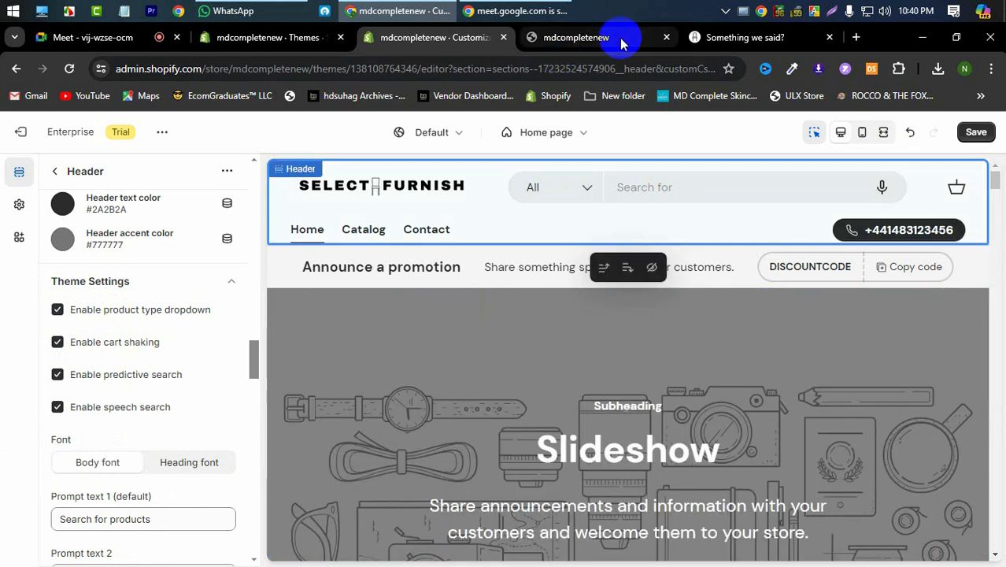
pyautogui.click(741, 37)
pyautogui.scroll(-10, 506, 287)
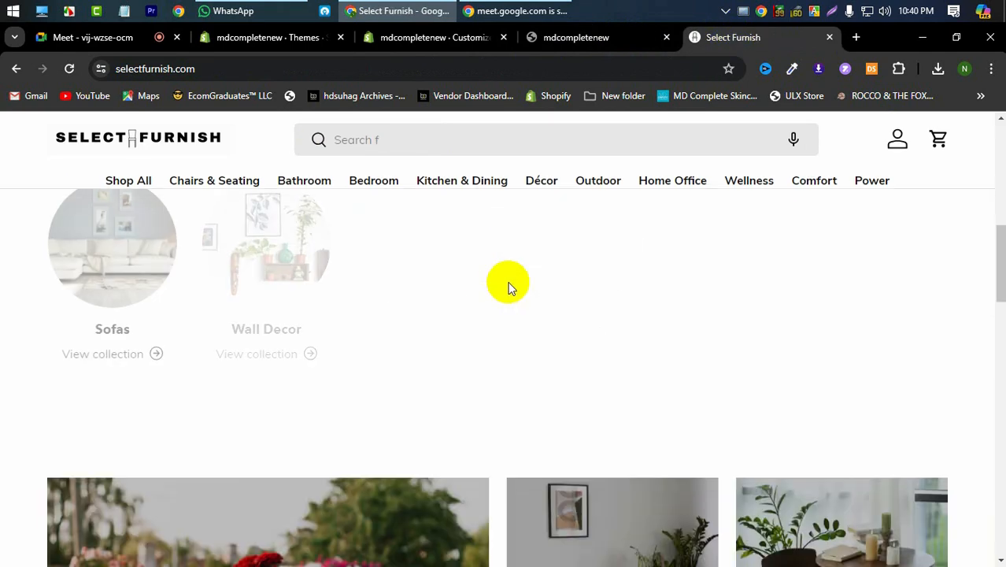
pyautogui.scroll(-5, 506, 283)
pyautogui.scroll(10, 505, 282)
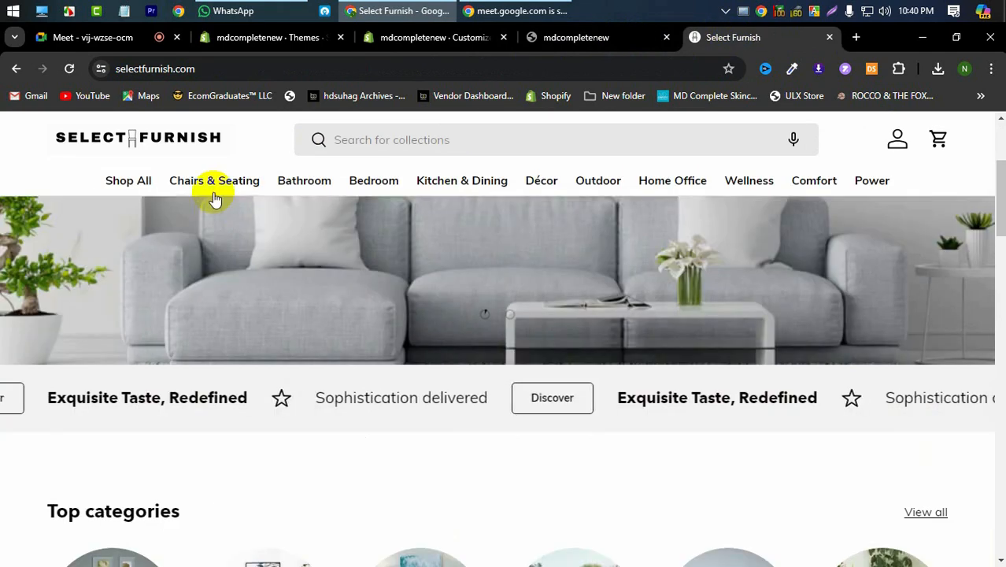
# Open the Sofas collection under Chairs & Seating and show the purchase options for the Youdao L-shaped sectional sofa
pyautogui.moveTo(213, 193)
pyautogui.click(198, 225)
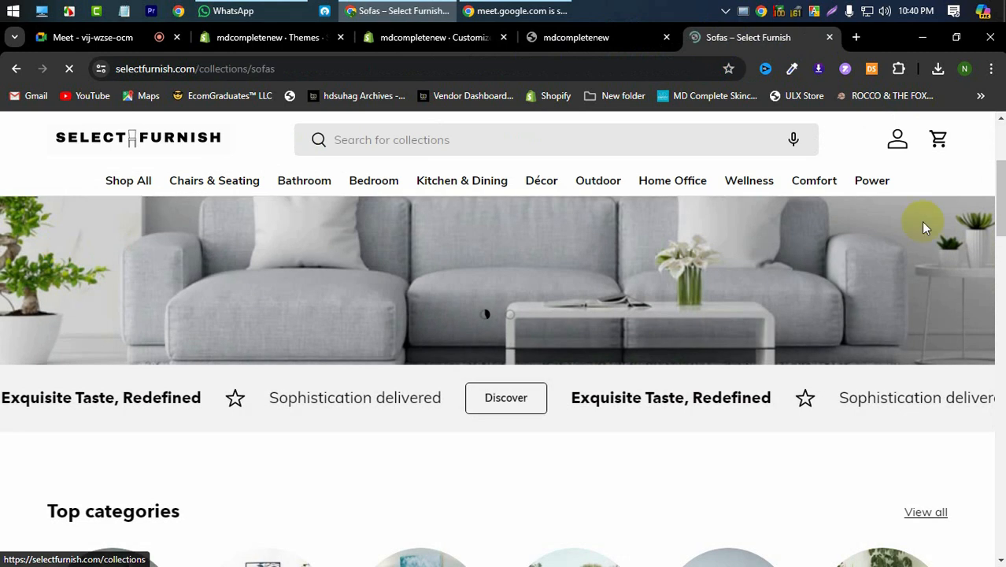
pyautogui.scroll(-3, 311, 384)
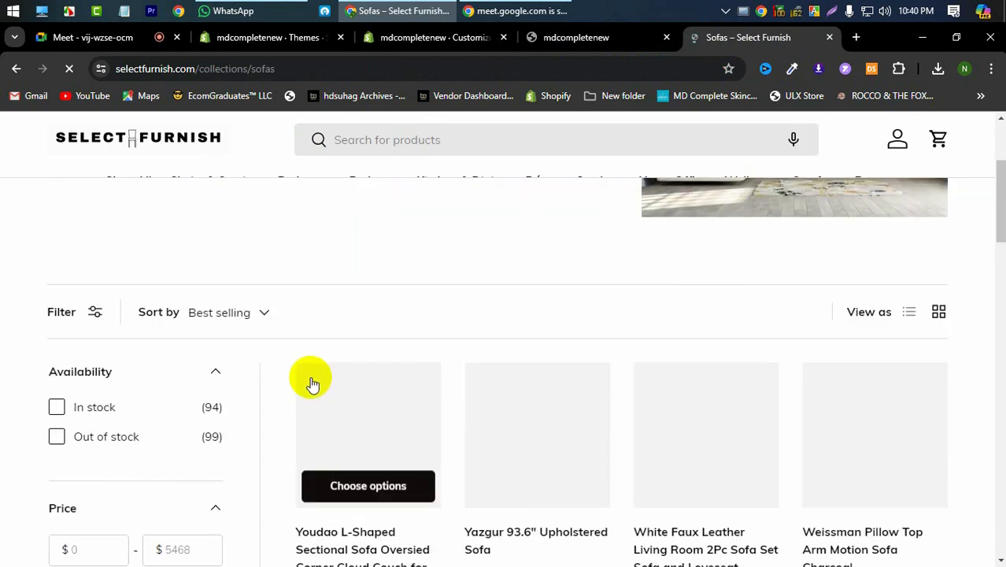
pyautogui.scroll(-1, 350, 465)
pyautogui.click(349, 414)
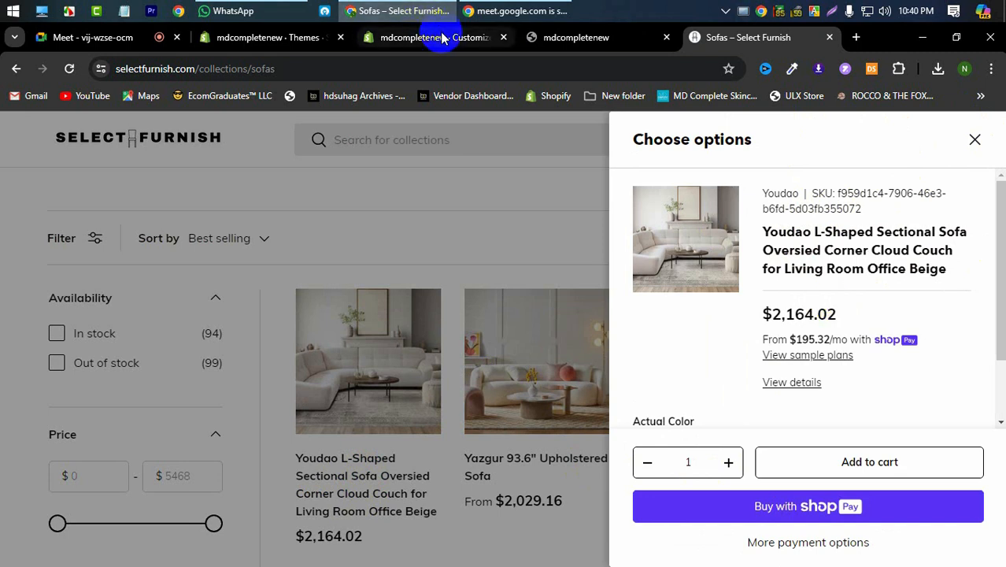
# Return to the theme editor and review the header's search prompt, speech pulse color, cart shaking, link preloading and cart icon settings
pyautogui.click(414, 37)
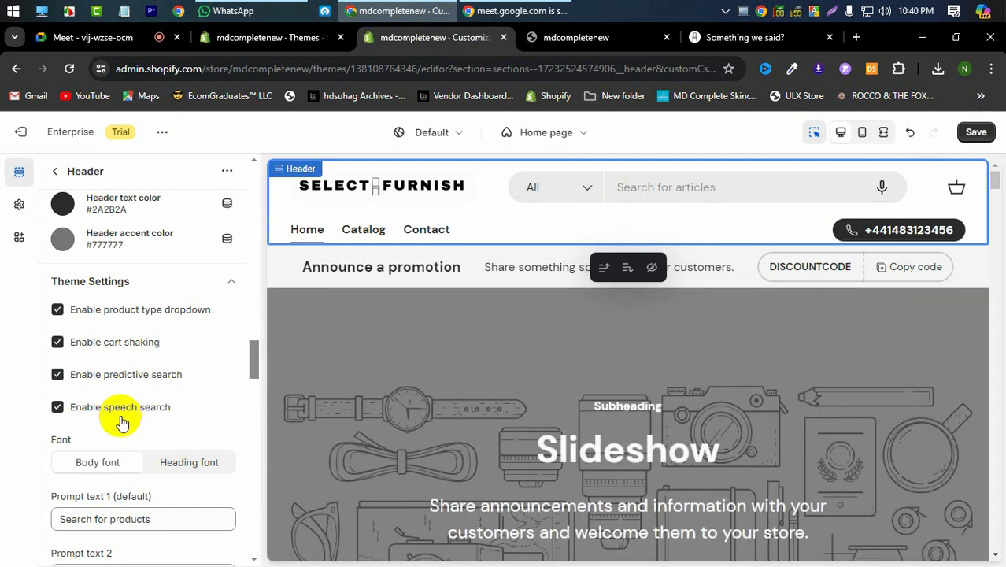
pyautogui.scroll(-3, 126, 410)
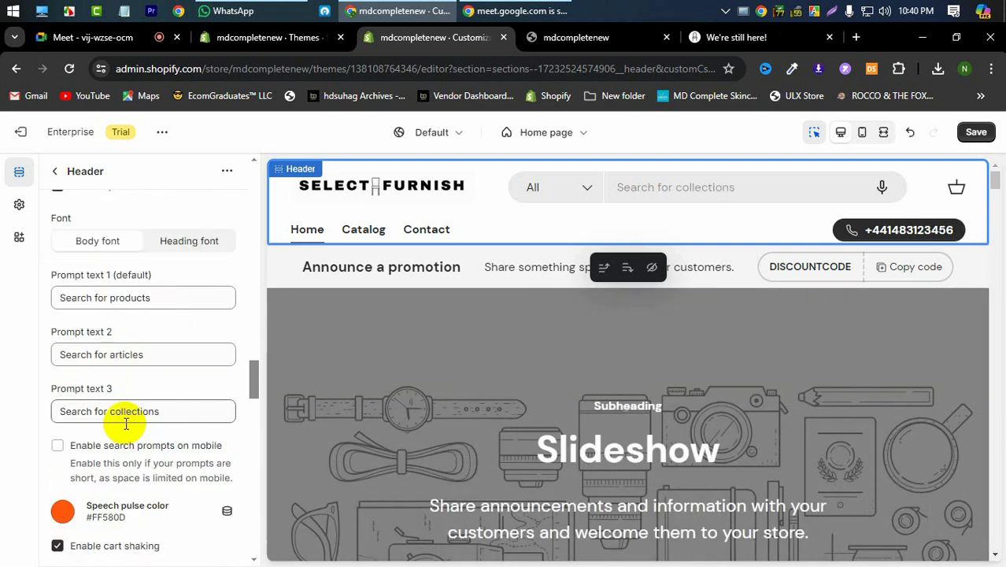
pyautogui.scroll(1, 126, 423)
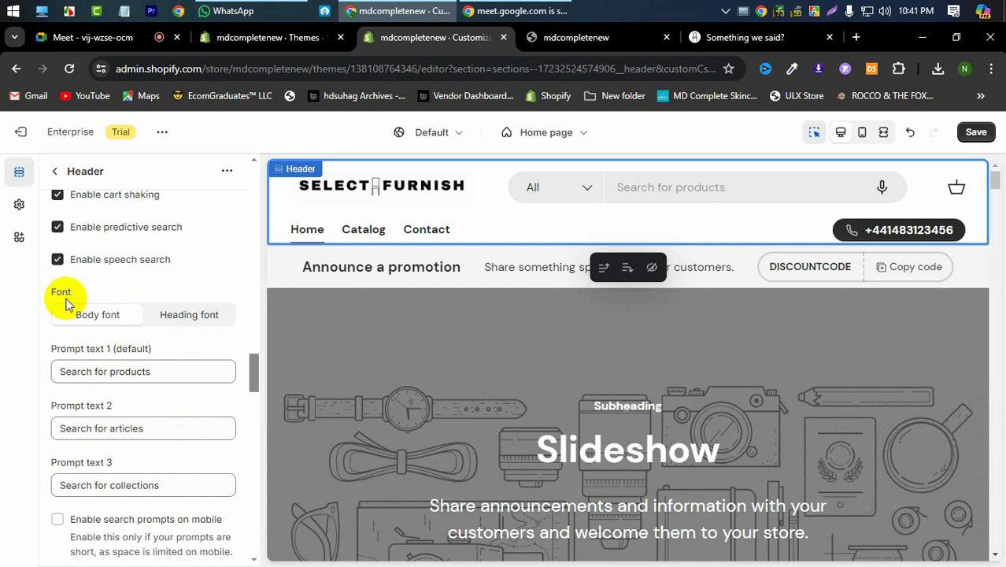
pyautogui.scroll(-3, 135, 370)
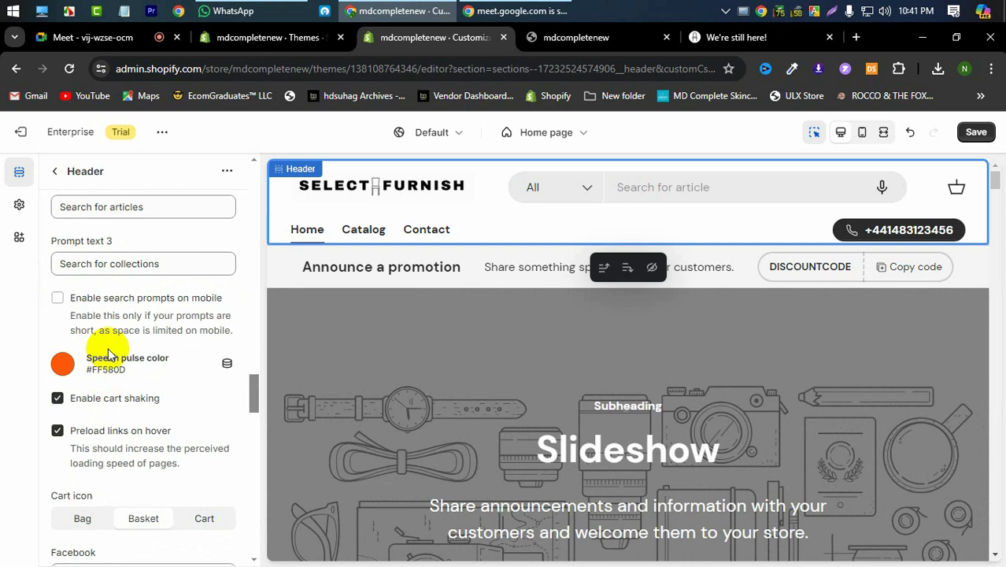
pyautogui.scroll(-2, 107, 352)
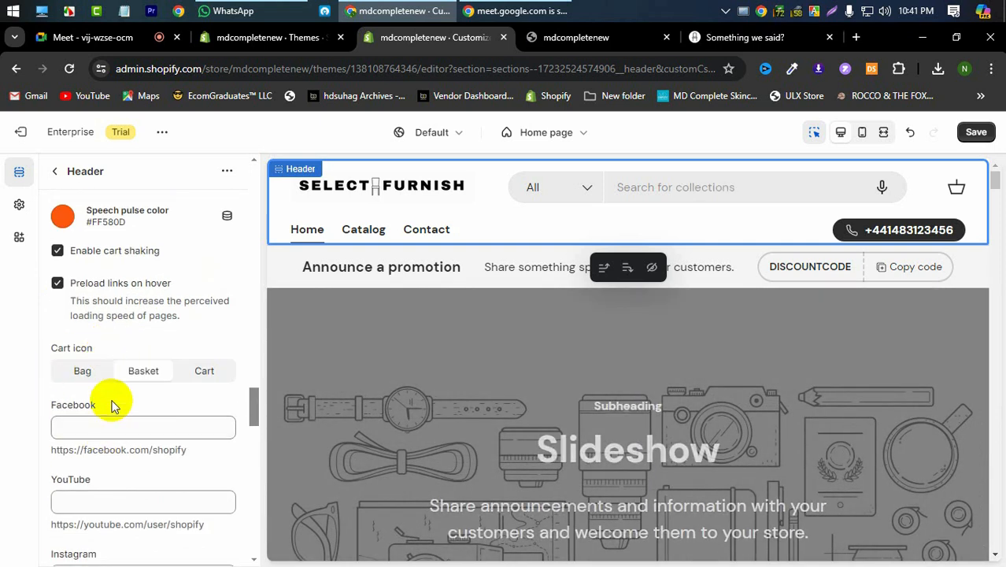
# Set the header's cart icon to Cart, matching the reference store selectfurnish.com
pyautogui.scroll(3, 110, 406)
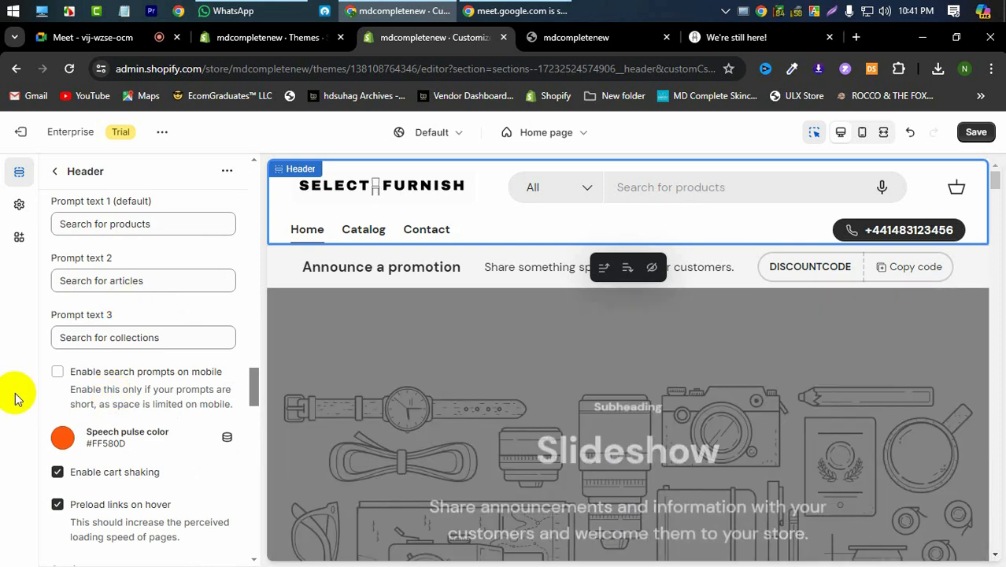
pyautogui.scroll(-3, 100, 389)
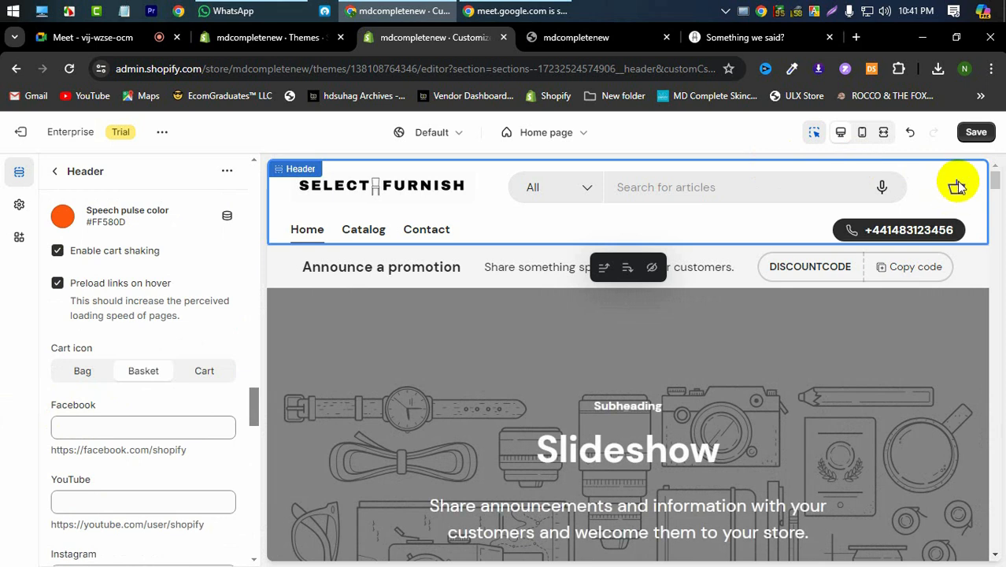
pyautogui.click(744, 37)
pyautogui.click(975, 139)
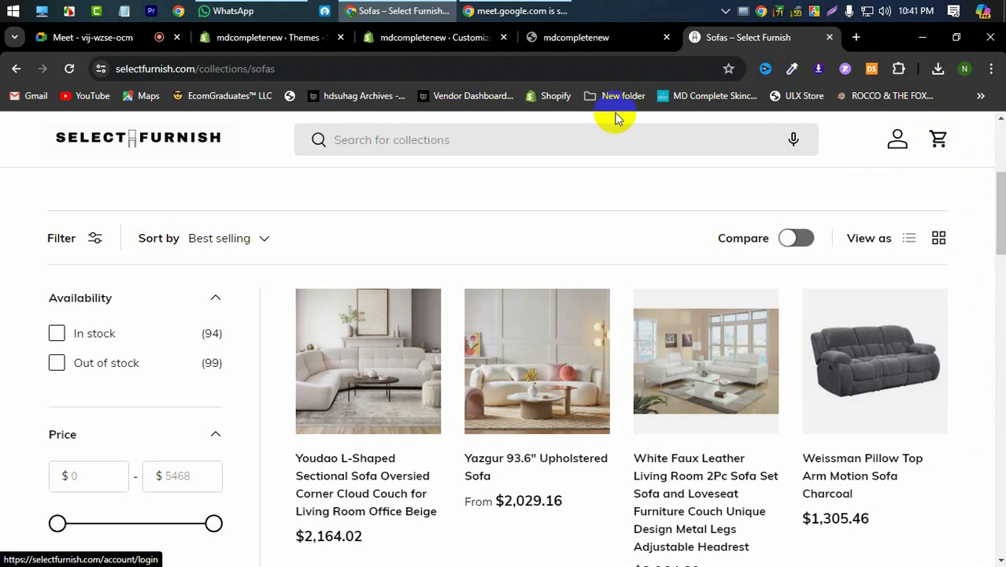
pyautogui.click(310, 39)
pyautogui.click(419, 45)
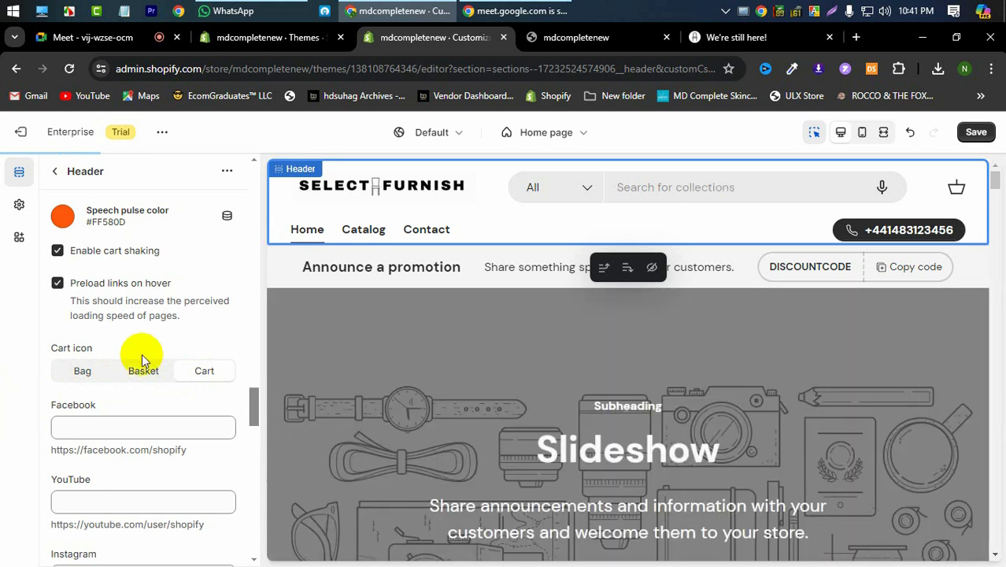
pyautogui.scroll(-5, 197, 333)
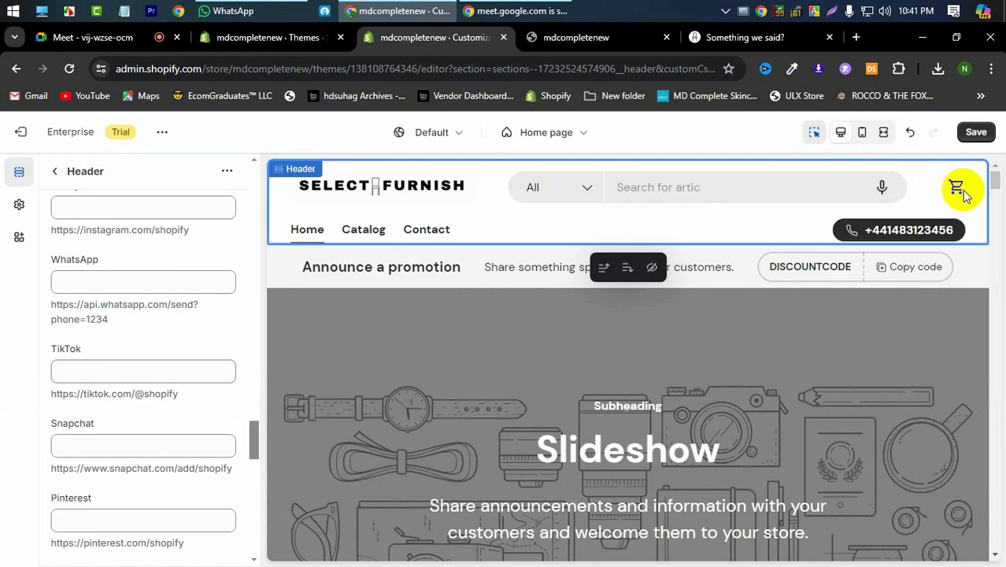
pyautogui.scroll(5, 110, 375)
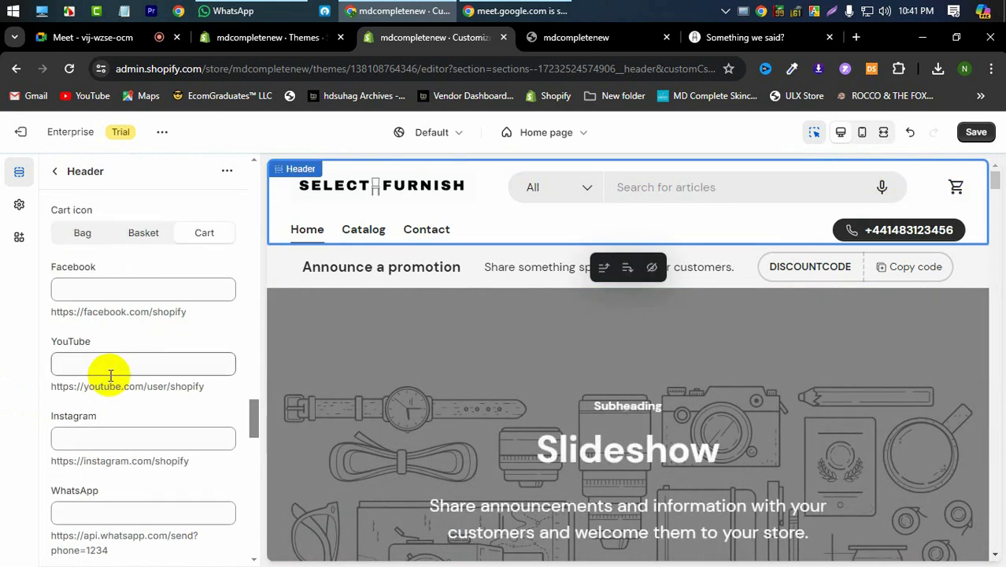
# Examine the social media link fields in the header settings, from Facebook down past Discord
pyautogui.scroll(-1, 117, 375)
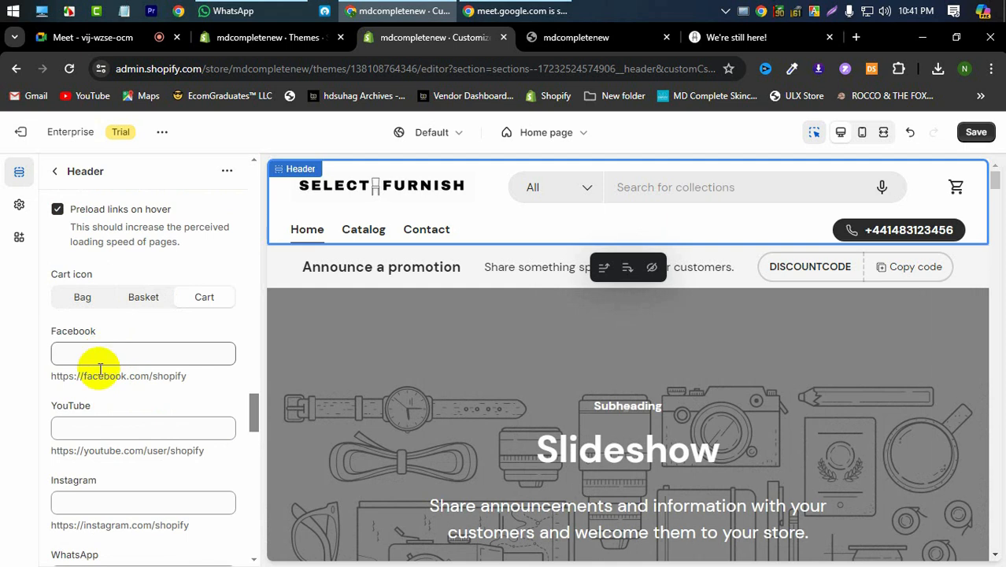
pyautogui.click(110, 427)
pyautogui.scroll(-2, 118, 416)
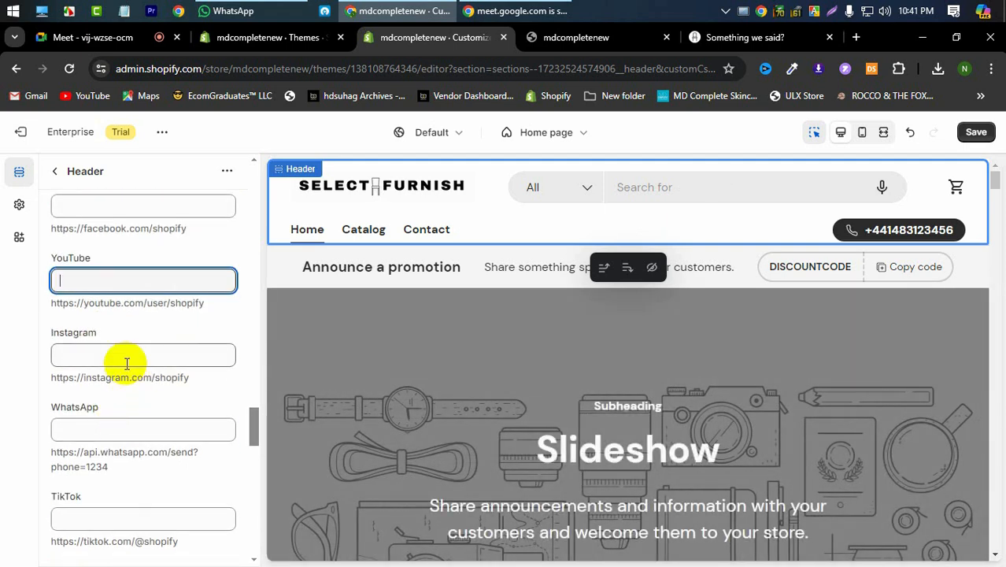
pyautogui.click(112, 429)
pyautogui.scroll(-1, 110, 429)
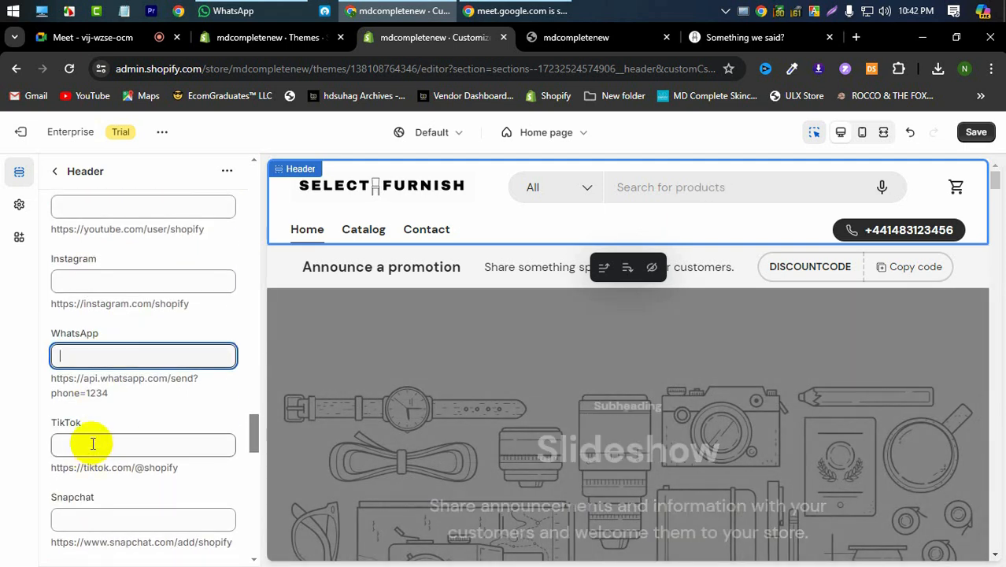
pyautogui.click(93, 443)
pyautogui.scroll(-2, 98, 445)
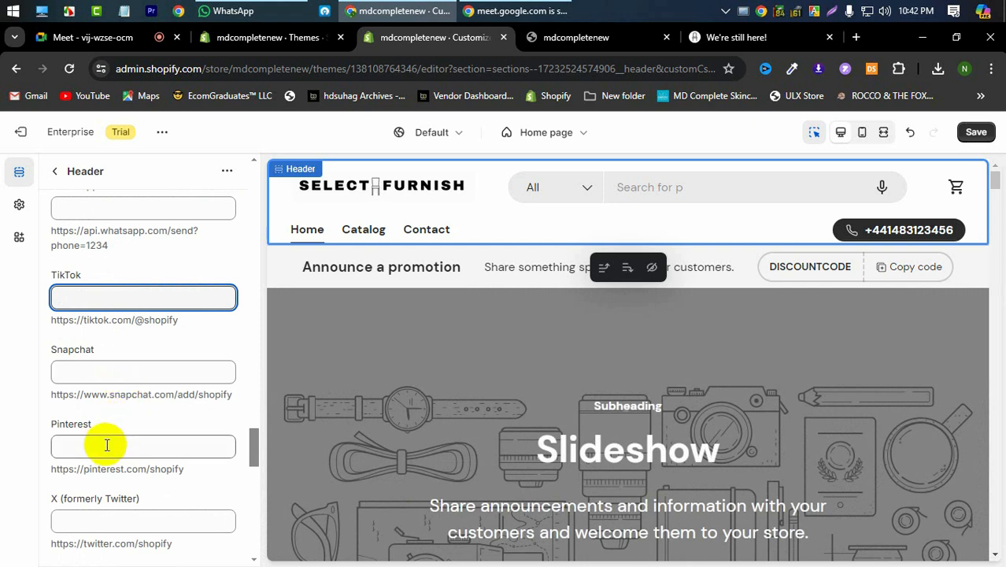
pyautogui.click(107, 445)
pyautogui.scroll(-2, 108, 443)
pyautogui.scroll(-5, 109, 429)
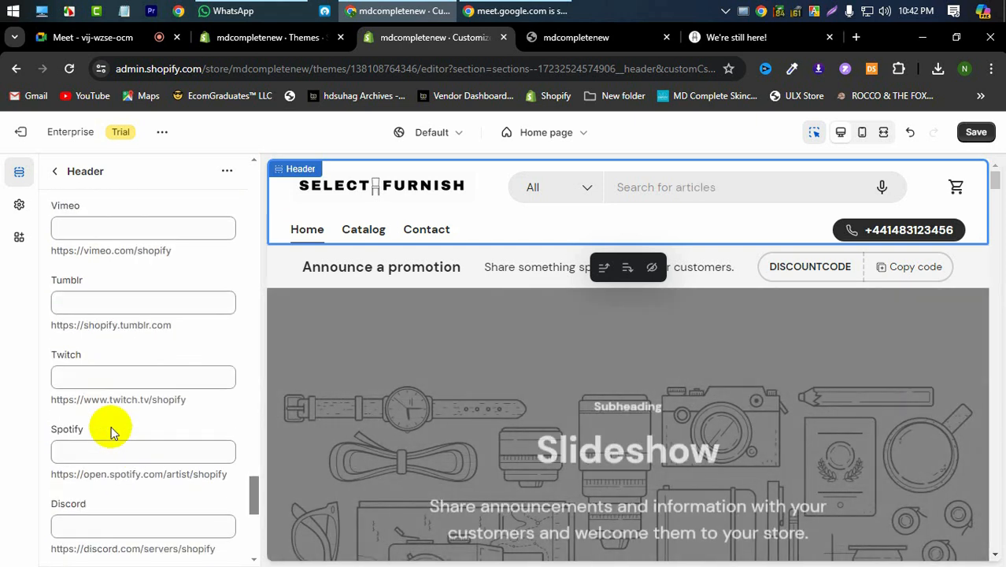
pyautogui.scroll(-5, 112, 431)
pyautogui.scroll(20, 113, 433)
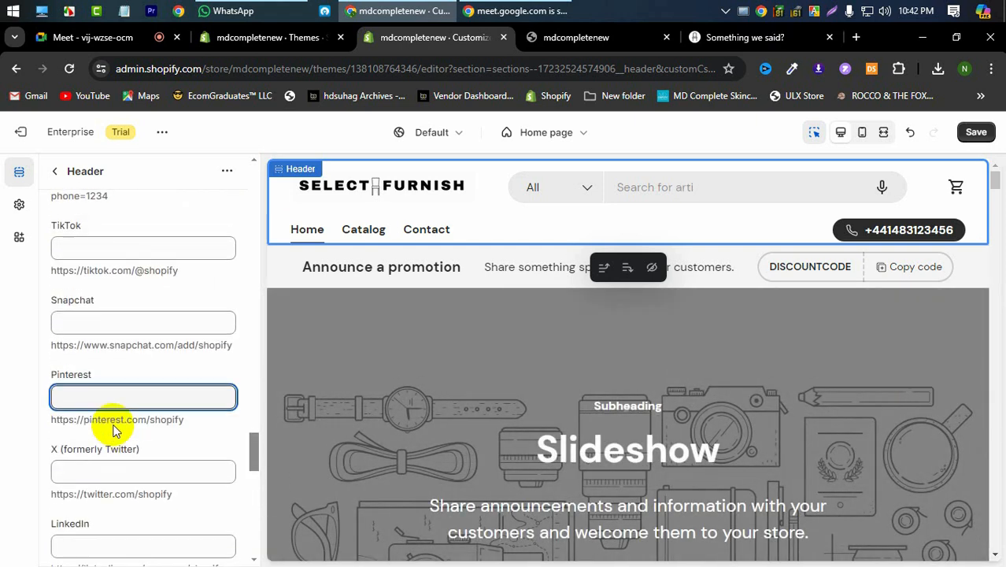
pyautogui.scroll(-5, 112, 429)
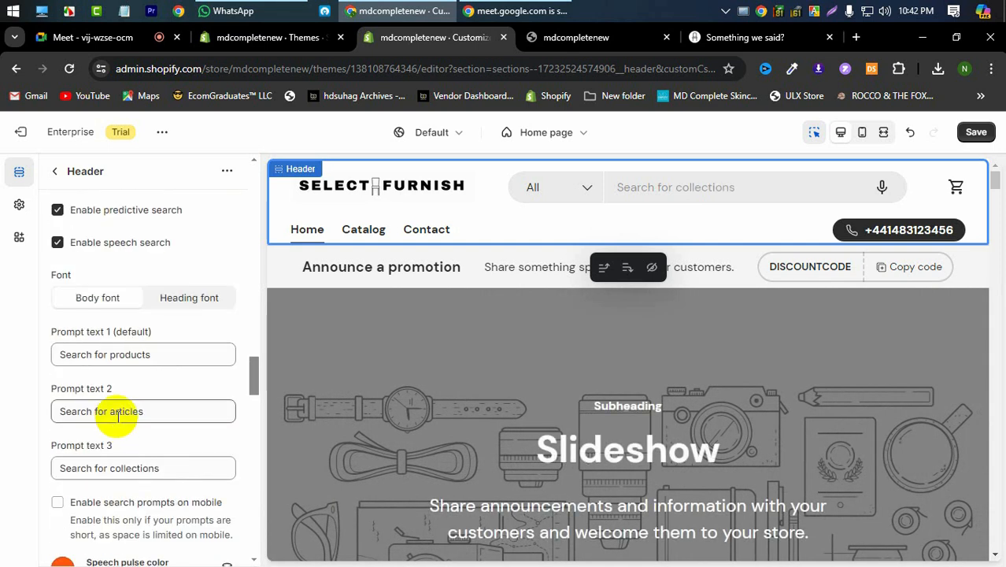
pyautogui.scroll(-5, 117, 425)
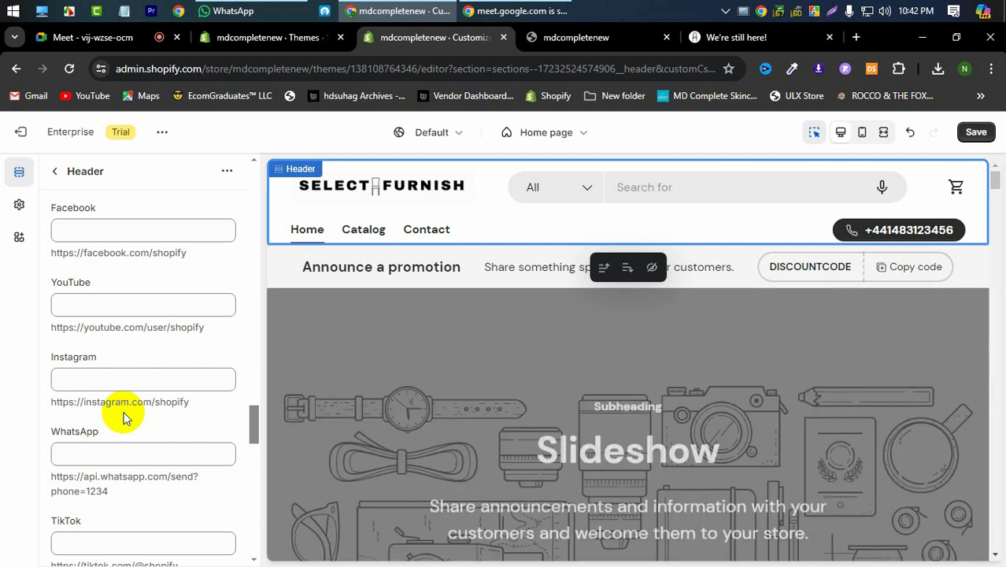
# Try # as a placeholder link for Facebook and Instagram in the header settings, and clear it again
pyautogui.scroll(4, 126, 425)
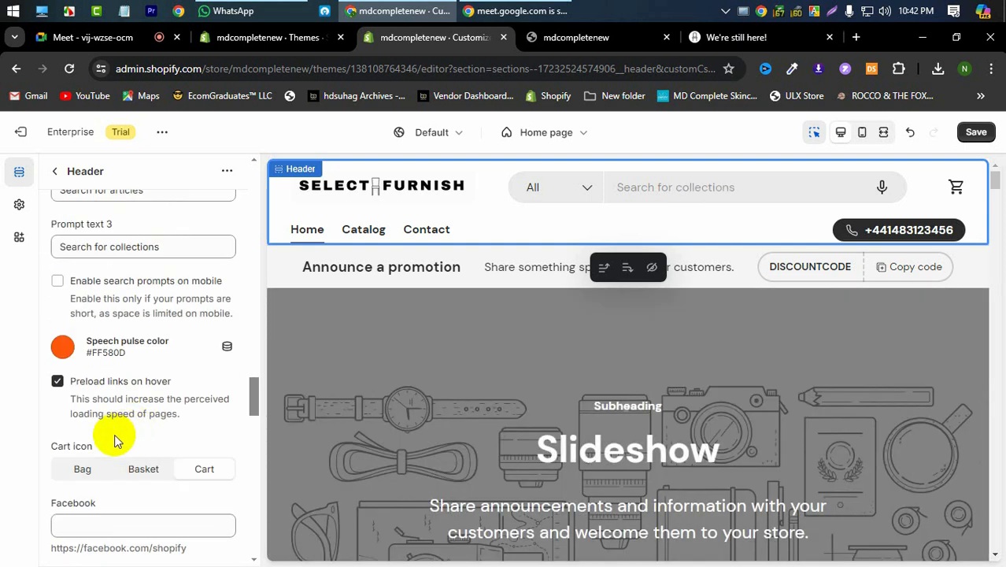
pyautogui.scroll(-3, 102, 449)
pyautogui.scroll(1, 87, 370)
pyautogui.click(95, 379)
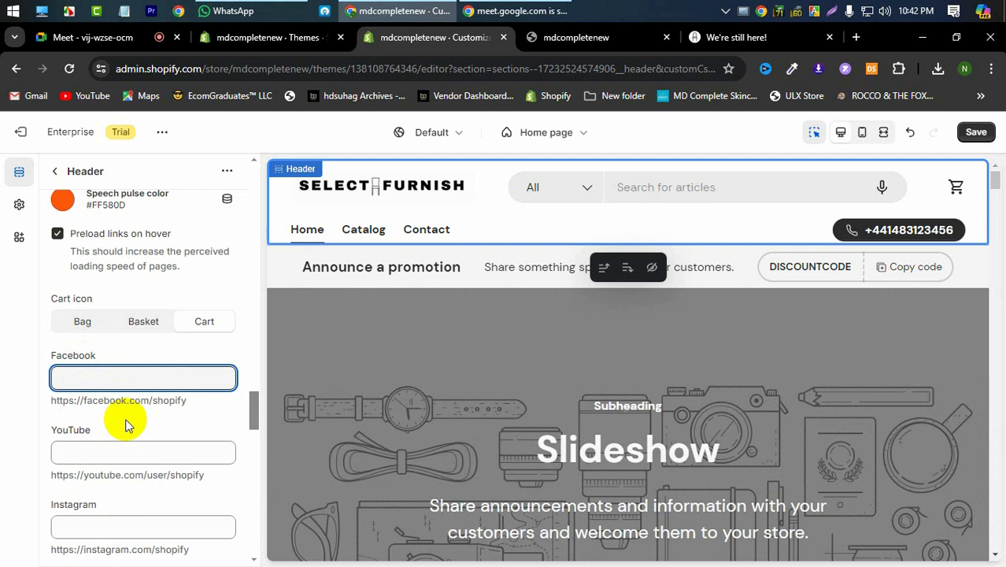
pyautogui.write('#')
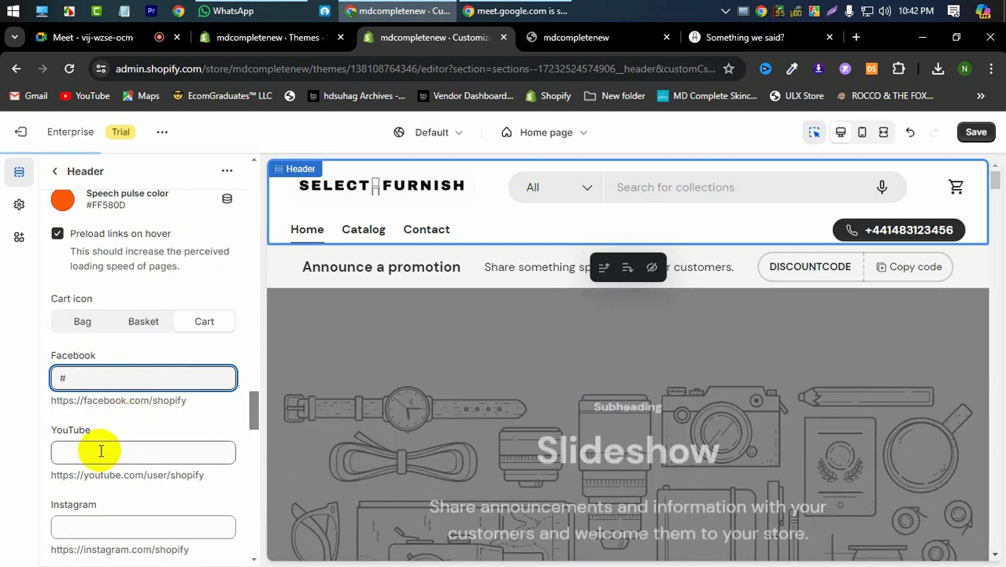
pyautogui.scroll(-1, 100, 453)
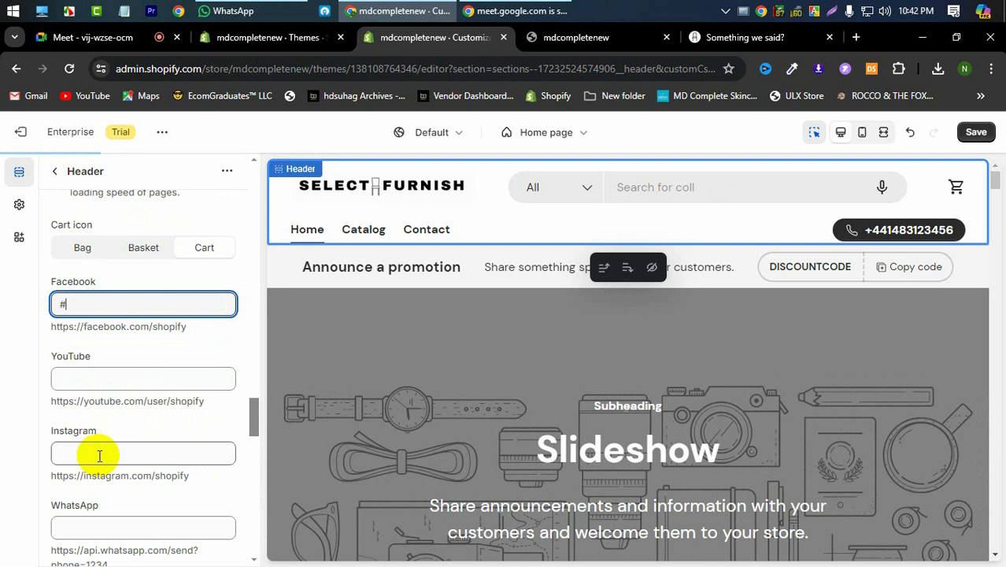
pyautogui.click(99, 455)
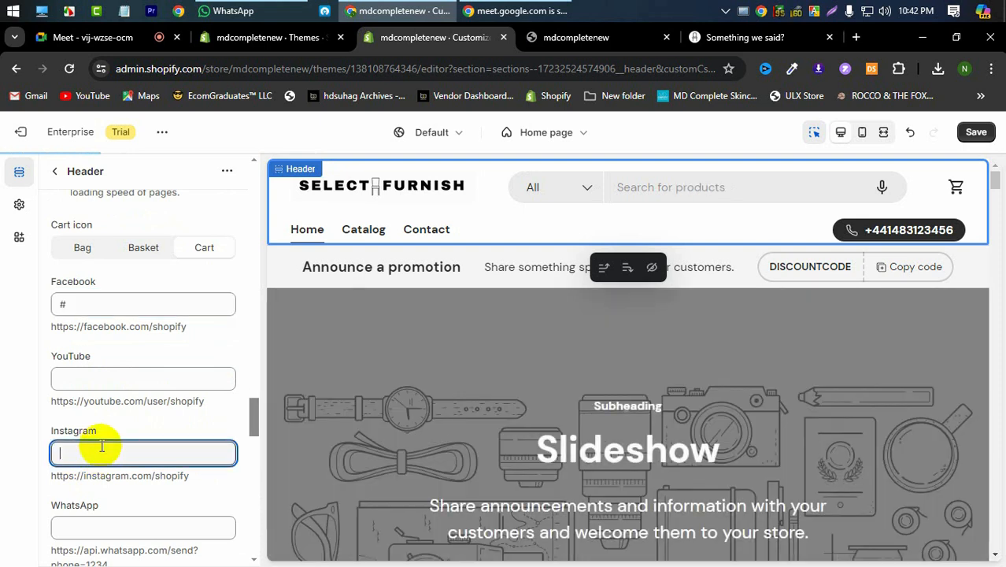
pyautogui.write('#')
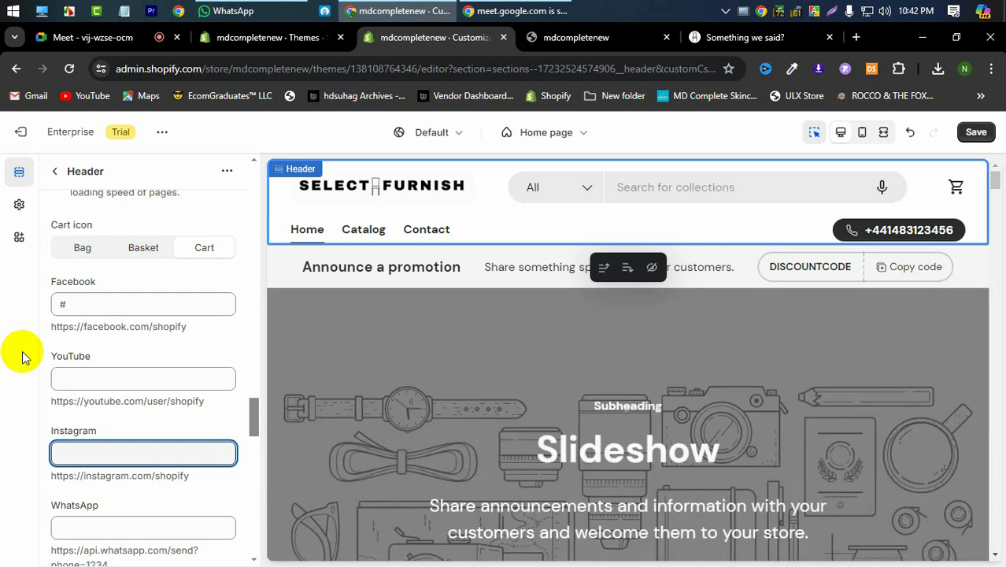
pyautogui.click(77, 305)
pyautogui.press('BackSpace')
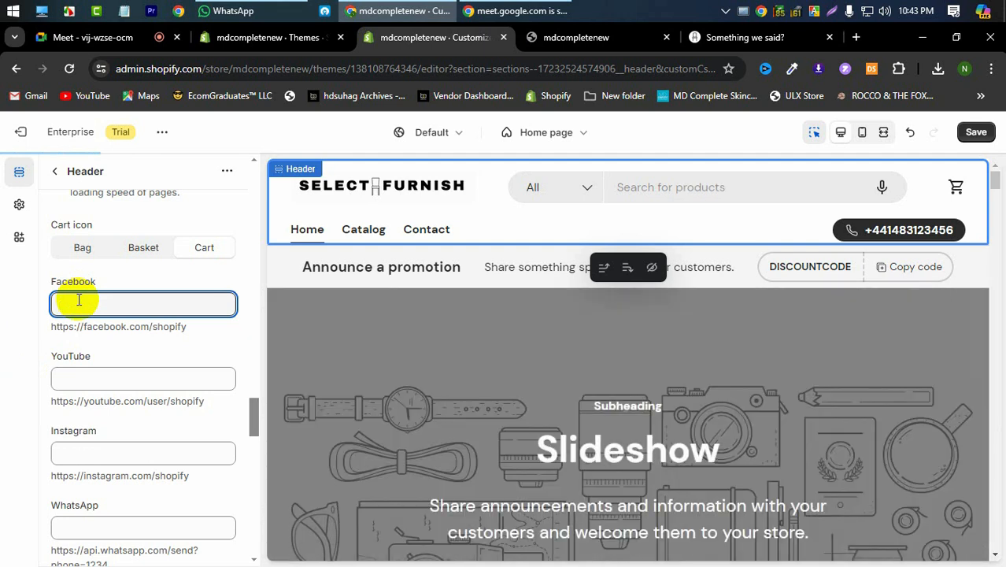
# Examine the reference store's home page and review the header section's layout, logo, search and navigation settings
pyautogui.click(726, 37)
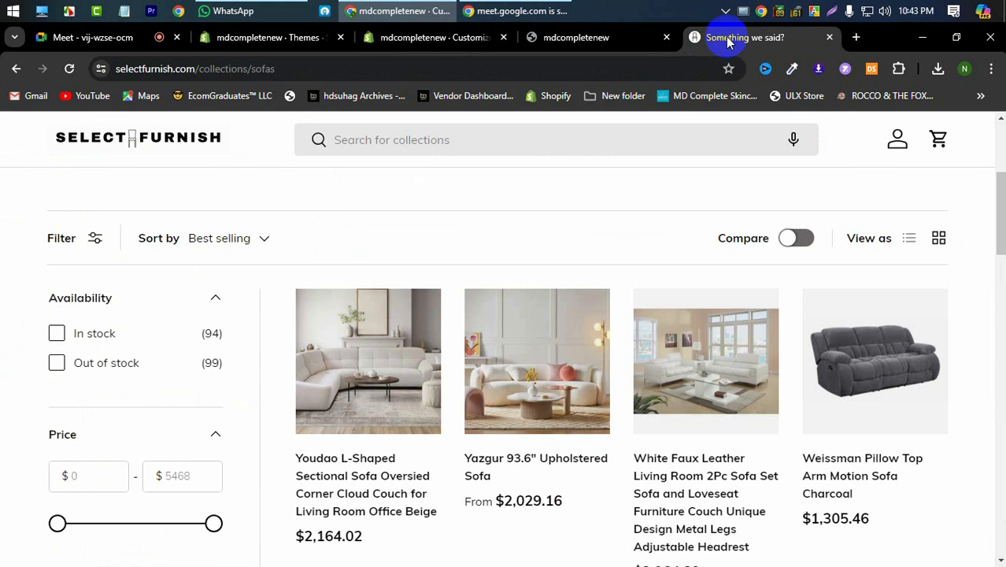
pyautogui.click(162, 143)
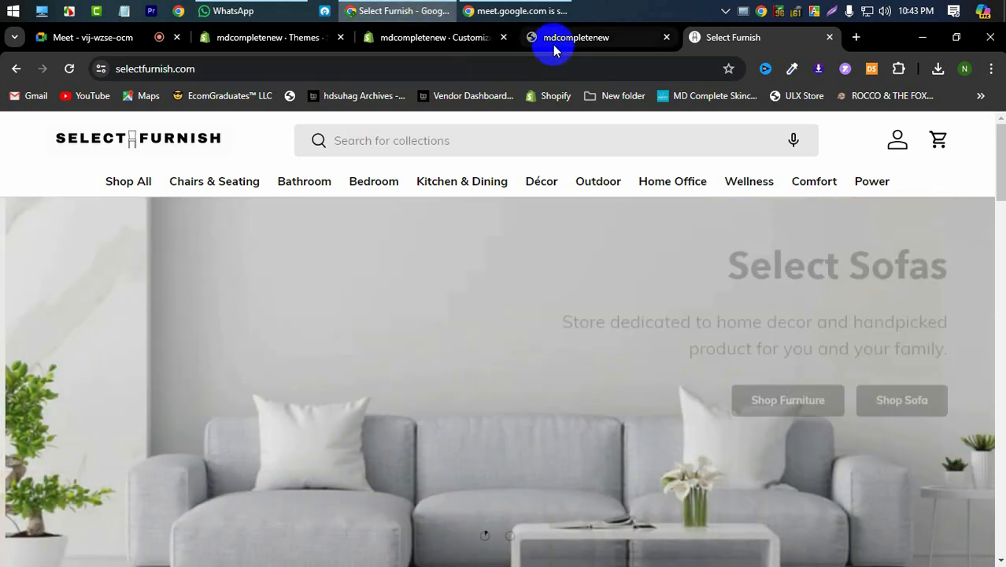
pyautogui.click(556, 38)
pyautogui.click(479, 46)
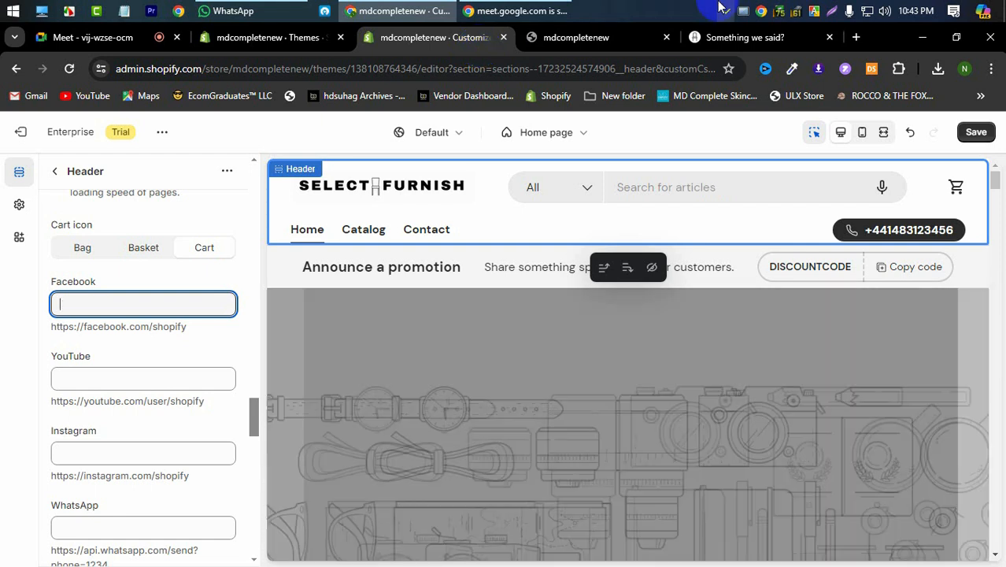
pyautogui.scroll(-6, 108, 352)
pyautogui.scroll(9, 118, 358)
pyautogui.scroll(5, 121, 363)
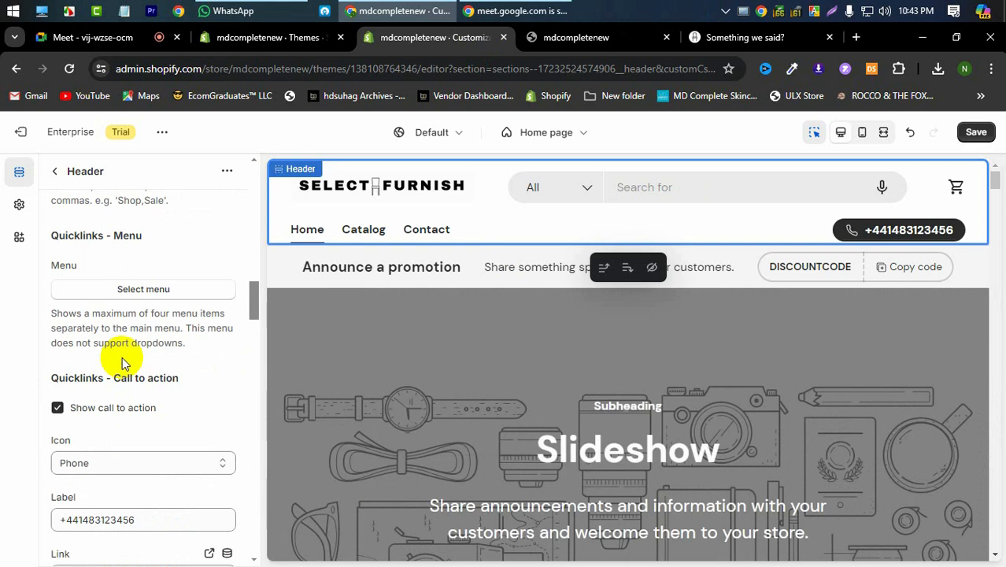
pyautogui.scroll(10, 120, 382)
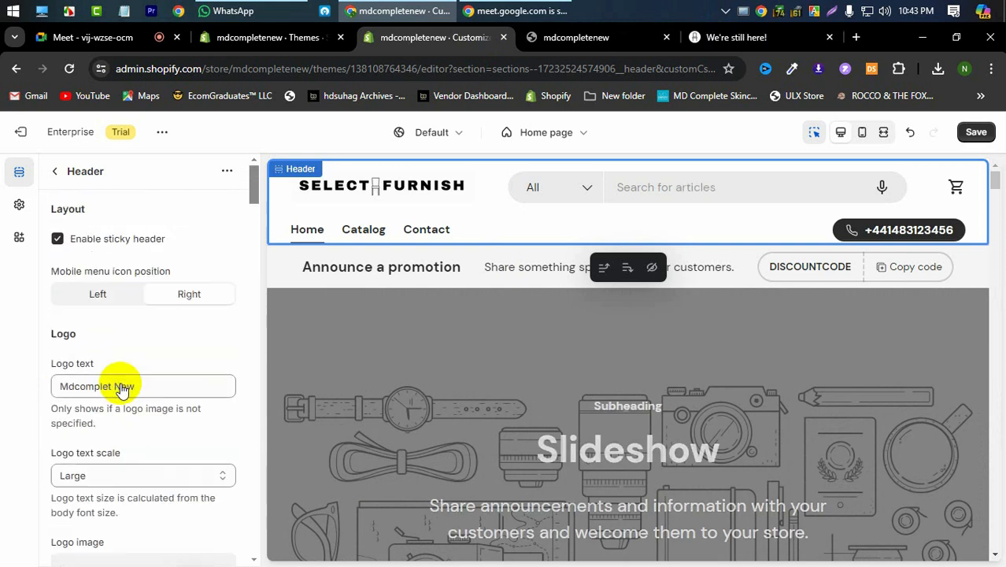
pyautogui.scroll(-4, 136, 338)
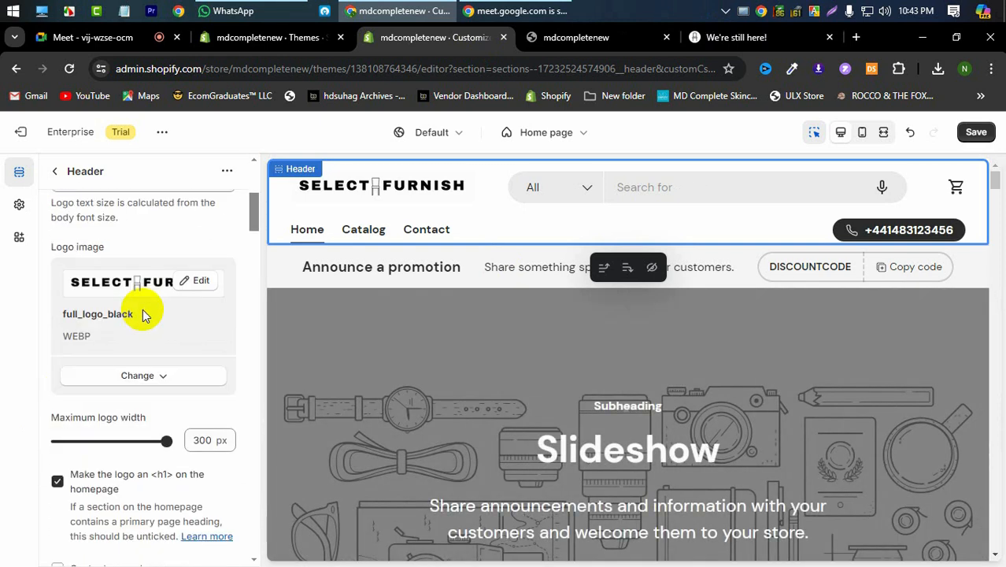
pyautogui.scroll(-5, 144, 316)
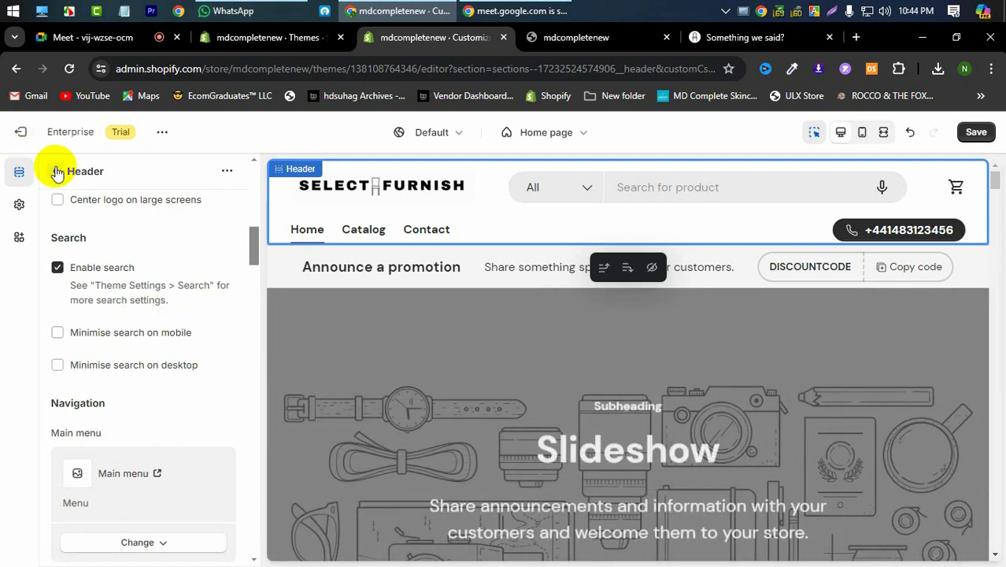
# Add a Column Mega Menu block to the header section and look through its link name, heading and promotion settings
pyautogui.click(56, 172)
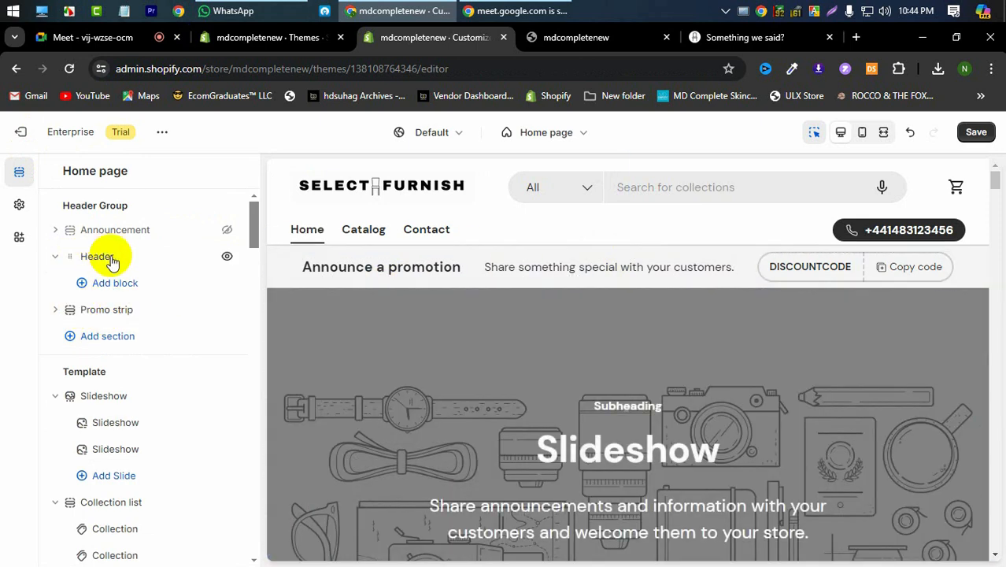
pyautogui.click(109, 283)
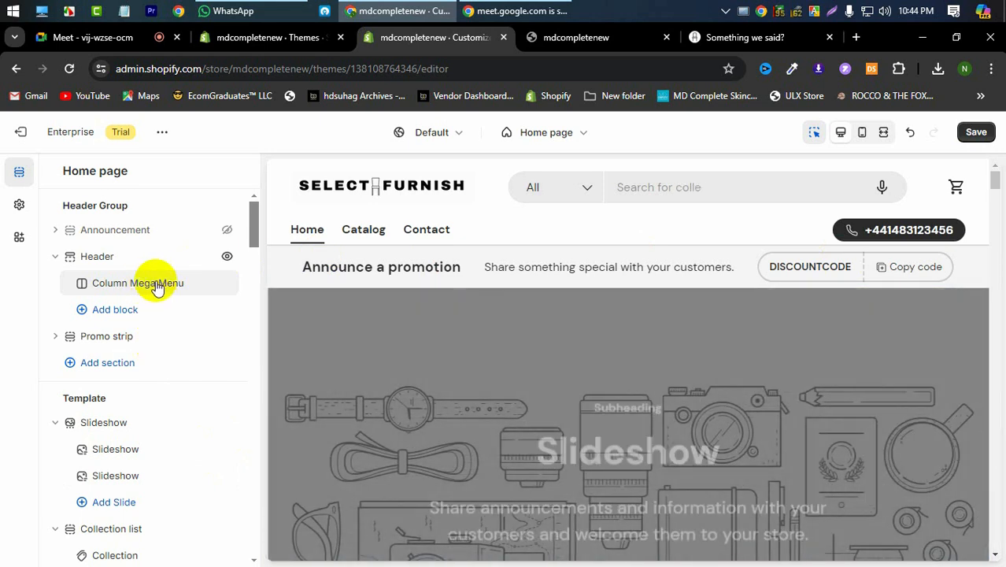
pyautogui.click(157, 283)
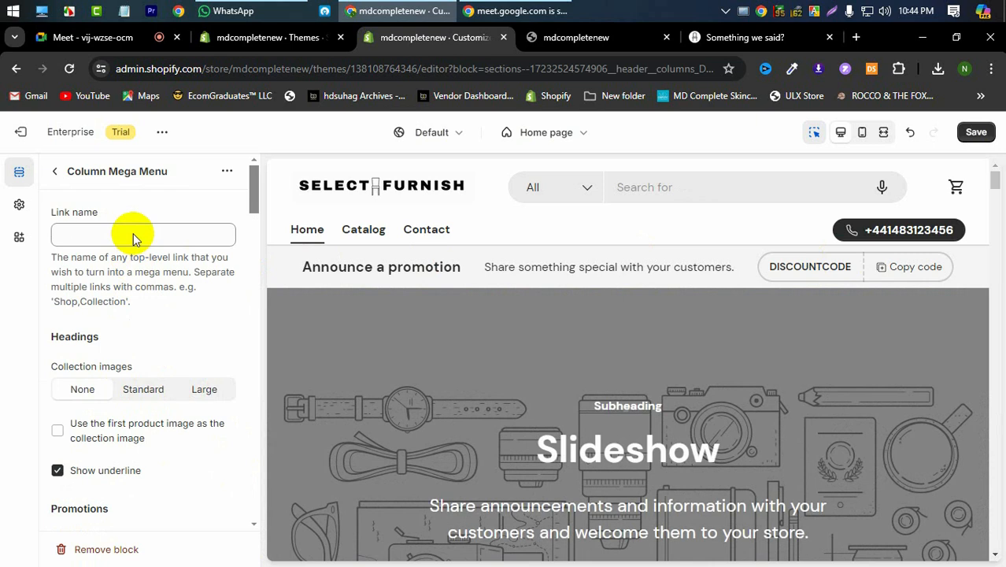
pyautogui.scroll(-7, 133, 238)
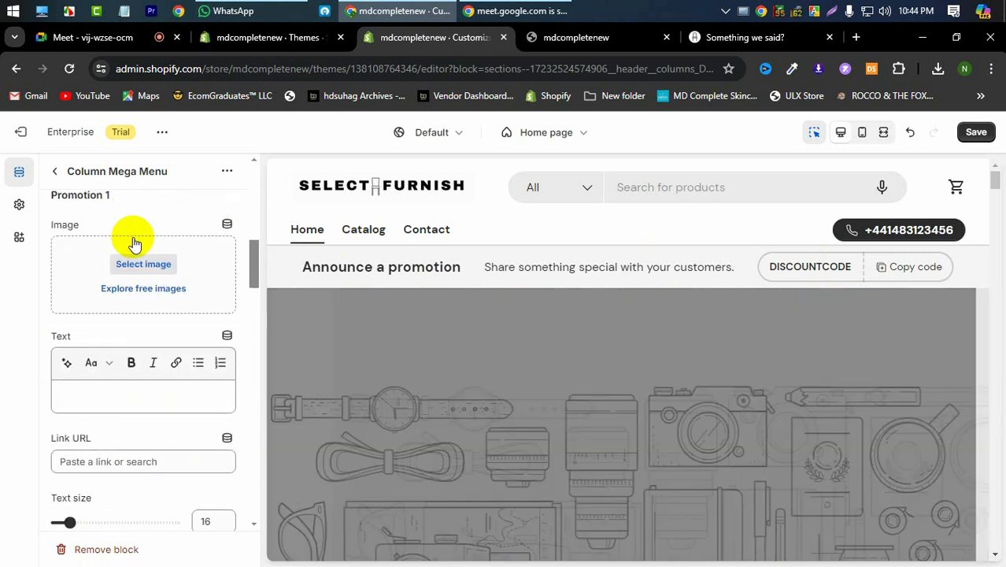
pyautogui.scroll(-3, 133, 239)
pyautogui.scroll(6, 134, 252)
pyautogui.scroll(5, 134, 252)
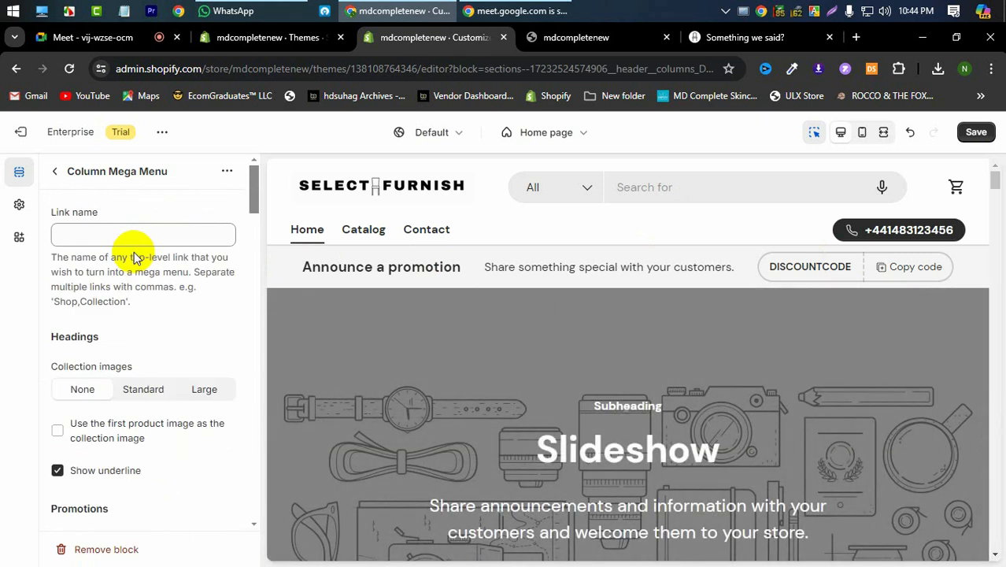
pyautogui.click(167, 235)
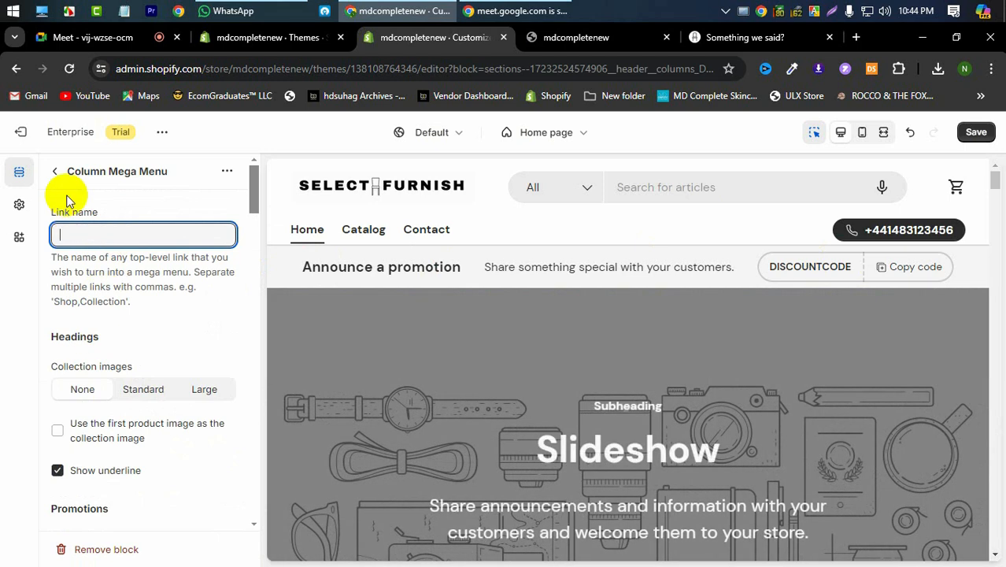
pyautogui.click(58, 172)
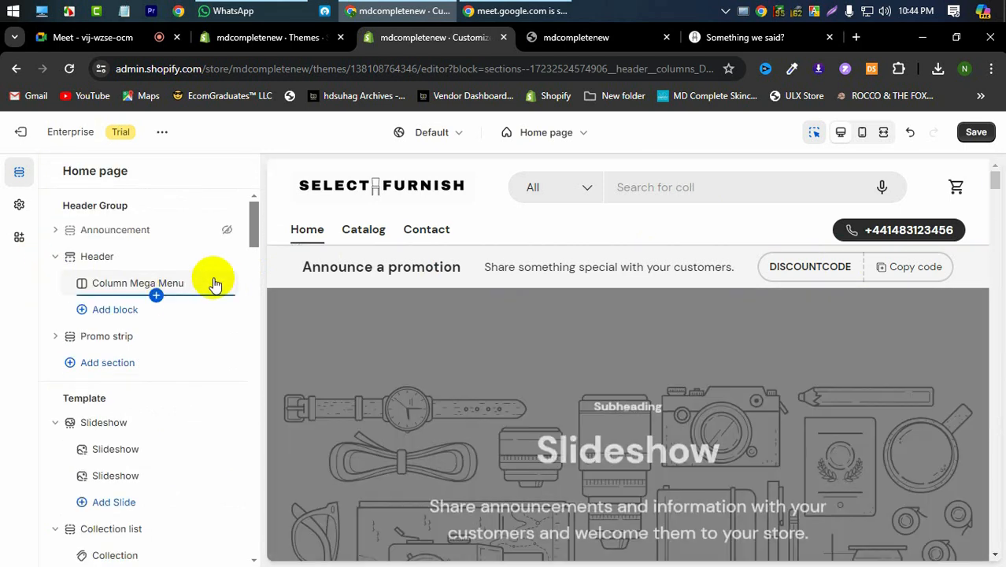
# Remove the Column Mega Menu block from the header and test copying the promo strip's discount code in the store preview
pyautogui.moveTo(211, 290)
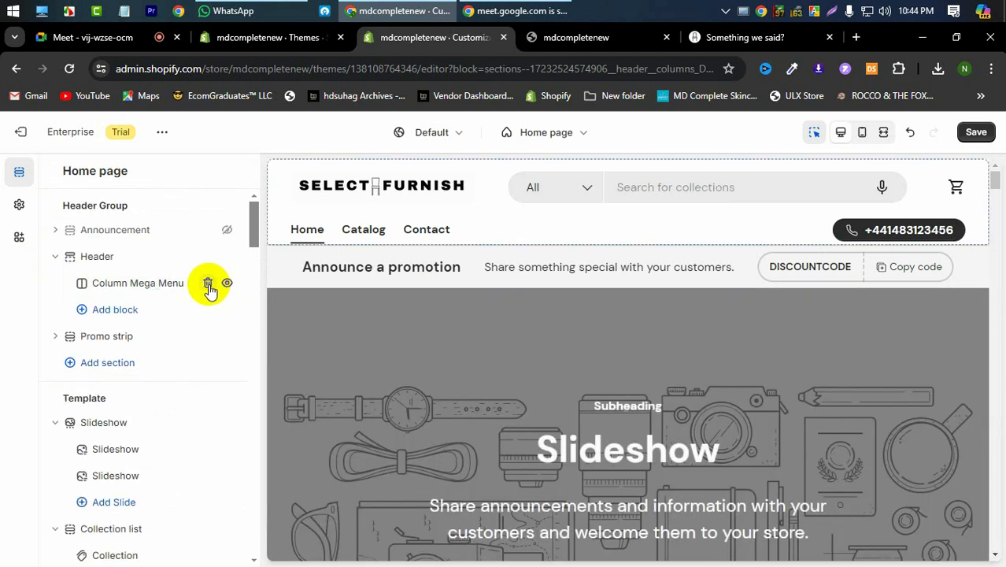
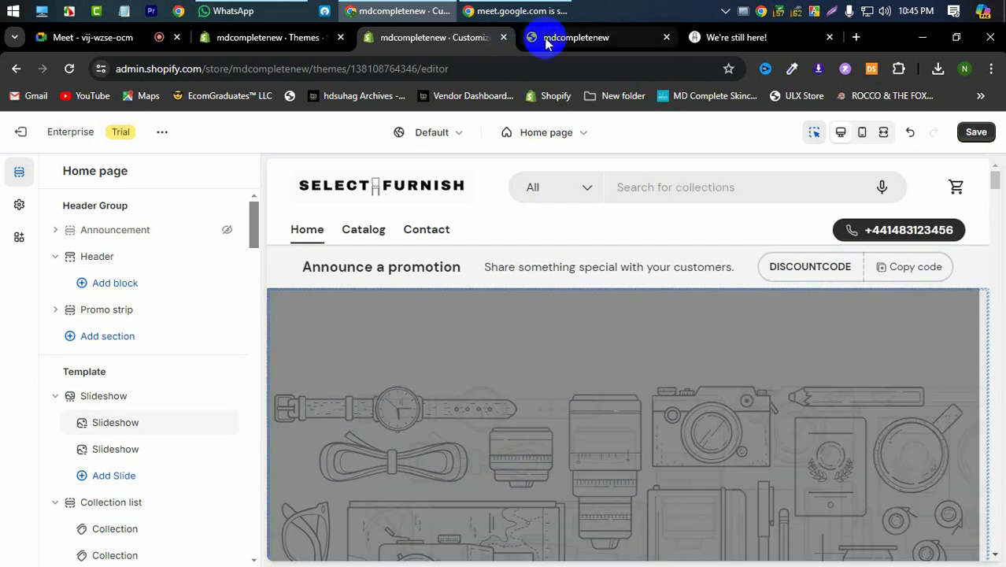
pyautogui.click(545, 37)
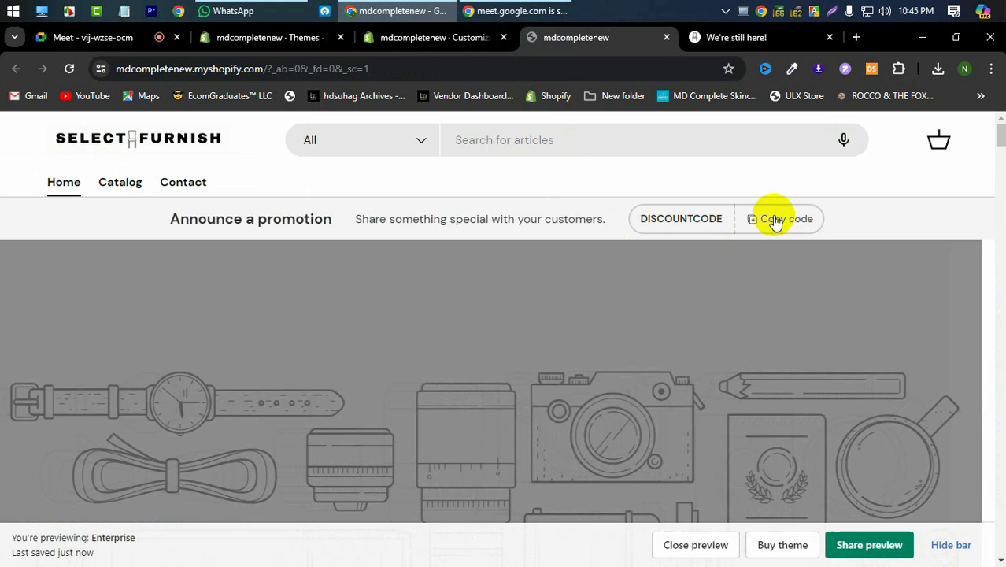
pyautogui.click(775, 219)
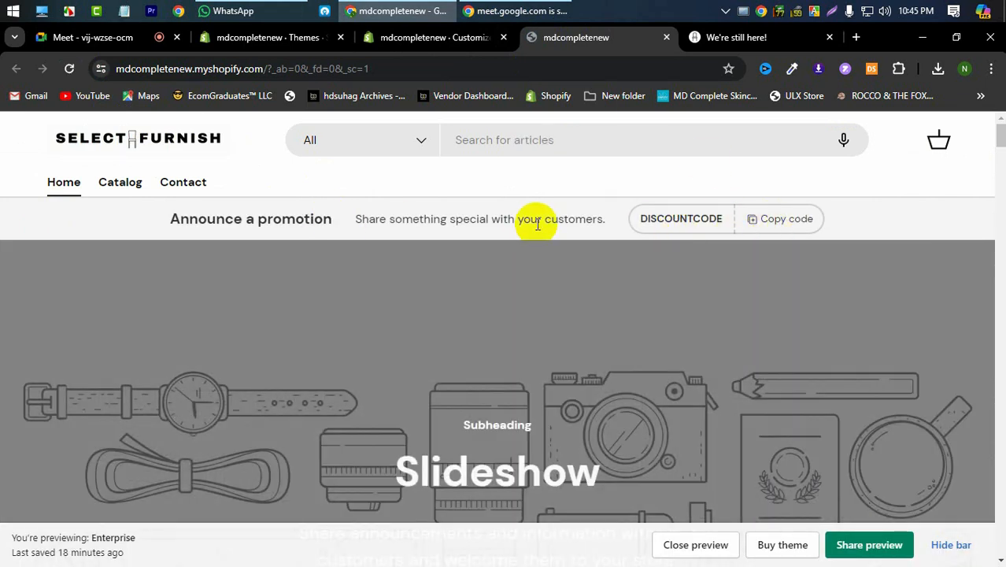
pyautogui.click(779, 224)
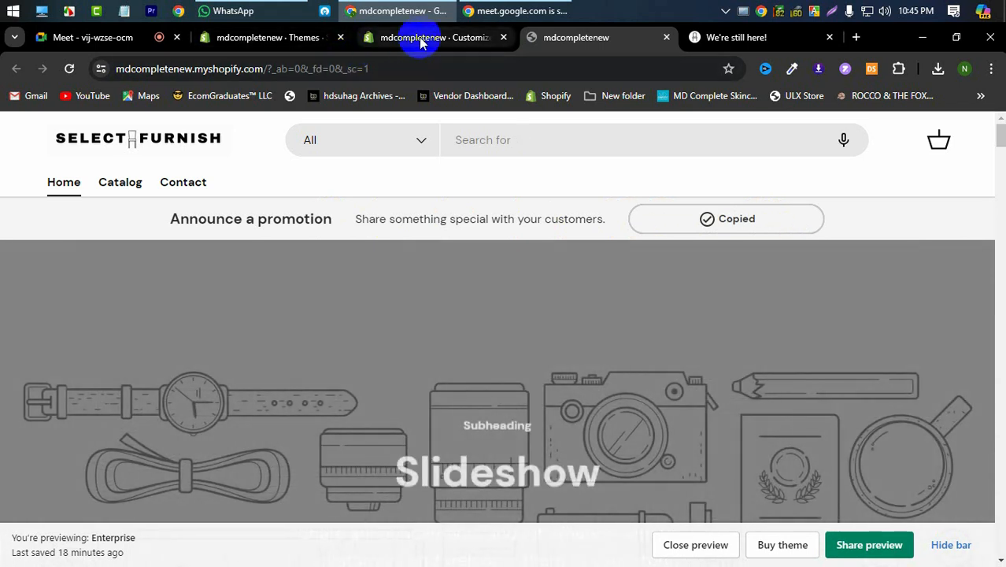
# Start a new amount off products discount from the store admin's Discounts page
pyautogui.click(421, 37)
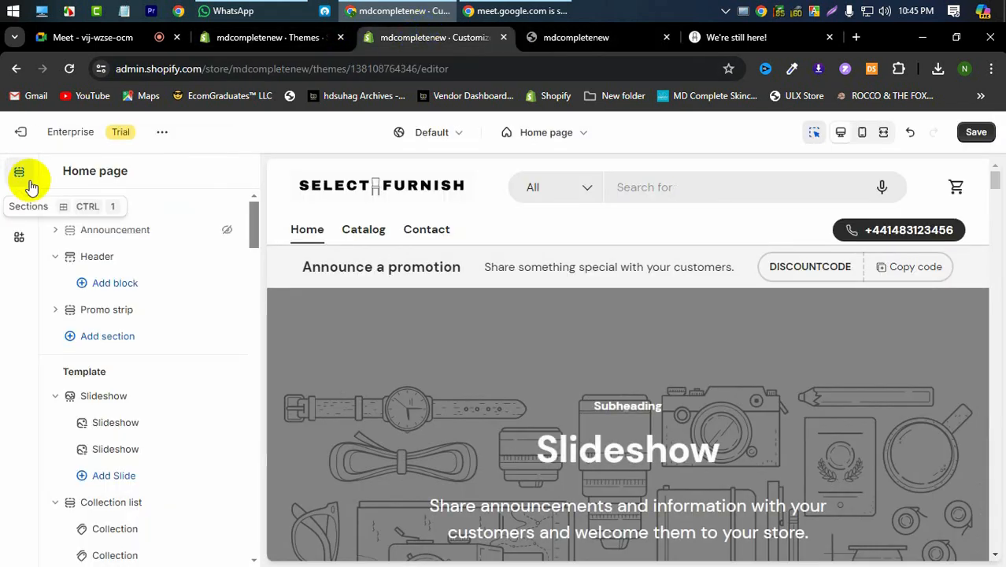
pyautogui.click(276, 38)
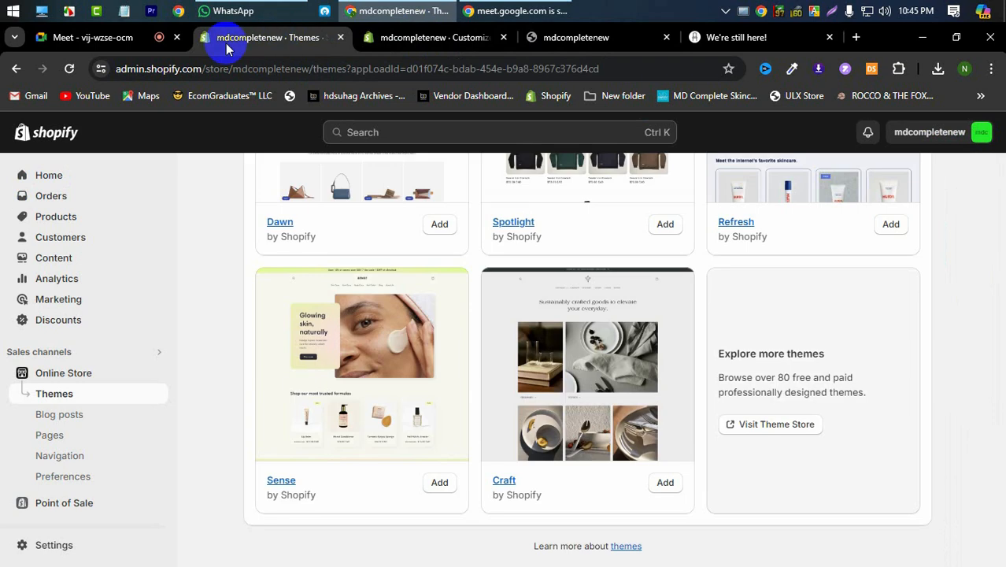
pyautogui.click(60, 323)
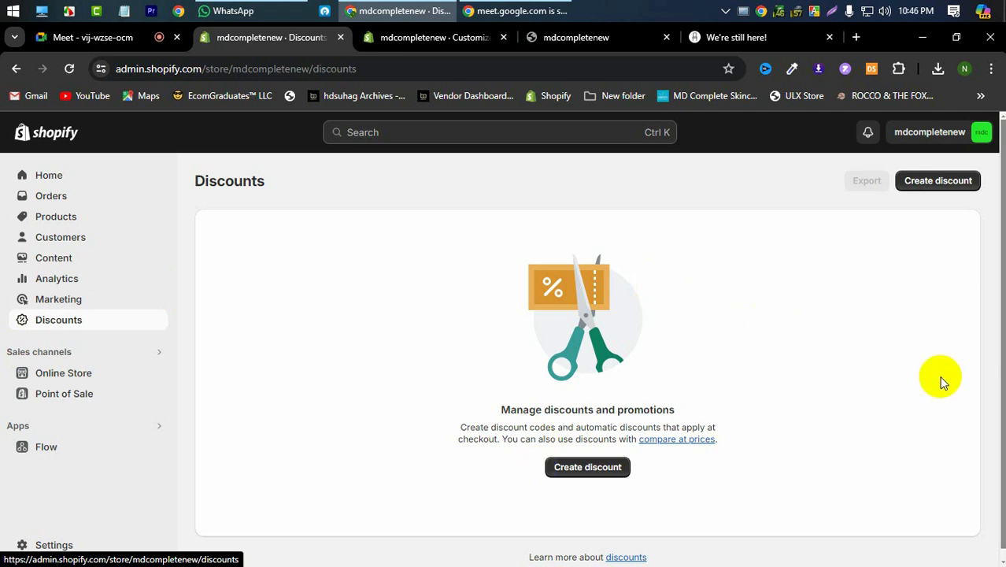
pyautogui.click(567, 467)
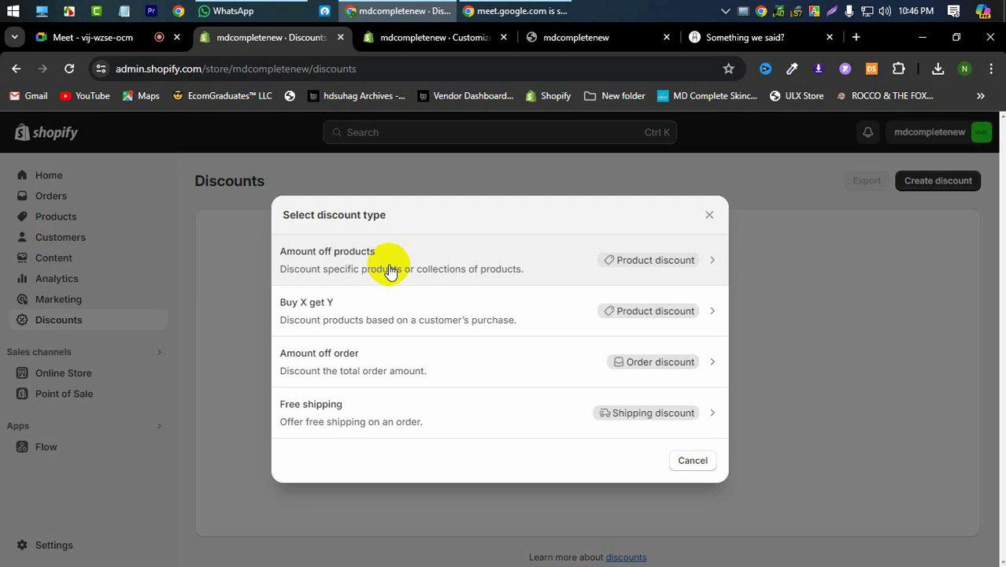
pyautogui.click(390, 270)
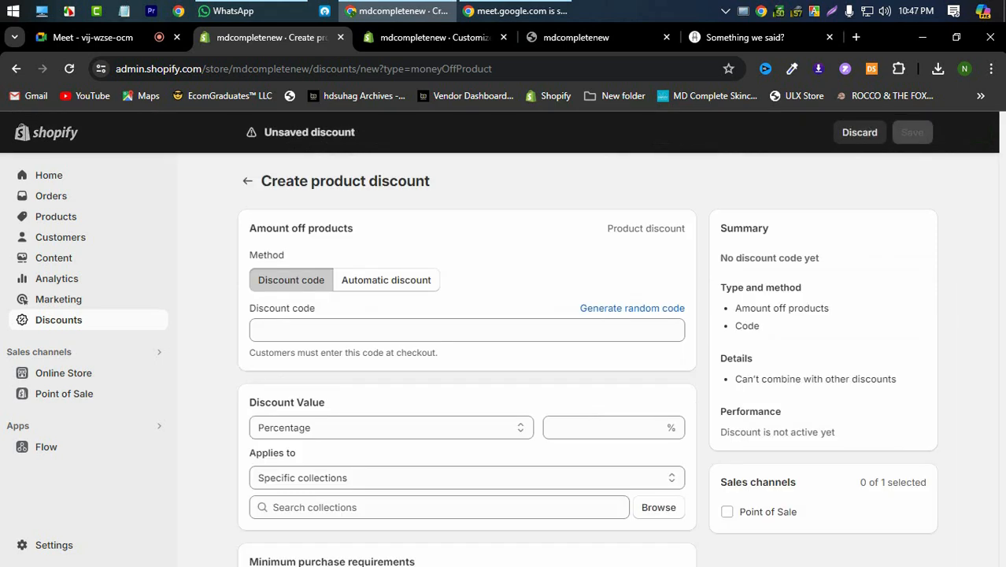
# Enter AB20 as the discount code for the new product discount
pyautogui.click(328, 330)
pyautogui.write('1')
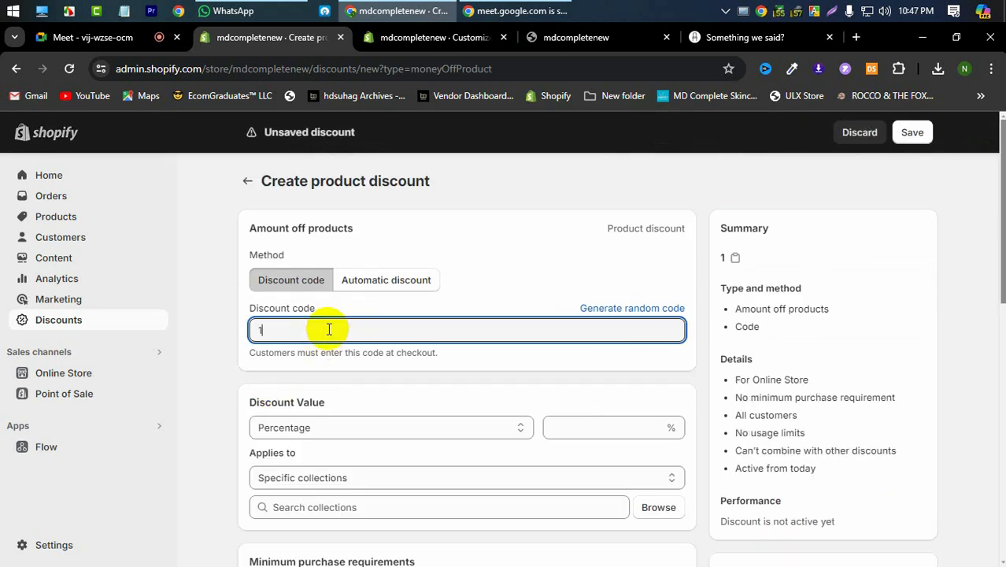
pyautogui.press('BackSpace')
pyautogui.write('AB20')
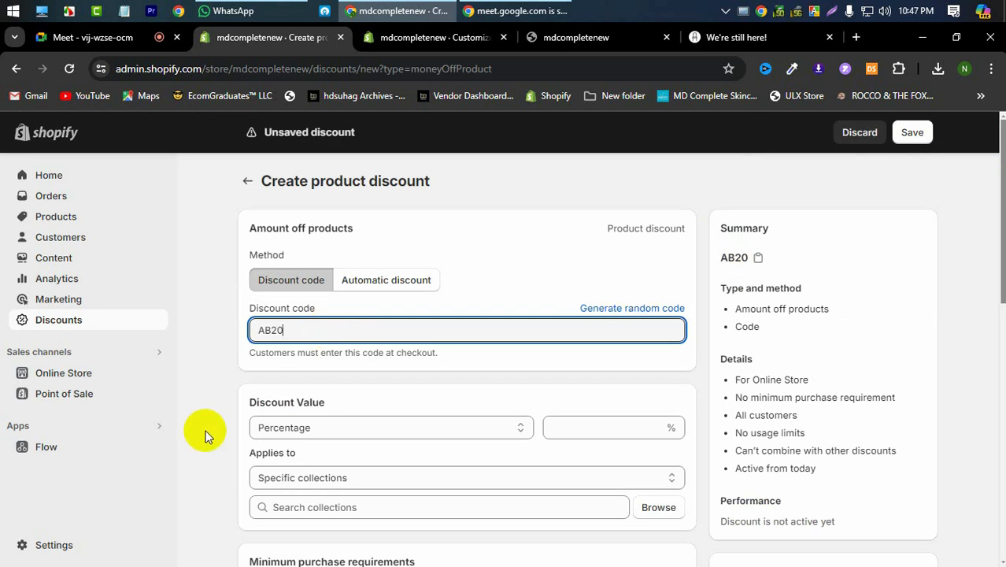
# Keep the discount value type as Percentage and set the value to 20%
pyautogui.click(333, 434)
pyautogui.click(335, 436)
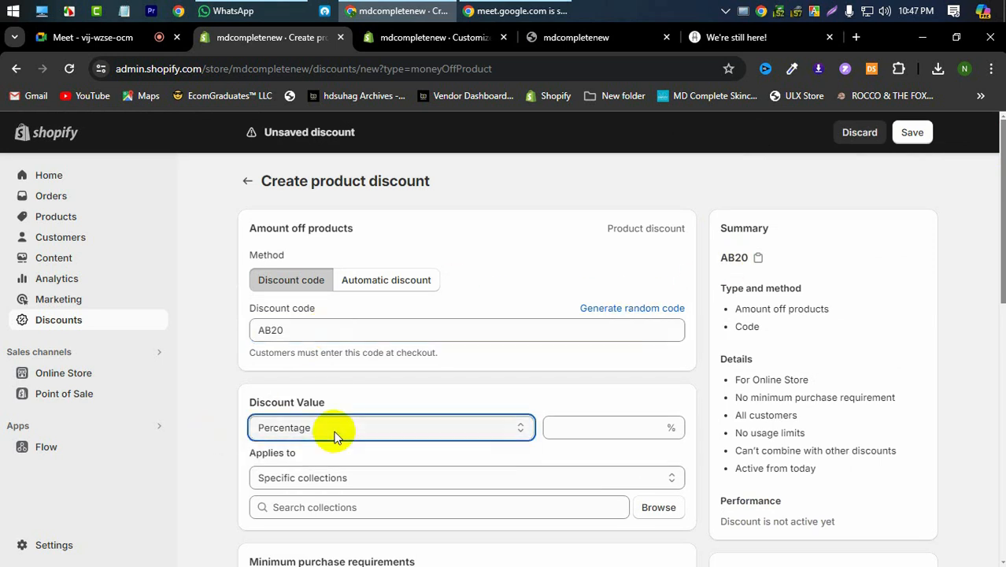
pyautogui.click(581, 422)
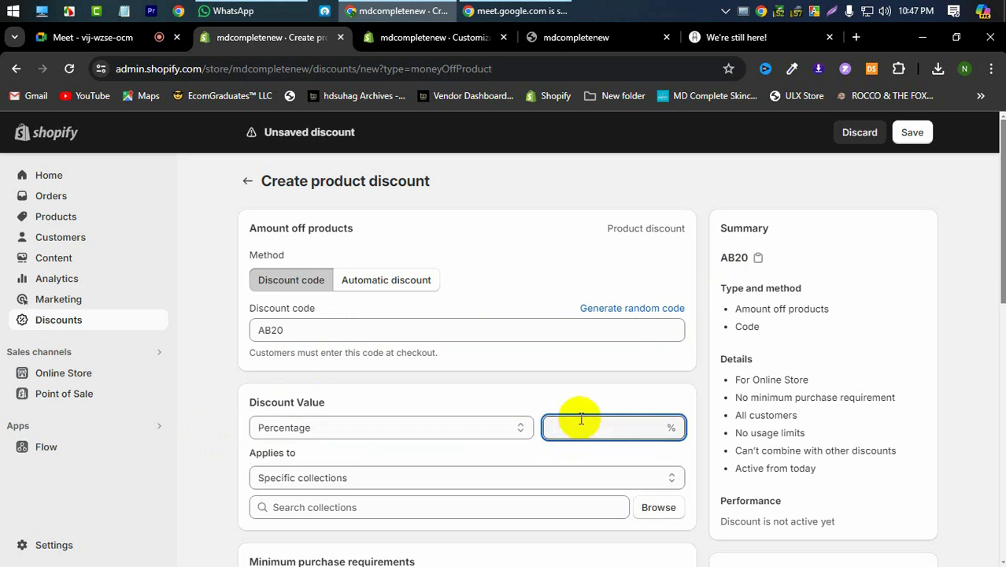
pyautogui.write('20')
pyautogui.click(483, 380)
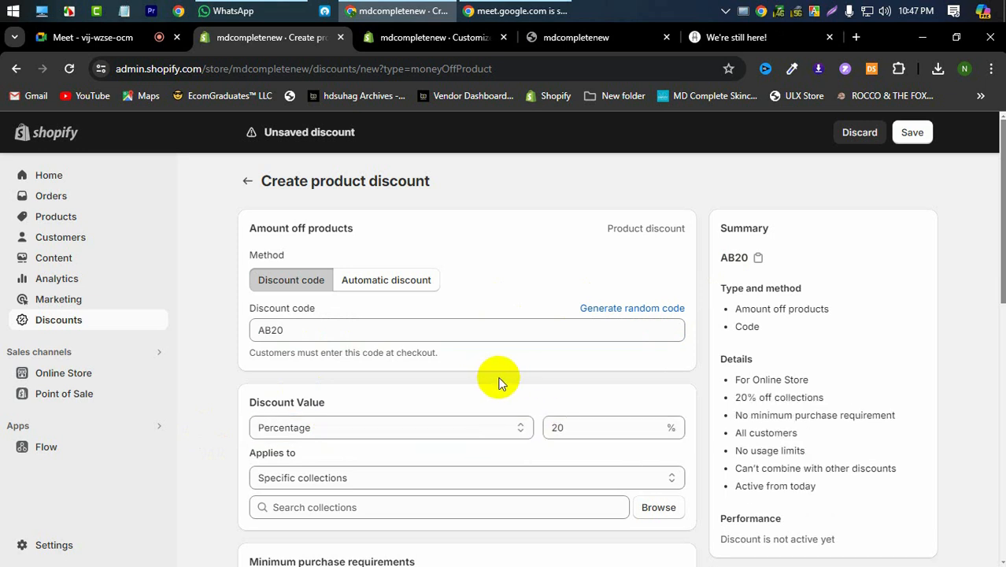
# Check which collections the discount can apply to, and close the collection list without selecting any
pyautogui.scroll(-3, 498, 382)
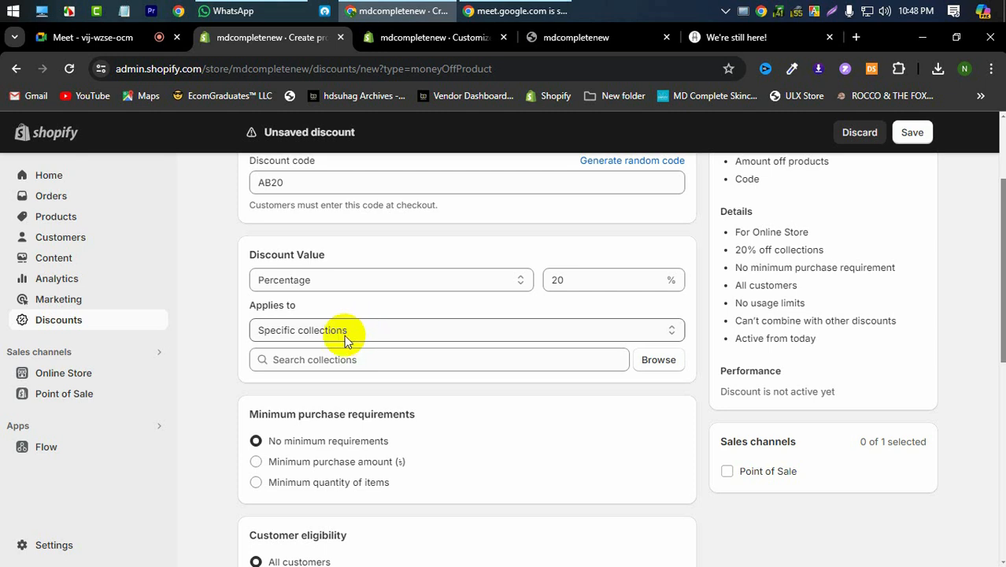
pyautogui.click(339, 335)
pyautogui.click(339, 335)
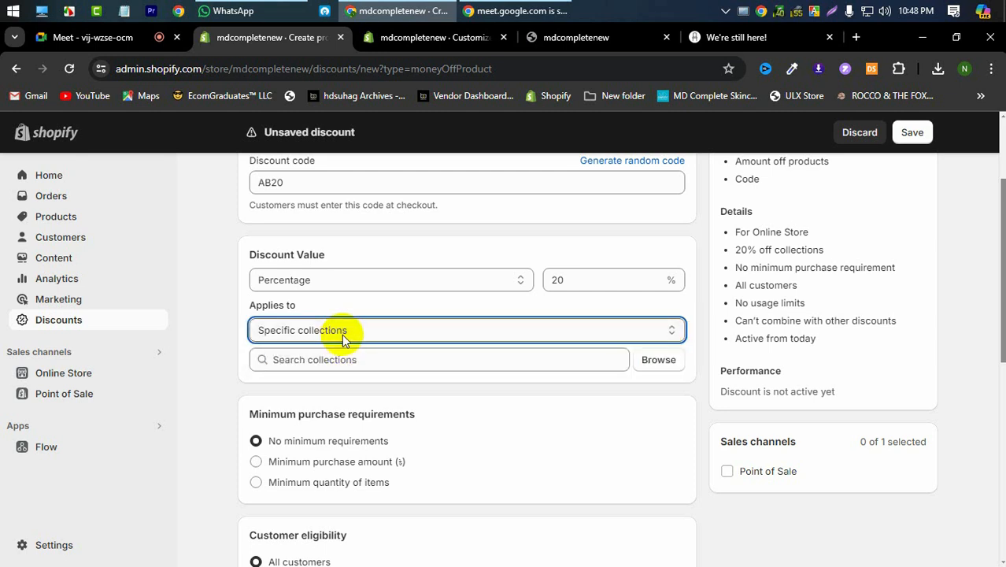
pyautogui.click(650, 366)
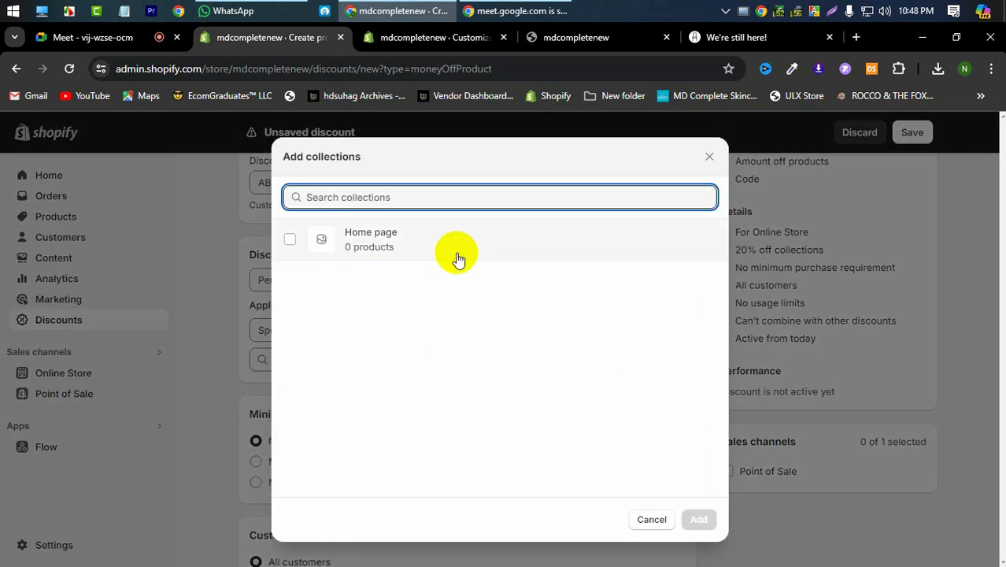
pyautogui.click(652, 519)
# Require a minimum purchase amount of 2000 for the discount
pyautogui.scroll(-2, 287, 363)
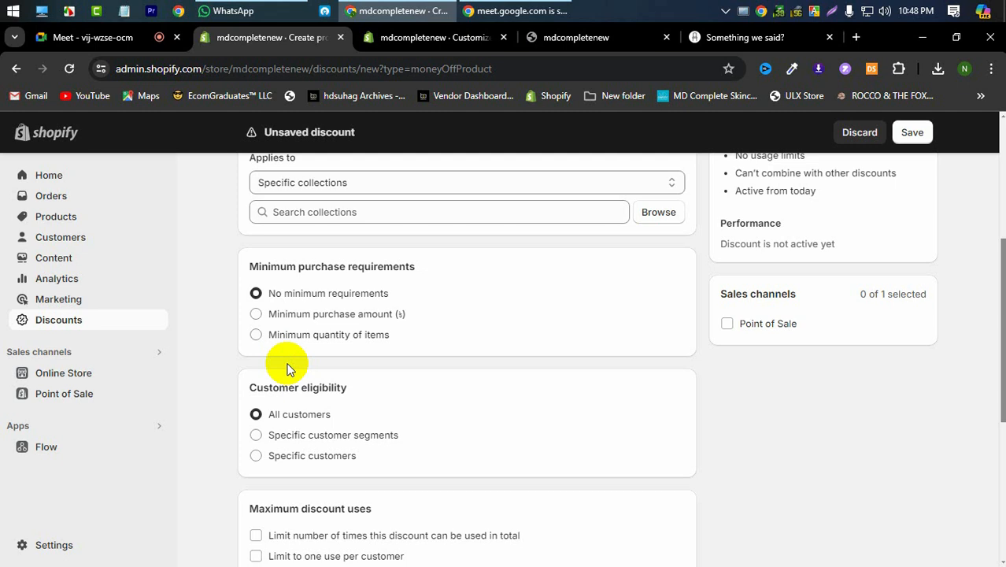
pyautogui.click(256, 314)
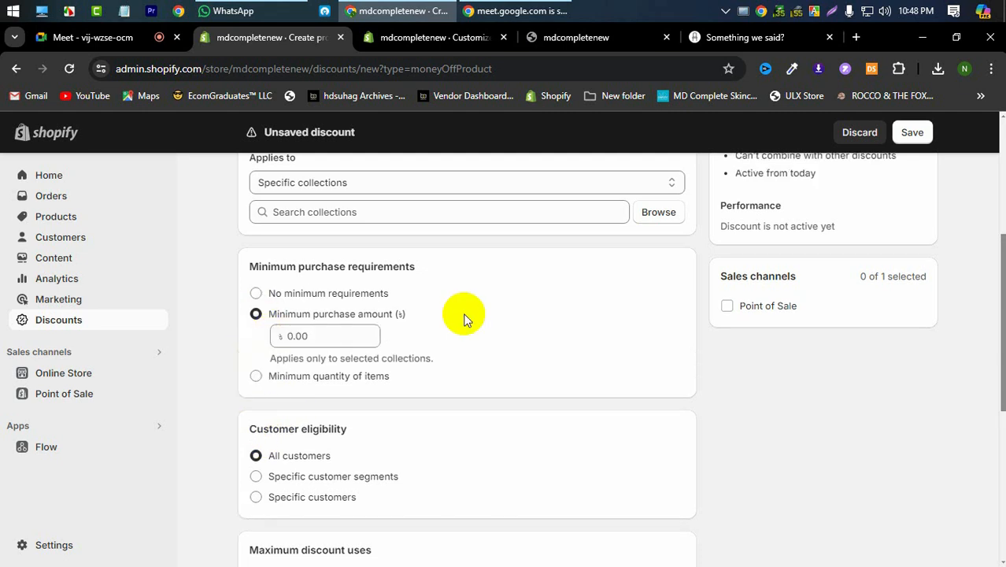
pyautogui.click(298, 336)
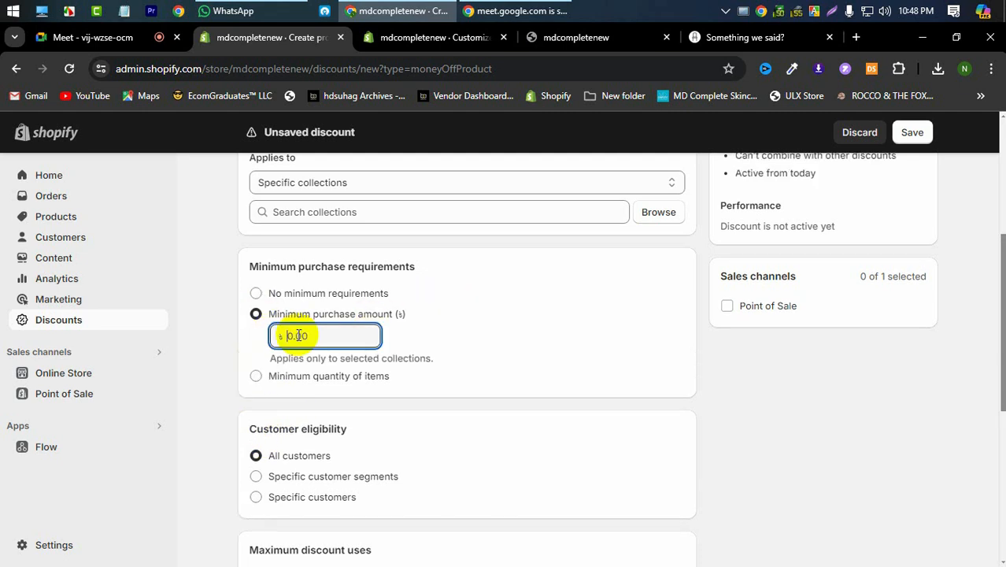
pyautogui.write('2000')
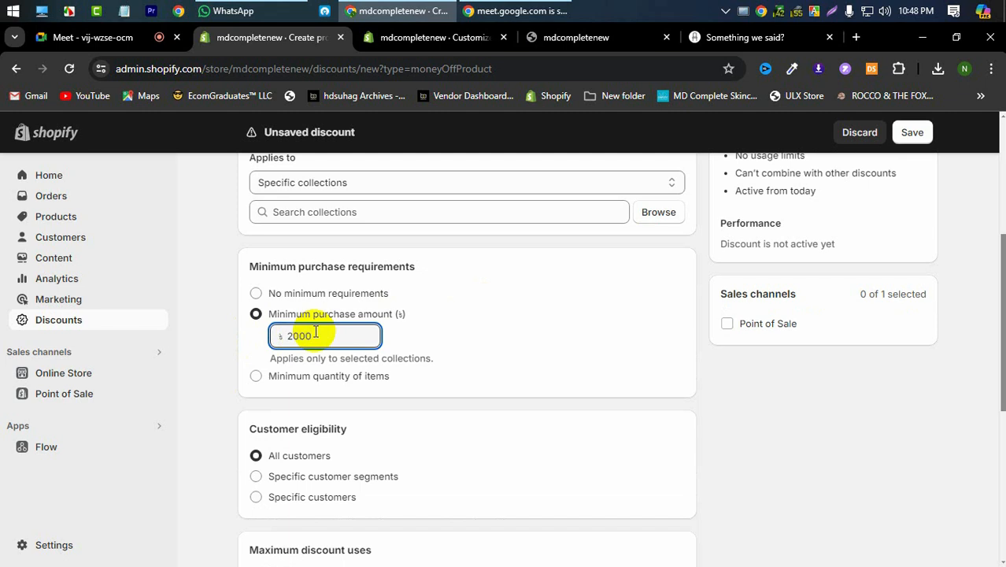
pyautogui.click(505, 335)
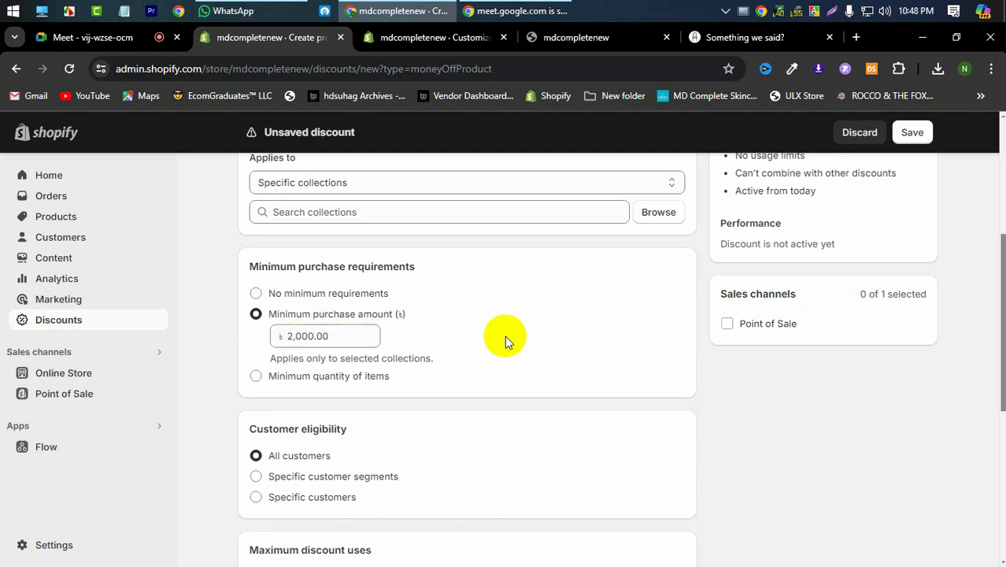
# Examine the specific customers and customer segments choices under customer eligibility, and switch back to all customers
pyautogui.scroll(-2, 505, 336)
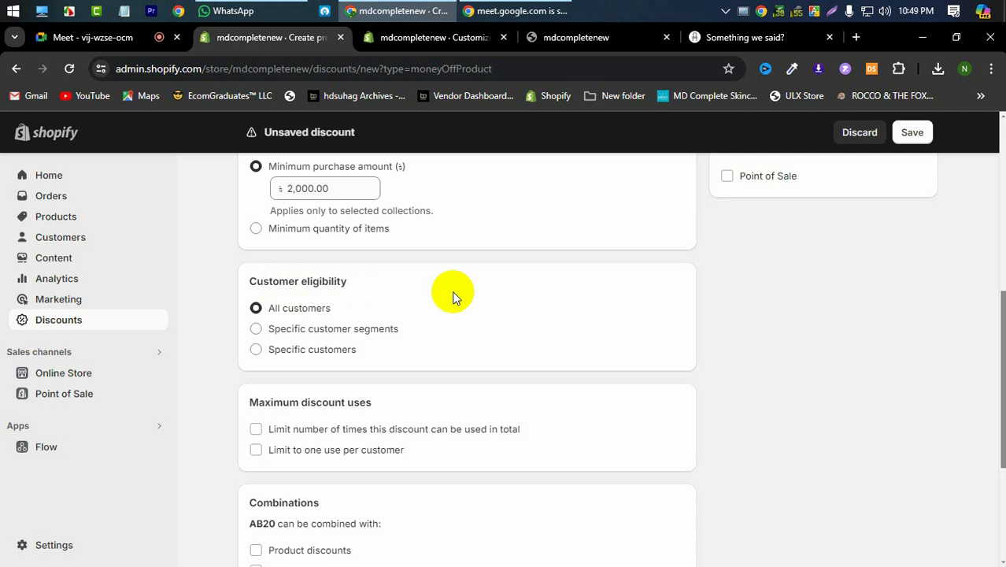
pyautogui.click(256, 350)
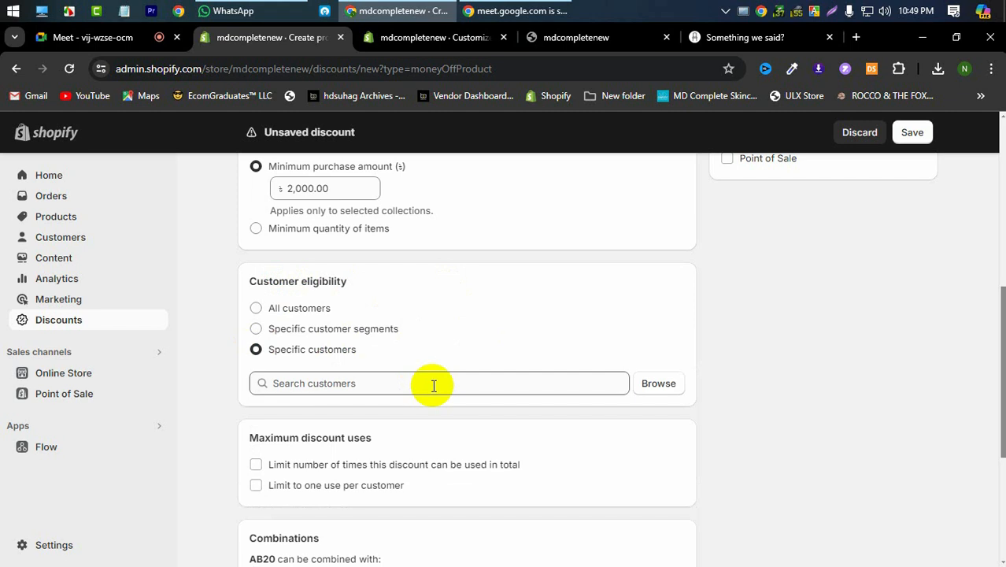
pyautogui.click(657, 383)
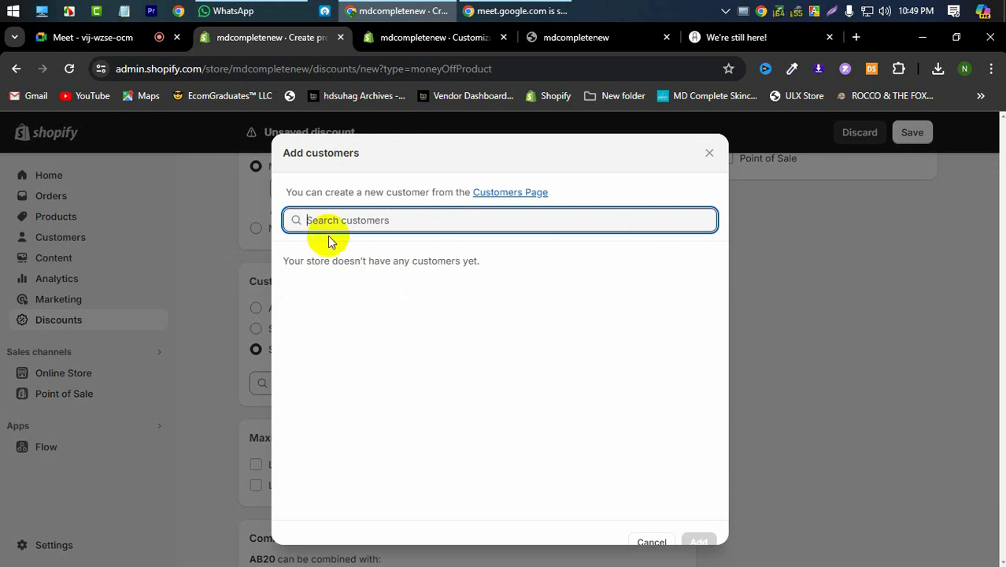
pyautogui.click(710, 153)
pyautogui.click(259, 308)
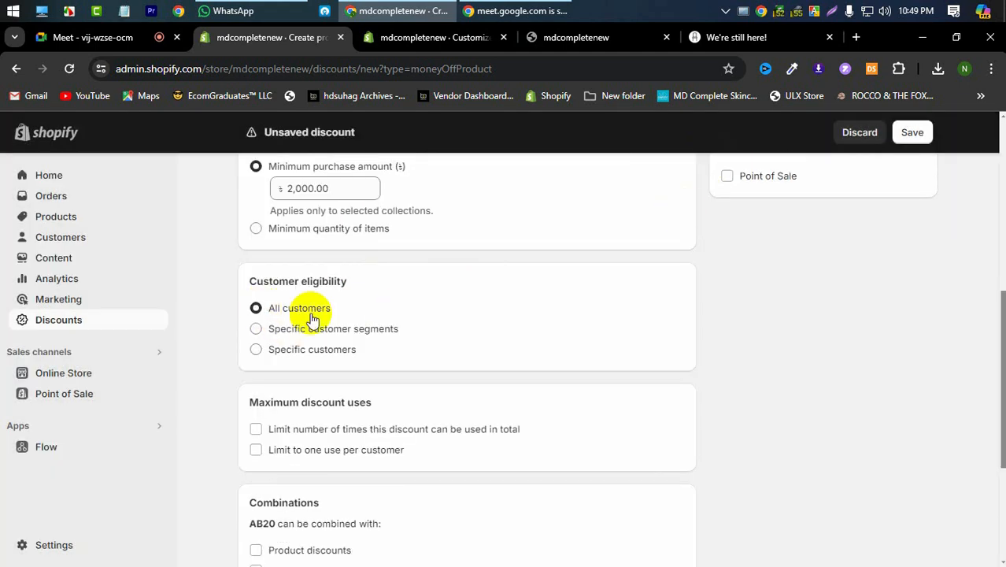
pyautogui.click(258, 329)
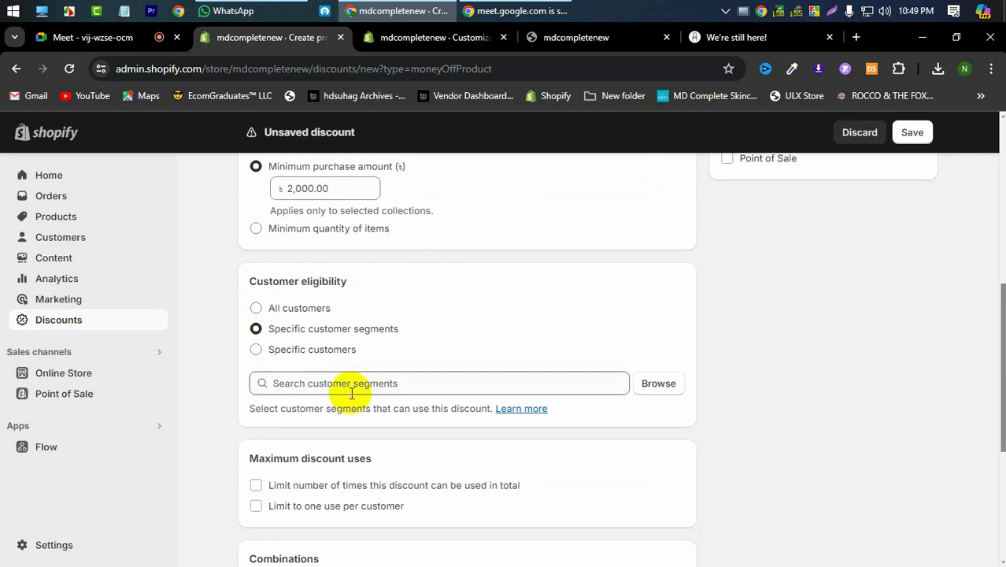
pyautogui.click(642, 383)
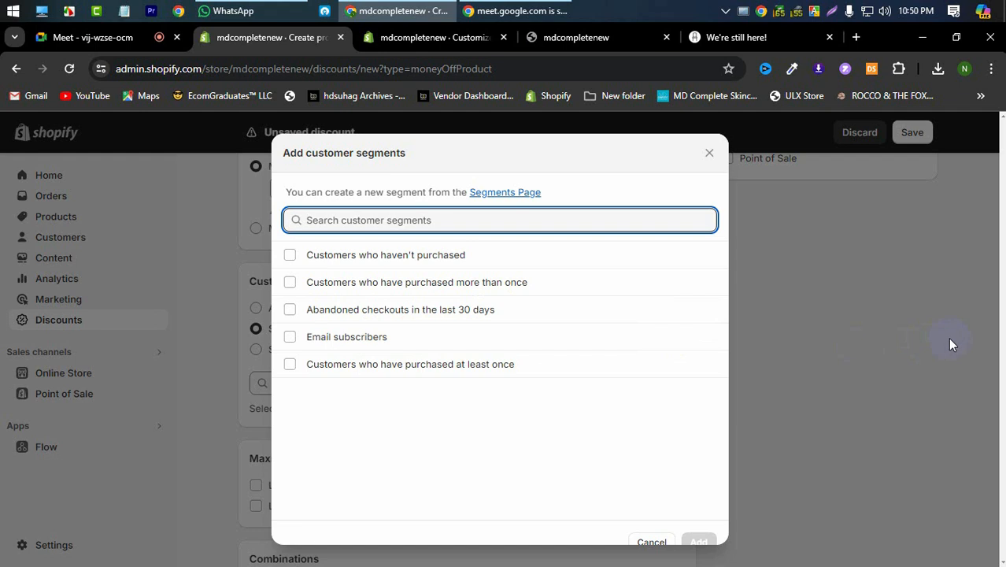
pyautogui.click(948, 337)
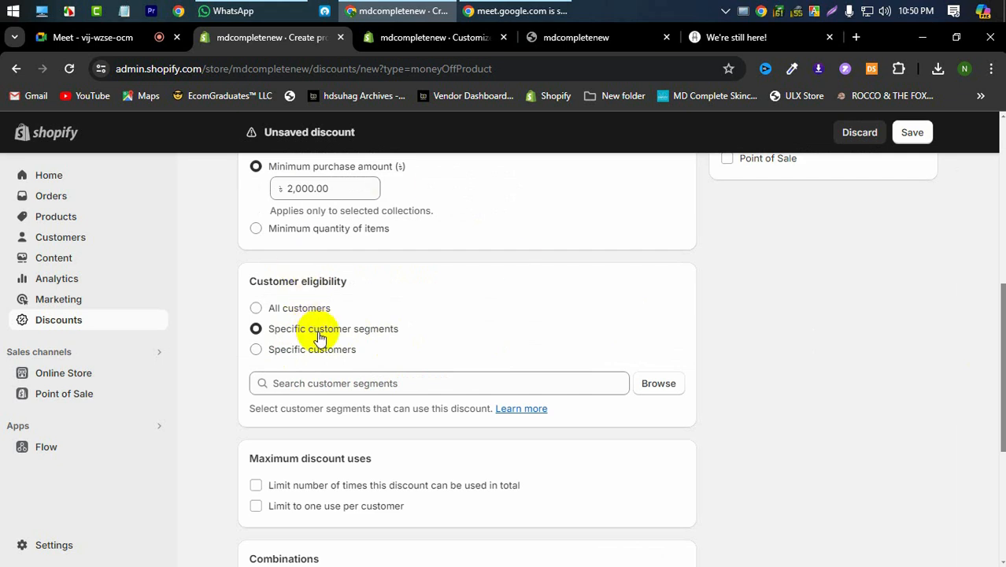
pyautogui.click(311, 309)
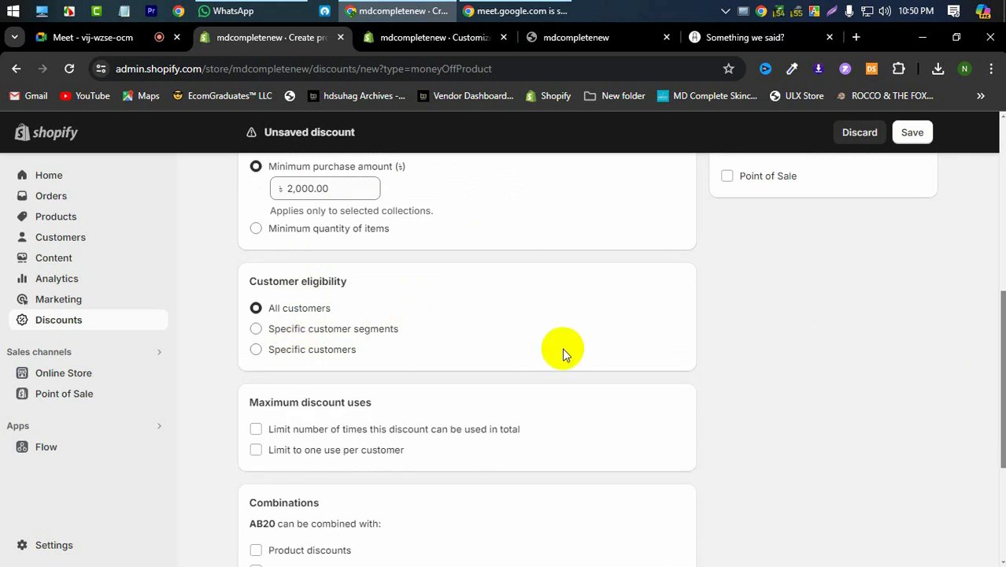
# Restrict the discount's eligibility to the customer segment "Customers who have purchased more than once"
pyautogui.click(384, 331)
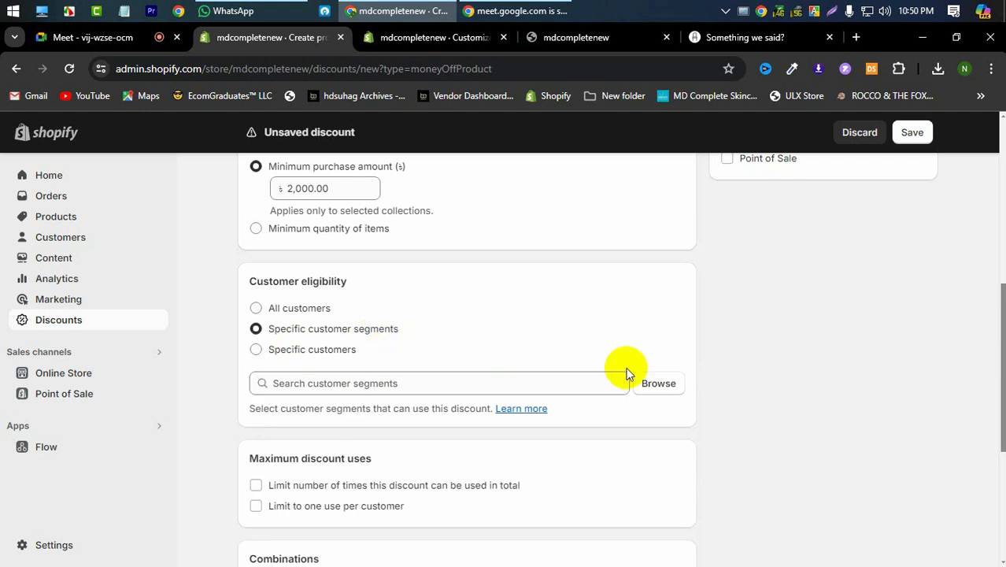
pyautogui.click(655, 383)
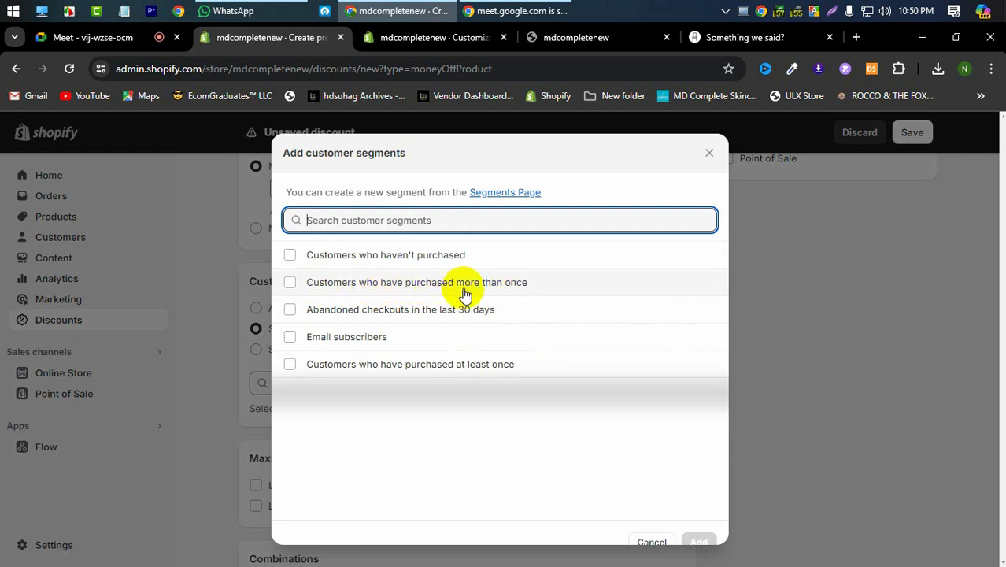
pyautogui.click(526, 285)
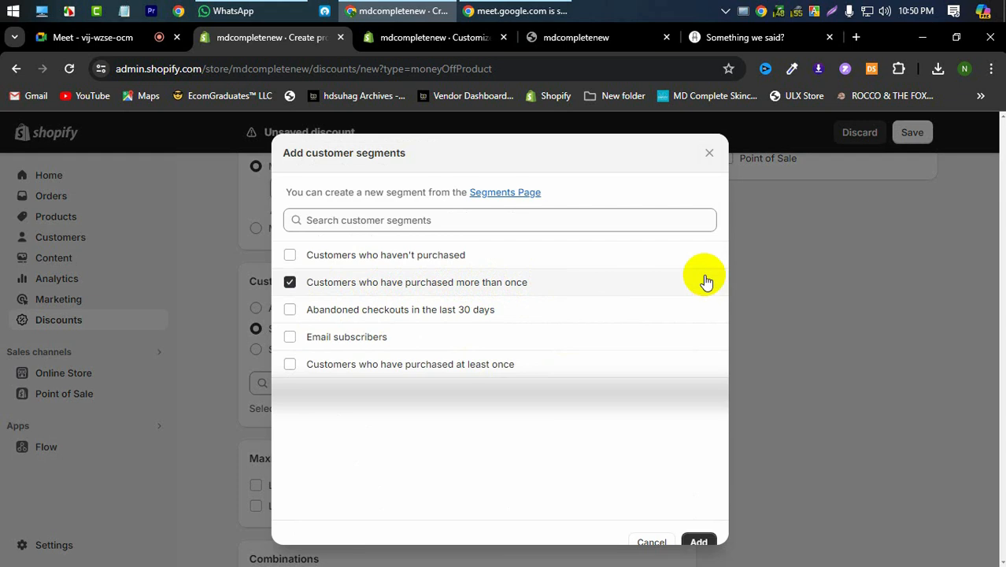
pyautogui.click(699, 542)
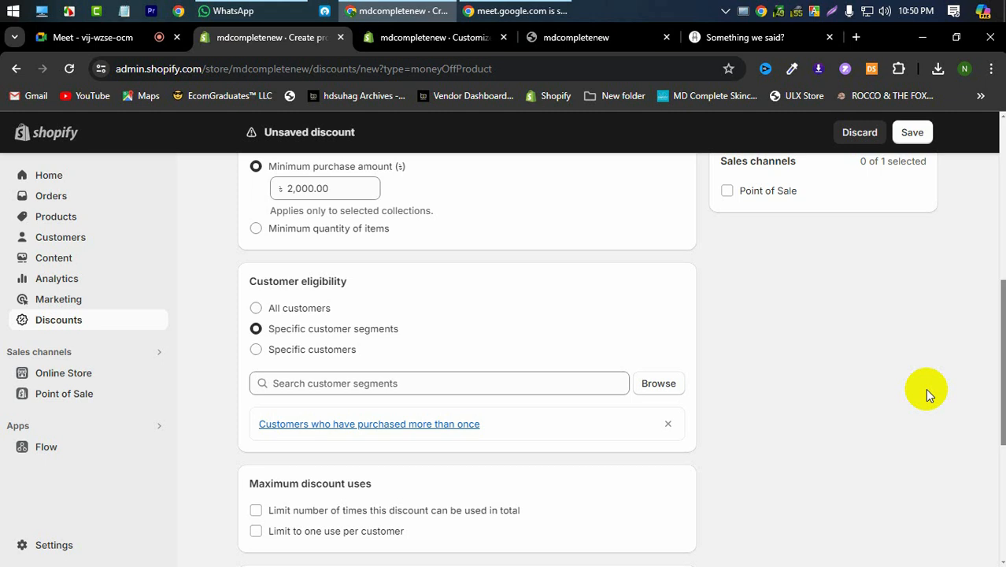
# Limit the discount to one use per customer and give it an end date of 2024-06-30
pyautogui.scroll(-1, 845, 342)
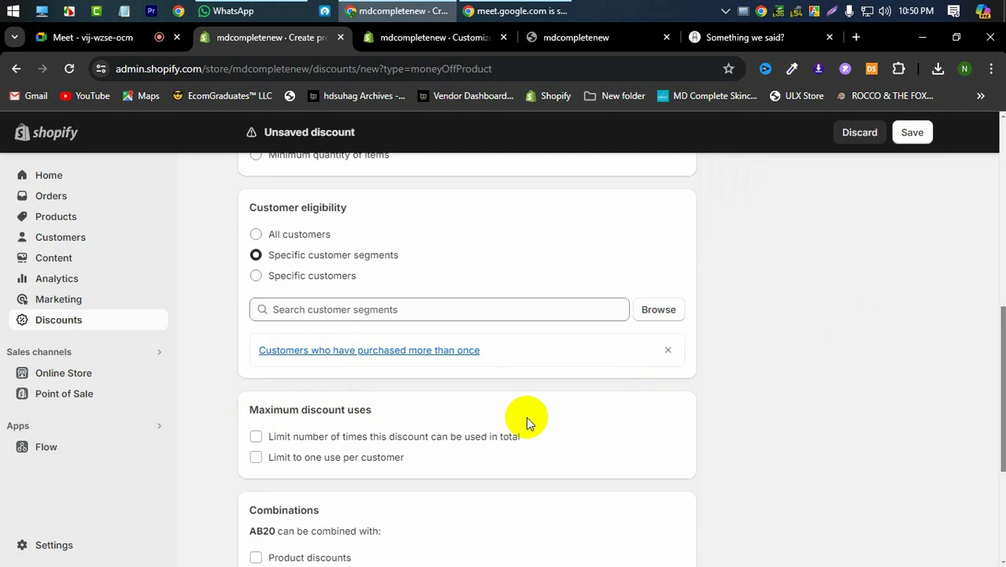
pyautogui.click(256, 456)
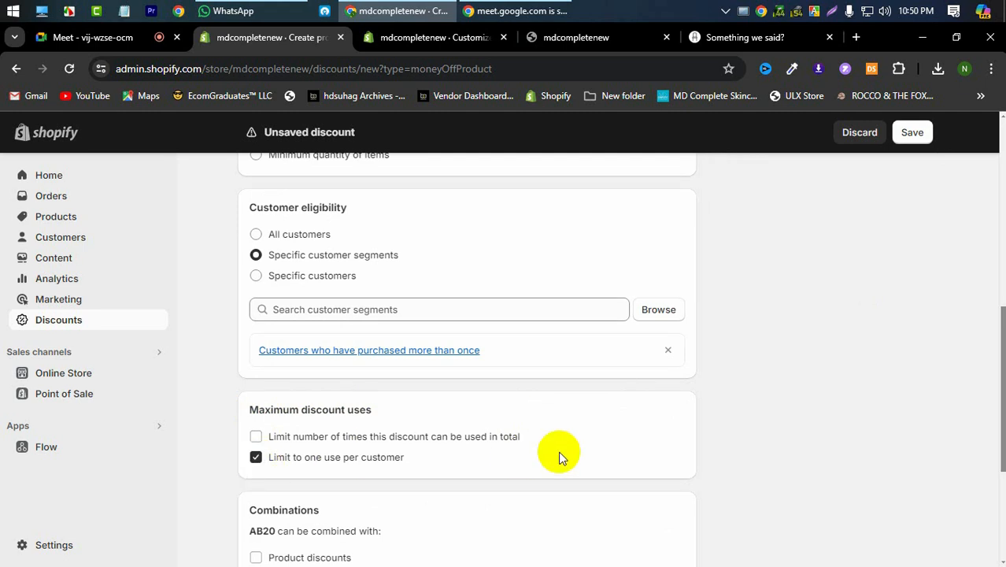
pyautogui.scroll(-3, 555, 445)
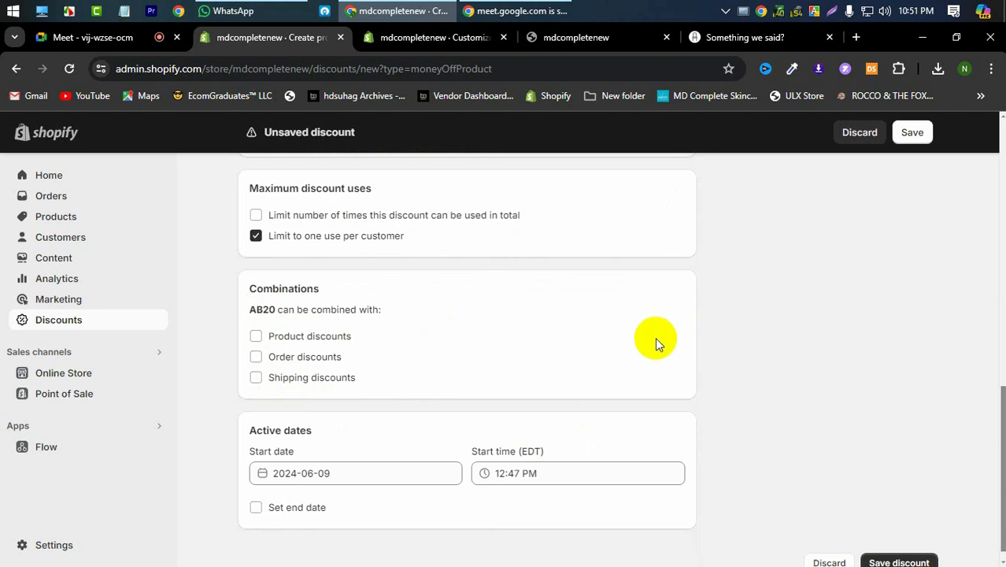
pyautogui.click(372, 475)
pyautogui.click(764, 457)
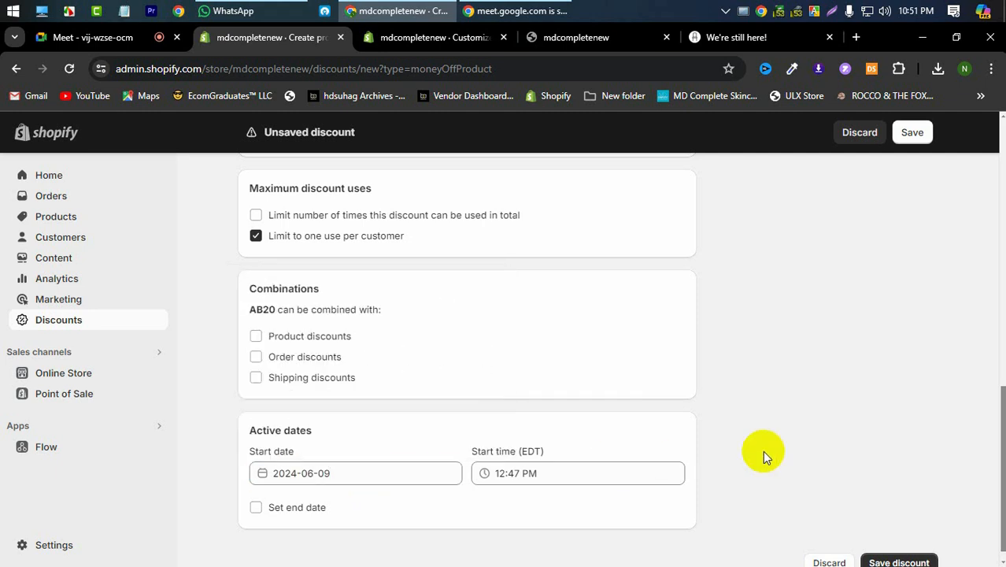
pyautogui.click(275, 509)
pyautogui.scroll(-2, 657, 465)
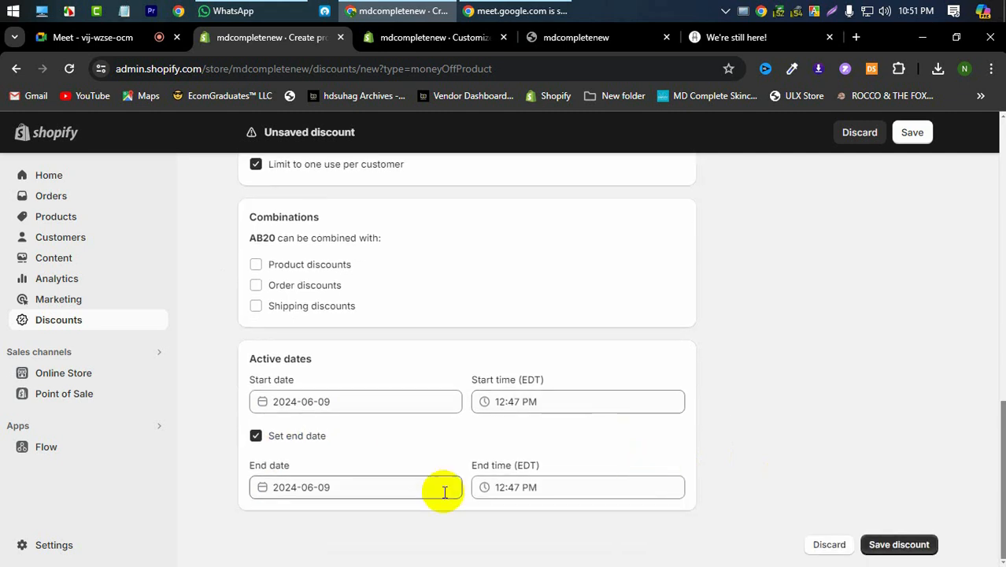
pyautogui.click(407, 488)
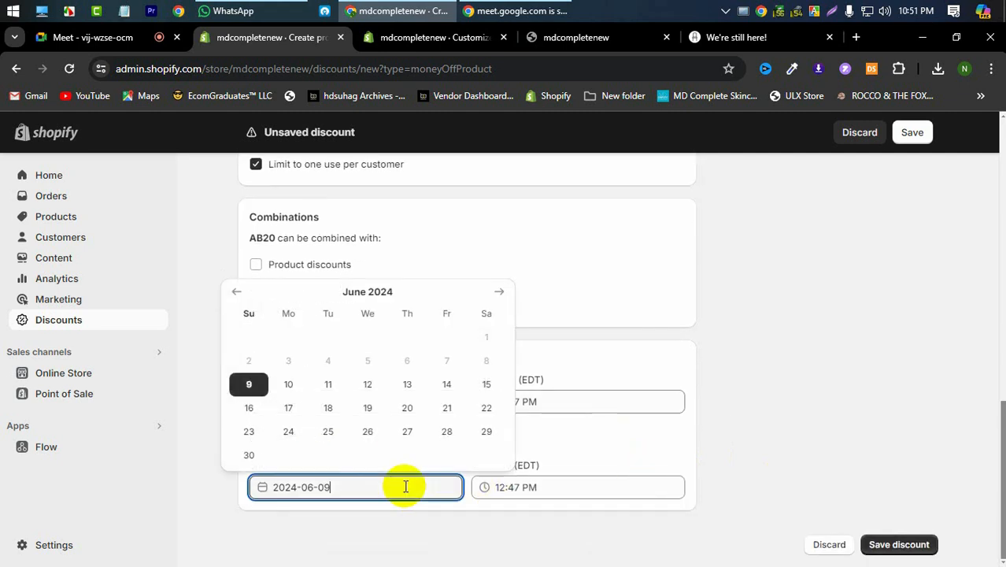
pyautogui.click(250, 456)
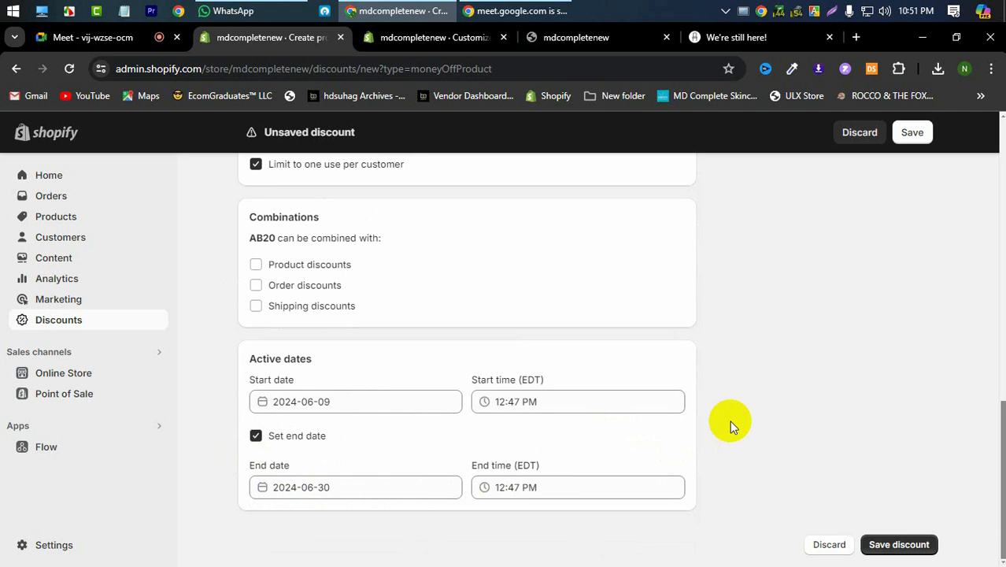
# Try to save the AB20 discount and go to the entry that needs correcting
pyautogui.scroll(10, 733, 421)
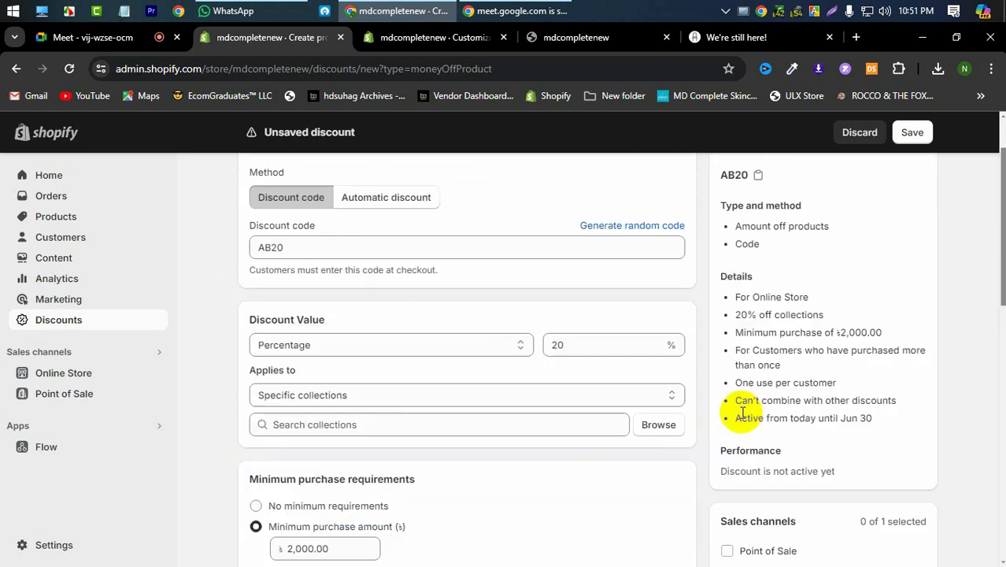
pyautogui.click(912, 132)
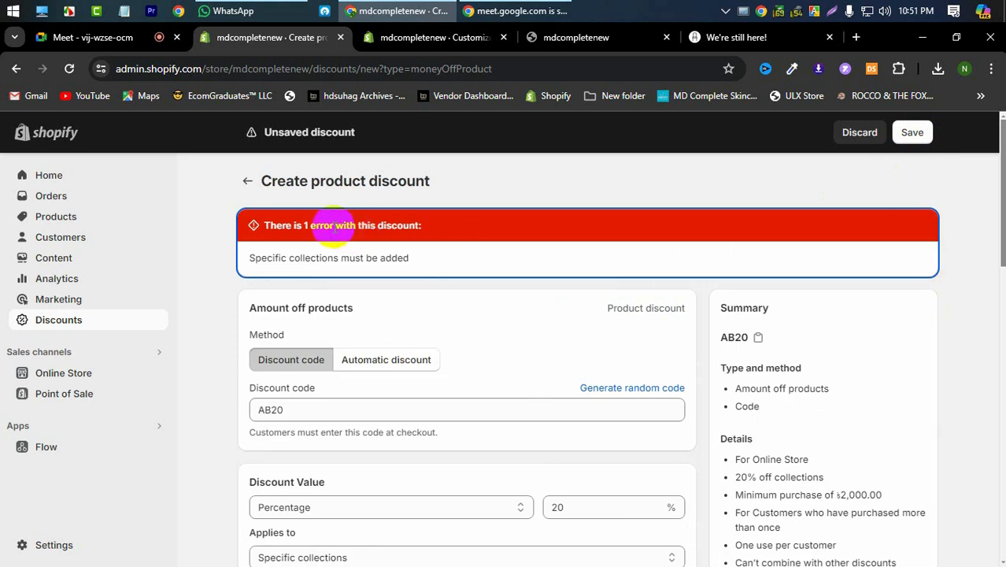
pyautogui.click(382, 257)
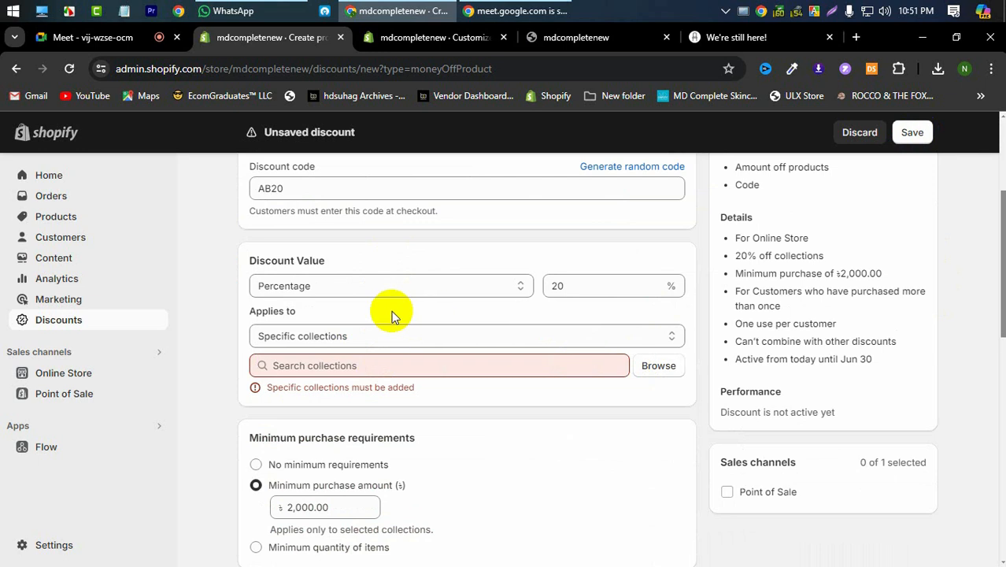
# Add the Home page collection to the specific collections the discount applies to, and save the discount
pyautogui.click(330, 338)
pyautogui.click(333, 337)
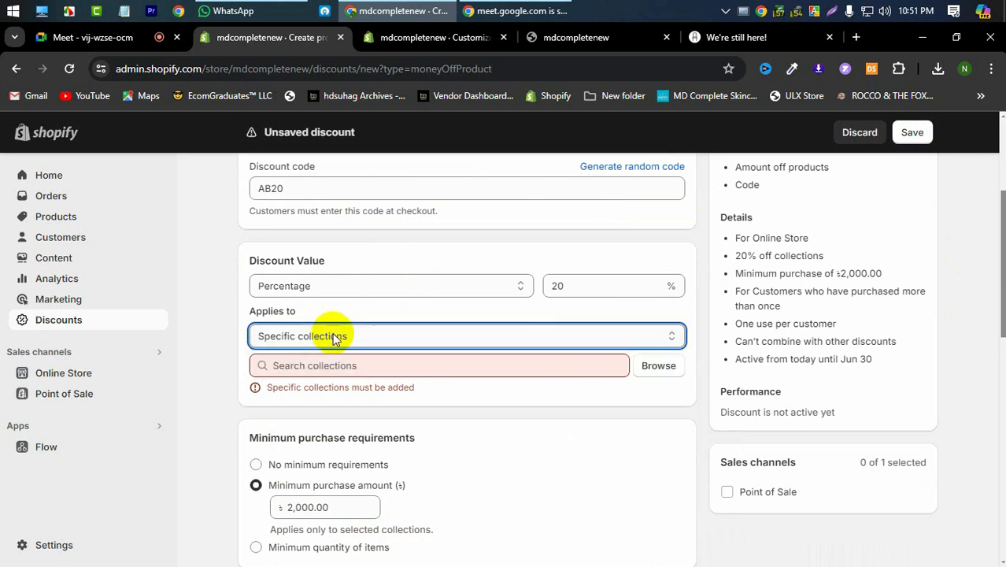
pyautogui.click(352, 339)
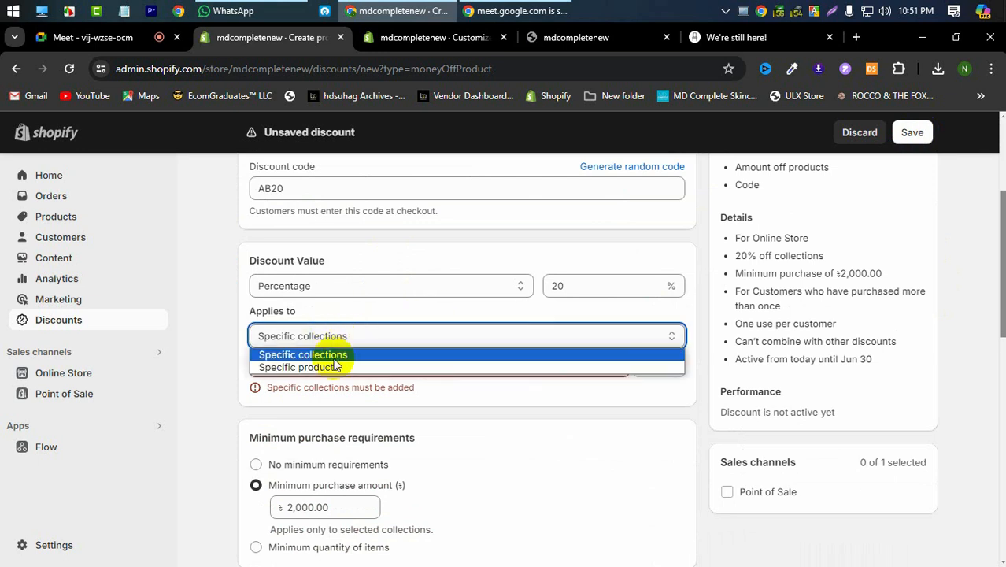
pyautogui.click(307, 355)
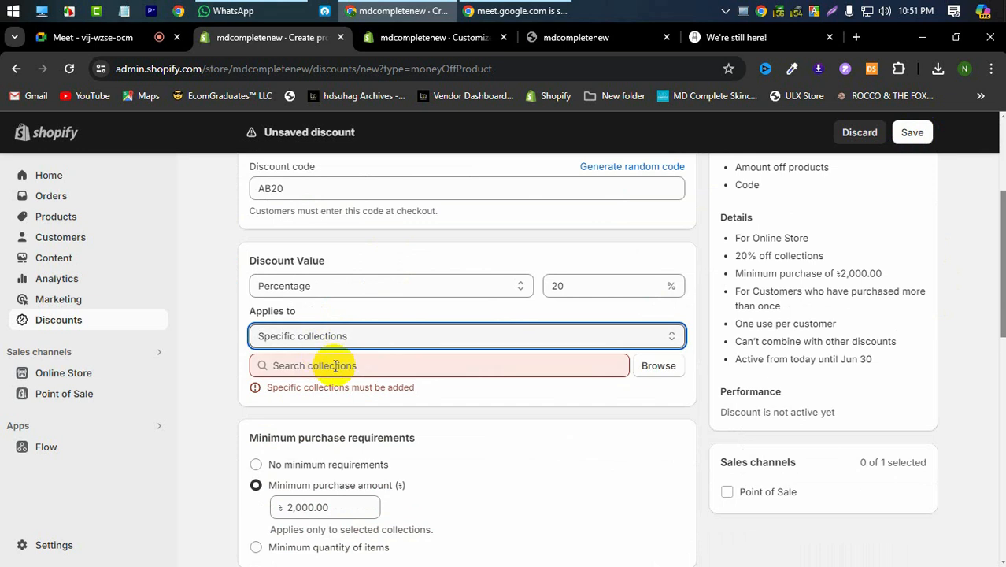
pyautogui.click(662, 369)
pyautogui.click(367, 250)
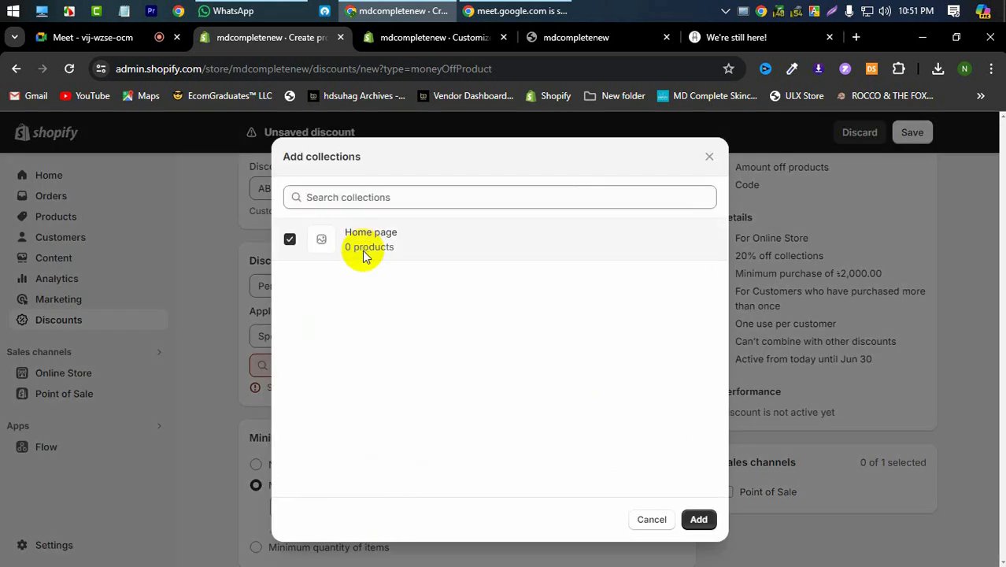
pyautogui.click(705, 521)
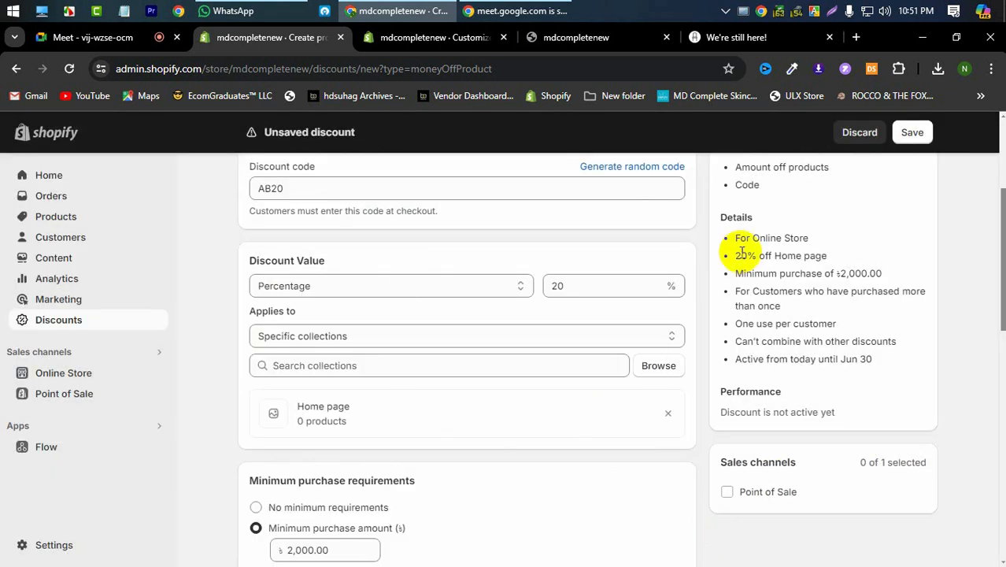
pyautogui.click(917, 134)
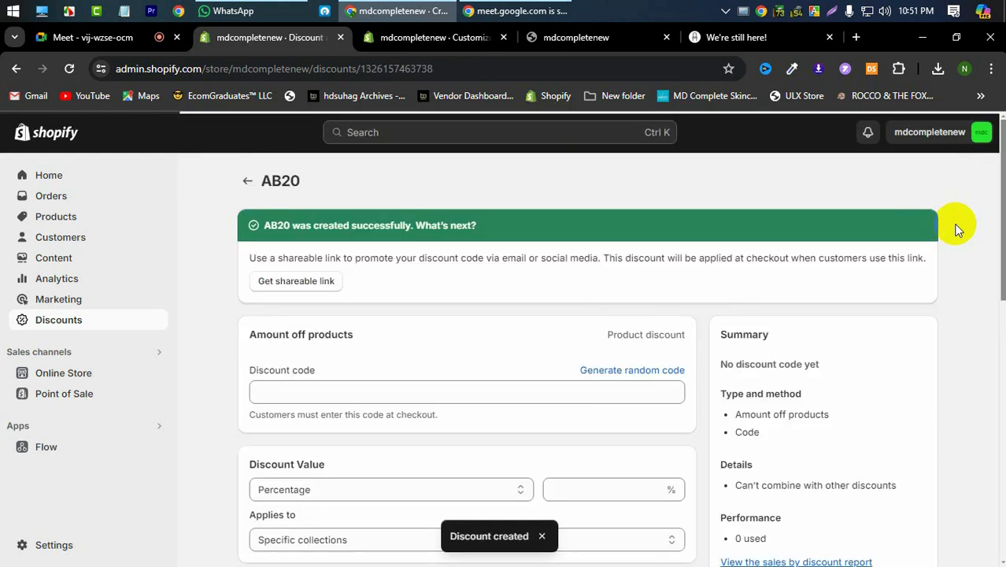
# Copy the AB20 discount code and switch back to the theme editor
pyautogui.click(268, 392)
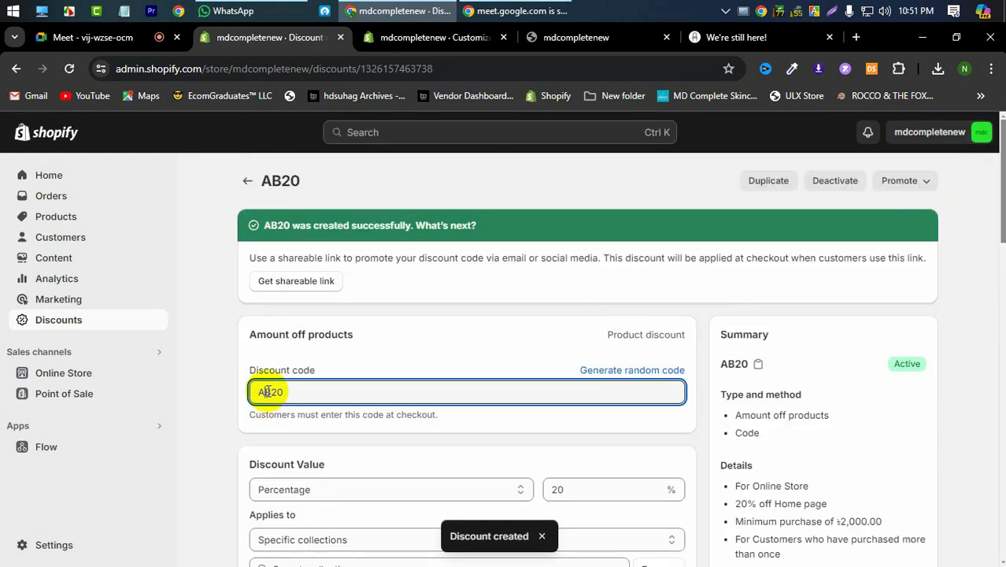
pyautogui.doubleClick(268, 393)
pyautogui.rightClick(268, 391)
pyautogui.click(313, 127)
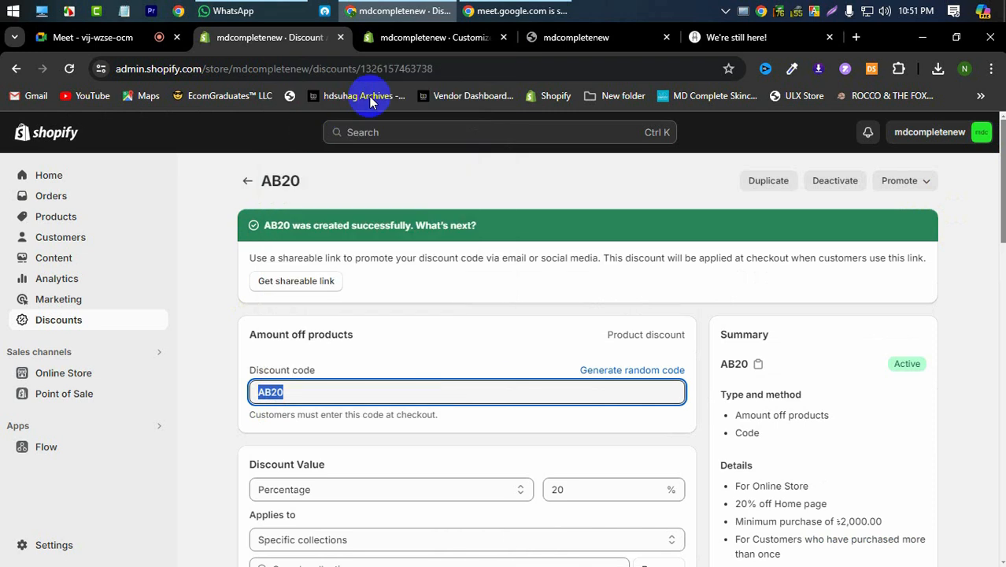
pyautogui.click(439, 40)
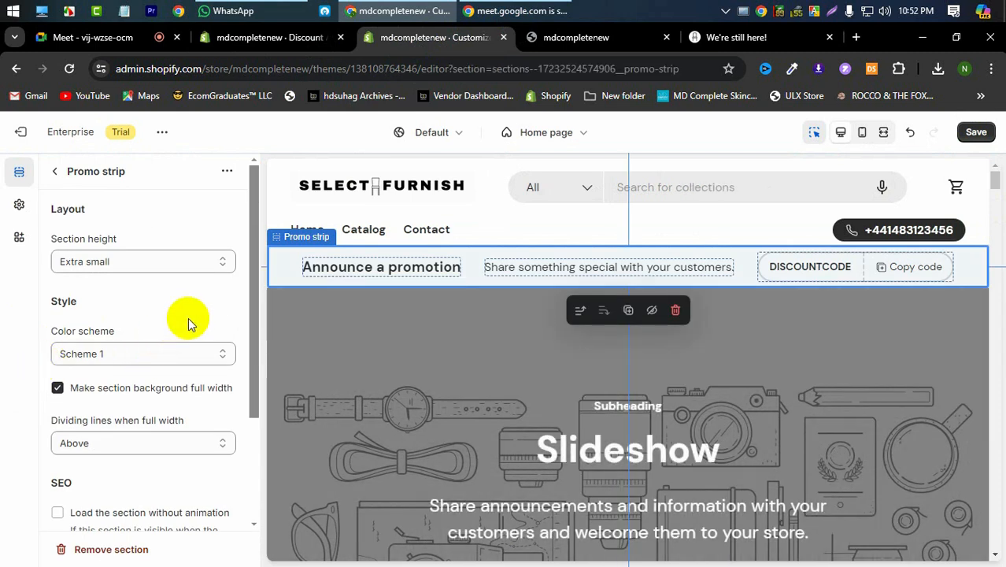
# Examine the promo strip's color scheme, dividing line and theme settings, as well as the options of its heading block
pyautogui.scroll(-2, 188, 310)
pyautogui.scroll(2, 173, 310)
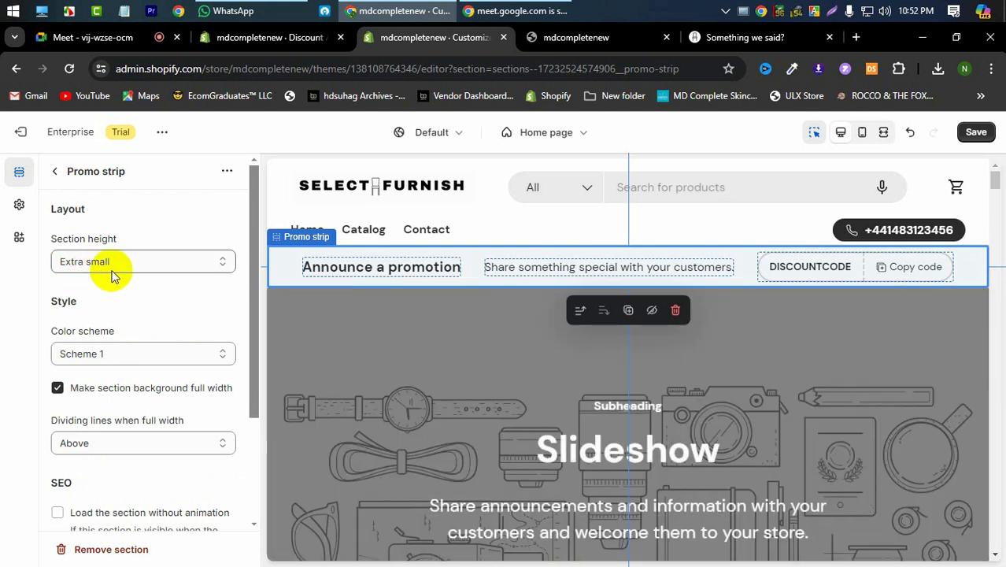
pyautogui.click(133, 359)
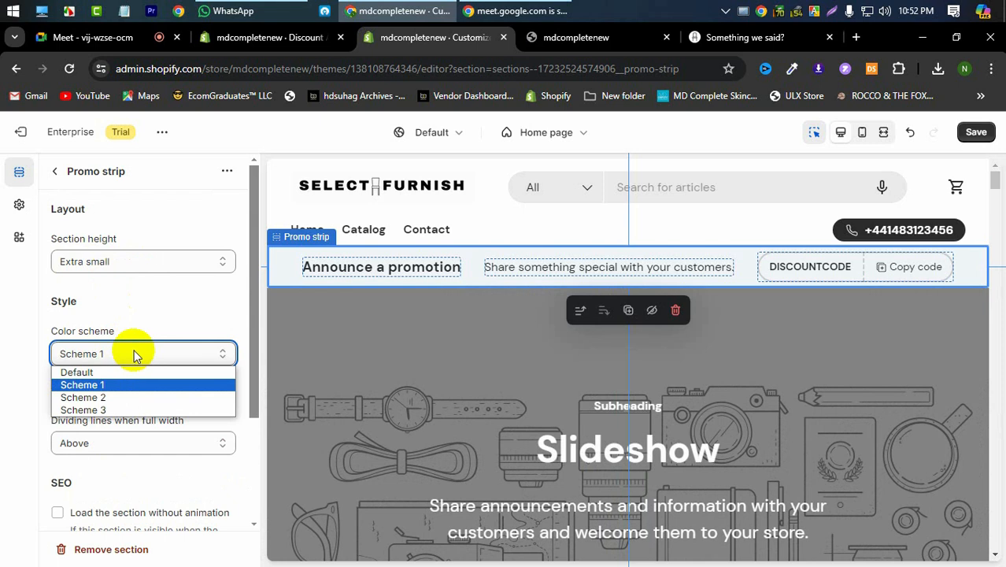
pyautogui.click(119, 357)
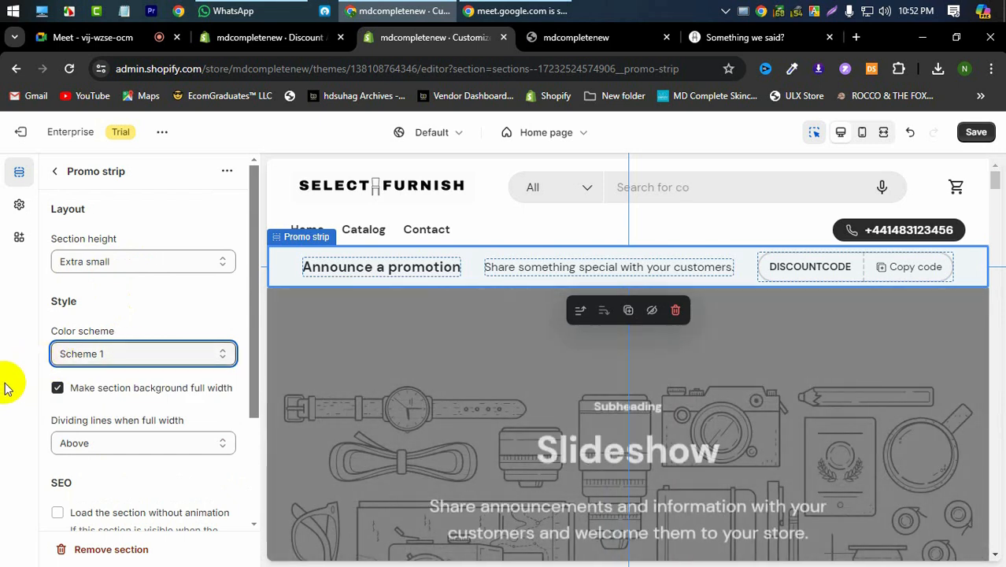
pyautogui.scroll(-2, 110, 378)
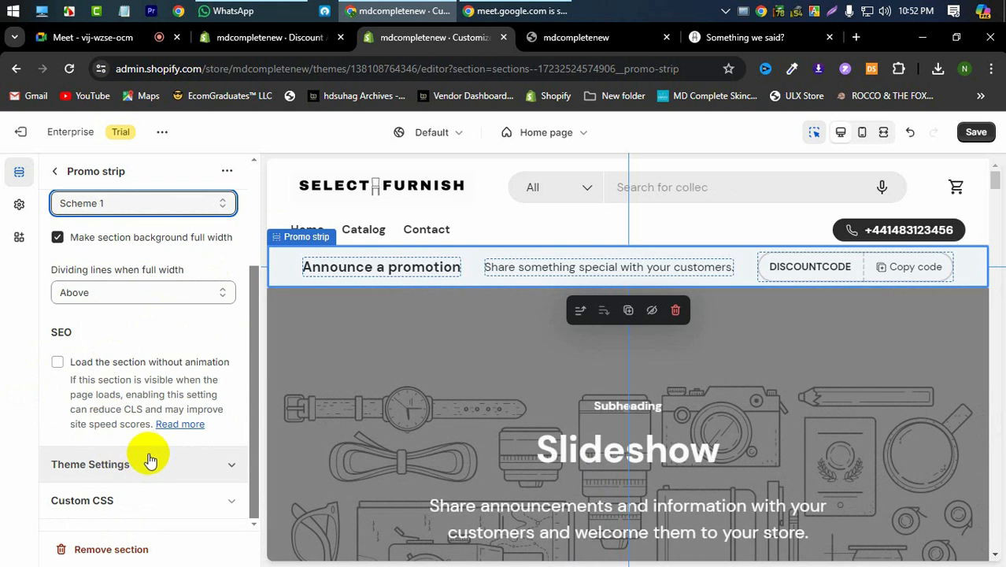
pyautogui.click(192, 466)
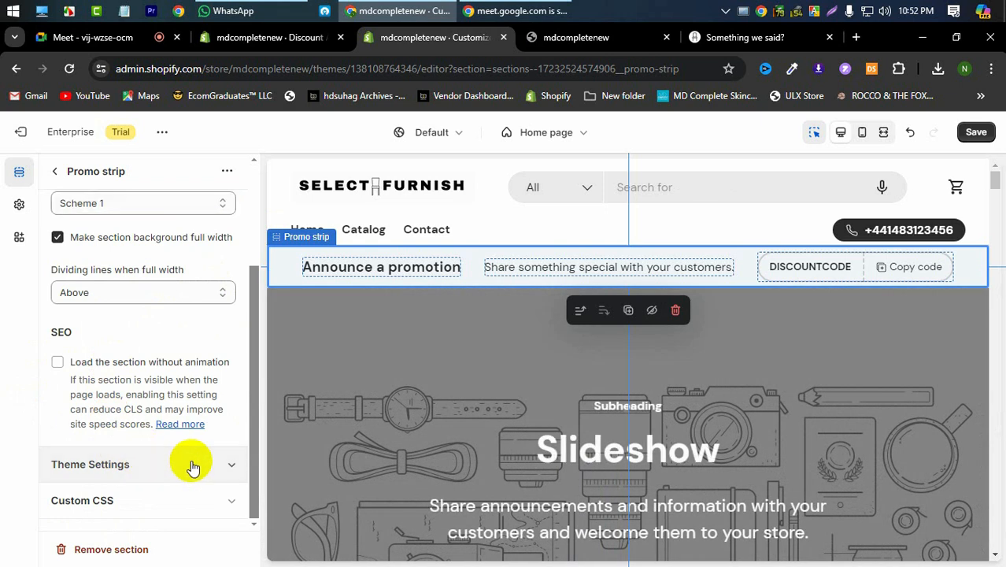
pyautogui.scroll(-2, 133, 376)
pyautogui.scroll(4, 140, 371)
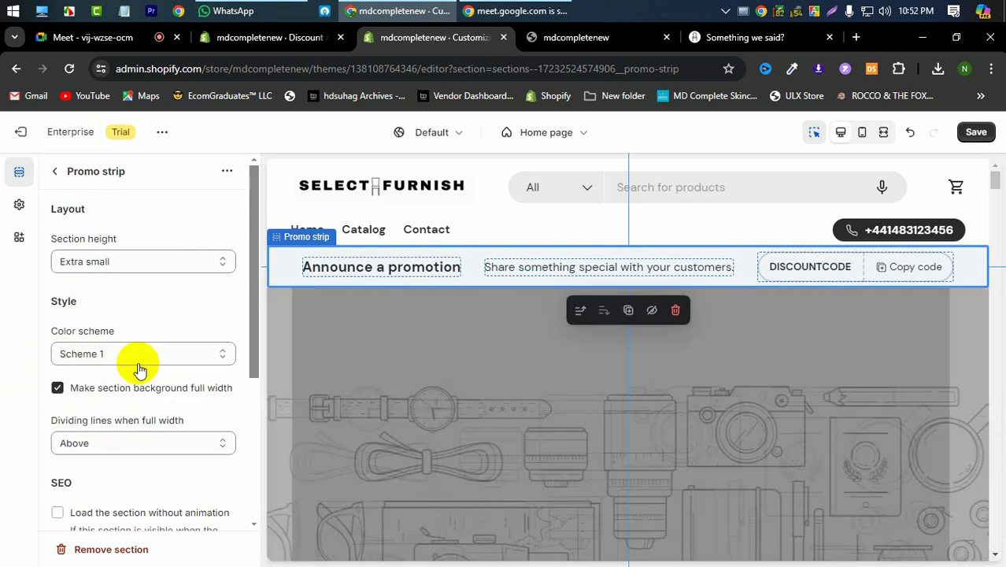
pyautogui.click(130, 359)
pyautogui.click(130, 381)
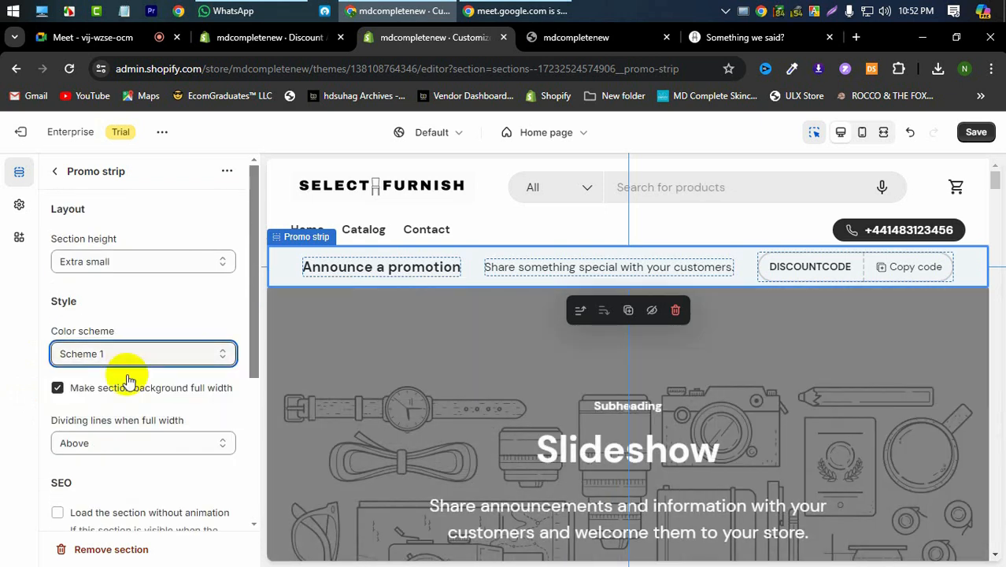
pyautogui.click(108, 443)
pyautogui.click(456, 272)
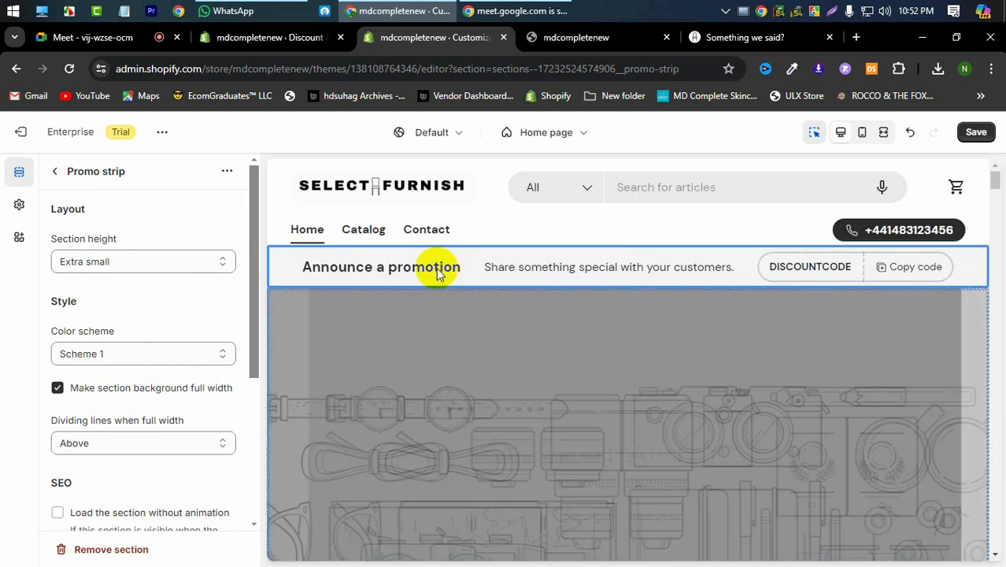
pyautogui.click(438, 272)
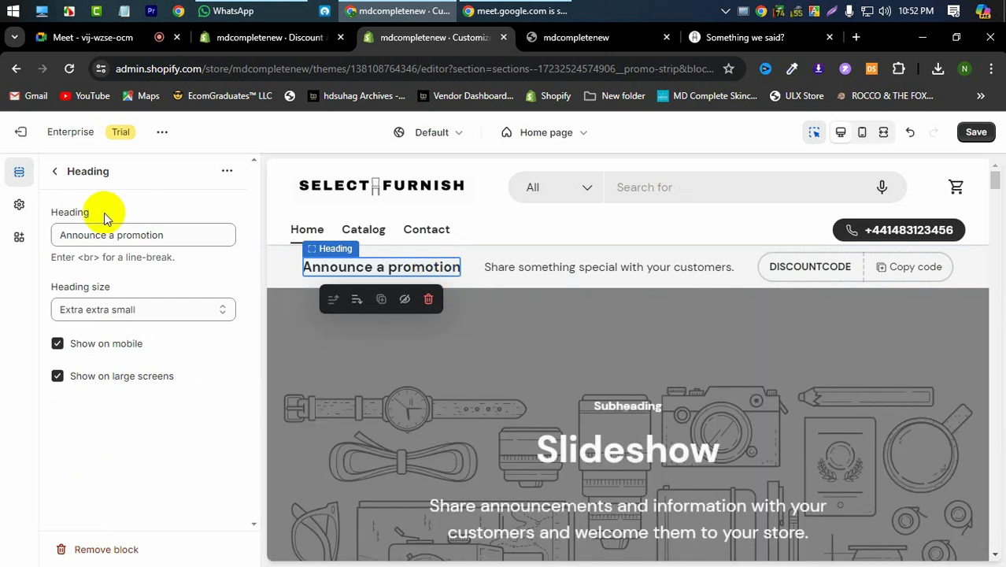
pyautogui.click(57, 173)
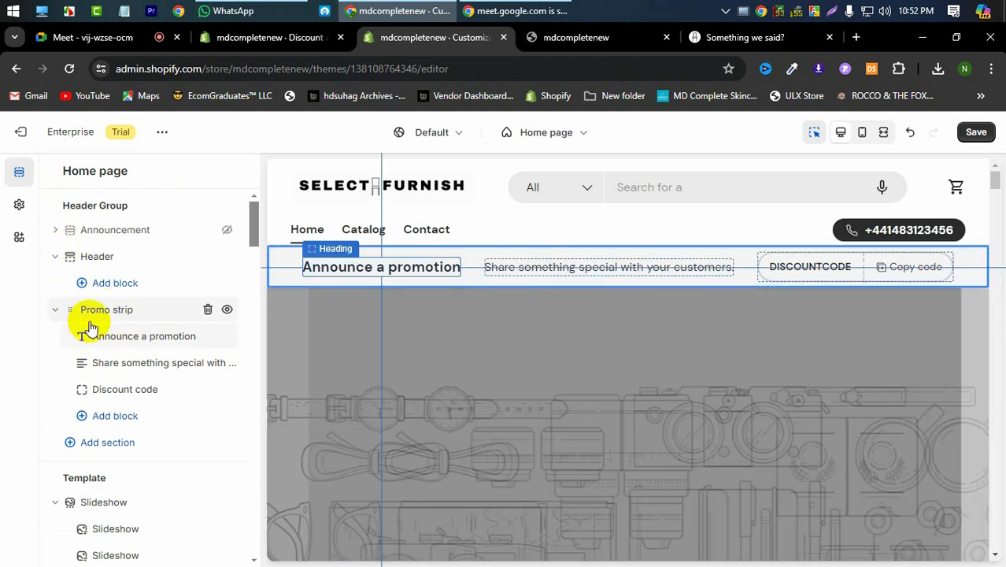
pyautogui.click(90, 317)
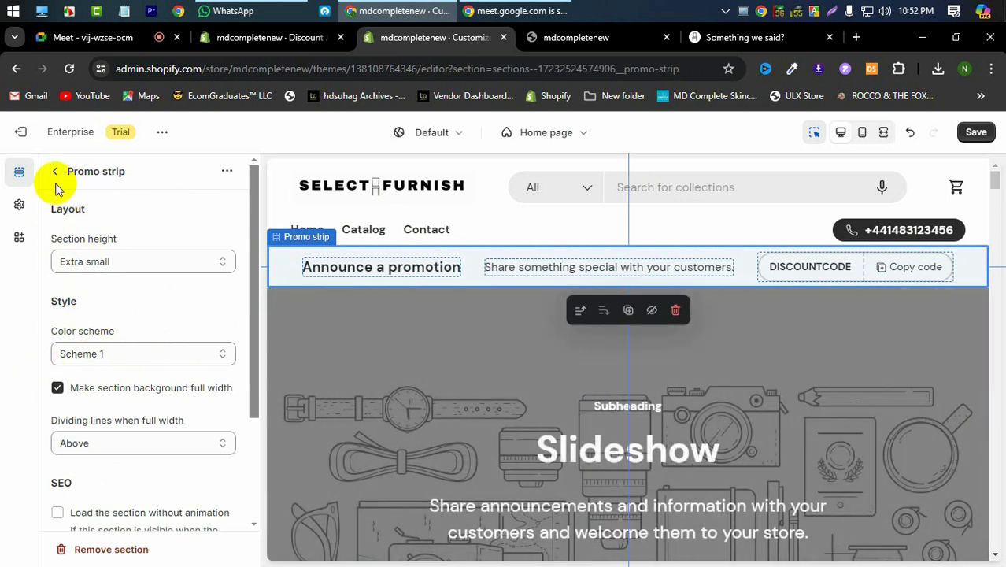
# Replace the promo strip's heading text with "Get 20% Discount"
pyautogui.click(55, 173)
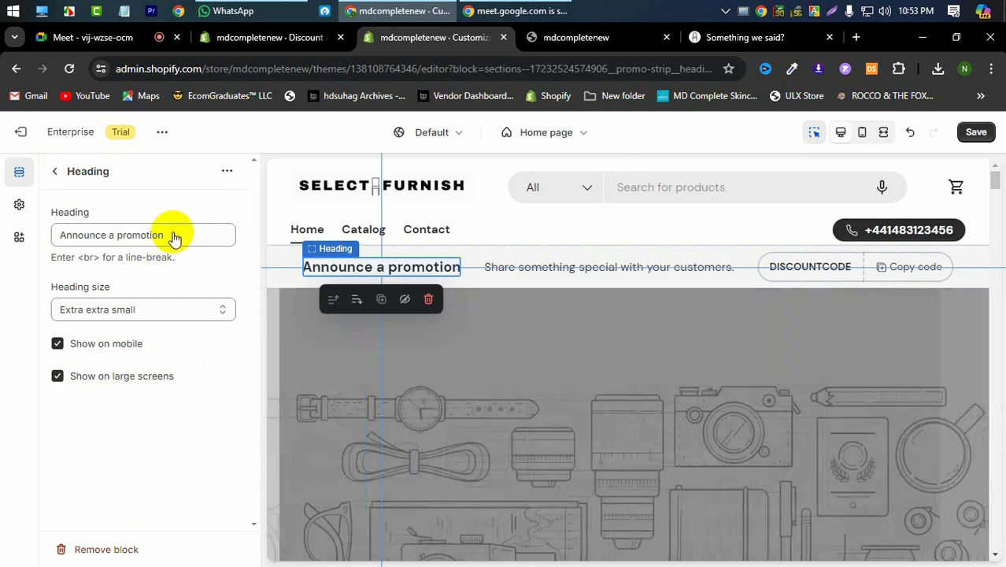
pyautogui.click(174, 236)
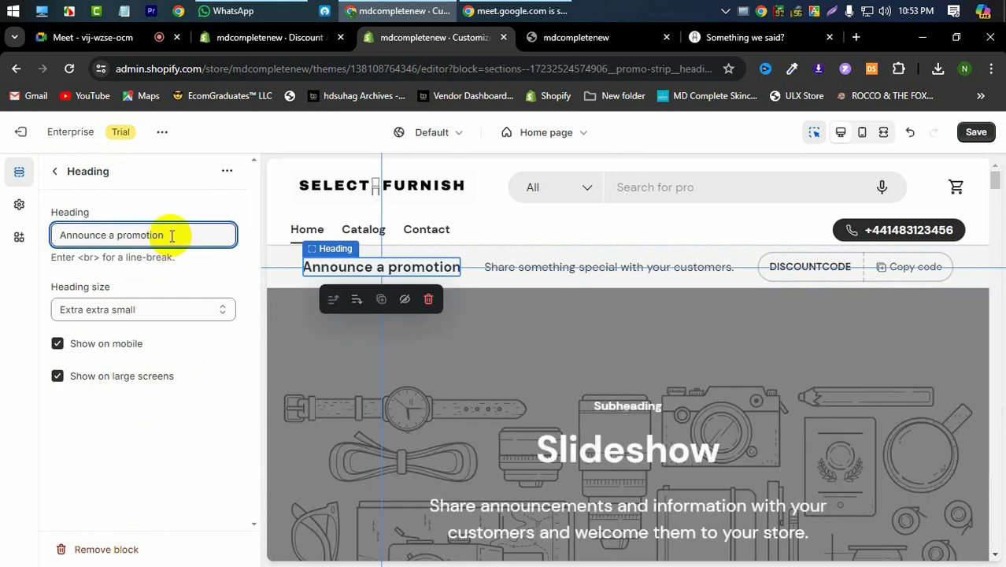
pyautogui.press('BackSpace')
pyautogui.press('BackSpace')
pyautogui.press('BackSpace')
pyautogui.press('BackSpace')
pyautogui.press('BackSpace')
pyautogui.press('BackSpace')
pyautogui.press('BackSpace')
pyautogui.press('BackSpace')
pyautogui.press('BackSpace')
pyautogui.press('BackSpace')
pyautogui.press('BackSpace')
pyautogui.press('BackSpace')
pyautogui.press('BackSpace')
pyautogui.press('BackSpace')
pyautogui.press('BackSpace')
pyautogui.press('BackSpace')
pyautogui.press('BackSpace')
pyautogui.press('BackSpace')
pyautogui.press('BackSpace')
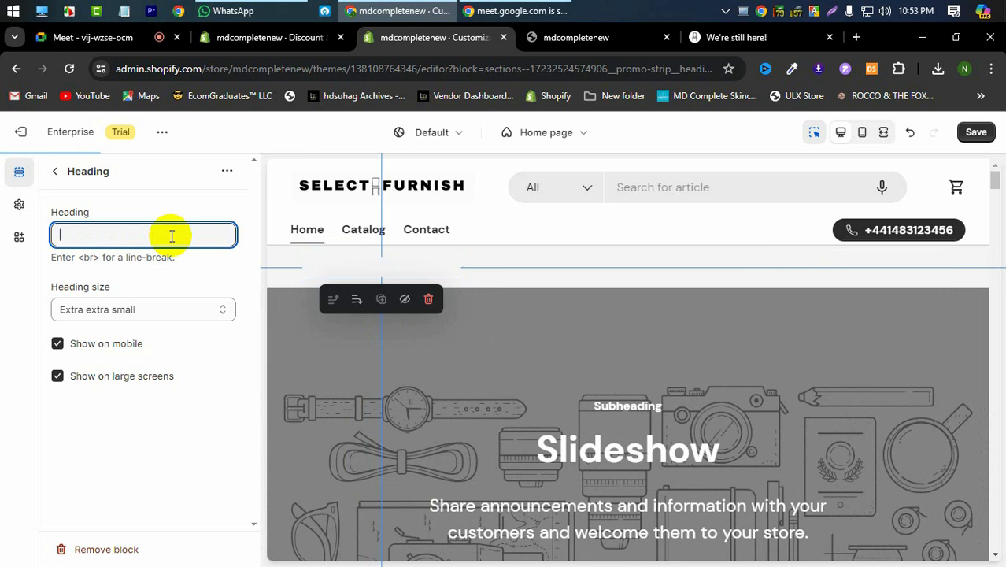
pyautogui.write('D')
pyautogui.press('BackSpace')
pyautogui.write('Get ')
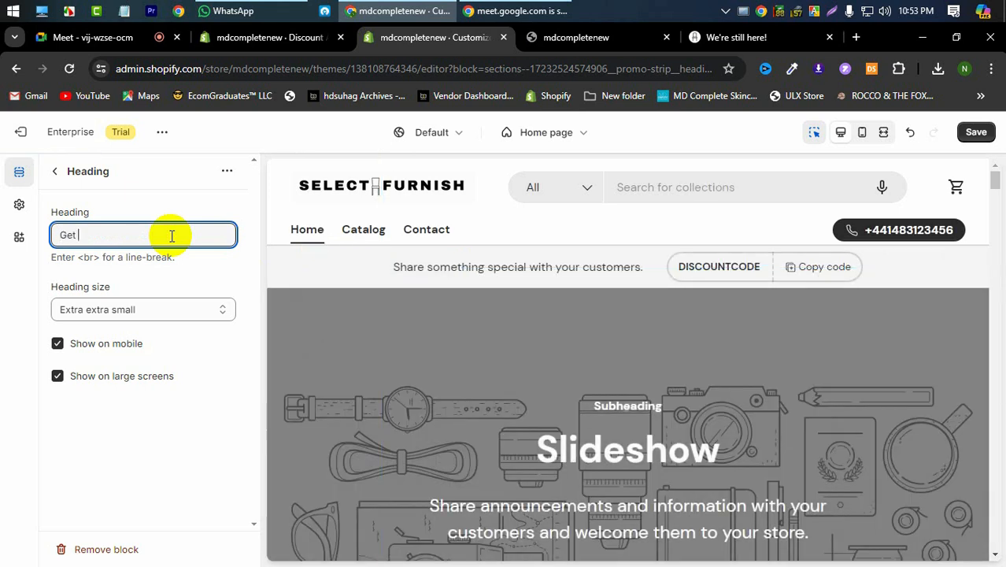
pyautogui.write('20')
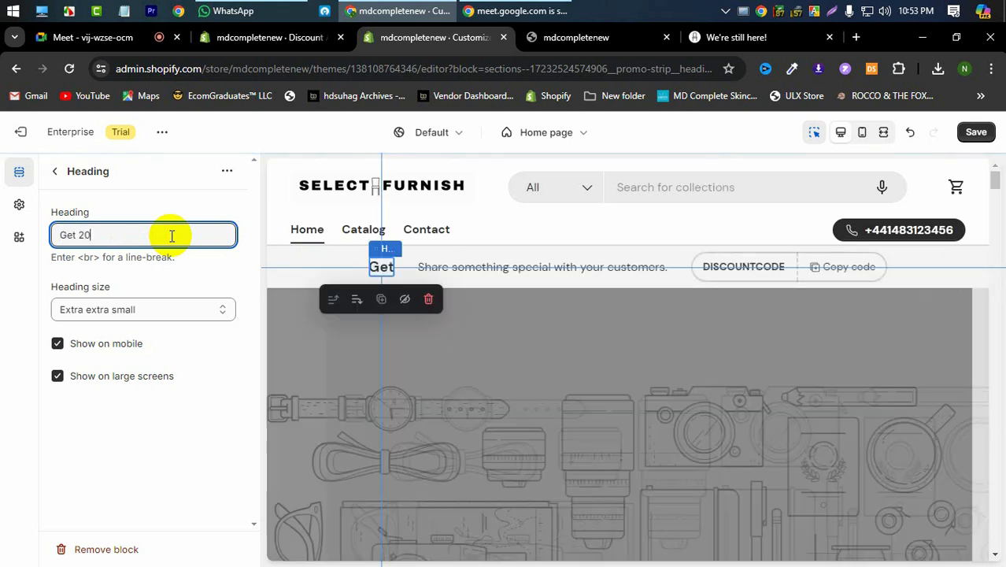
pyautogui.write('%')
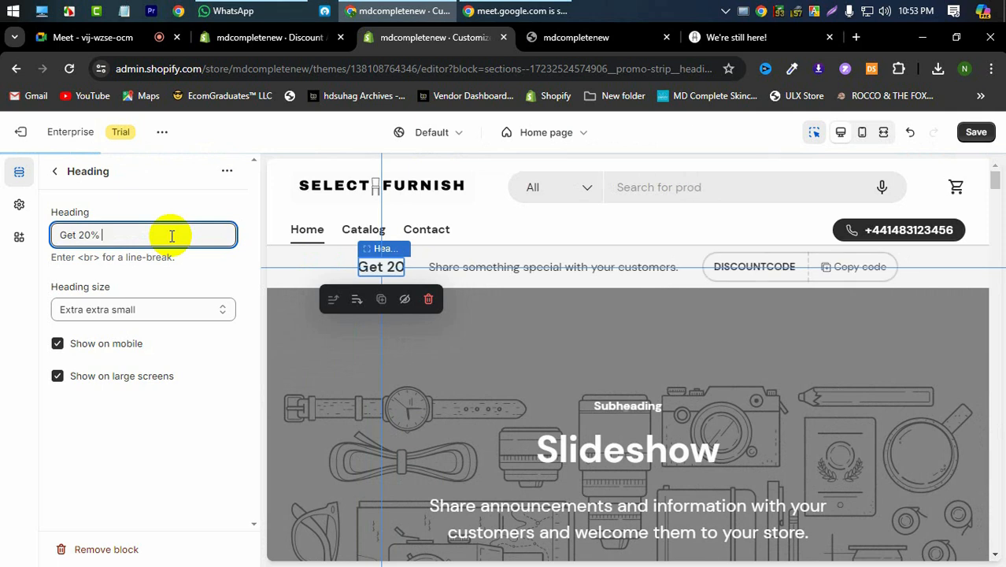
pyautogui.write(' D')
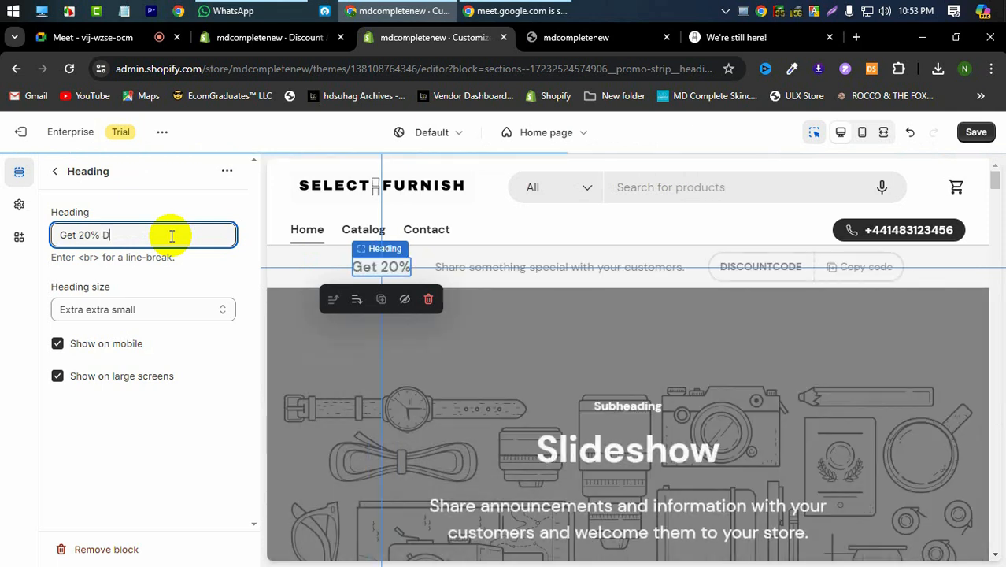
pyautogui.write('iscount')
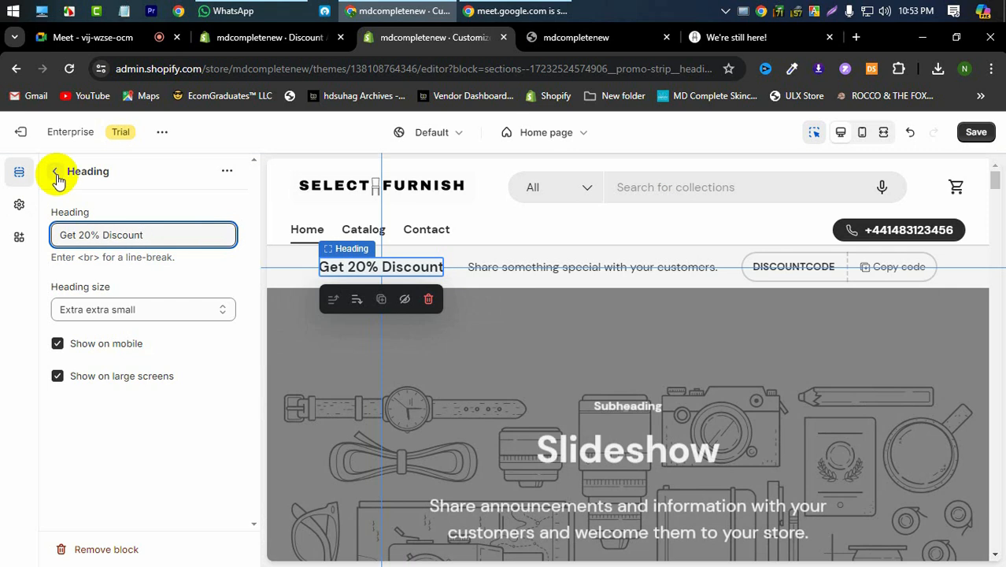
pyautogui.click(52, 213)
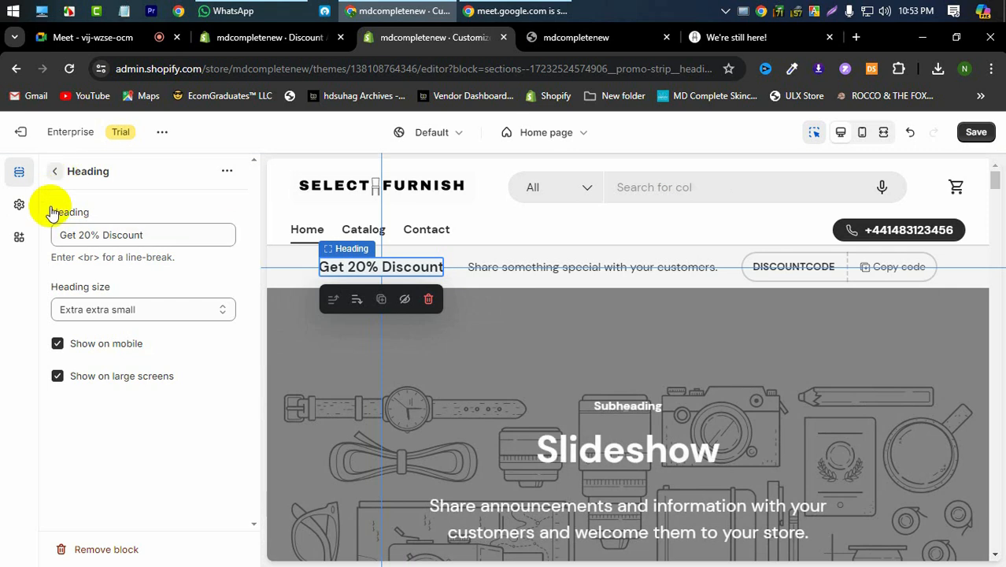
# Clear the sentence in the promo strip's text block and return to the section list
pyautogui.press('Escape')
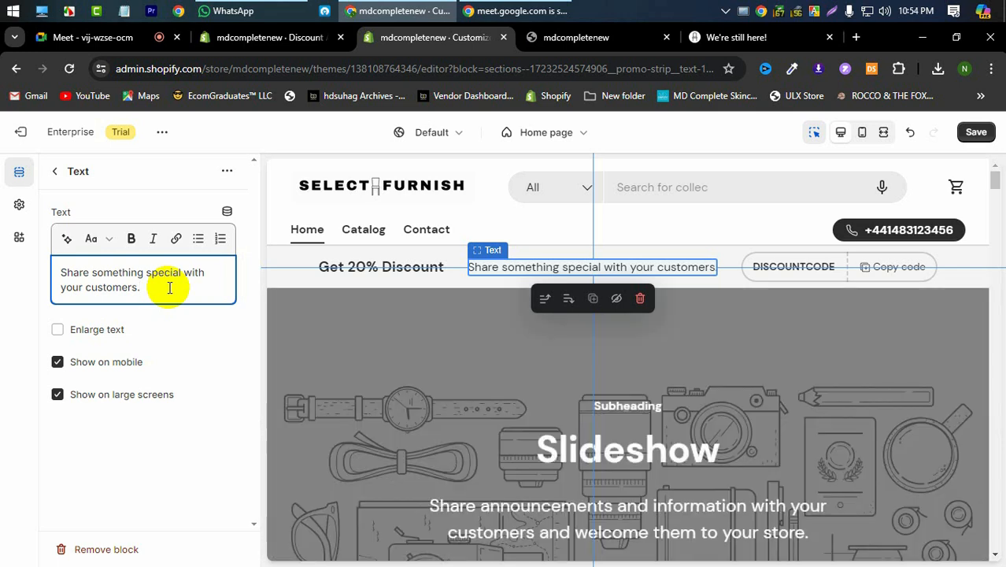
pyautogui.moveTo(162, 291); pyautogui.dragTo(49, 271)
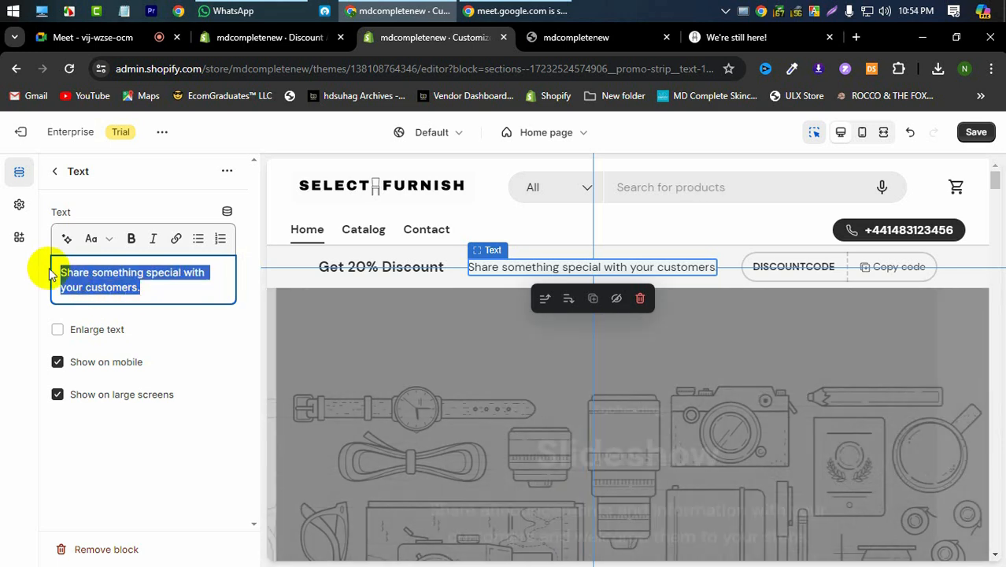
pyautogui.press('BackSpace')
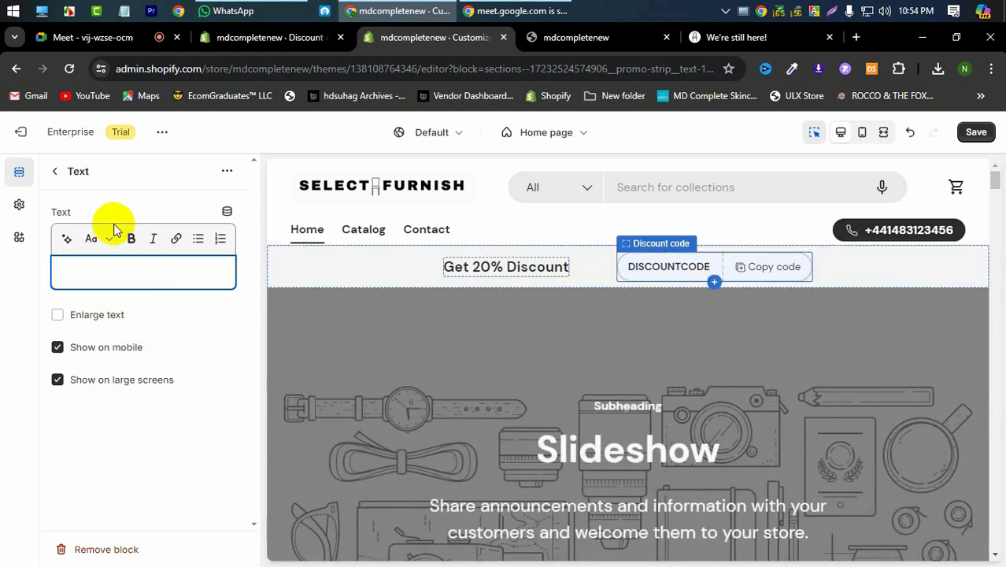
pyautogui.click(57, 180)
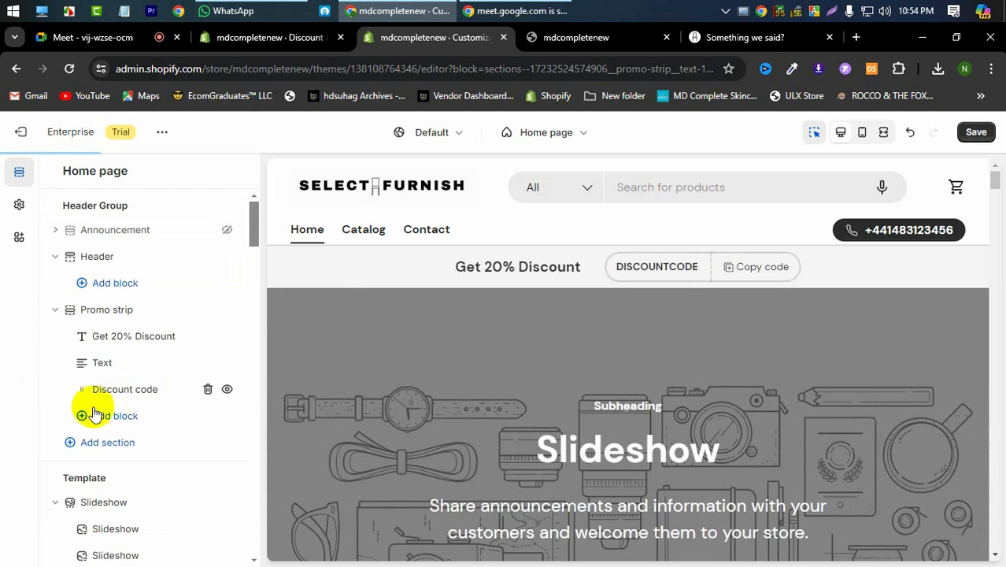
# Set the promo strip's discount code to AB20 and save the theme
pyautogui.click(93, 402)
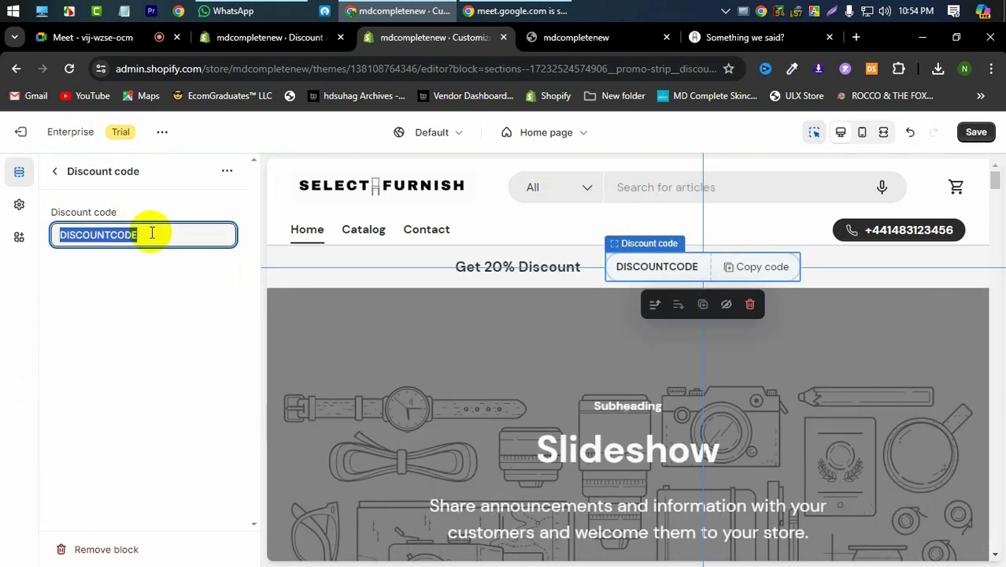
pyautogui.write('AB20')
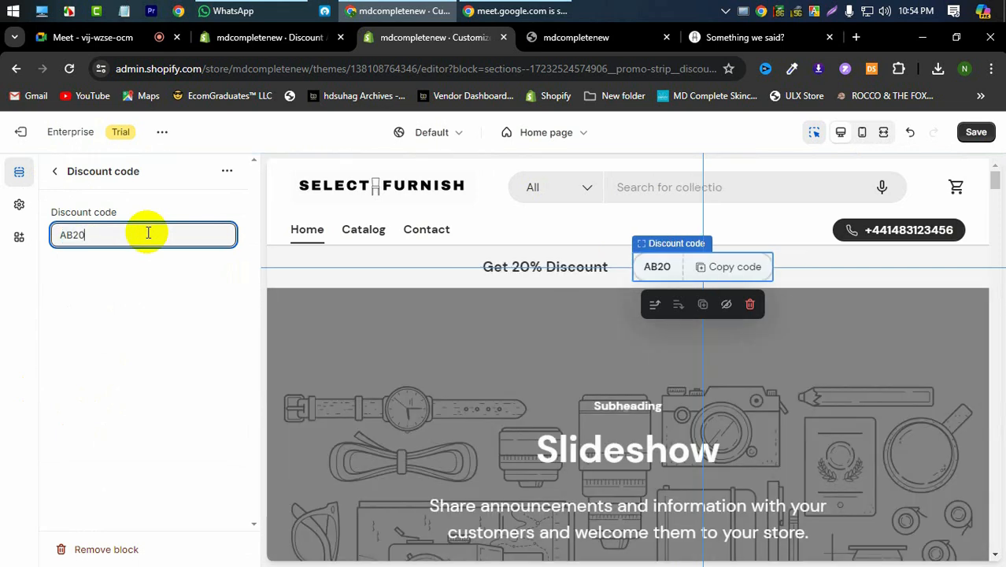
pyautogui.click(978, 131)
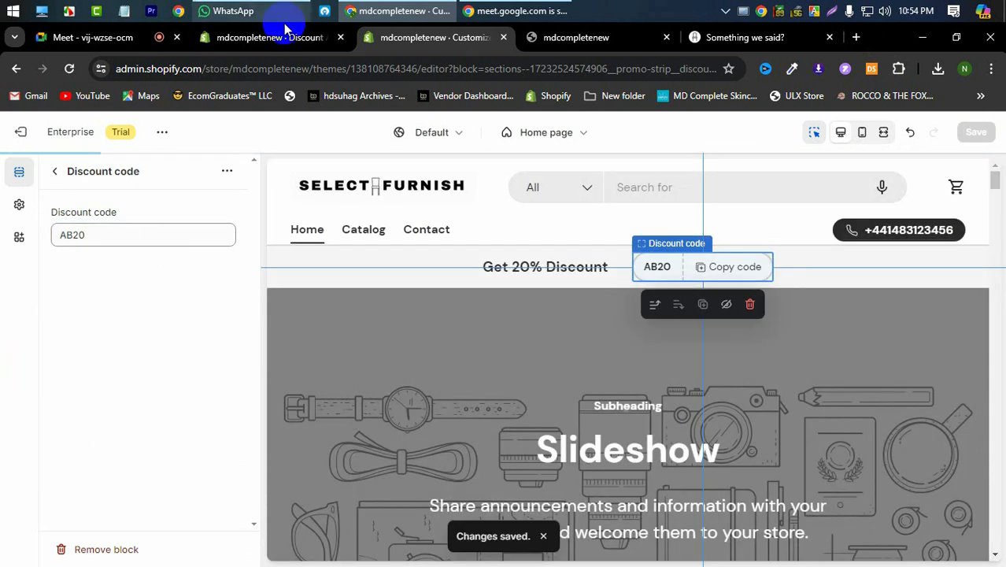
# Reload the storefront preview and test copying the AB20 code from the promo strip
pyautogui.click(604, 45)
pyautogui.click(69, 70)
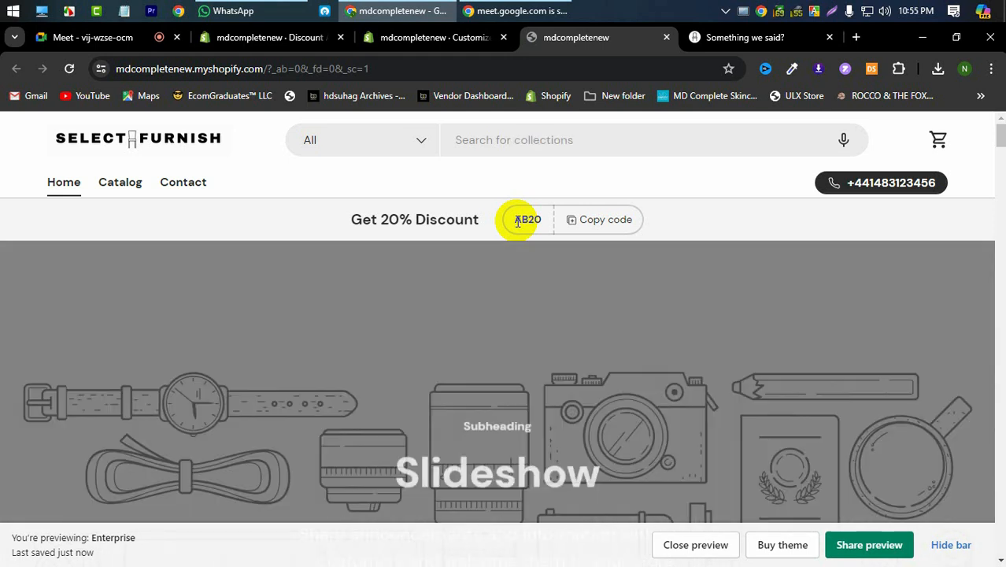
pyautogui.click(595, 223)
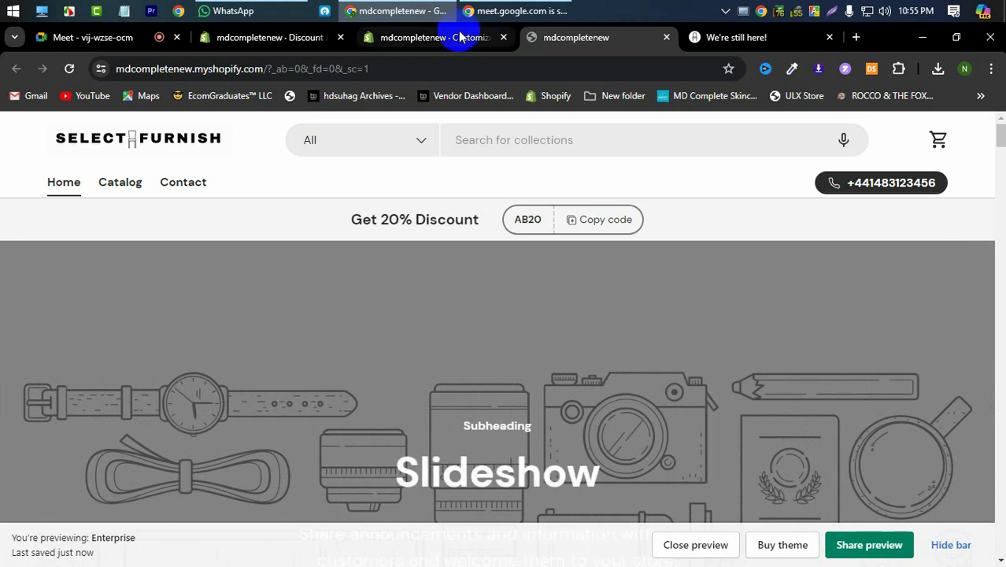
# Return to the theme editor, collapse the Promo strip section and open the Slideshow section's settings
pyautogui.click(457, 37)
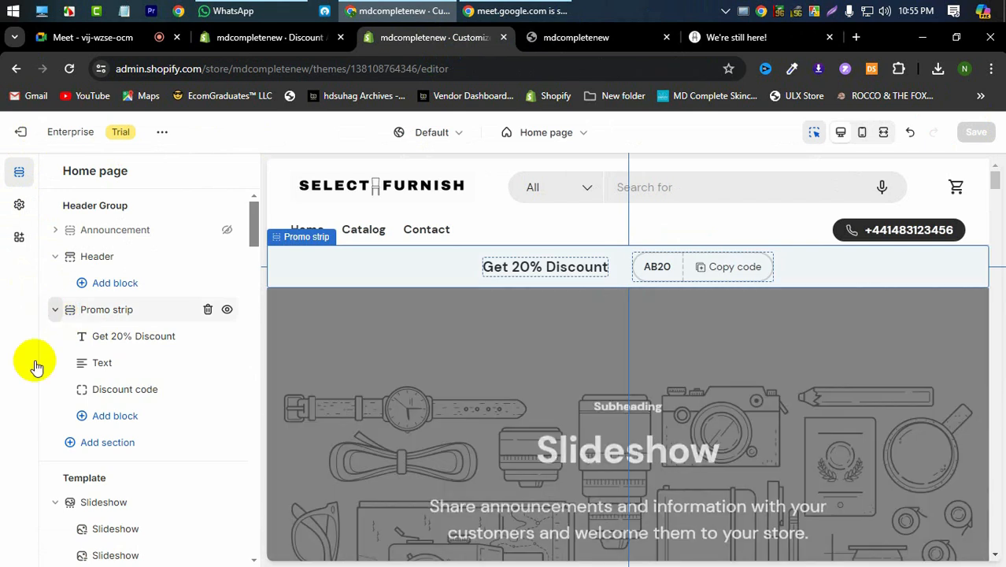
pyautogui.click(55, 310)
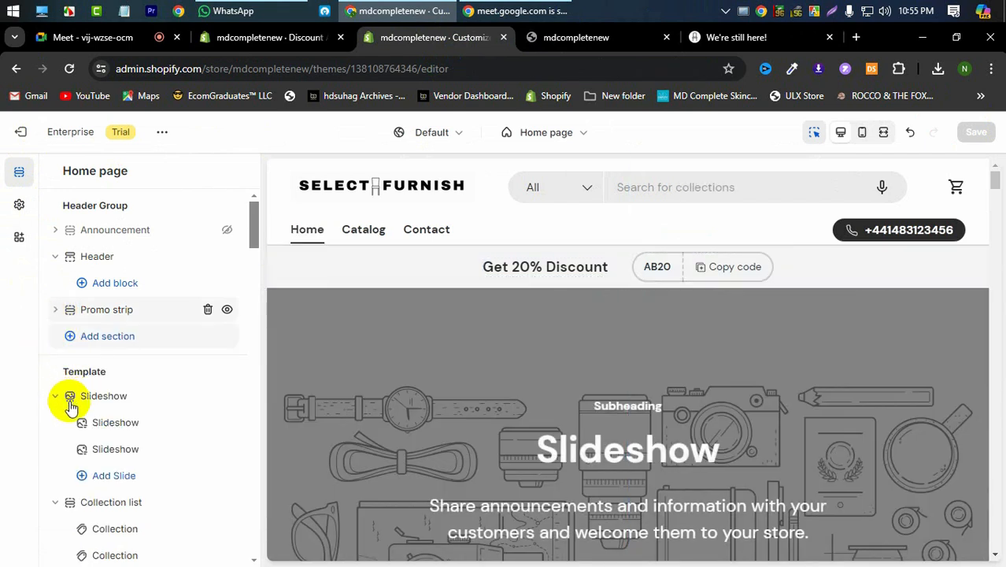
pyautogui.scroll(-2, 724, 367)
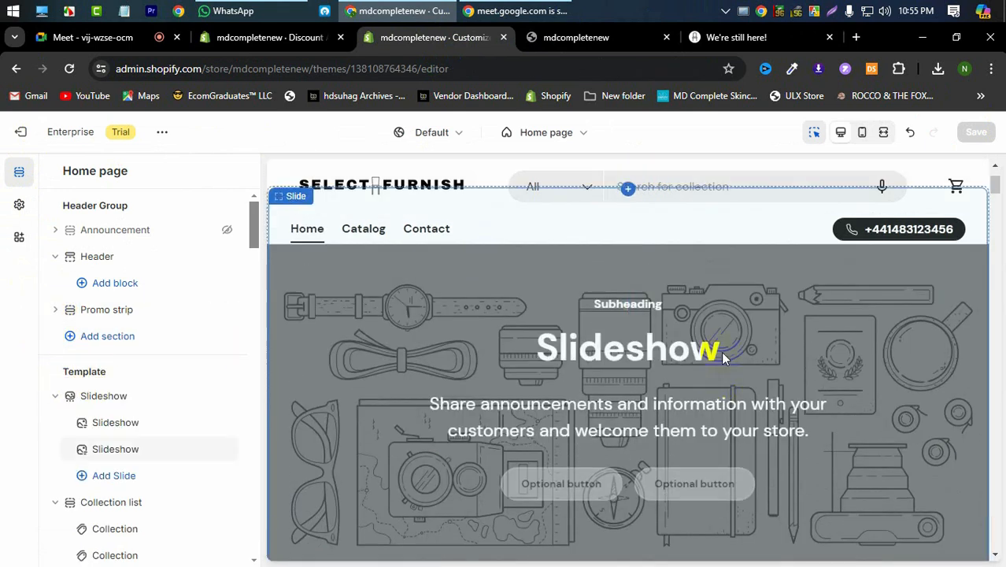
pyautogui.scroll(2, 721, 352)
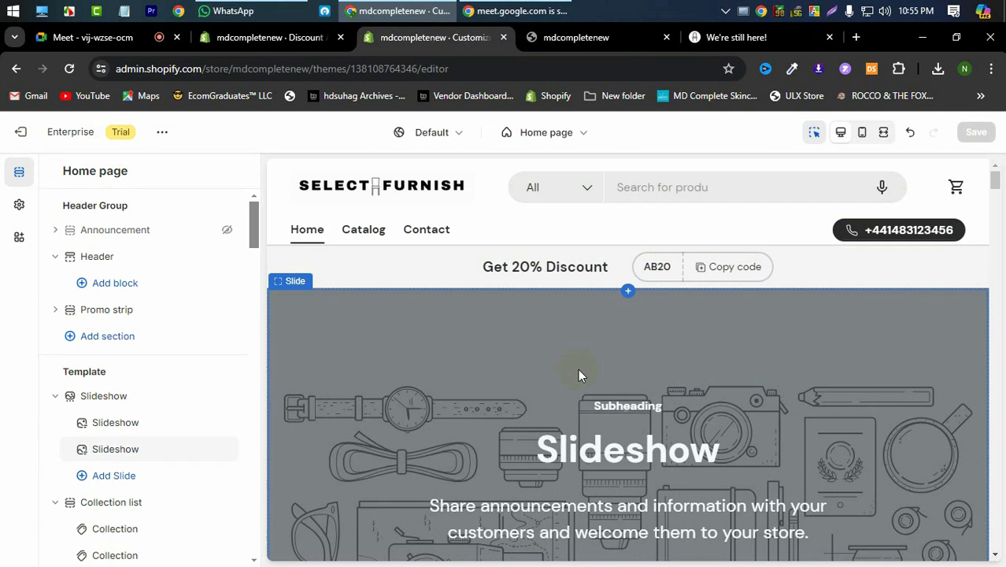
pyautogui.click(117, 397)
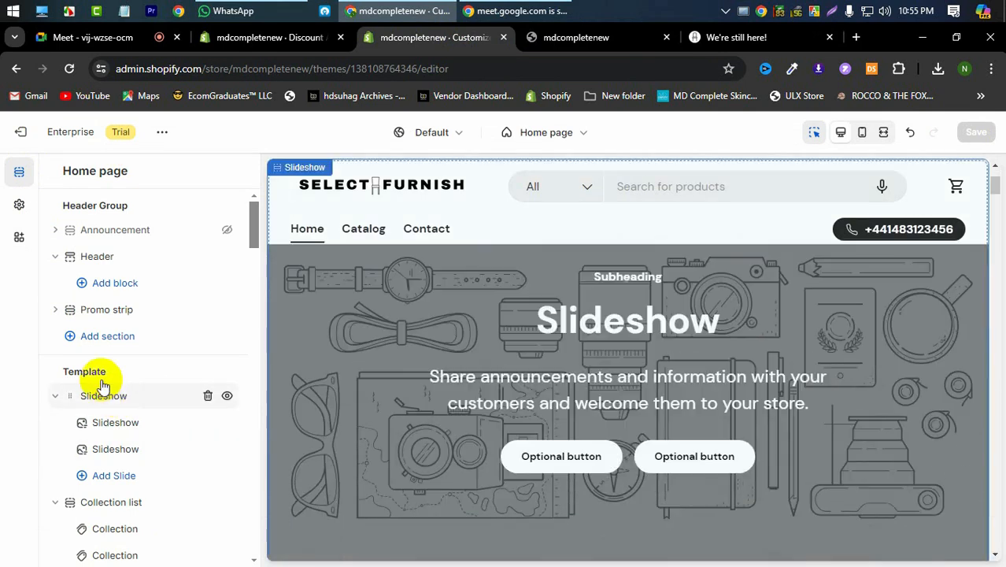
pyautogui.click(102, 392)
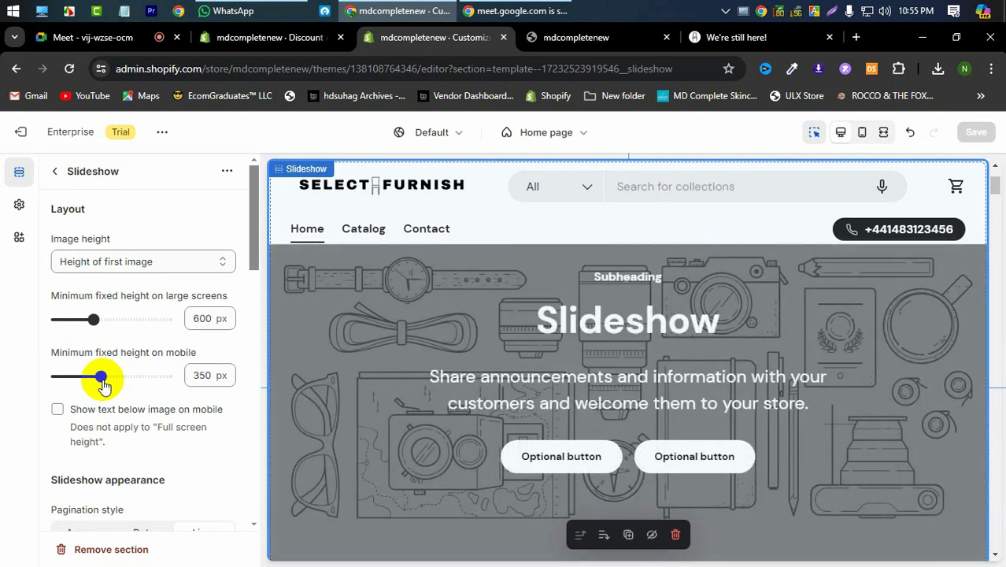
# Set the slideshow's pagination style to Dots
pyautogui.scroll(-2, 134, 317)
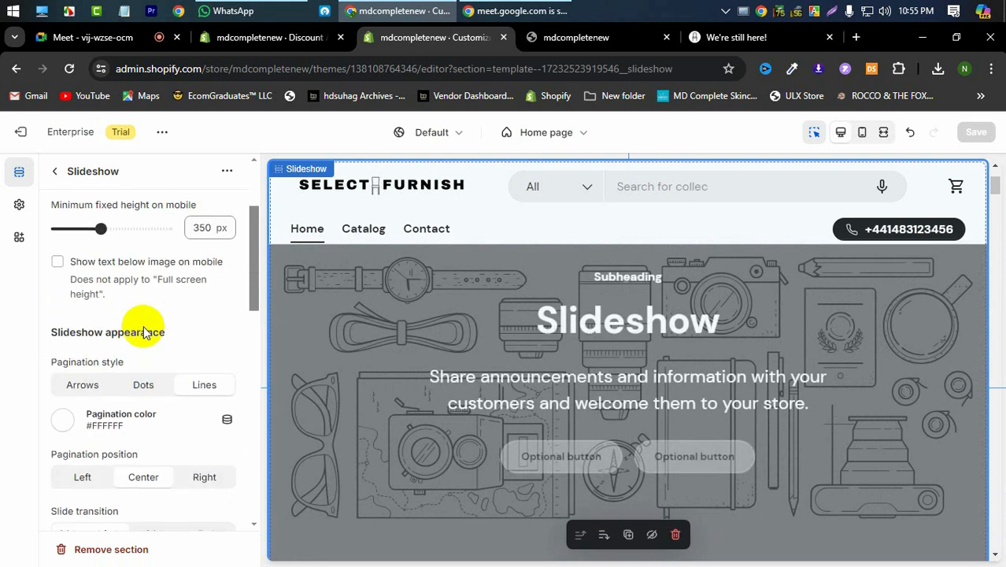
pyautogui.scroll(-1, 616, 418)
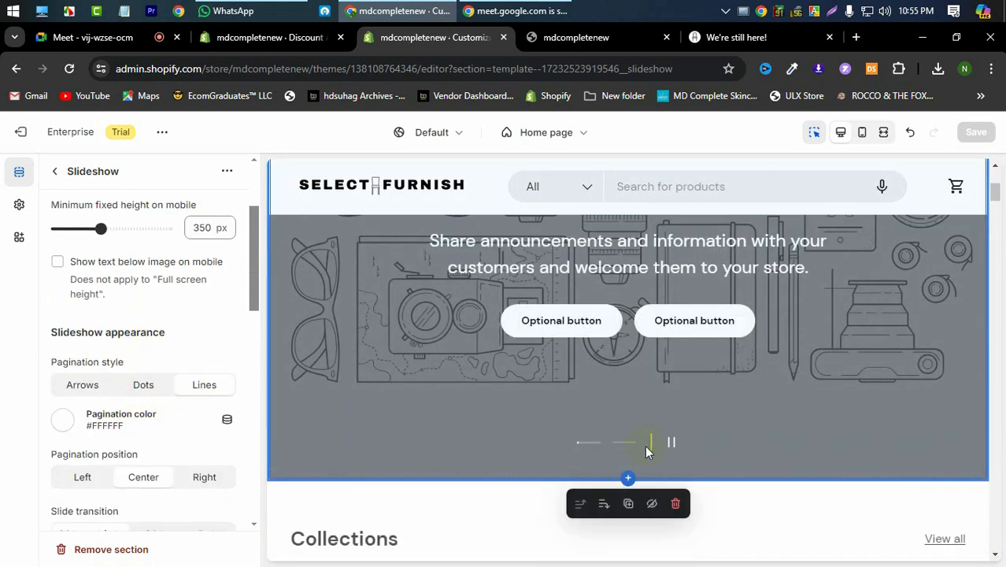
pyautogui.click(143, 384)
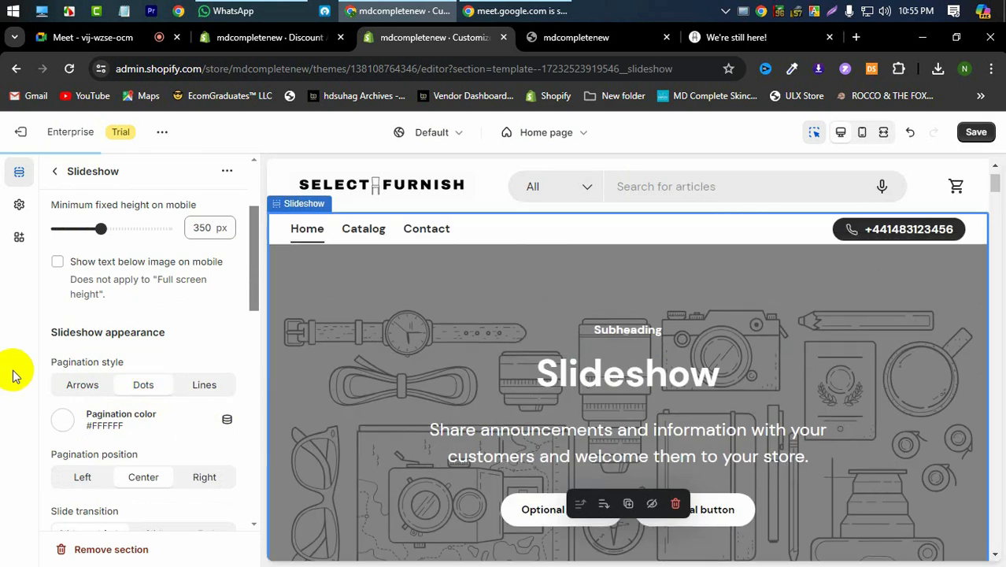
# Change the slideshow's pagination color to the recently used dark shade #2A2B2A
pyautogui.scroll(-3, 506, 370)
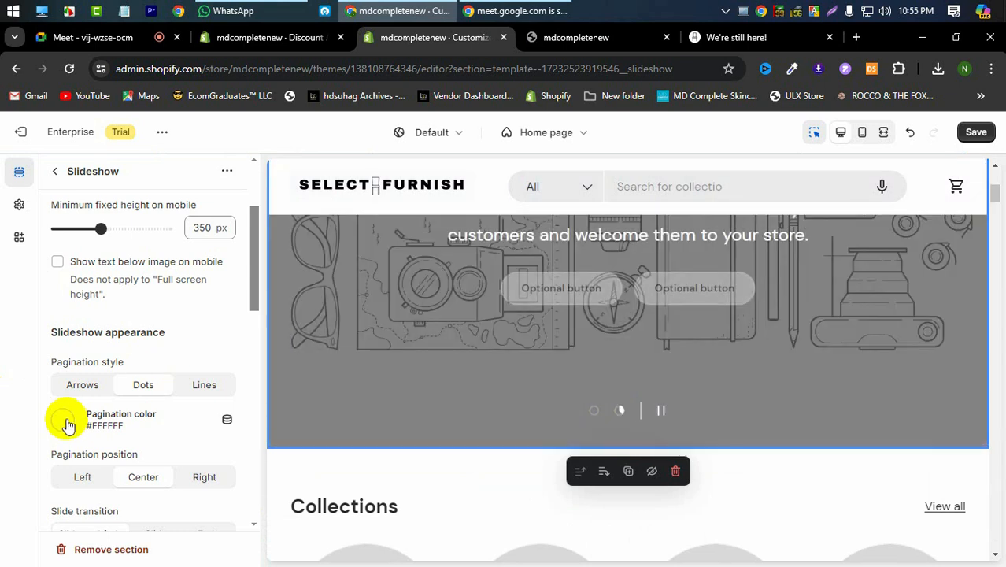
pyautogui.click(66, 423)
pyautogui.click(67, 315)
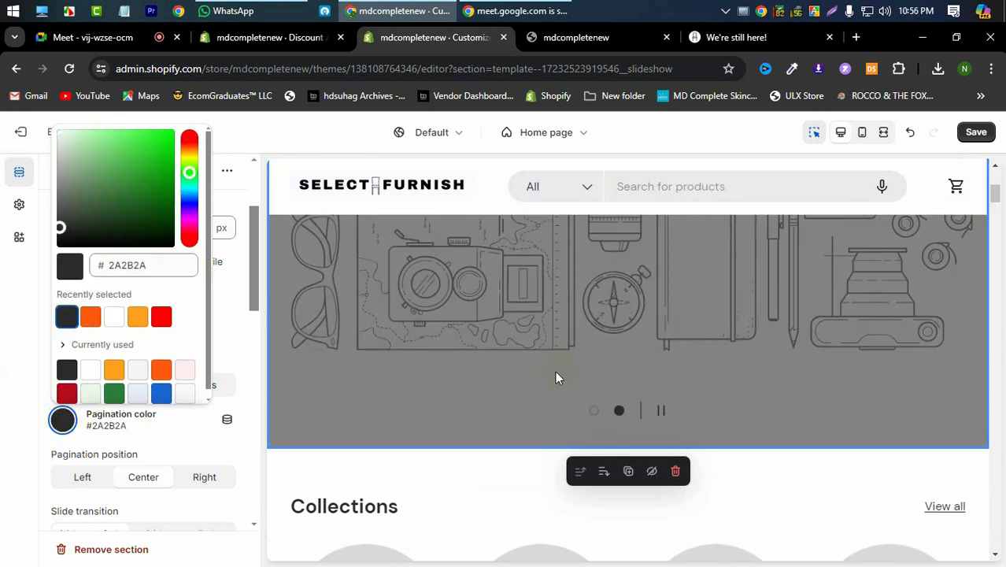
pyautogui.click(22, 424)
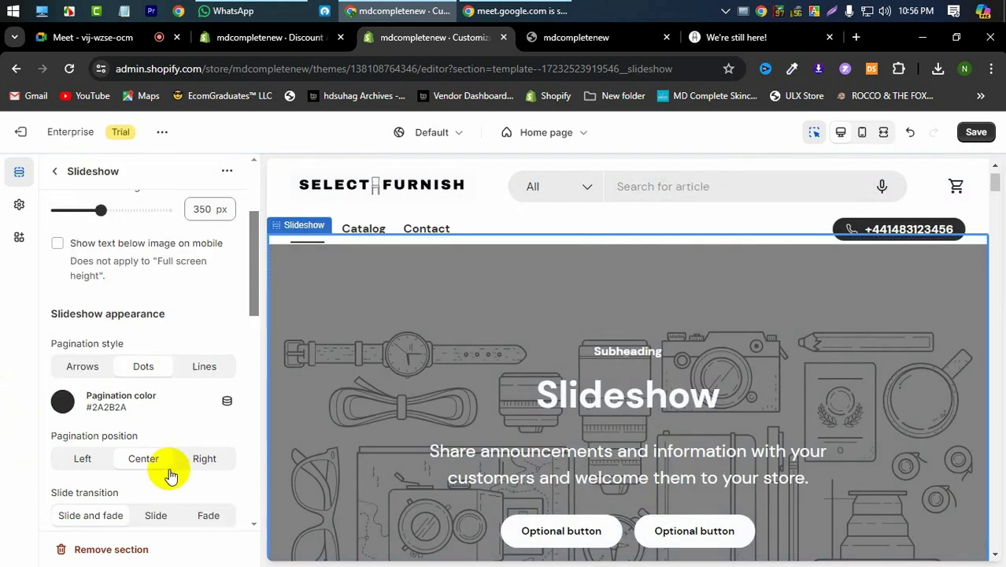
# Compare the slideshow's pagination positions in the preview, trying Right, and set the position to Left
pyautogui.scroll(-1, 126, 426)
pyautogui.scroll(-4, 536, 405)
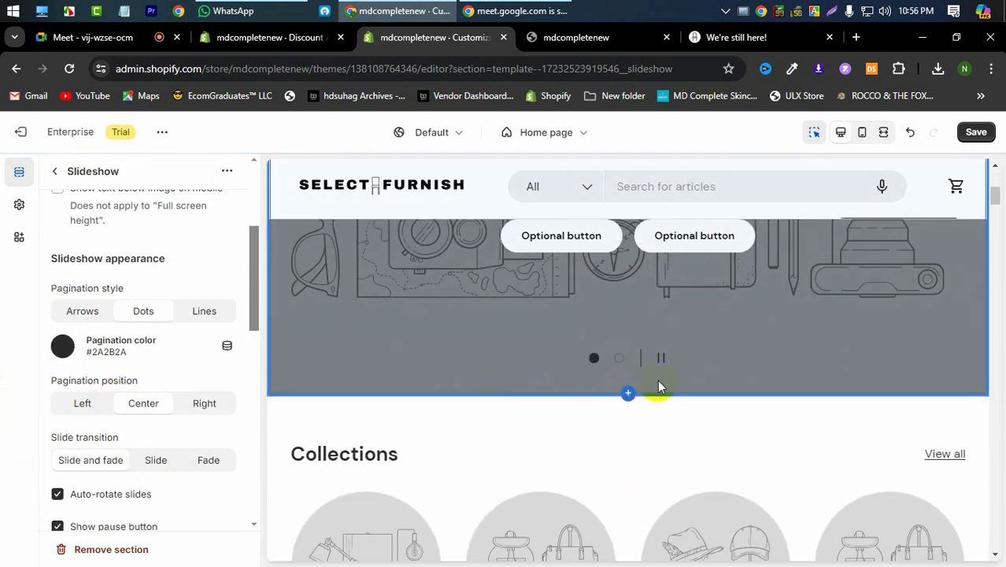
pyautogui.click(82, 404)
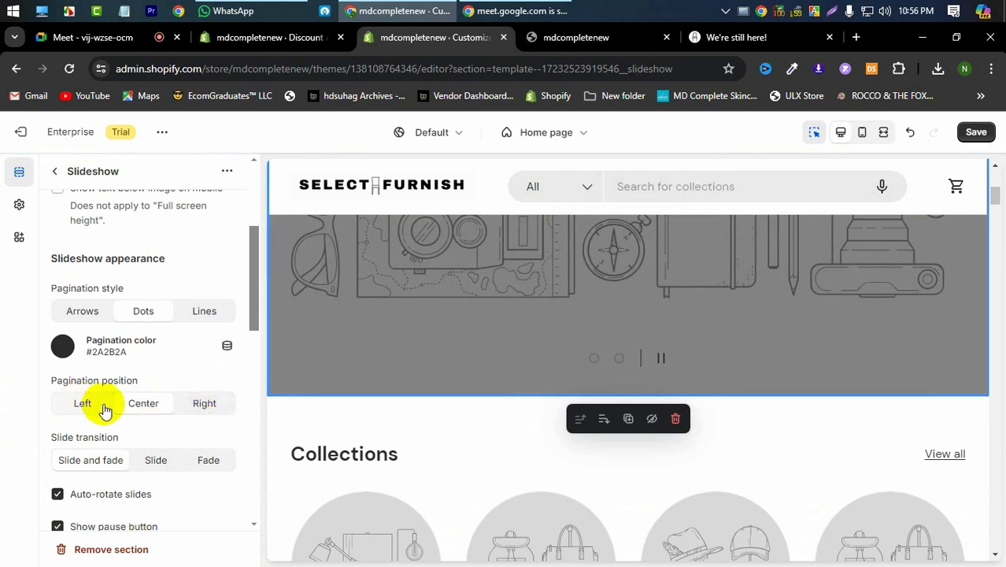
pyautogui.click(204, 403)
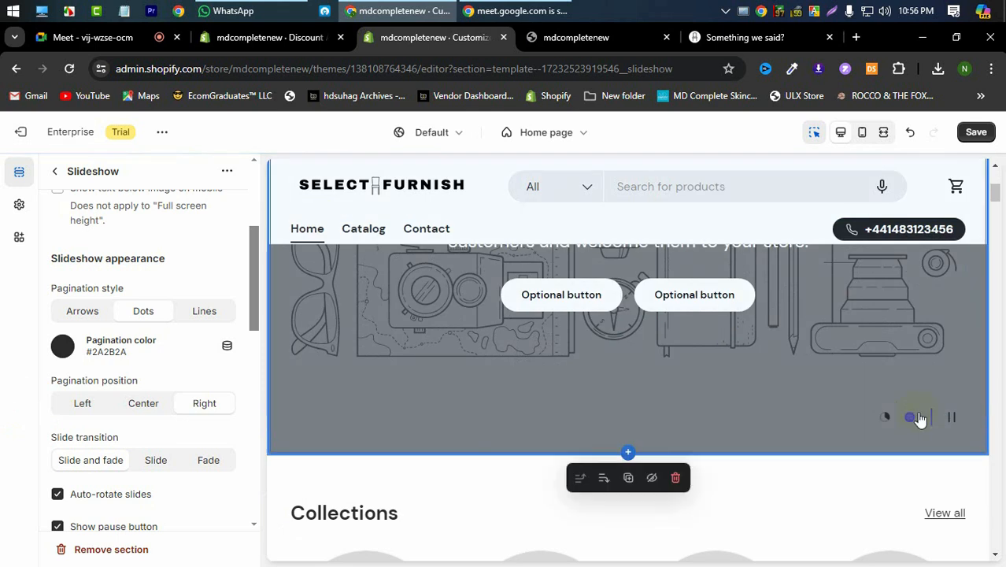
pyautogui.click(80, 403)
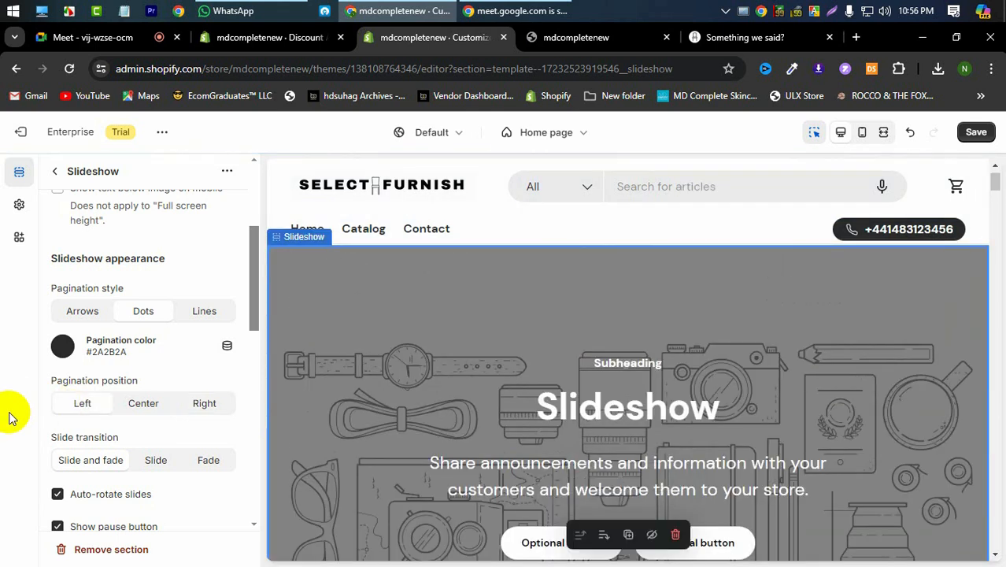
pyautogui.scroll(-2, 682, 354)
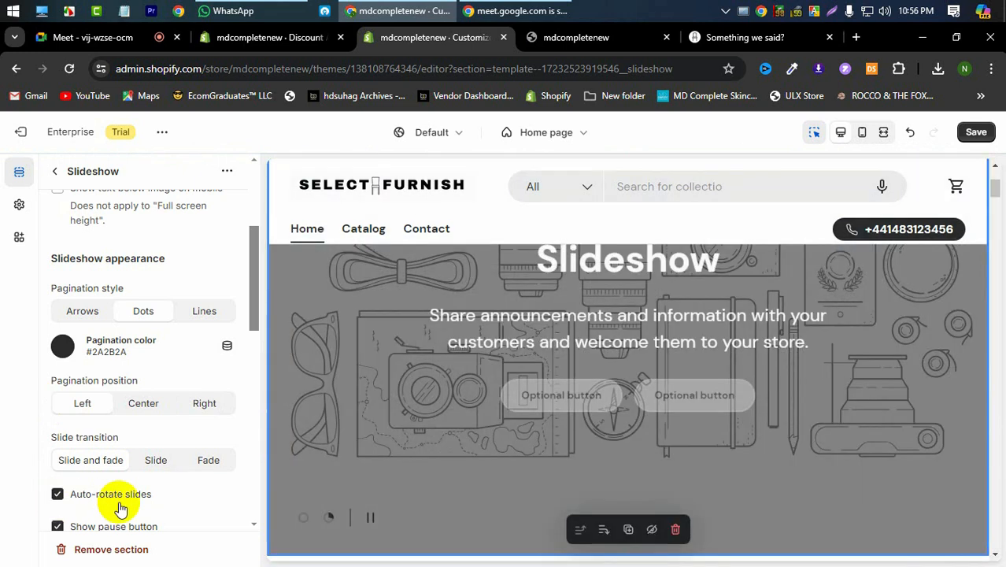
# Check the slideshow's pagination and playback control on the storefront preview page, and return to the theme editor
pyautogui.scroll(-1, 172, 465)
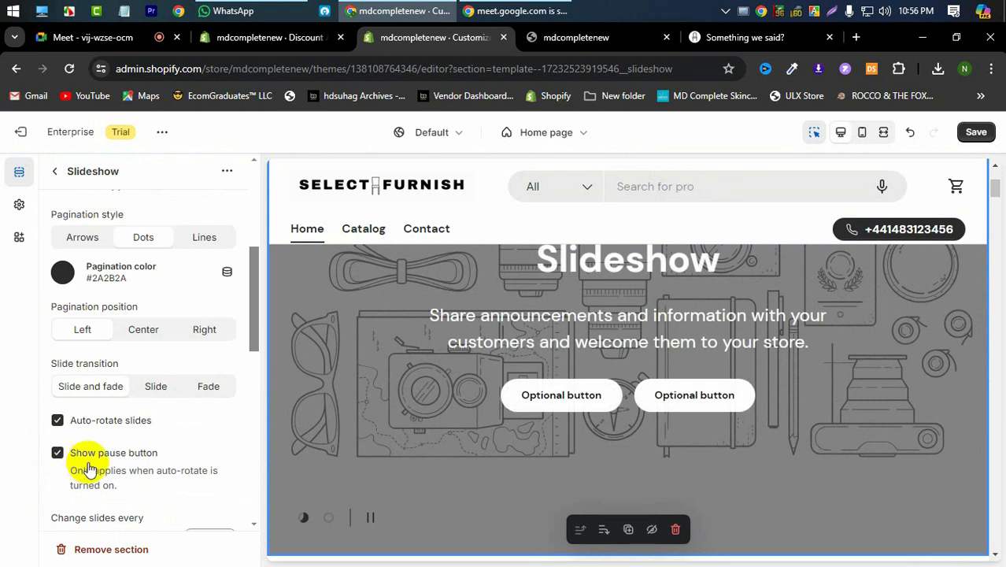
pyautogui.scroll(-1, 727, 423)
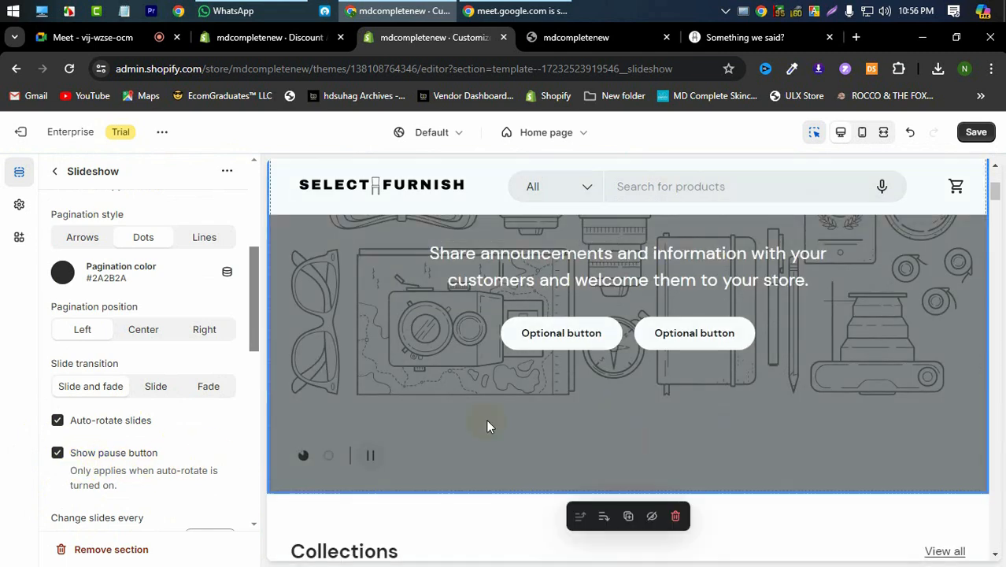
pyautogui.click(569, 38)
pyautogui.scroll(-2, 504, 260)
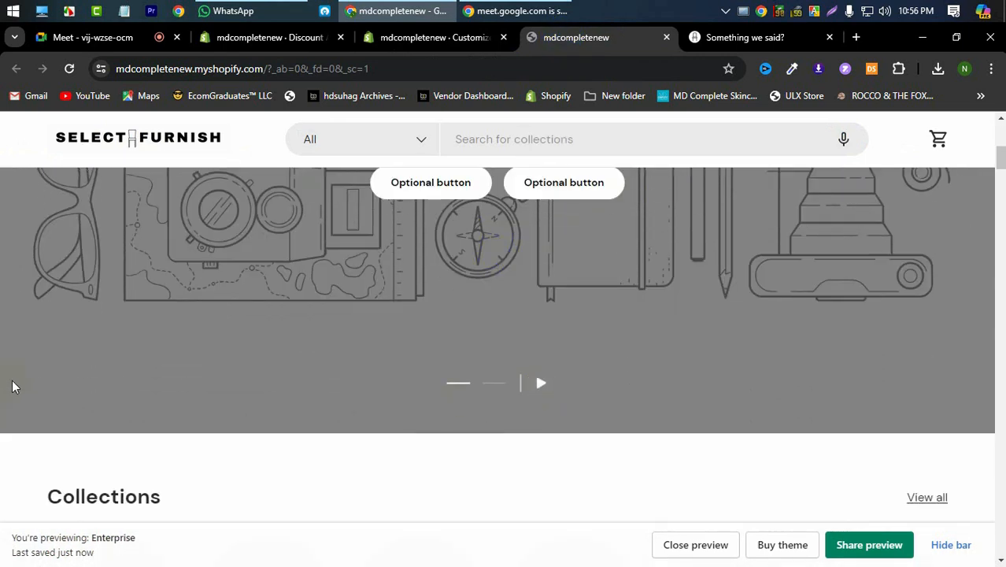
pyautogui.scroll(5, 14, 382)
pyautogui.scroll(-6, 66, 351)
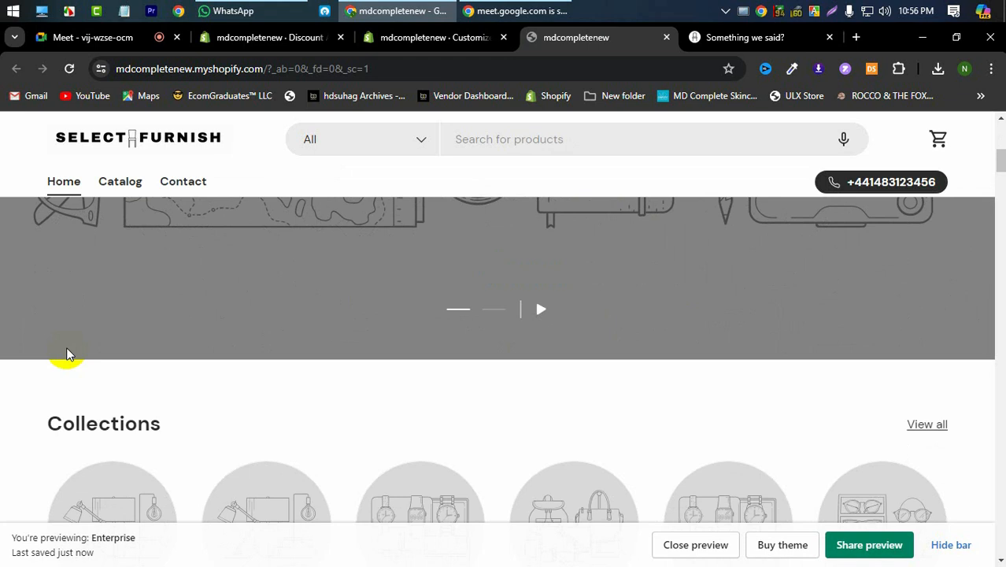
pyautogui.click(416, 37)
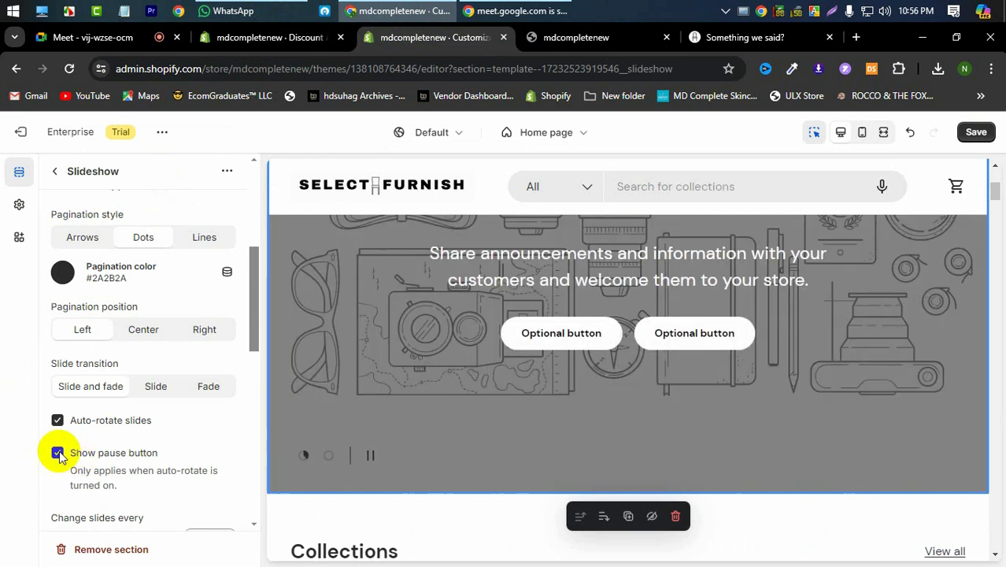
# Turn off the slideshow's pause button and save the theme changes
pyautogui.click(56, 454)
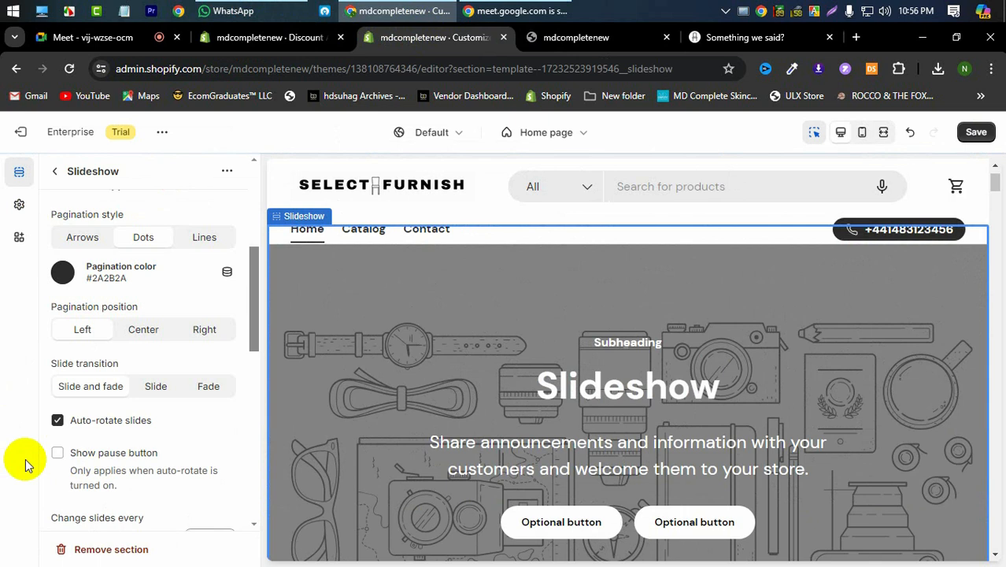
pyautogui.scroll(-3, 594, 339)
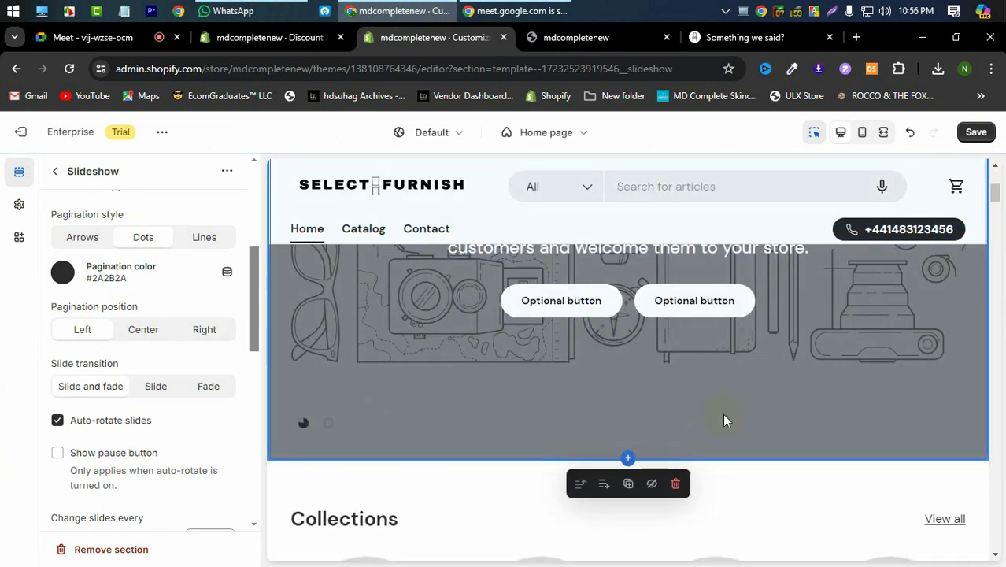
pyautogui.click(976, 132)
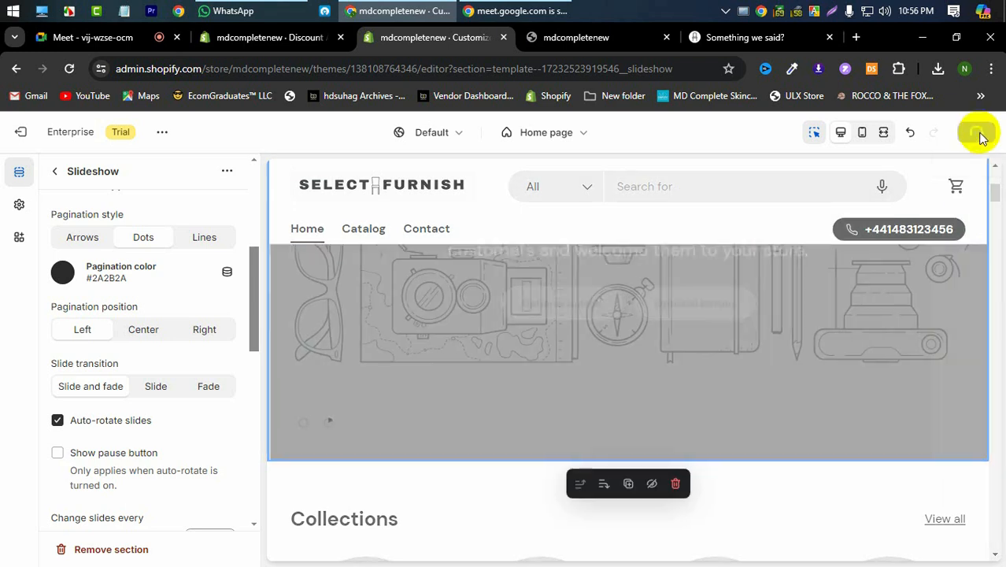
pyautogui.click(976, 132)
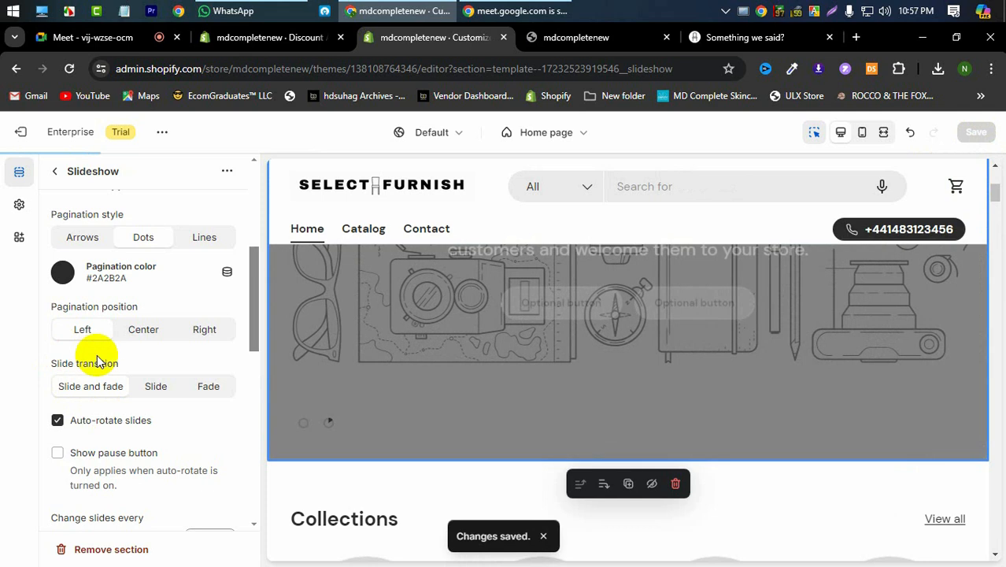
# Set the slideshow to change slides every 4 seconds
pyautogui.scroll(-2, 113, 352)
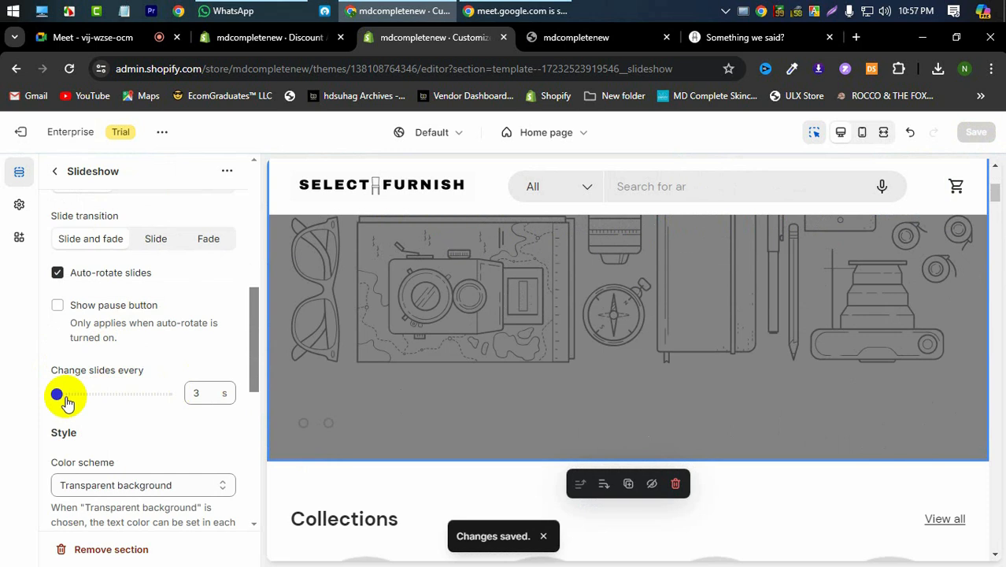
pyautogui.moveTo(59, 393); pyautogui.dragTo(74, 393)
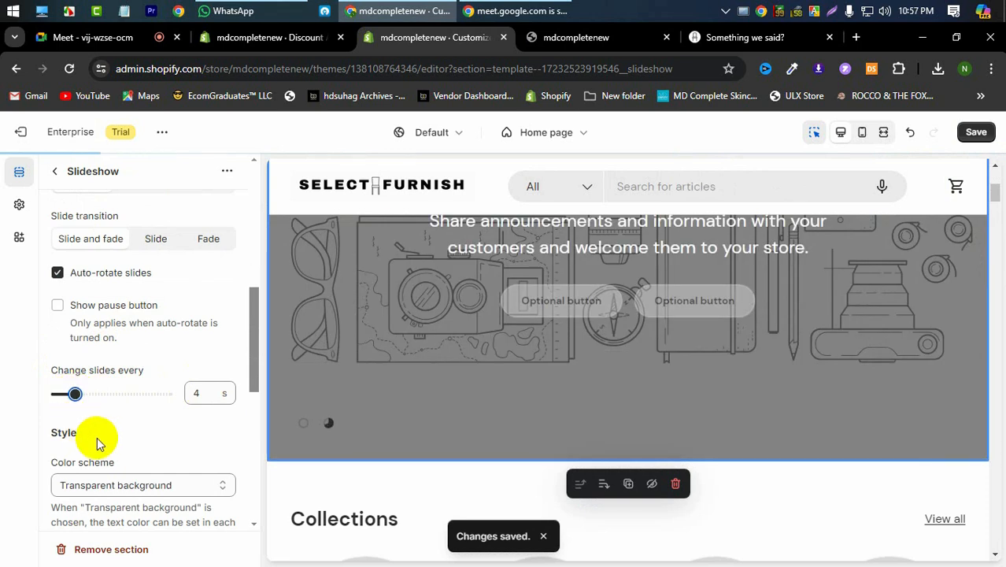
# Review the slideshow's color scheme options, image tint, accessibility settings and image height options
pyautogui.scroll(-2, 163, 411)
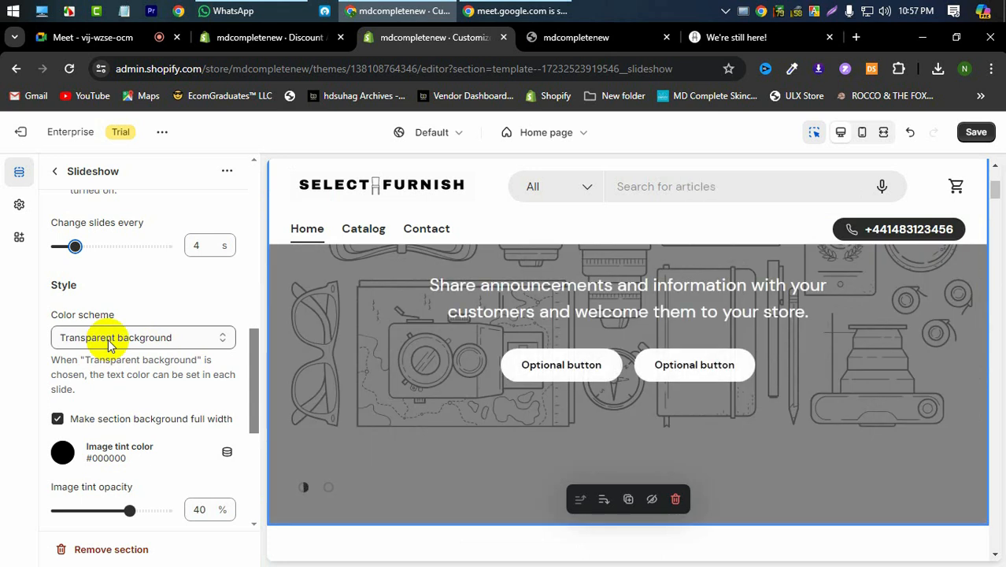
pyautogui.click(109, 339)
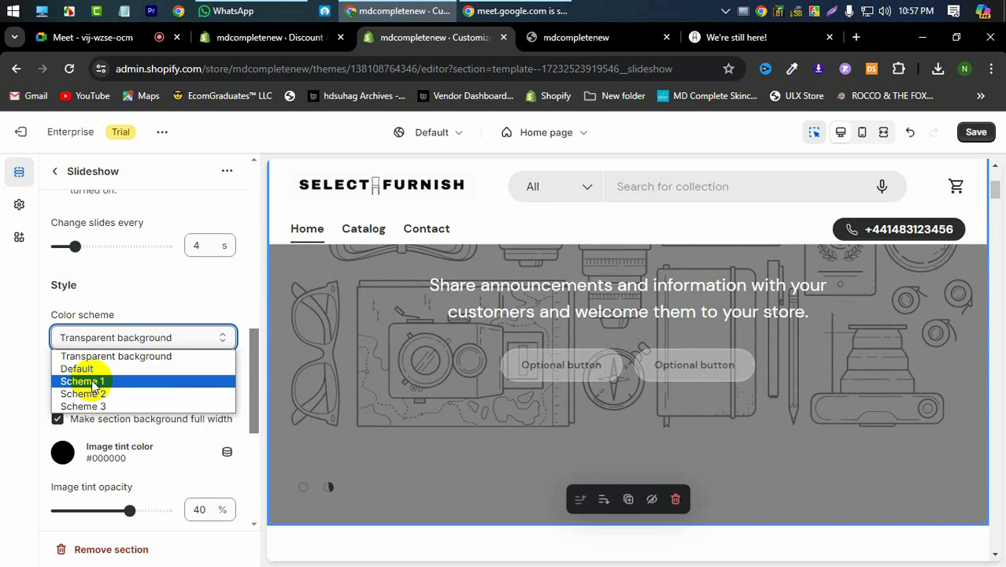
pyautogui.click(3, 384)
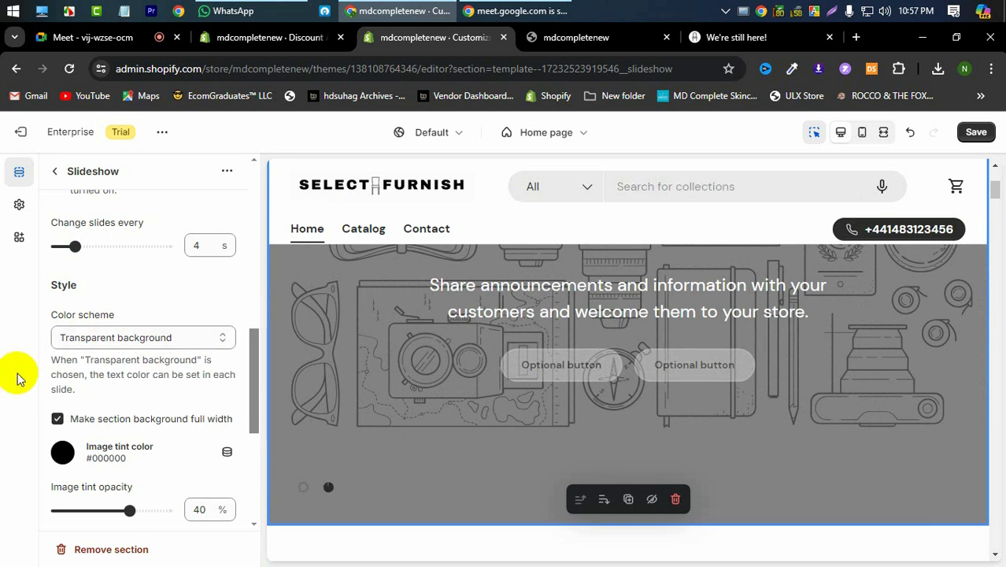
pyautogui.scroll(-1, 642, 307)
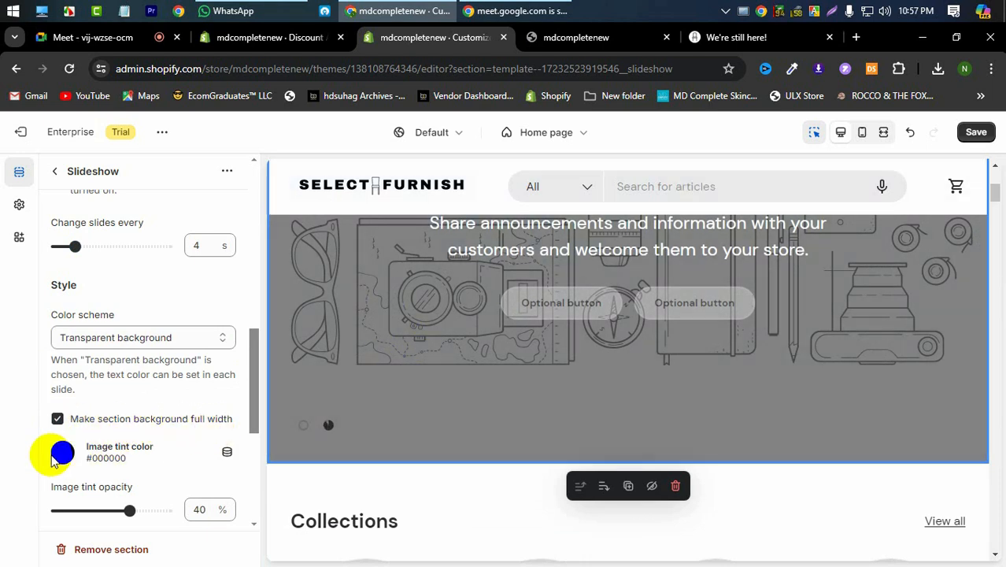
pyautogui.scroll(-1, 118, 445)
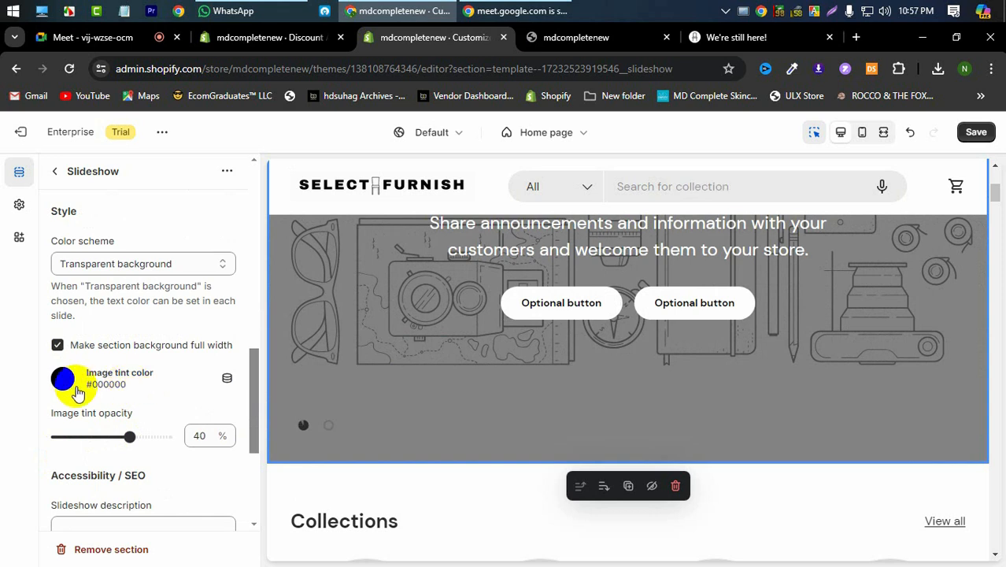
pyautogui.scroll(-1, 71, 402)
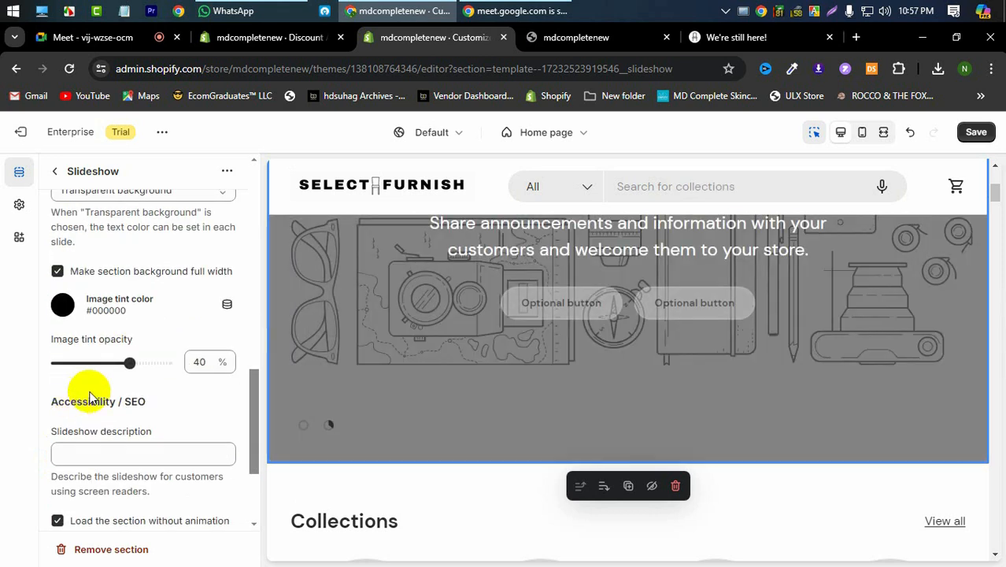
pyautogui.scroll(-1, 134, 395)
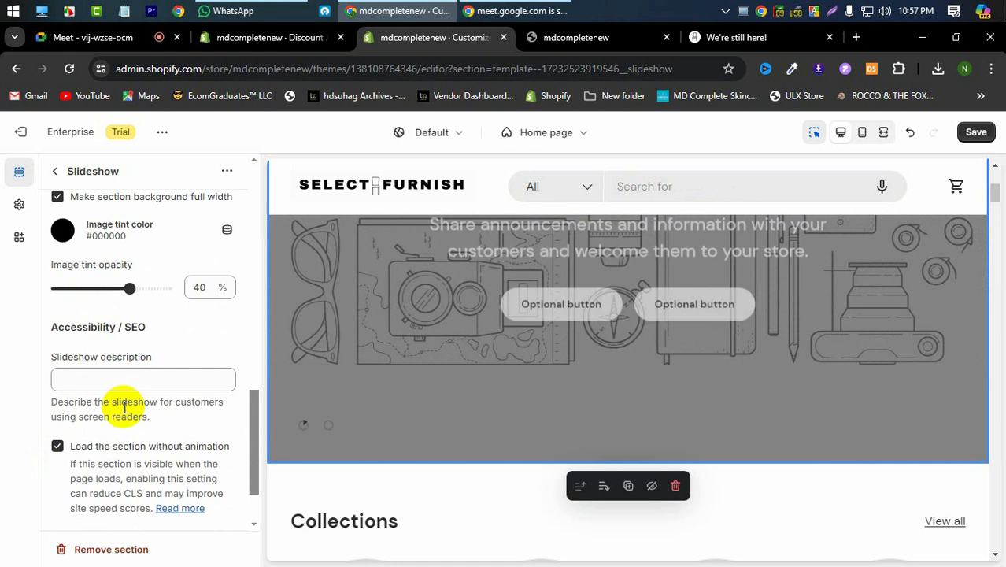
pyautogui.scroll(-1, 126, 405)
pyautogui.scroll(5, 124, 408)
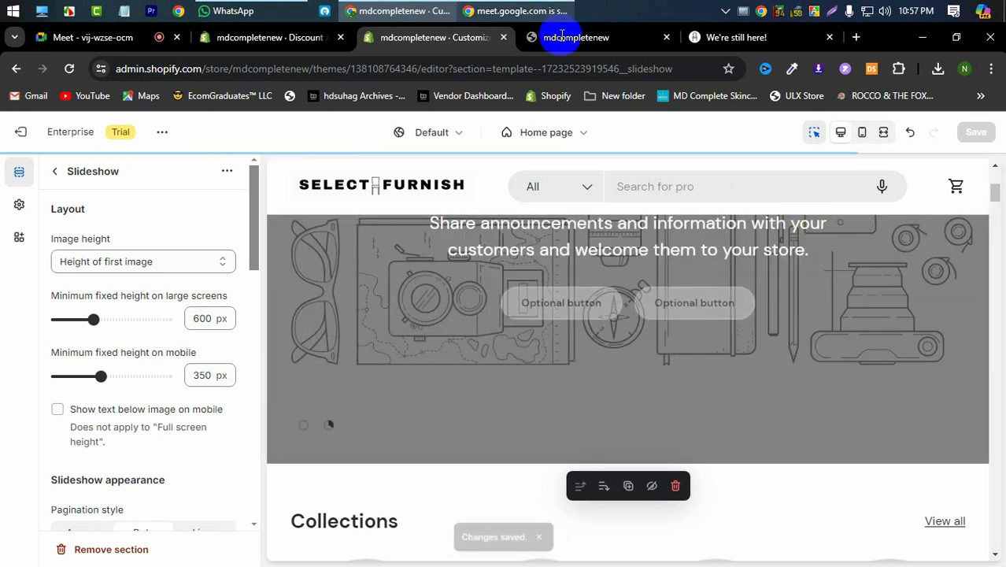
pyautogui.click(119, 262)
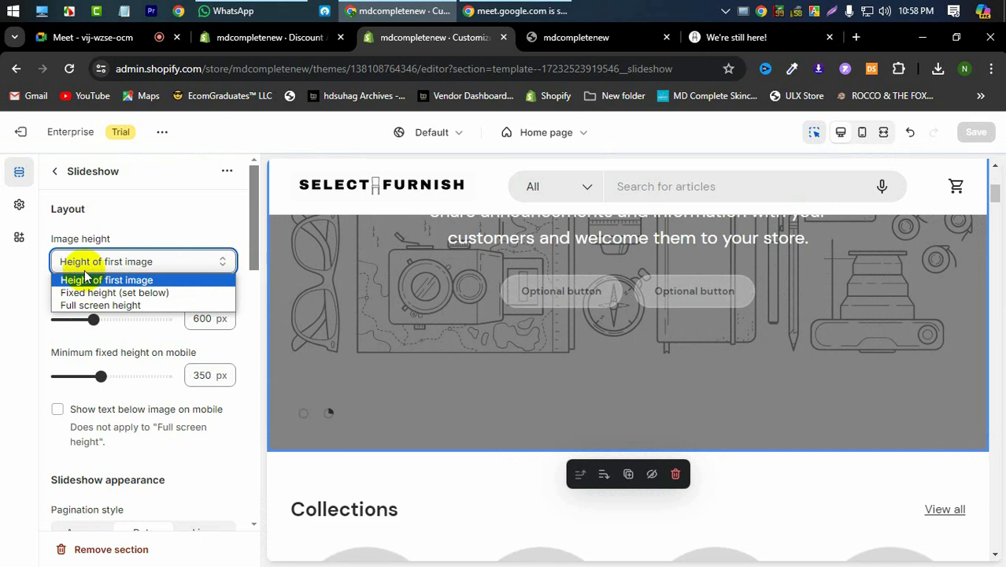
pyautogui.click(148, 263)
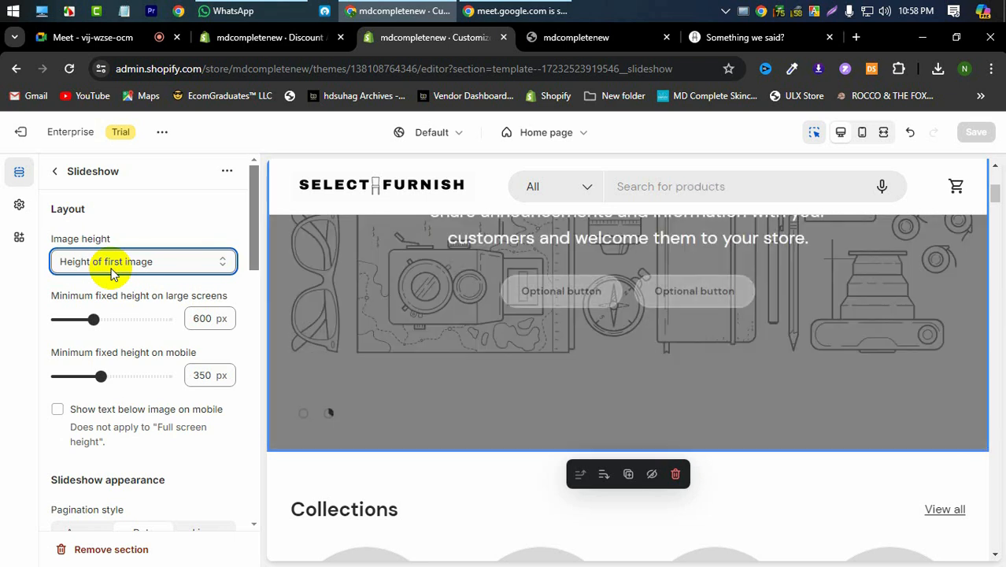
# Return to the home page's section list, open the first slide of the slideshow and start choosing its main image
pyautogui.click(55, 173)
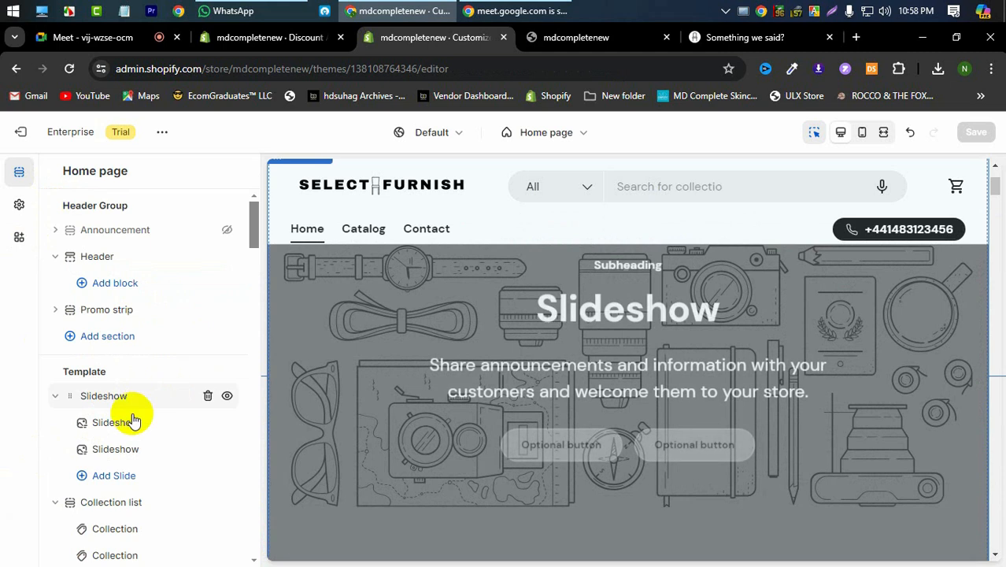
pyautogui.click(95, 424)
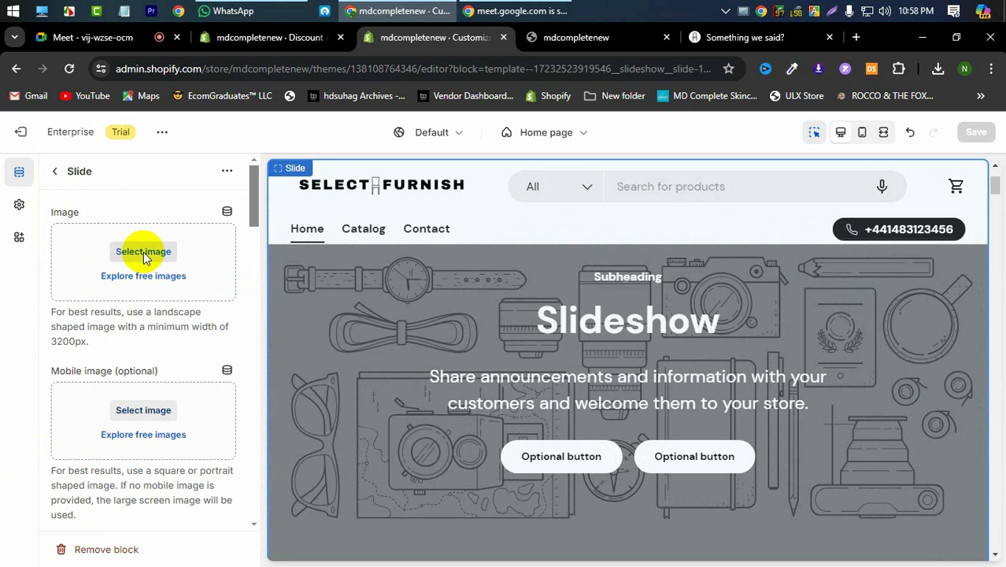
pyautogui.click(134, 288)
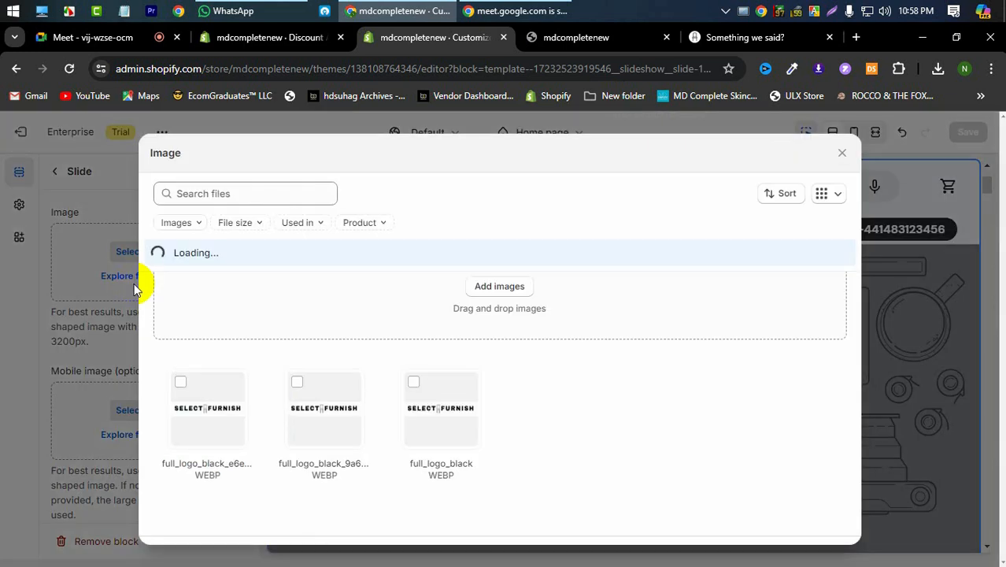
# Upload New Project (6).png from the Downloads folder and apply it as the first slide's main image
pyautogui.click(496, 303)
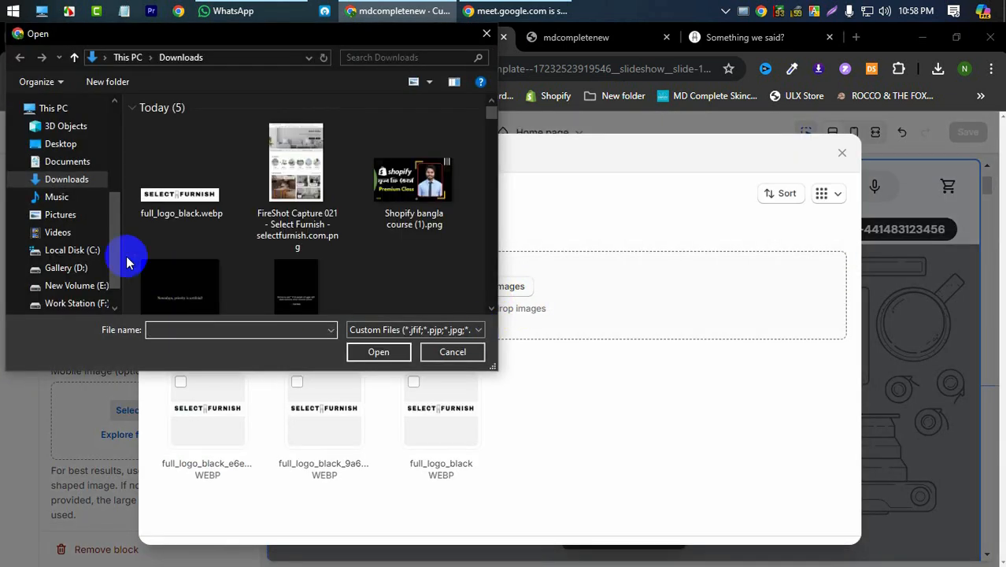
pyautogui.scroll(-2, 242, 228)
pyautogui.scroll(-5, 248, 229)
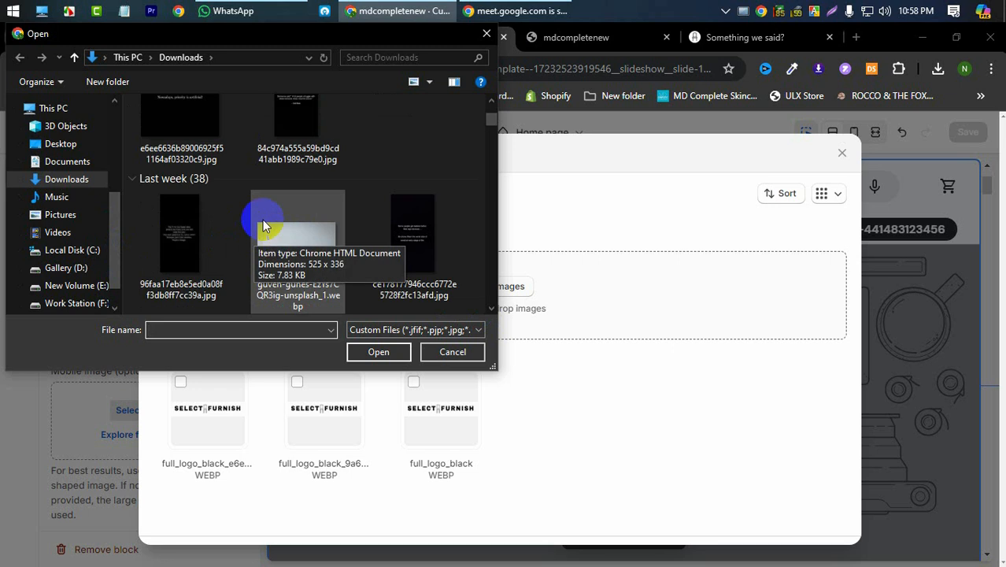
pyautogui.scroll(-6, 262, 240)
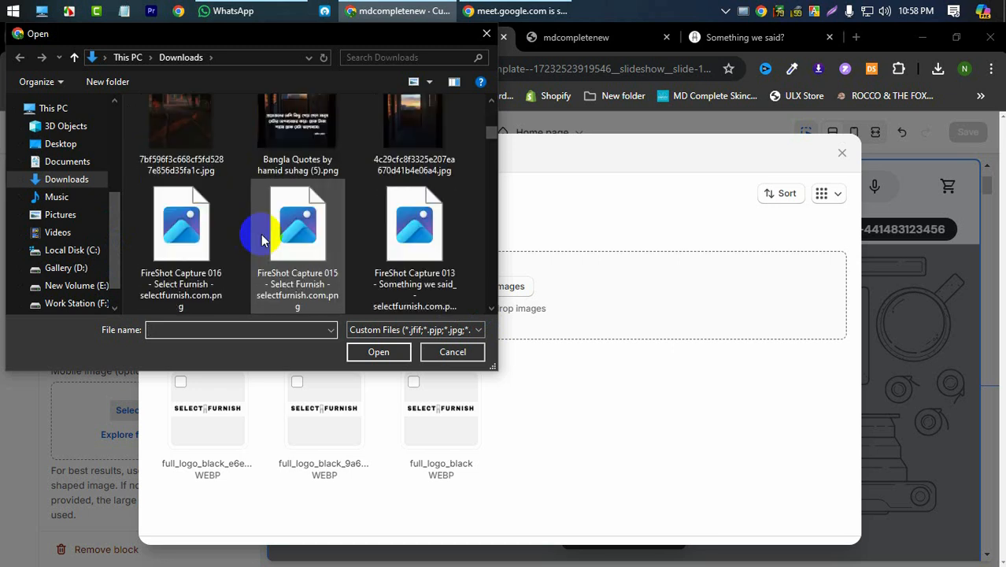
pyautogui.scroll(-5, 262, 240)
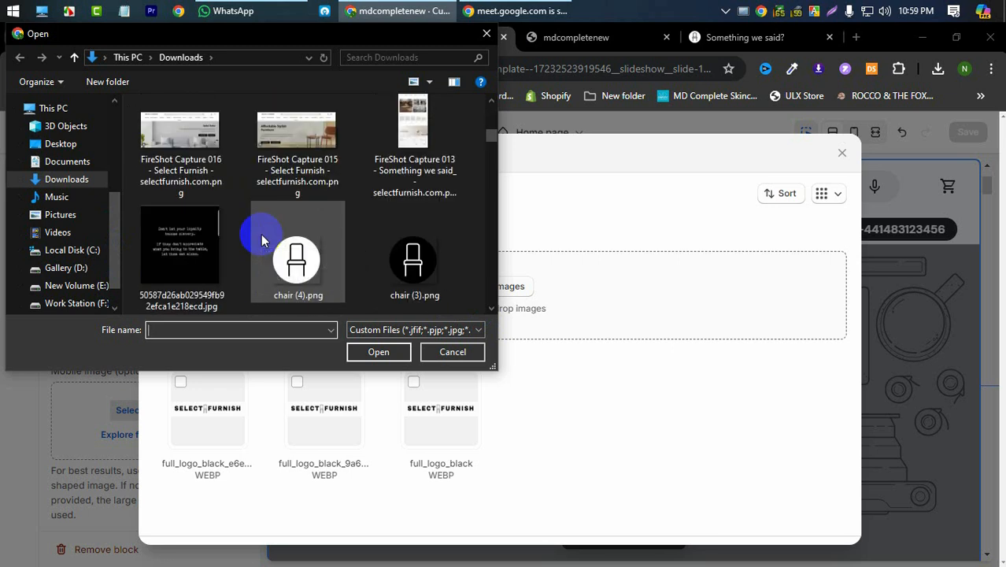
pyautogui.scroll(-1, 261, 234)
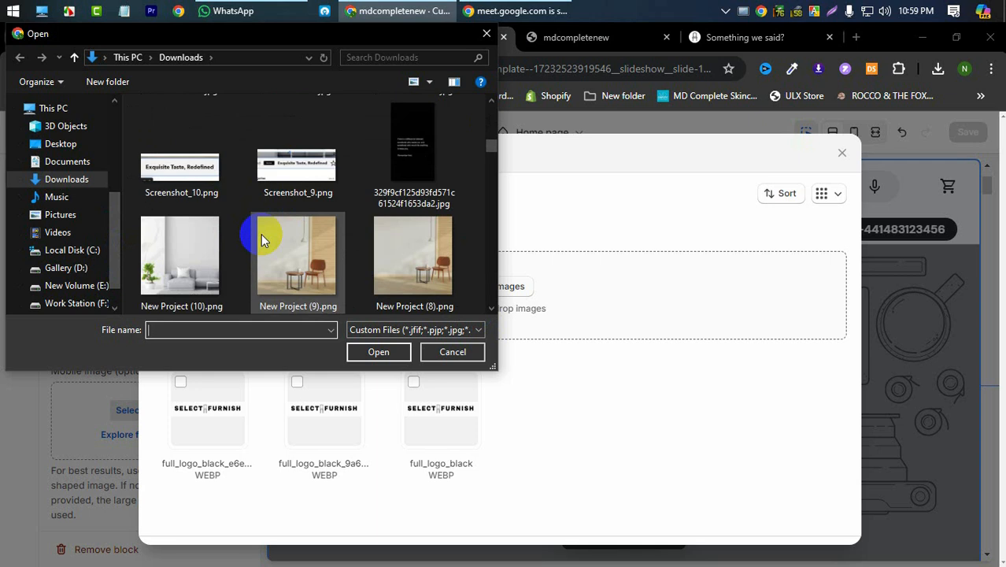
pyautogui.scroll(1, 260, 234)
pyautogui.scroll(-2, 261, 234)
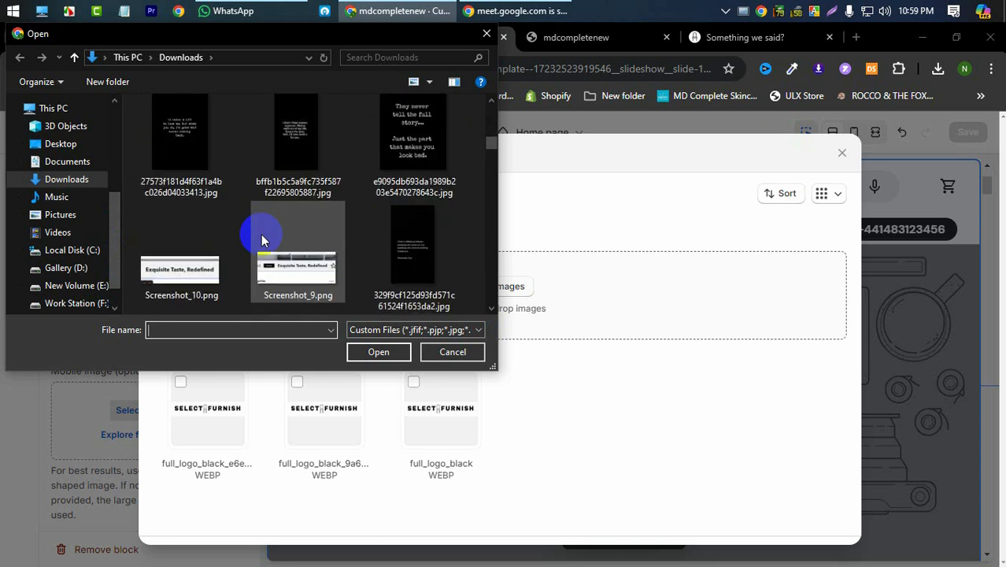
pyautogui.scroll(-1, 261, 234)
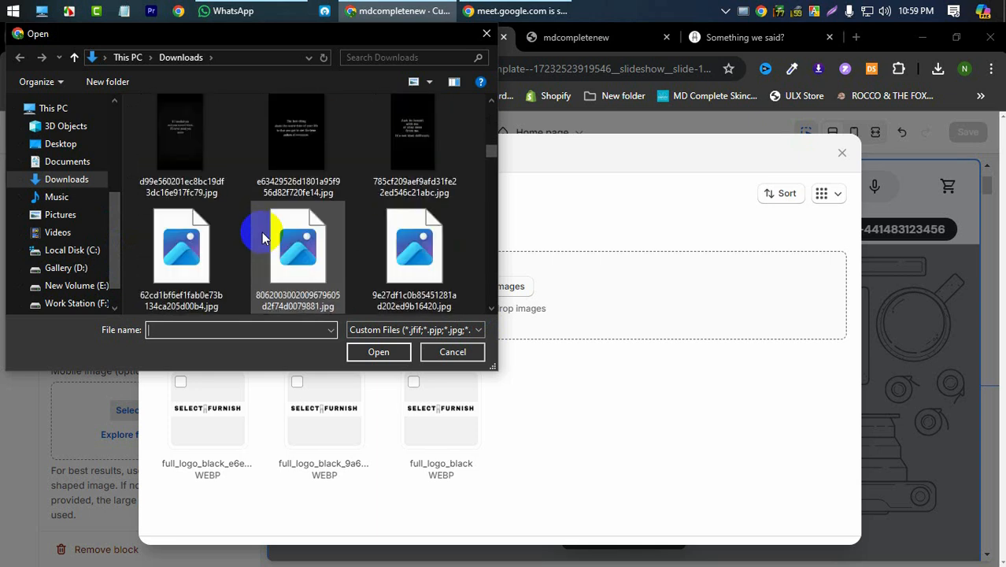
pyautogui.scroll(-2, 262, 233)
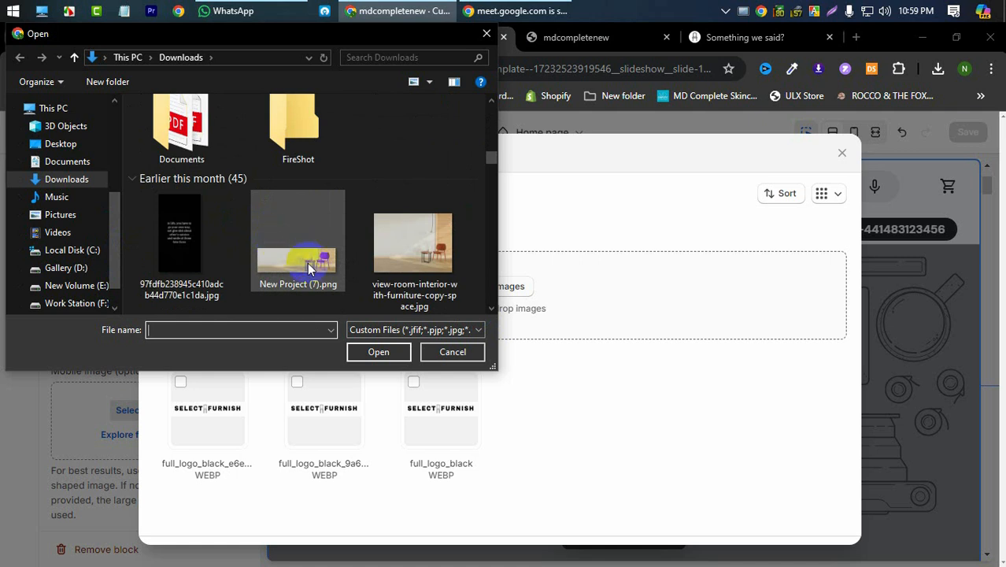
pyautogui.scroll(-2, 307, 262)
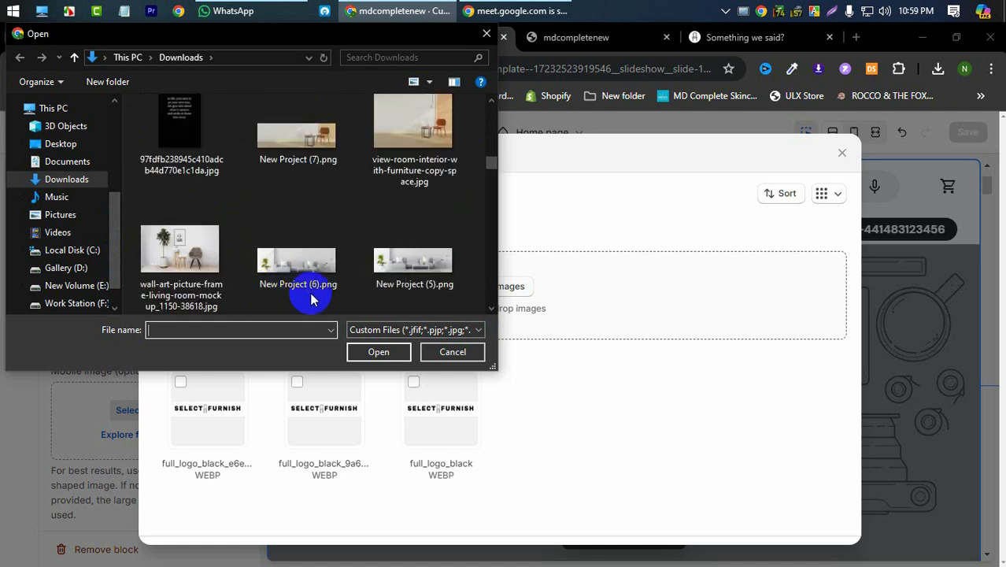
pyautogui.click(299, 261)
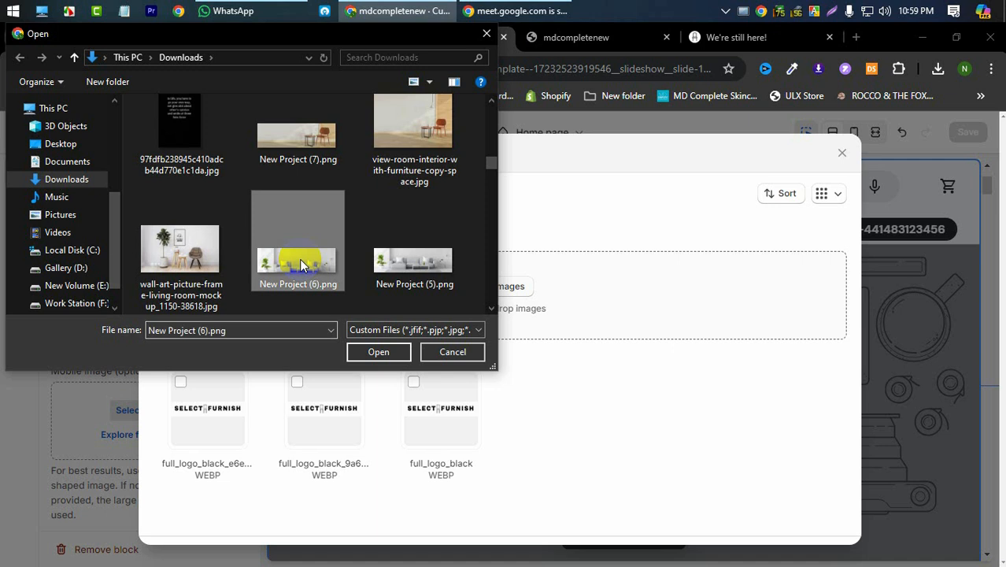
pyautogui.click(371, 351)
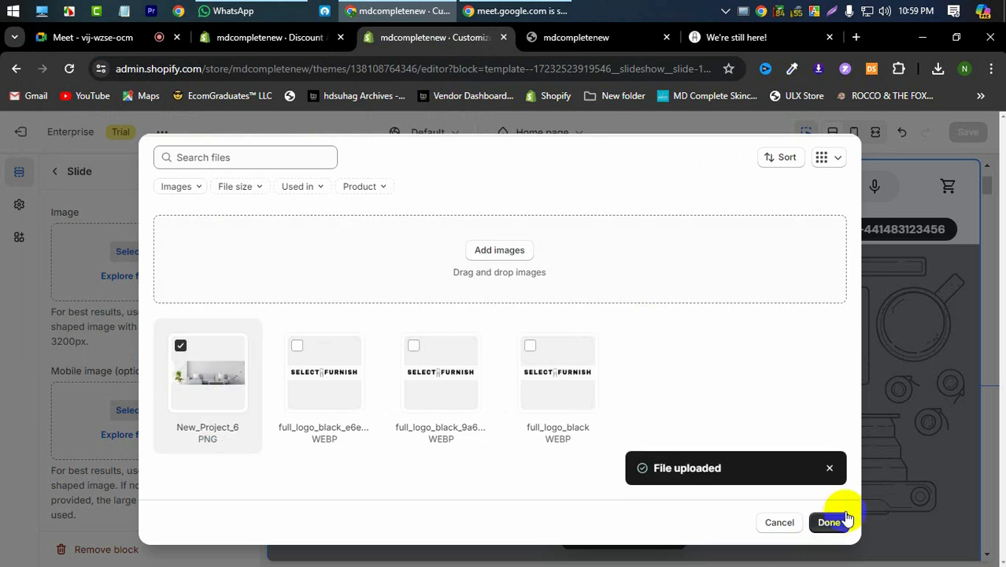
pyautogui.click(832, 523)
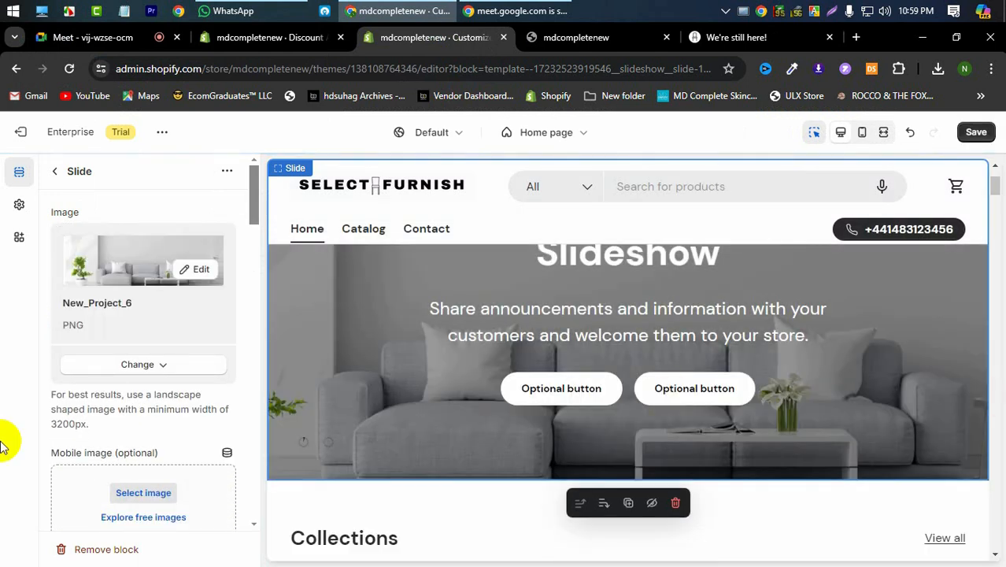
# Review the slide's main image, mobile image guidance, image link and text overlay settings
pyautogui.scroll(-3, 102, 420)
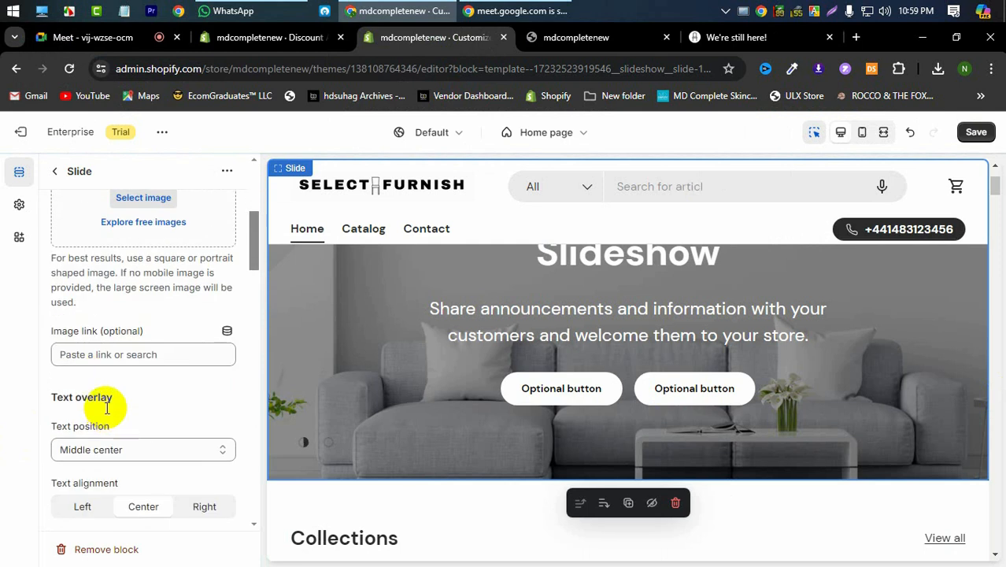
pyautogui.scroll(3, 101, 404)
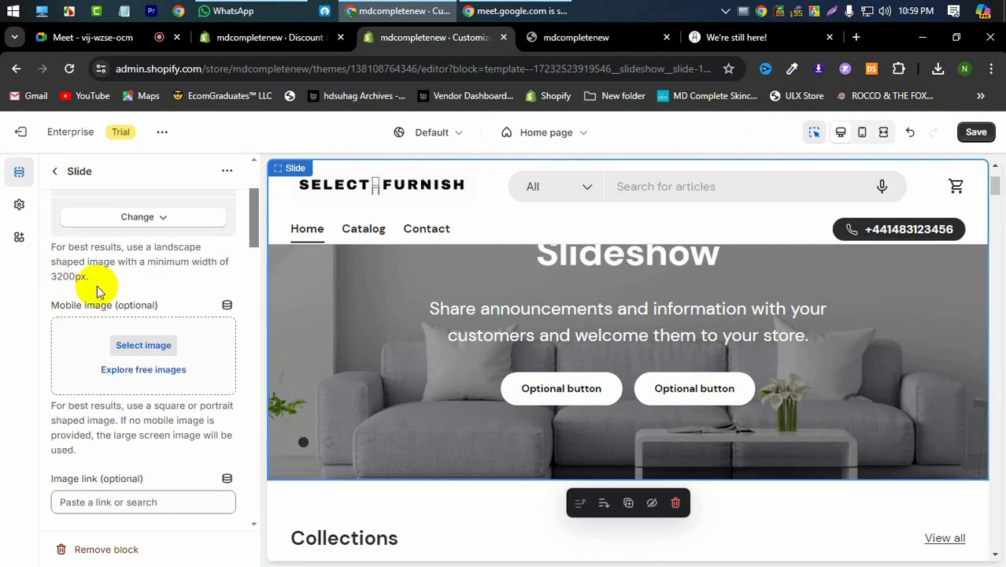
pyautogui.scroll(1, 134, 326)
pyautogui.scroll(-3, 109, 393)
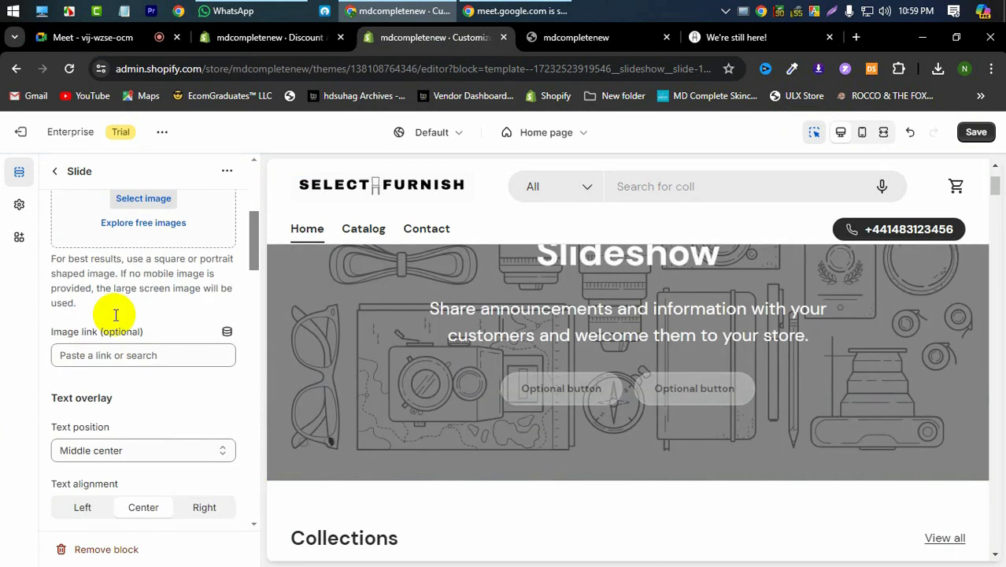
pyautogui.scroll(1, 106, 295)
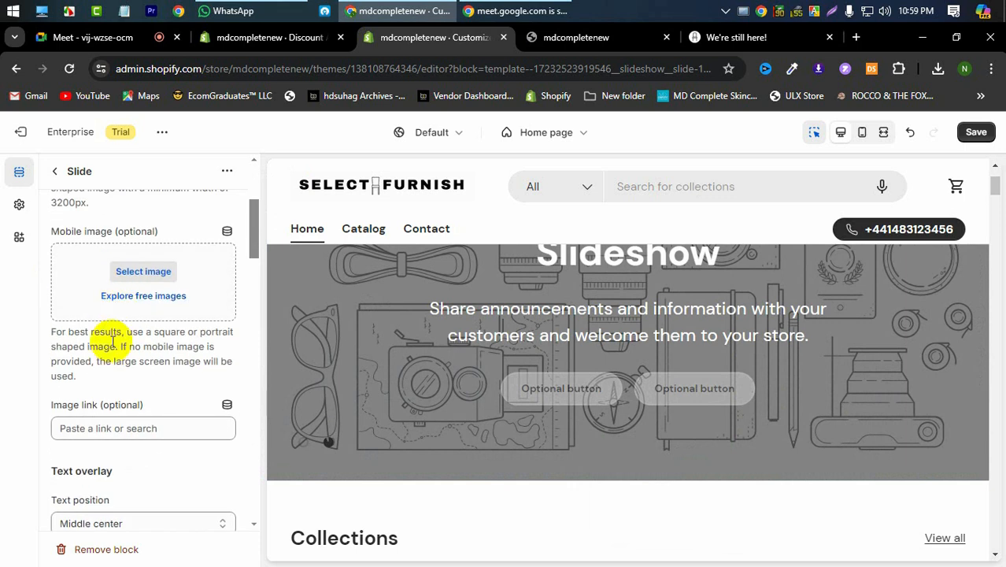
pyautogui.scroll(3, 116, 353)
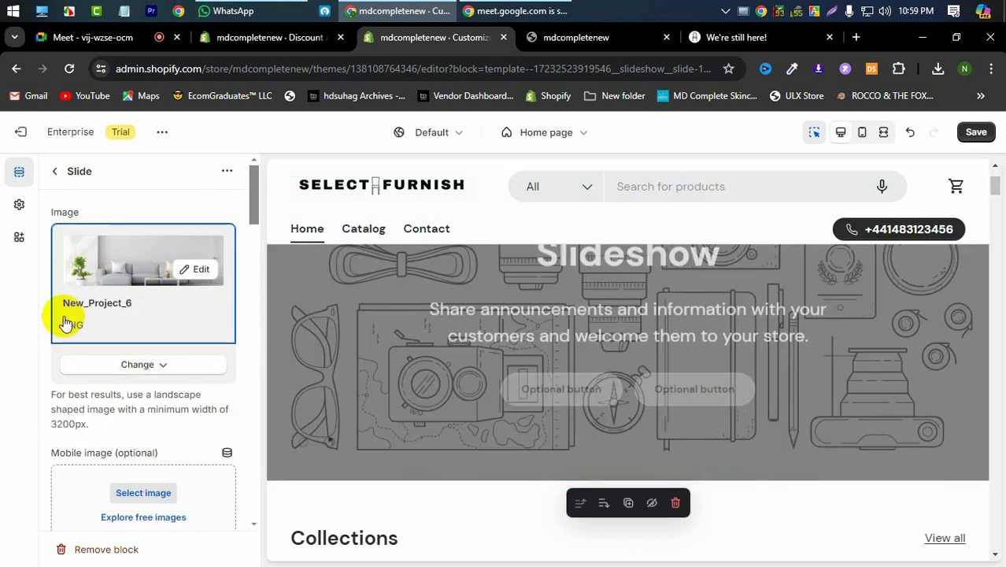
pyautogui.scroll(-4, 107, 319)
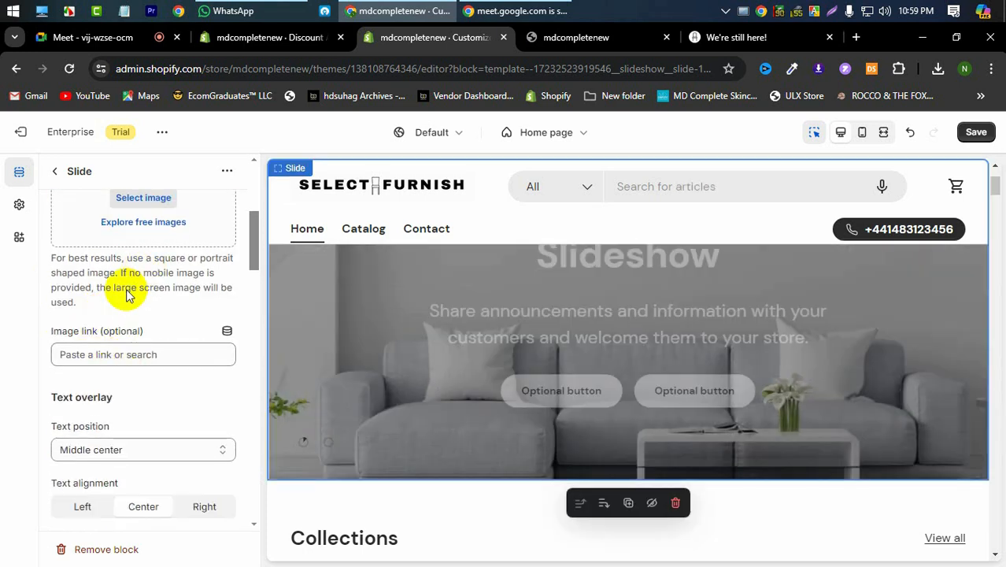
pyautogui.moveTo(50, 261); pyautogui.dragTo(160, 305)
pyautogui.scroll(4, 158, 307)
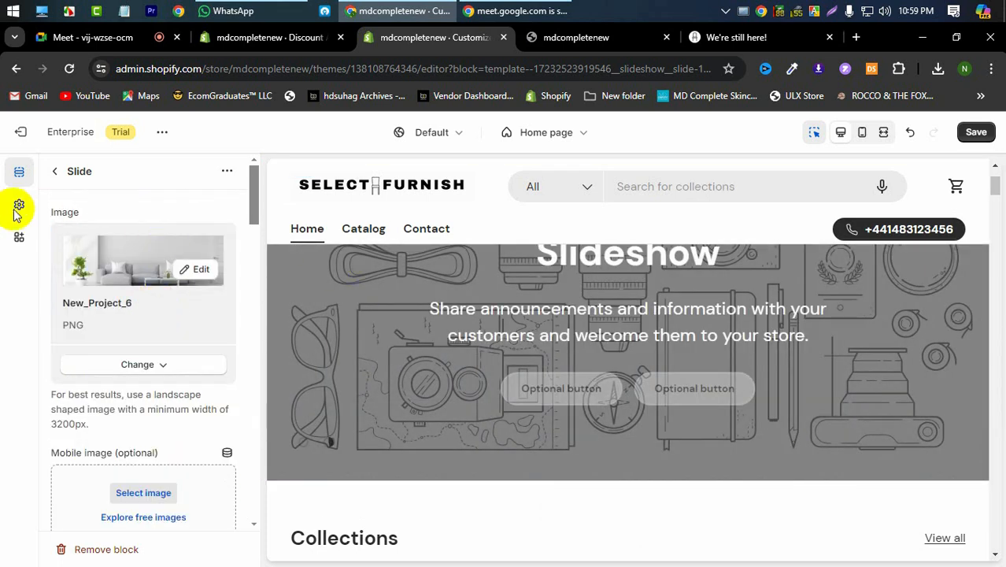
pyautogui.scroll(-2, 103, 287)
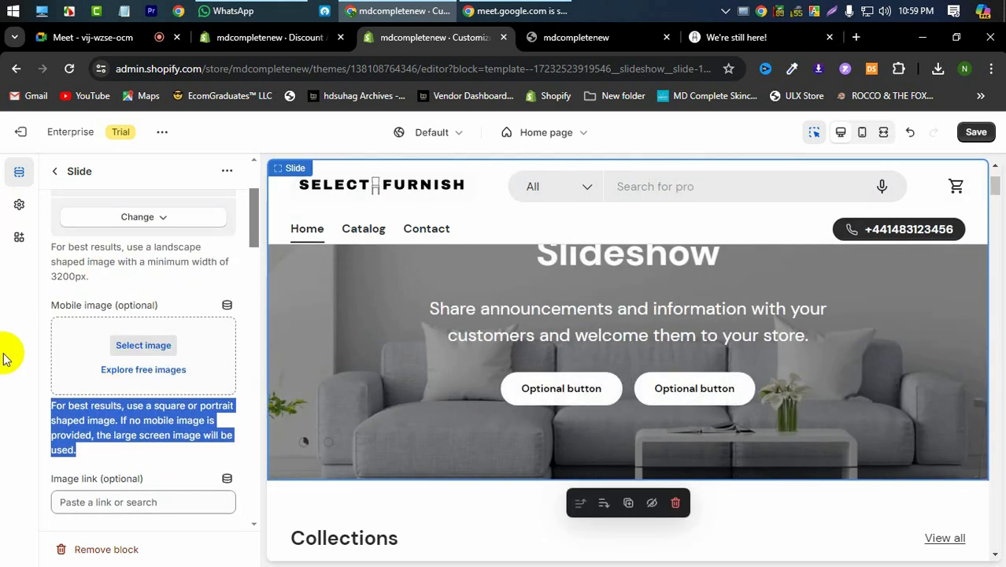
pyautogui.click(7, 350)
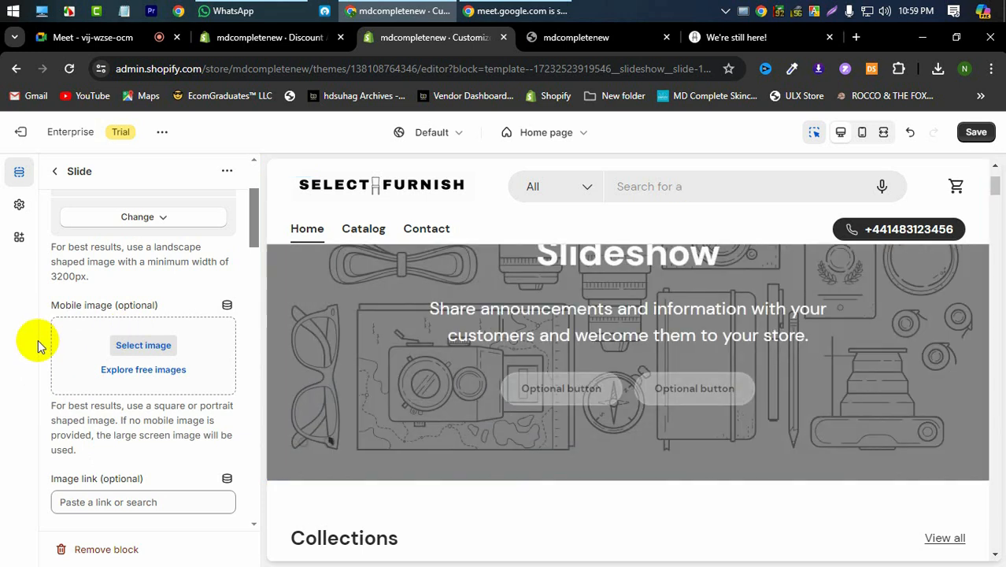
pyautogui.scroll(2, 63, 310)
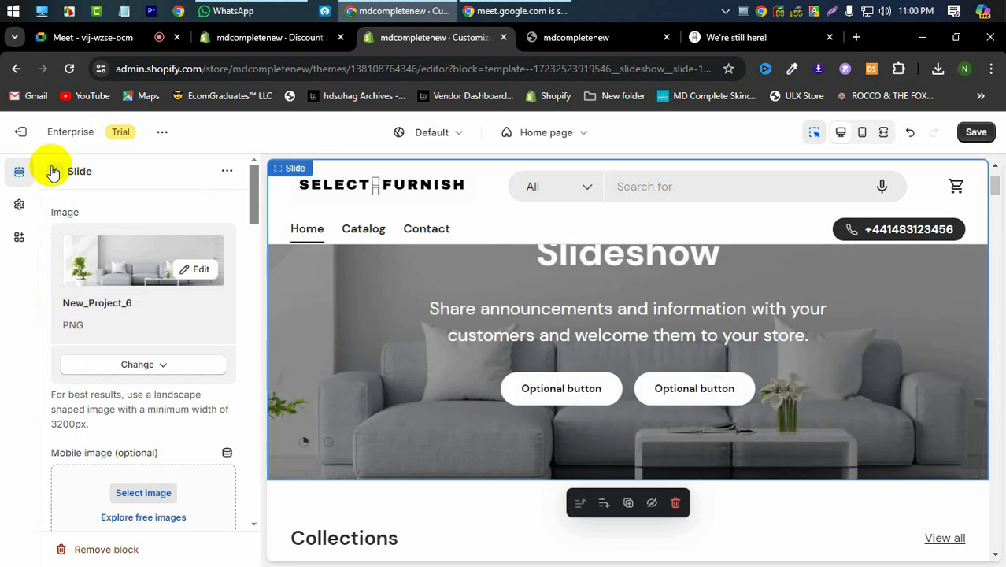
pyautogui.scroll(-4, 138, 267)
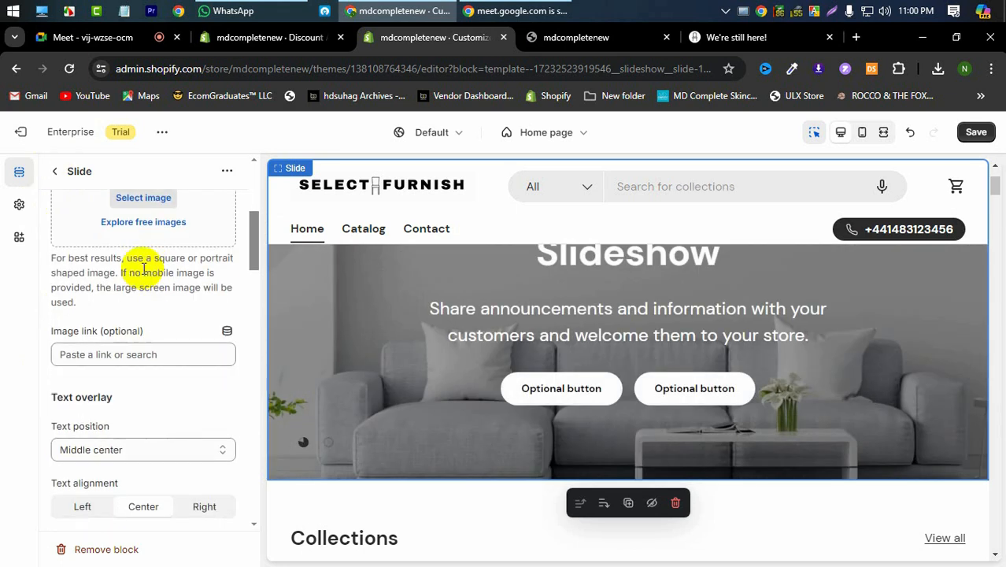
pyautogui.scroll(-2, 112, 350)
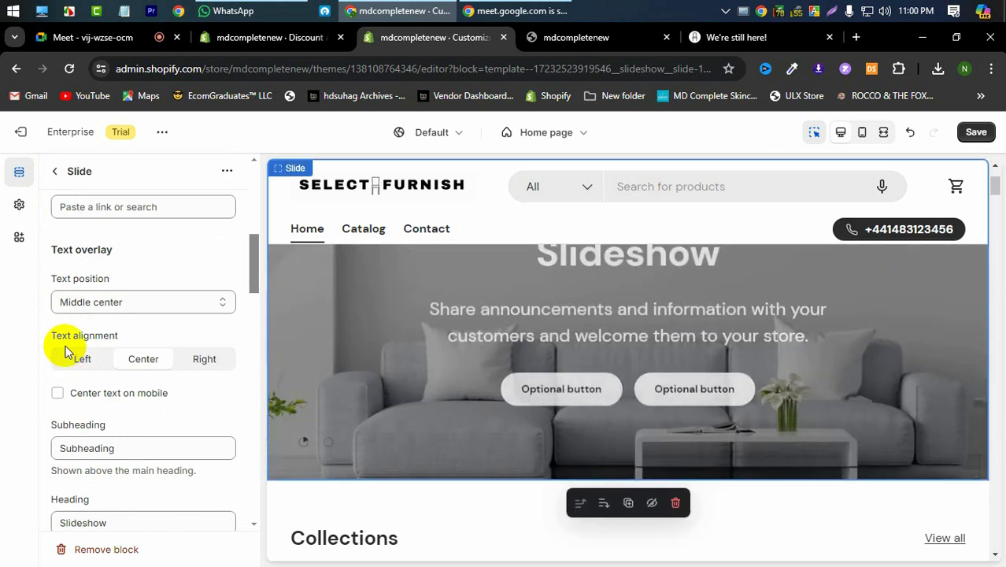
# Examine the slideshow's text placement on the Select Furnish site and look at the mdcompletenew store preview
pyautogui.click(587, 38)
pyautogui.click(763, 37)
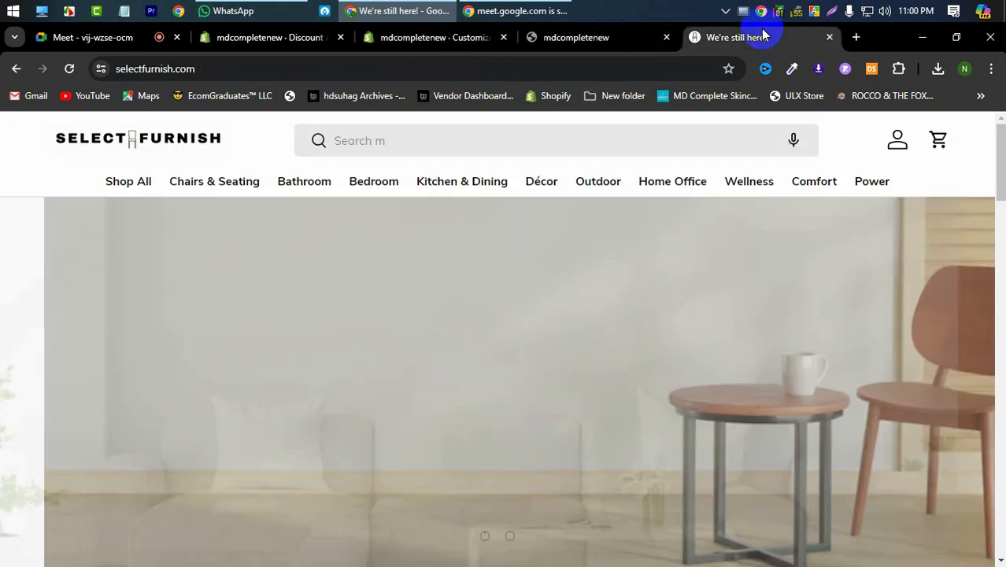
pyautogui.scroll(-5, 343, 310)
pyautogui.scroll(4, 347, 315)
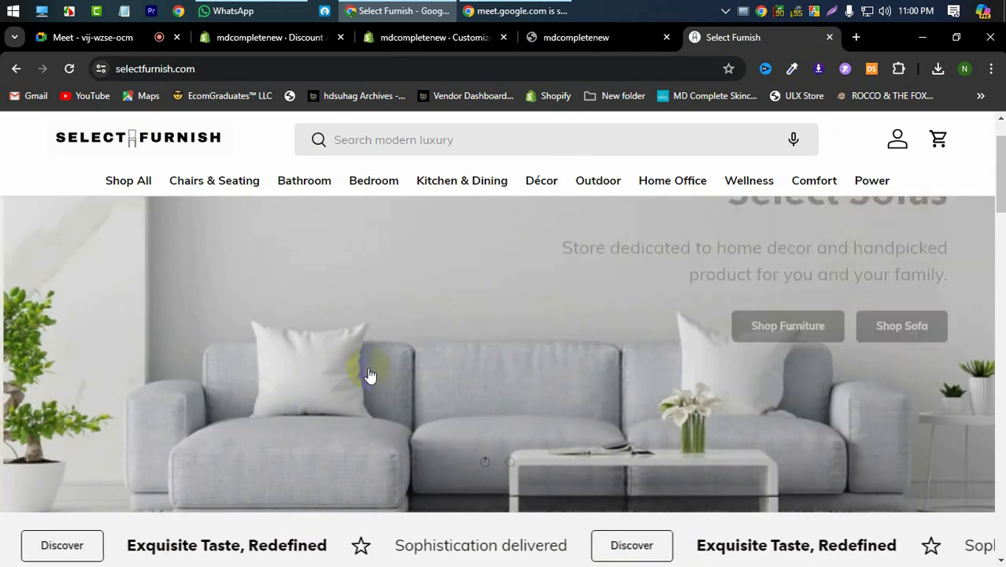
pyautogui.click(579, 37)
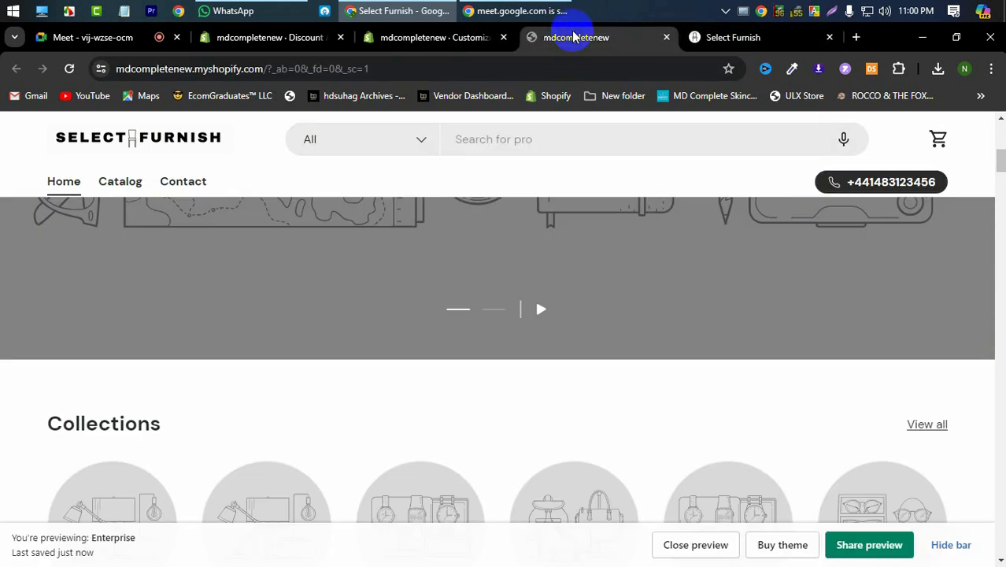
# Back in the theme editor, set the first slide's text alignment to Right and its text position to Top right
pyautogui.click(461, 37)
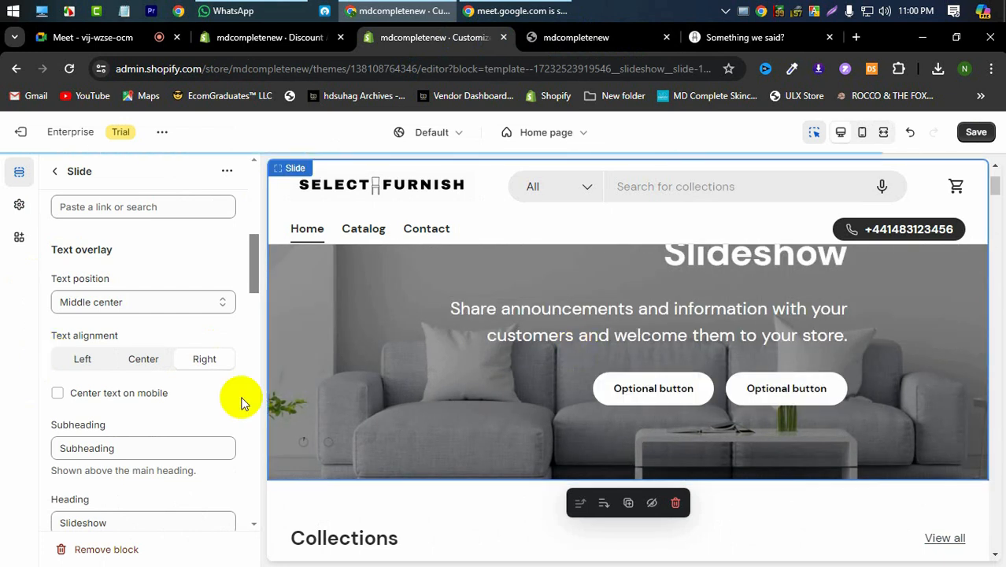
pyautogui.scroll(-1, 74, 386)
pyautogui.scroll(1, 106, 362)
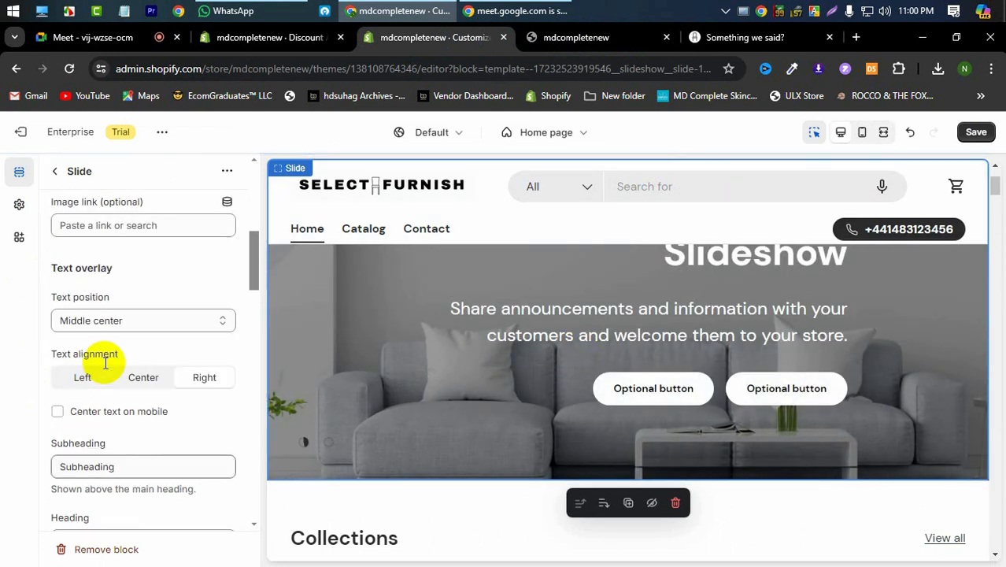
pyautogui.scroll(1, 95, 371)
pyautogui.click(86, 376)
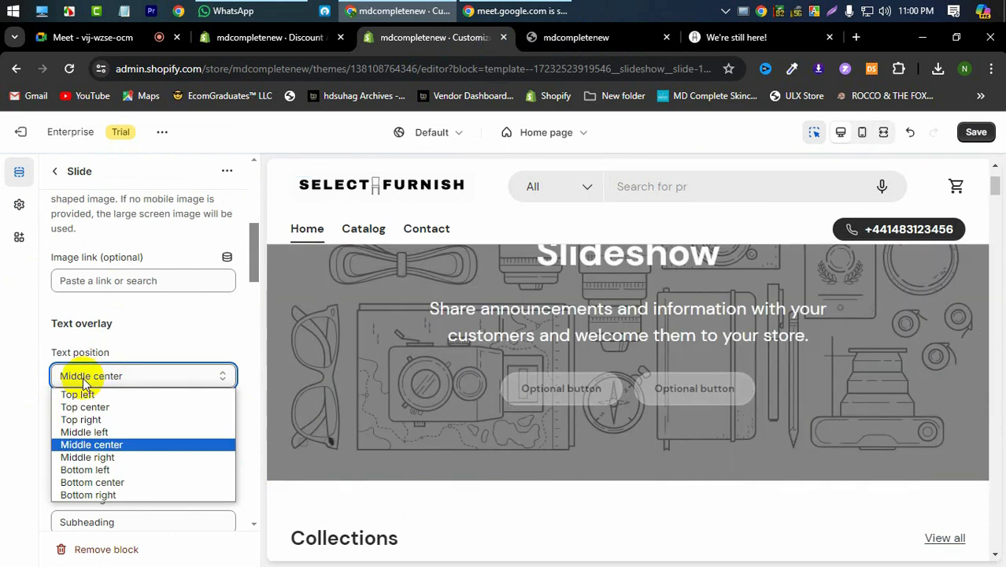
pyautogui.click(87, 419)
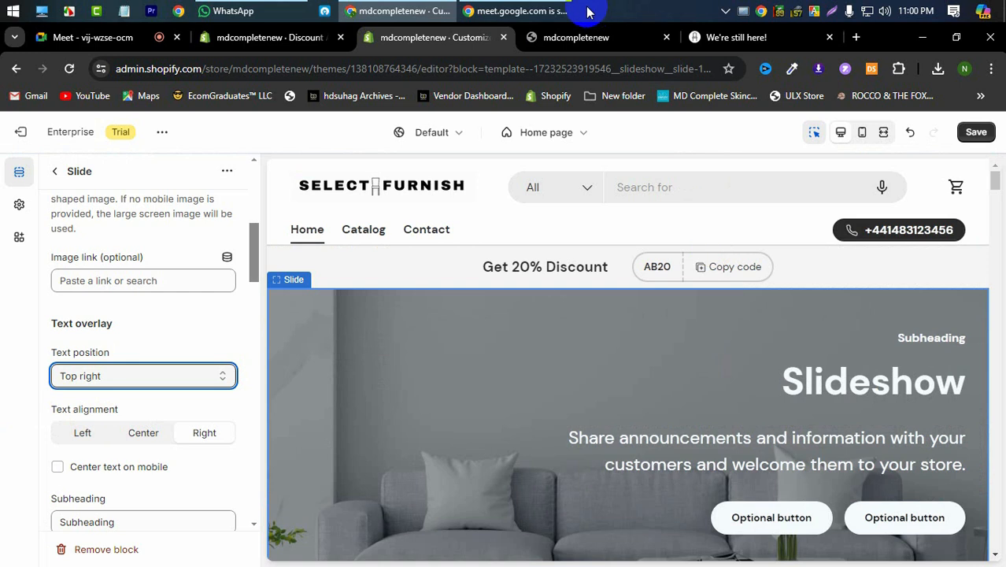
# Check the store preview and the Select Furnish slideshow for comparison, ending back in the theme editor
pyautogui.click(587, 37)
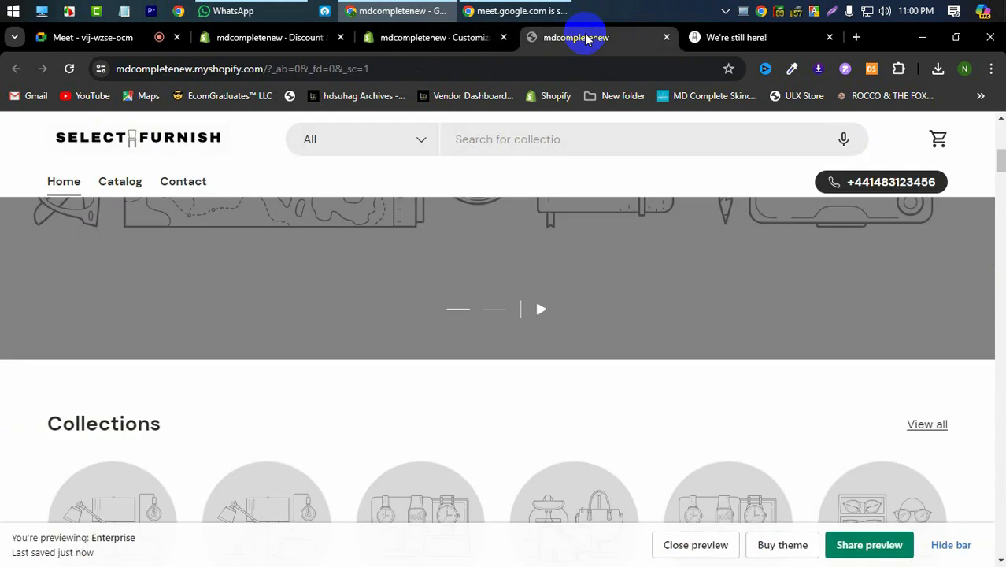
pyautogui.scroll(3, 572, 256)
pyautogui.click(718, 33)
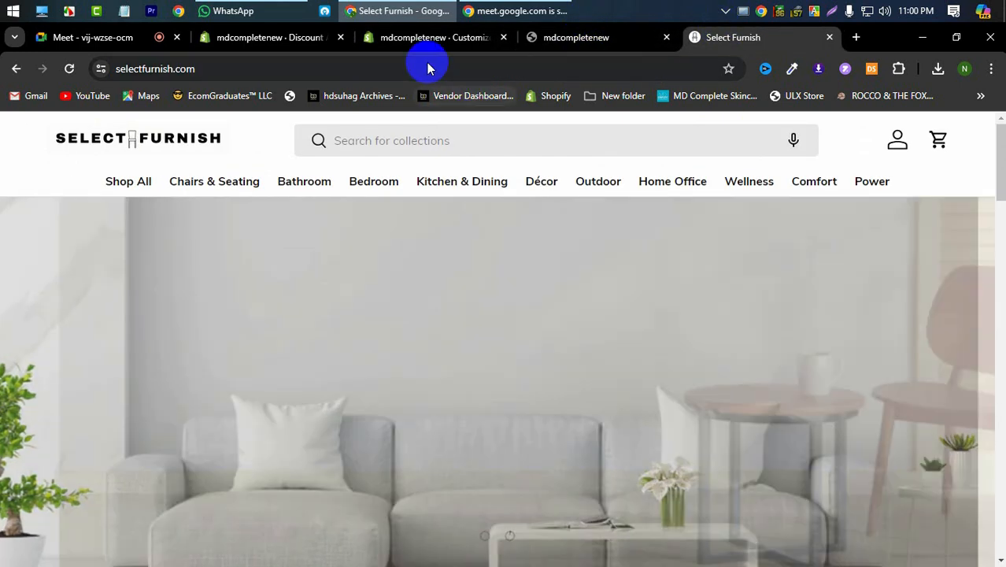
pyautogui.click(421, 37)
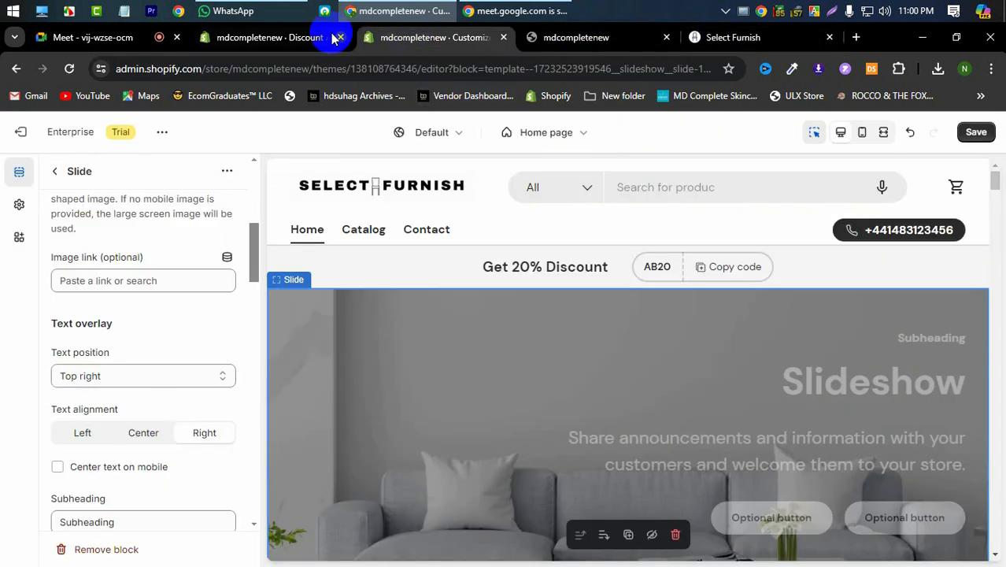
pyautogui.click(323, 35)
pyautogui.click(418, 37)
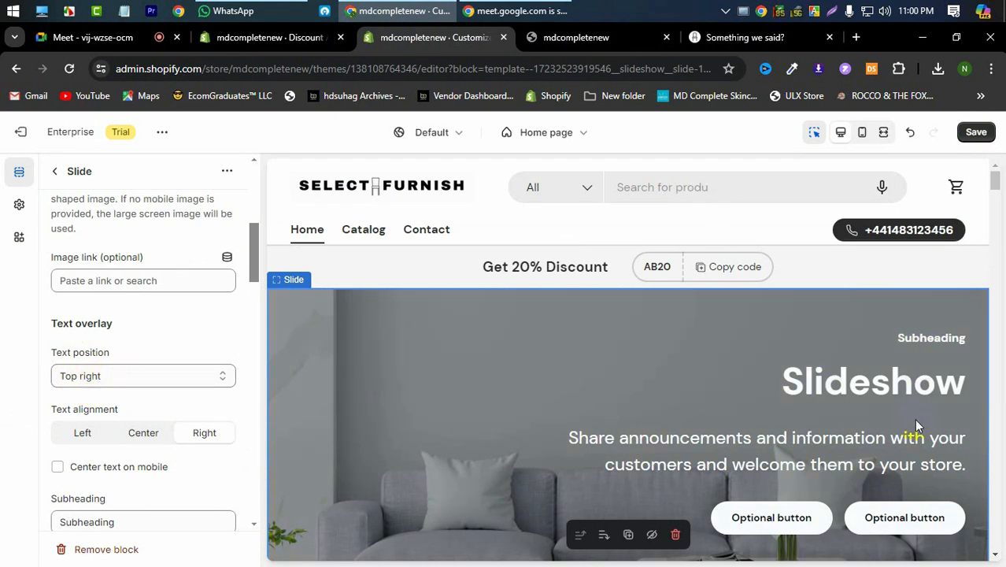
# Clear the first slide's subheading text so the field is empty
pyautogui.scroll(-1, 71, 429)
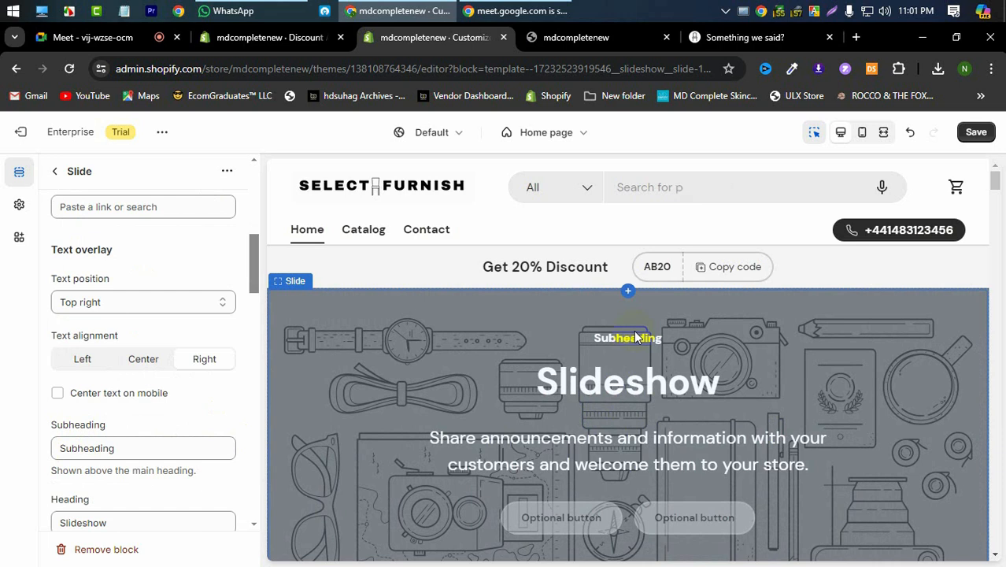
pyautogui.click(148, 450)
pyautogui.doubleClick(146, 449)
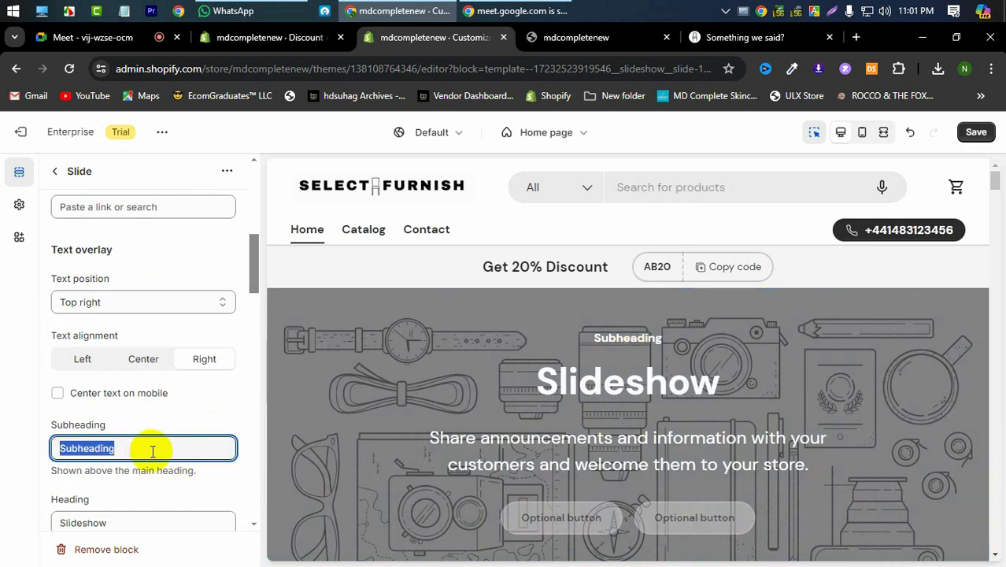
pyautogui.click(17, 341)
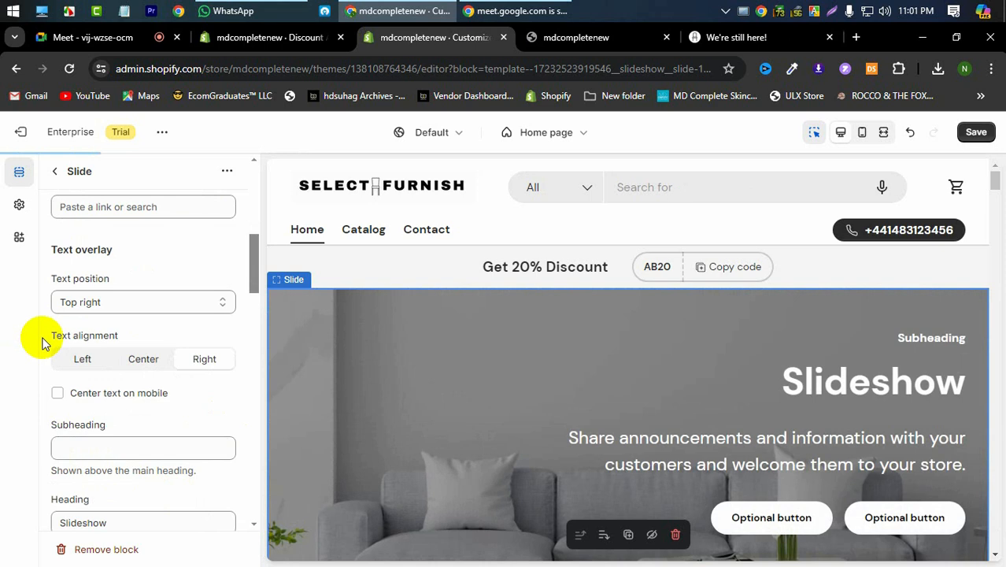
# Try the Small heading size on the slide and return it to Extra extra large
pyautogui.scroll(-4, 86, 472)
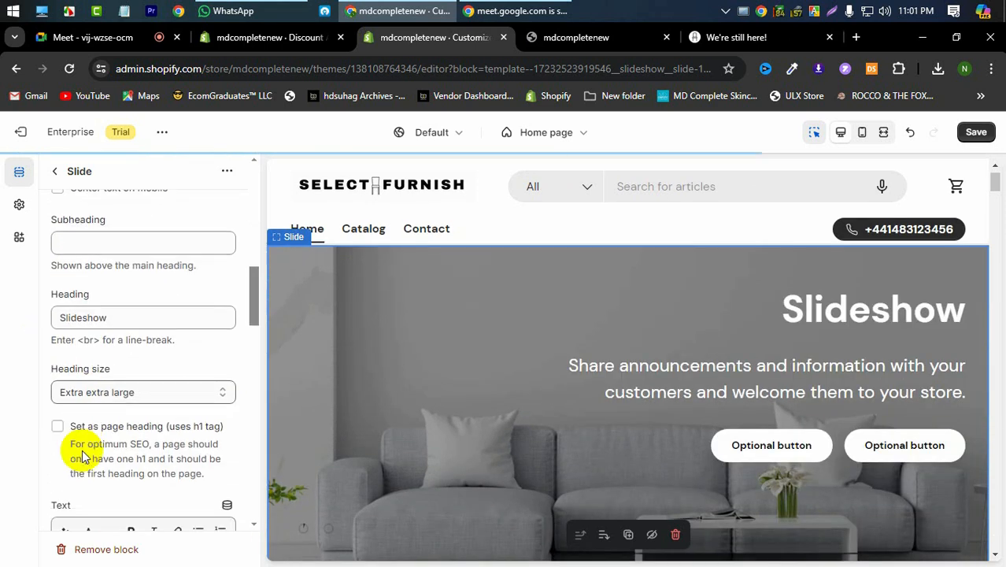
pyautogui.scroll(4, 107, 281)
pyautogui.doubleClick(128, 375)
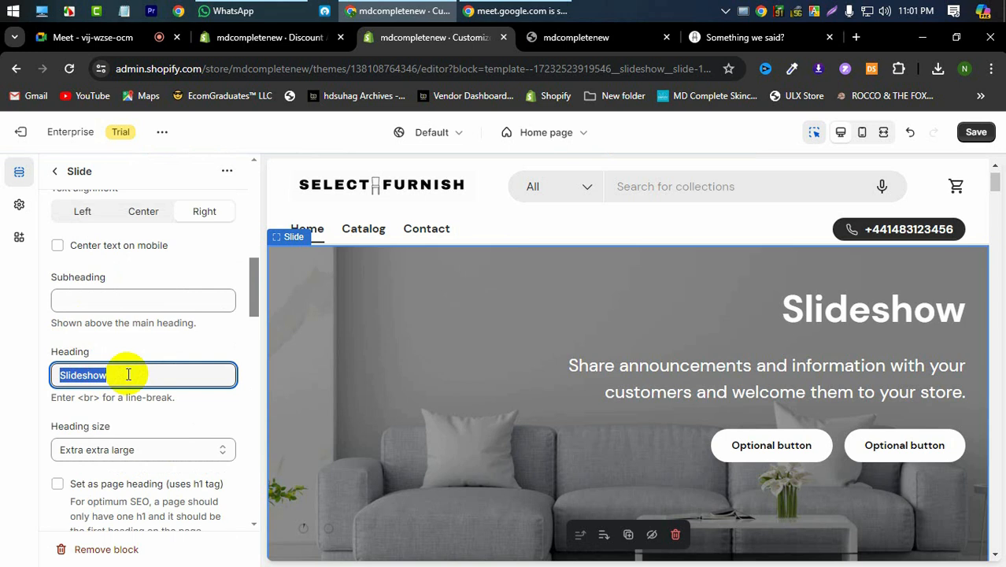
pyautogui.click(11, 423)
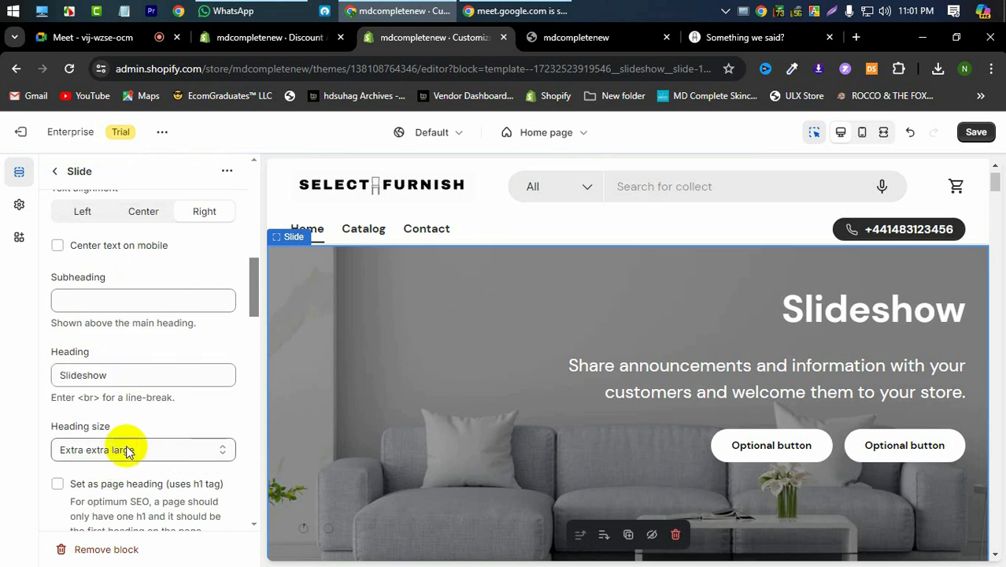
pyautogui.scroll(-1, 142, 441)
pyautogui.click(108, 379)
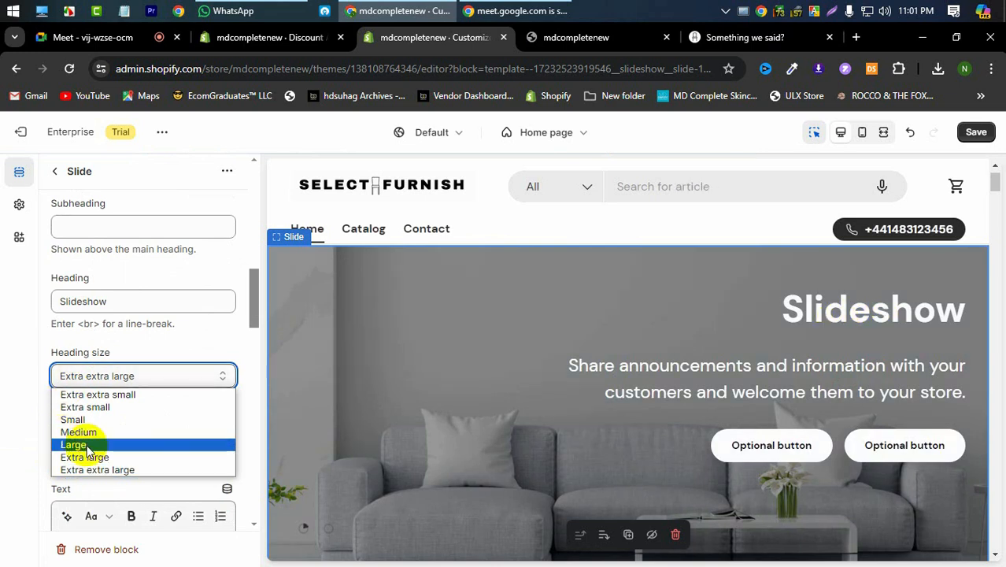
pyautogui.click(83, 423)
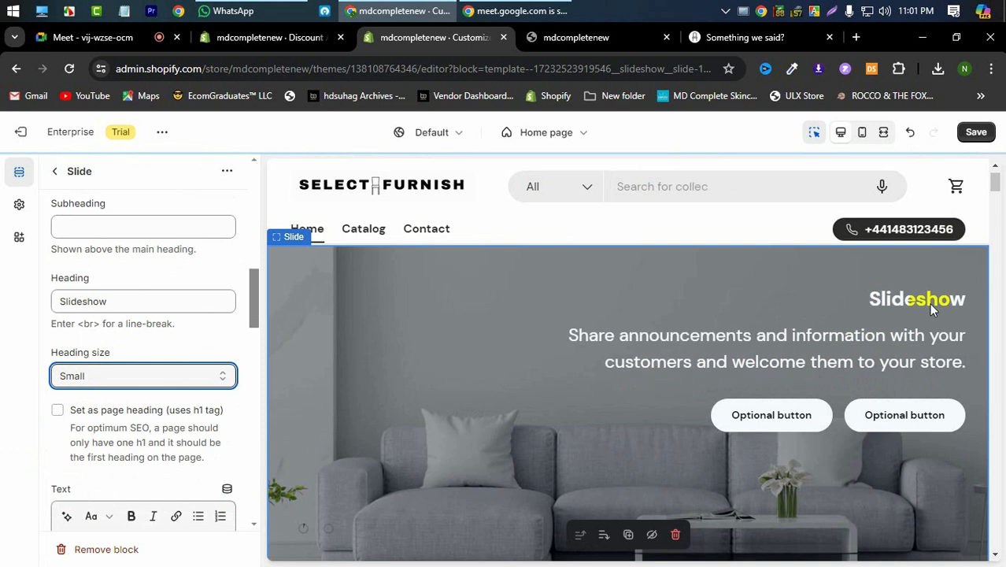
pyautogui.click(112, 378)
pyautogui.click(111, 470)
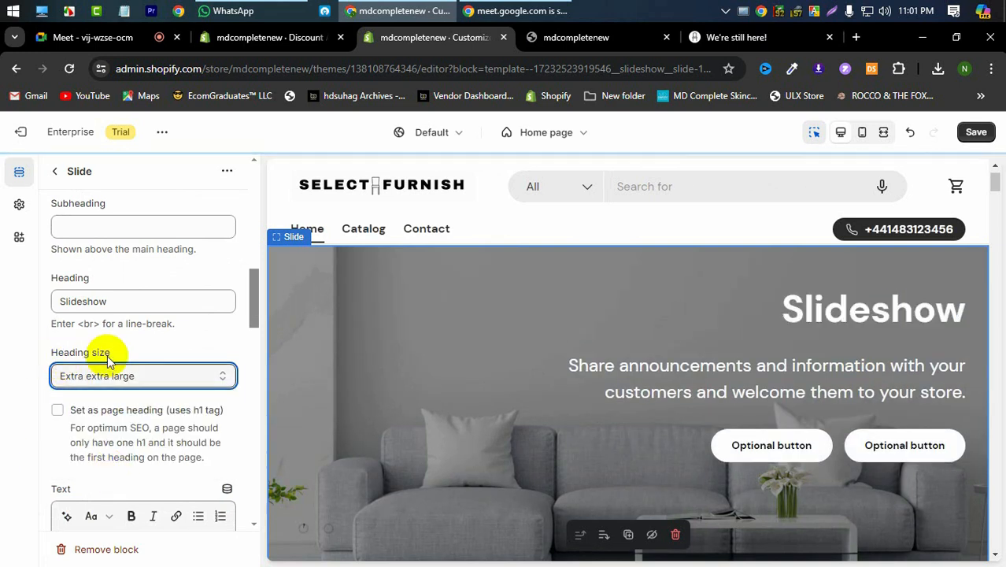
pyautogui.click(13, 423)
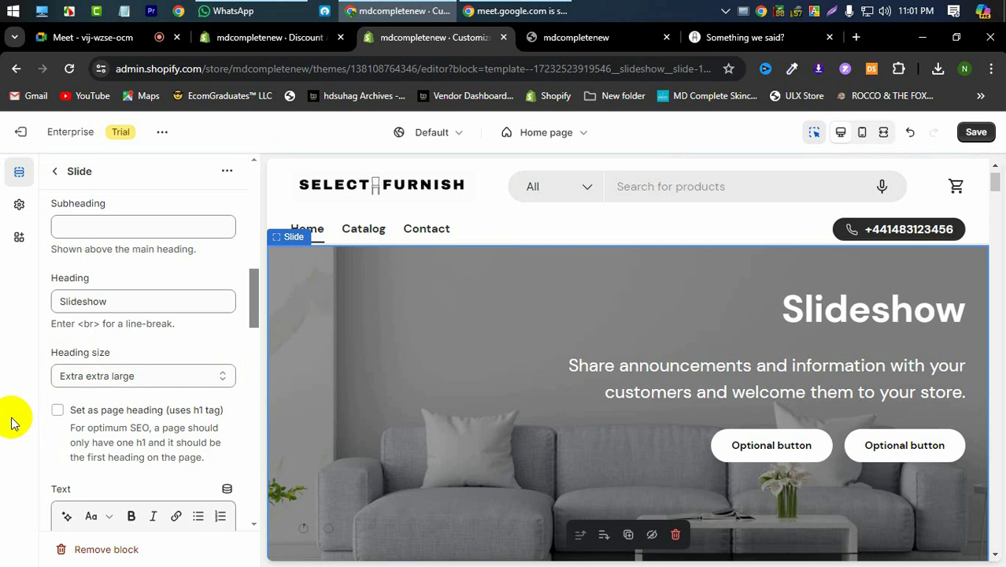
# Copy the sofa slide's heading "Select Sofas" from the Select Furnish site
pyautogui.scroll(-1, 79, 409)
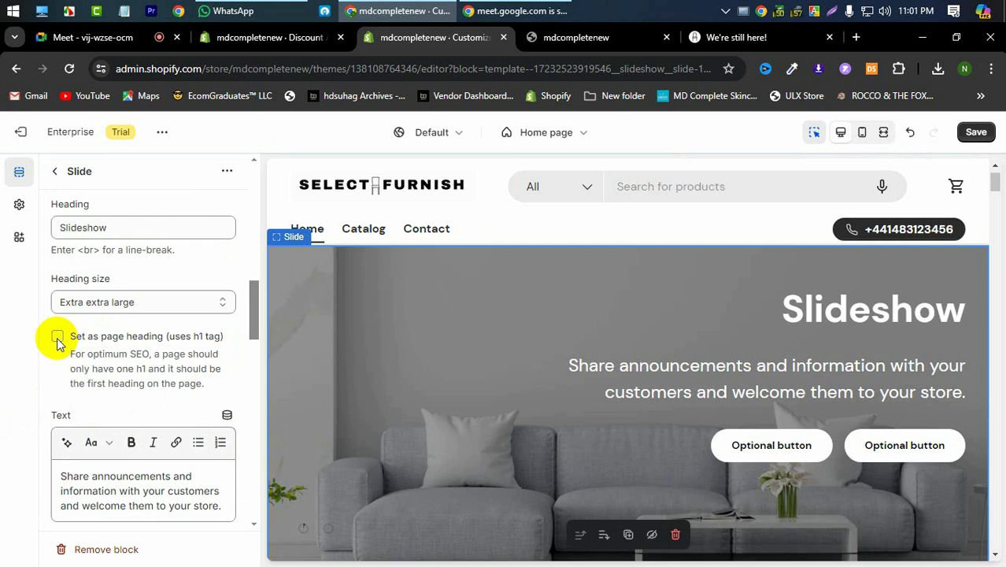
pyautogui.scroll(-2, 100, 385)
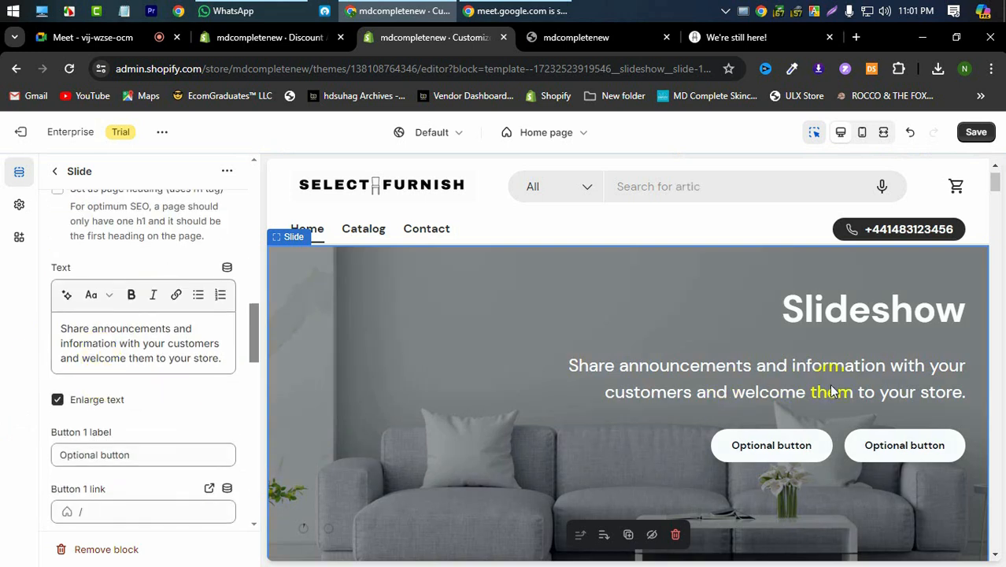
pyautogui.tripleClick(145, 352)
pyautogui.scroll(-1, 86, 400)
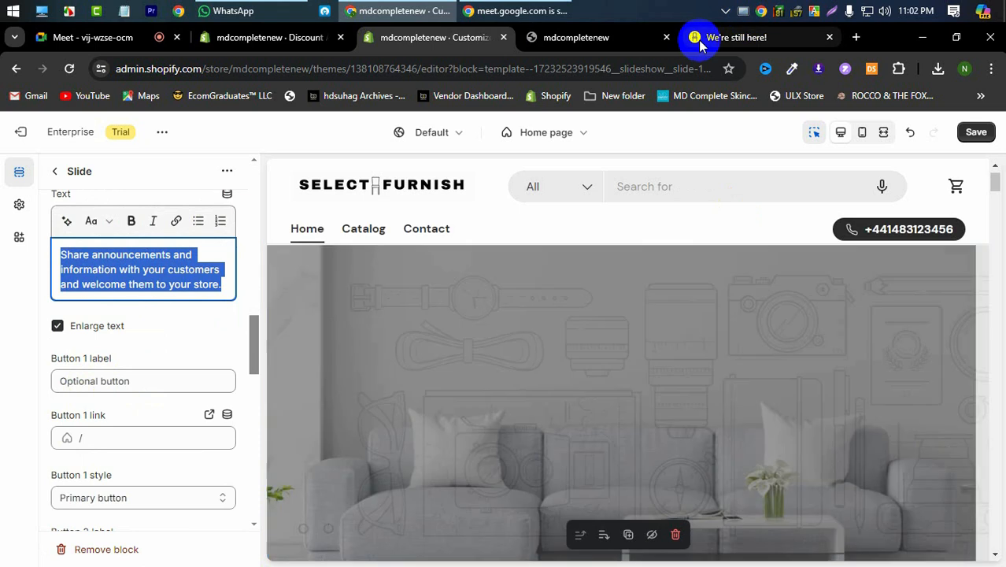
pyautogui.click(697, 38)
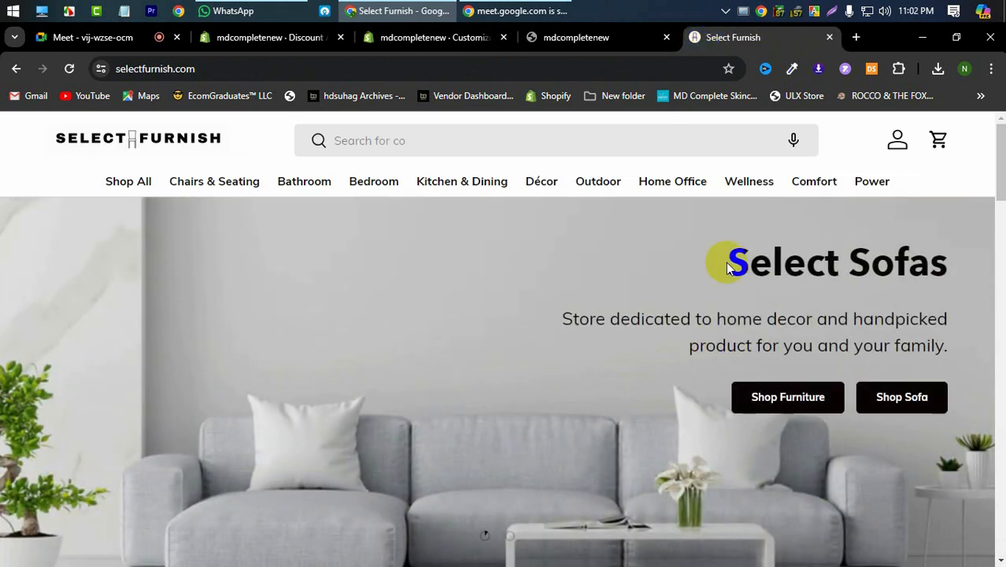
pyautogui.moveTo(728, 265)
pyautogui.mouseDown()
pyautogui.moveTo(939, 266)
pyautogui.moveTo(726, 265)
pyautogui.mouseUp()
pyautogui.click(947, 270)
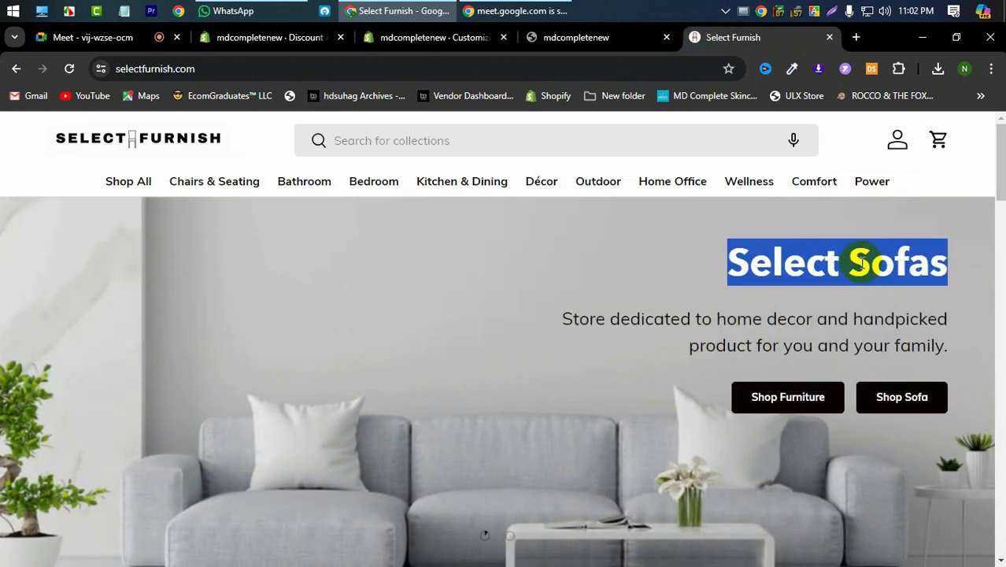
pyautogui.rightClick(862, 262)
pyautogui.click(701, 416)
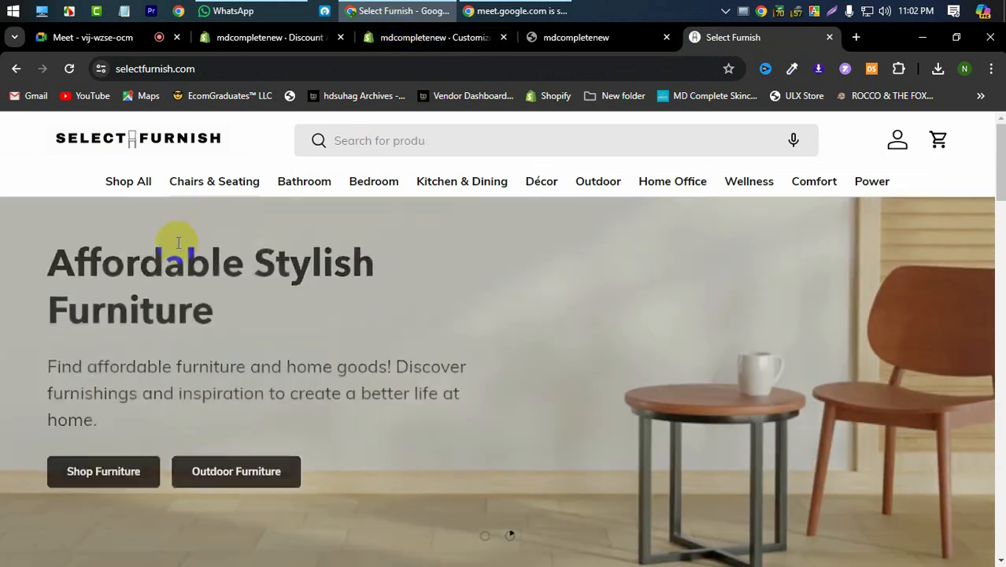
# Back in the theme editor, replace the slide's heading with the copied "Select Sofas"
pyautogui.click(265, 41)
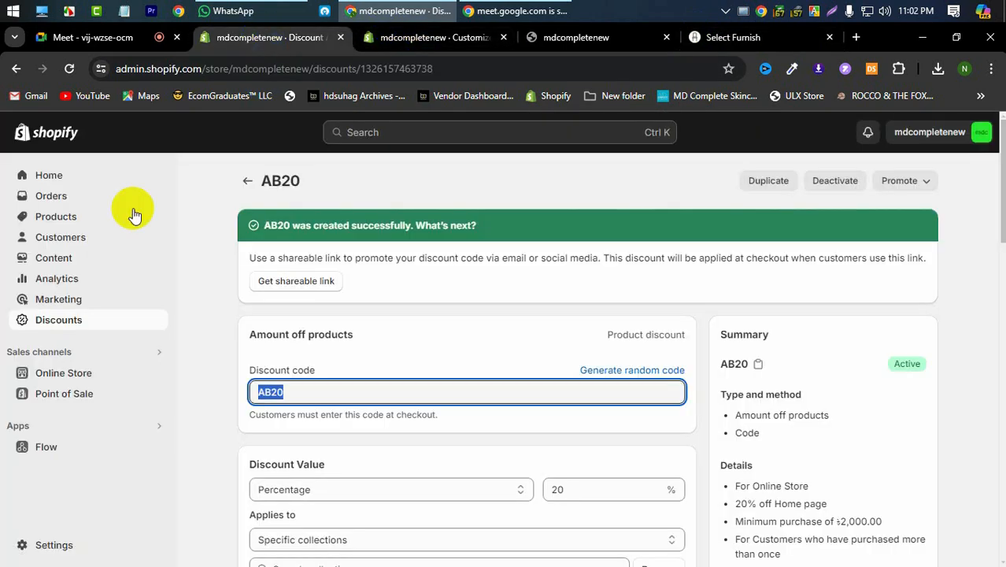
pyautogui.click(432, 37)
pyautogui.scroll(5, 155, 276)
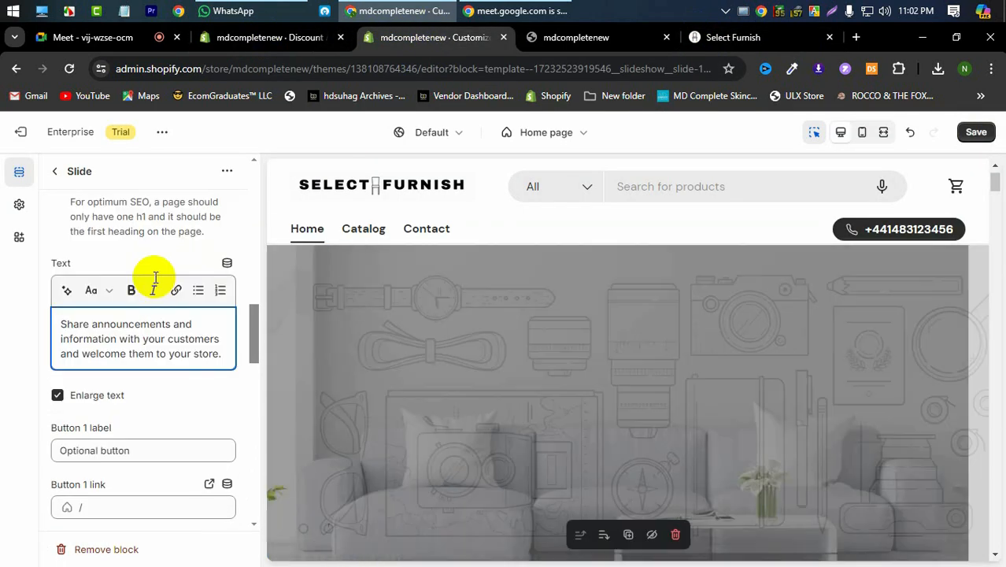
pyautogui.scroll(-4, 154, 277)
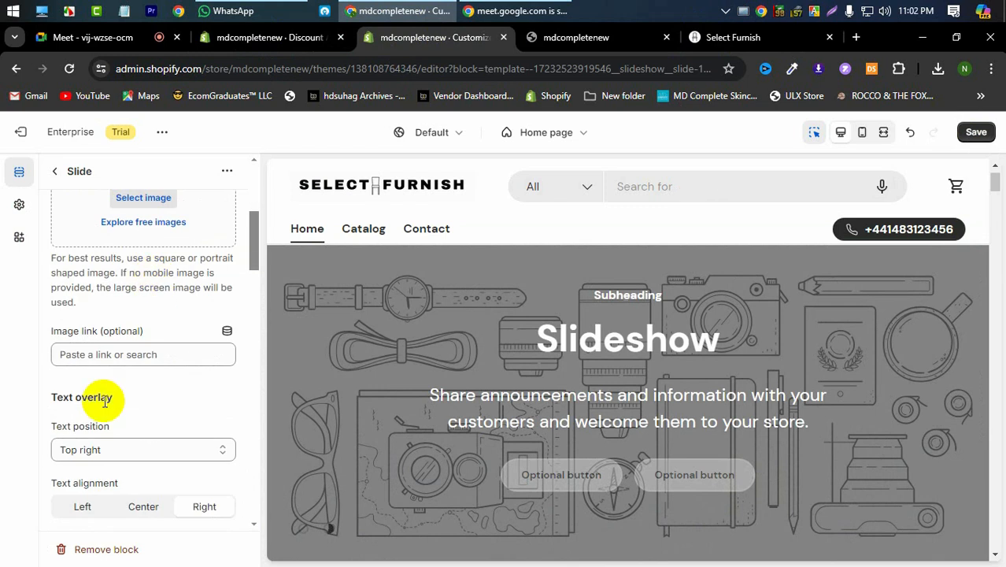
pyautogui.scroll(-2, 105, 403)
pyautogui.doubleClick(109, 446)
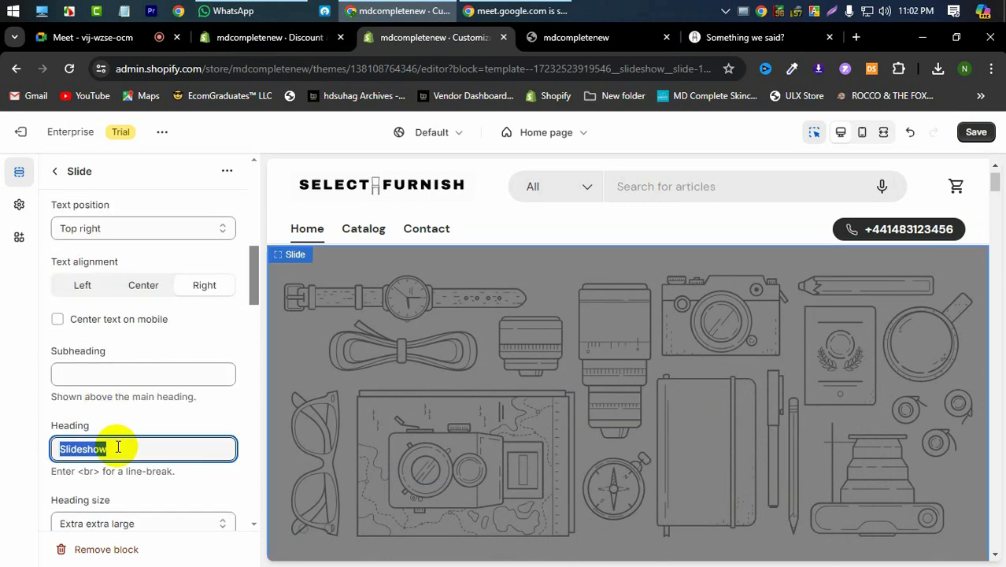
pyautogui.hotkey('ctrl', 'v')
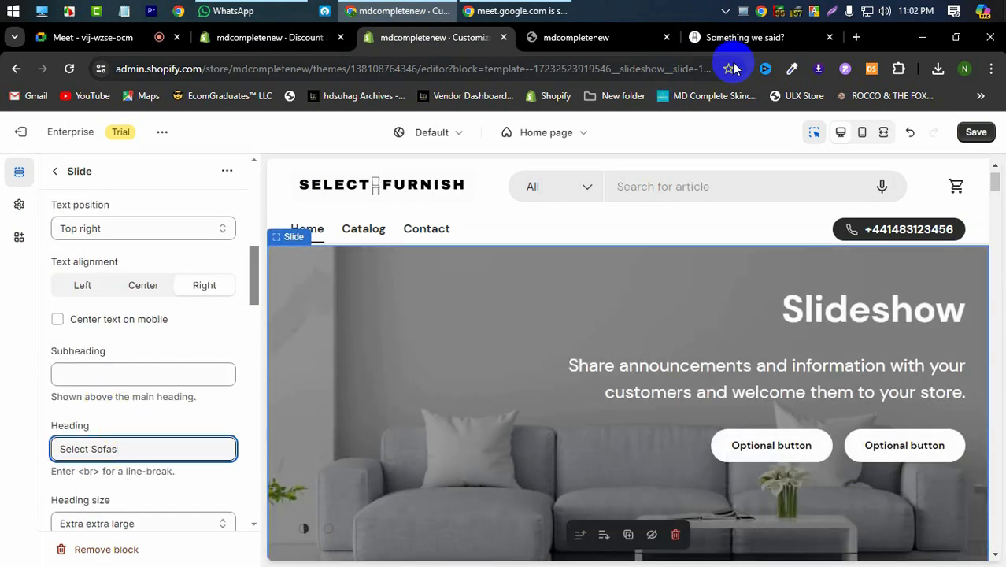
# On the Select Furnish site, copy the sofa slide's description "Store dedicated to home decor and handpicked product for you and your family."
pyautogui.click(736, 37)
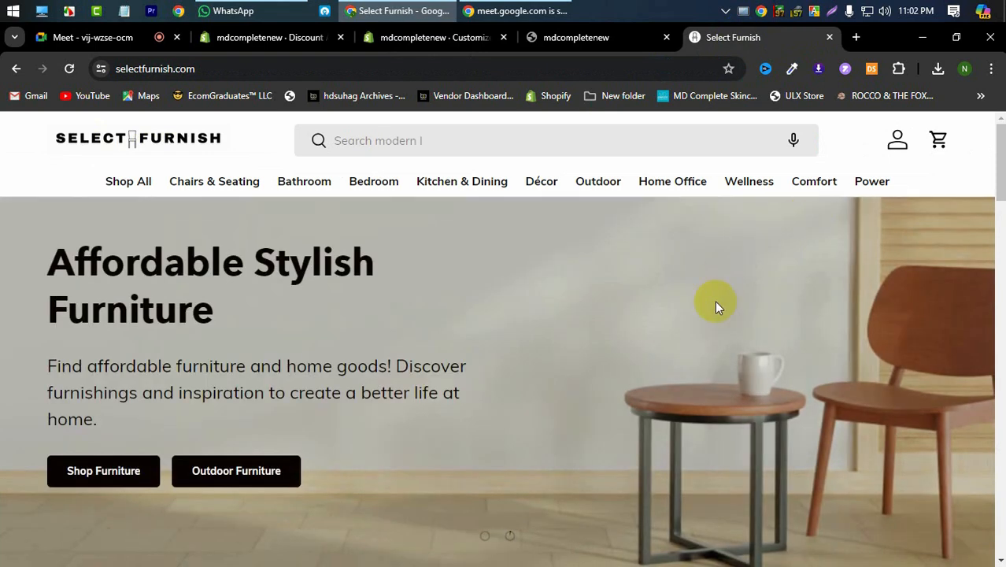
pyautogui.scroll(-2, 591, 420)
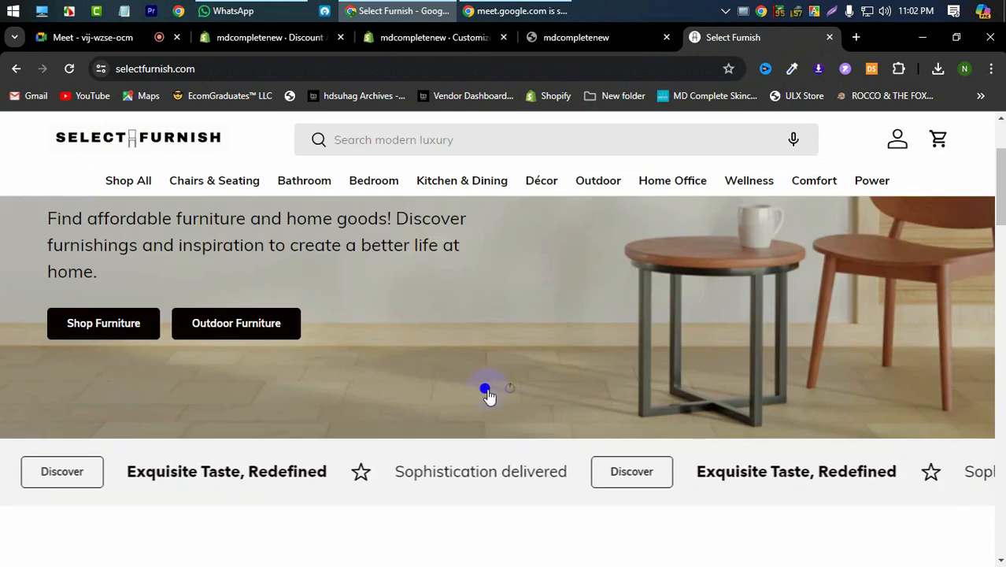
pyautogui.scroll(2, 666, 380)
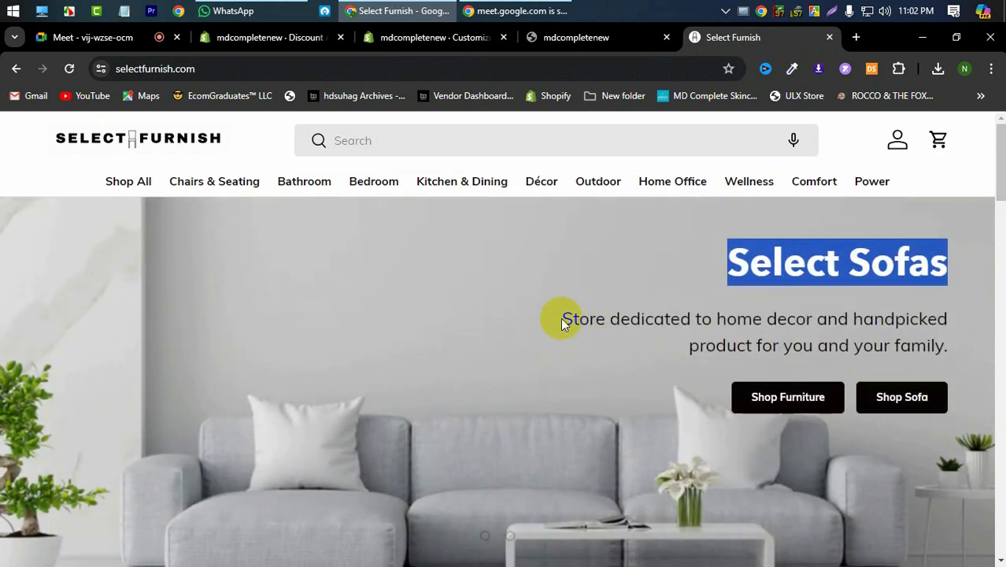
pyautogui.moveTo(562, 319); pyautogui.dragTo(824, 336)
pyautogui.tripleClick(923, 350)
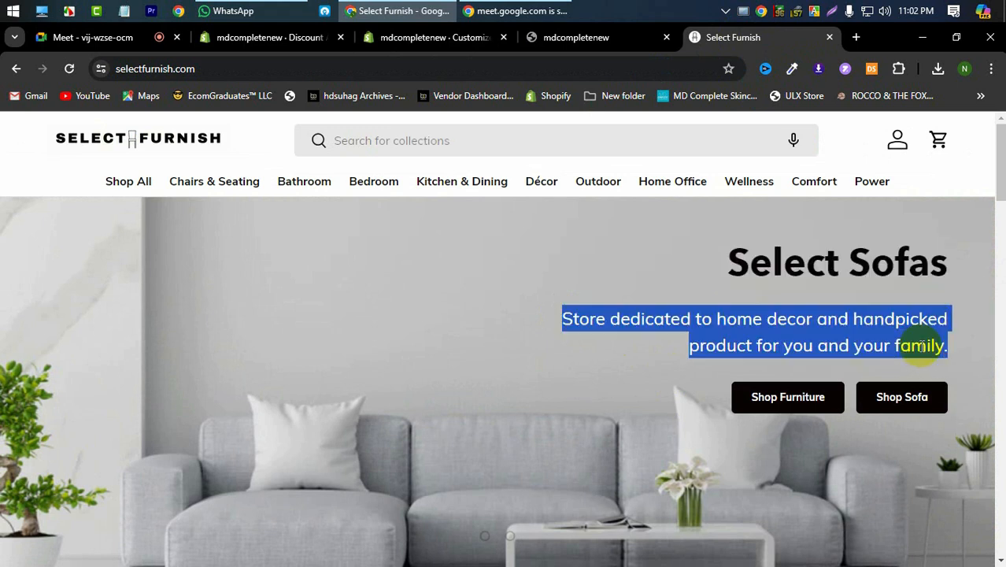
pyautogui.rightClick(920, 349)
pyautogui.click(634, 209)
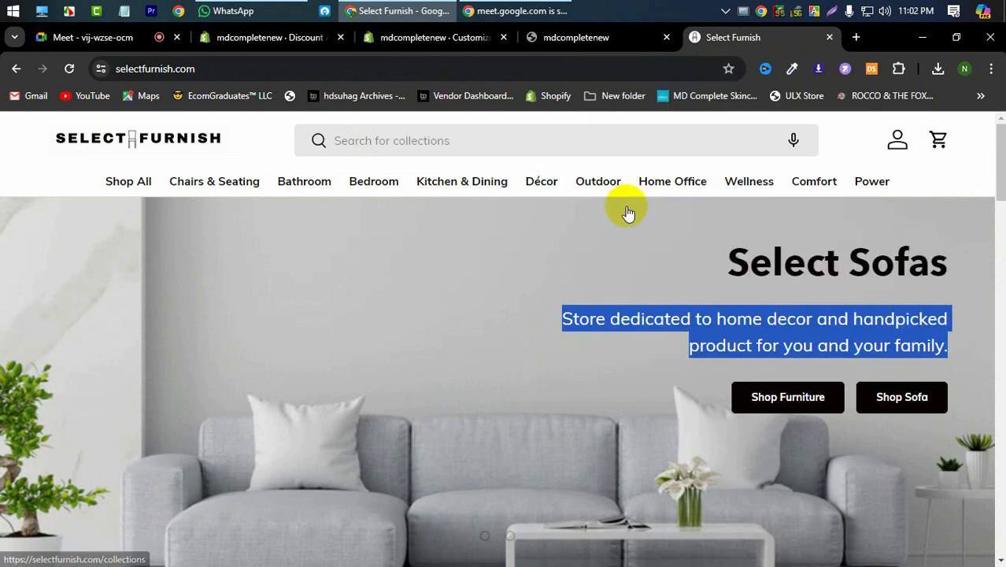
# In the theme editor, replace the slide's body text with the copied store description
pyautogui.click(428, 36)
pyautogui.scroll(-3, 130, 468)
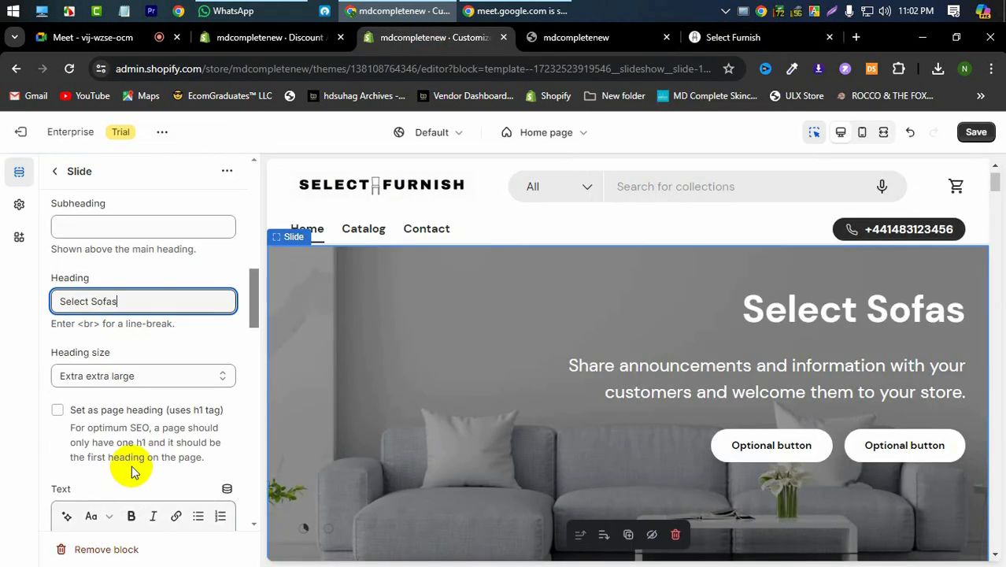
pyautogui.doubleClick(148, 488)
pyautogui.hotkey('ctrl', 'v')
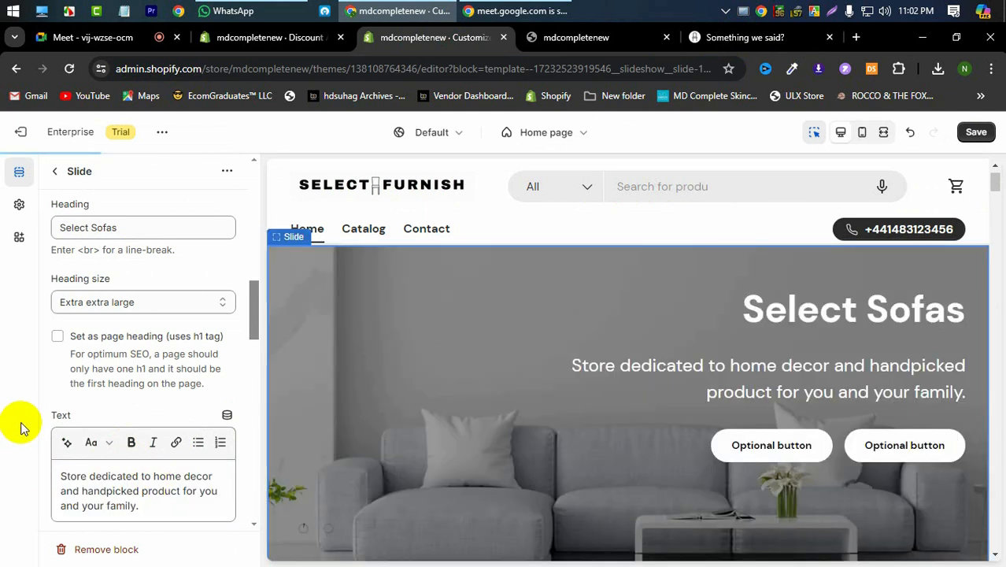
# Replace the sofa slide's first button label with "Buy Outdoor"
pyautogui.scroll(-5, 68, 364)
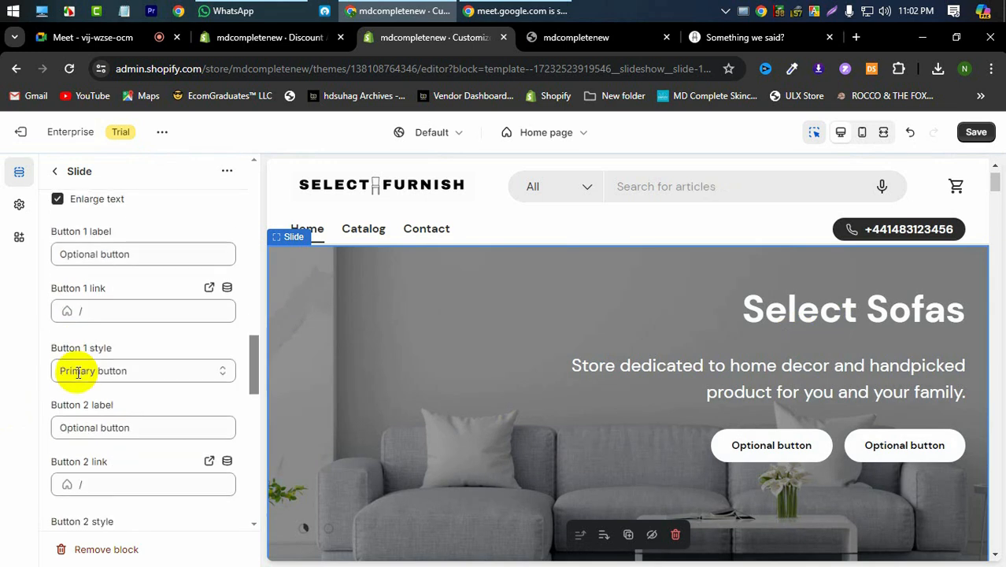
pyautogui.scroll(1, 115, 297)
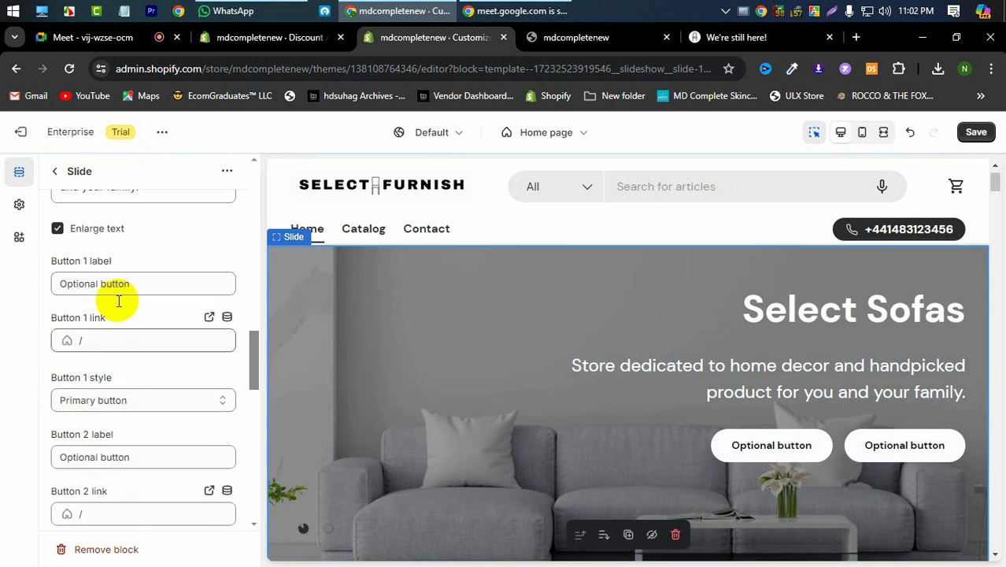
pyautogui.doubleClick(147, 307)
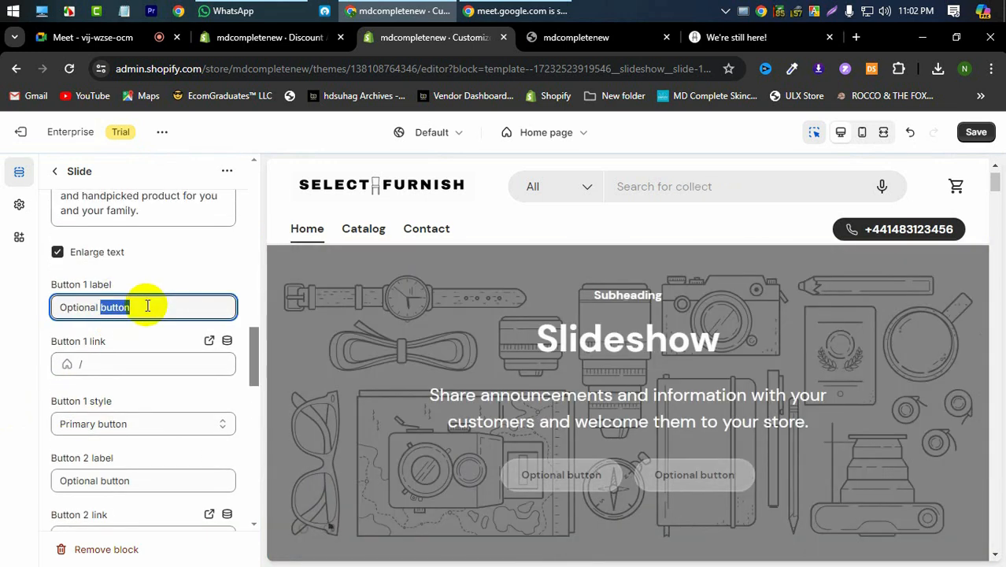
pyautogui.click(143, 307)
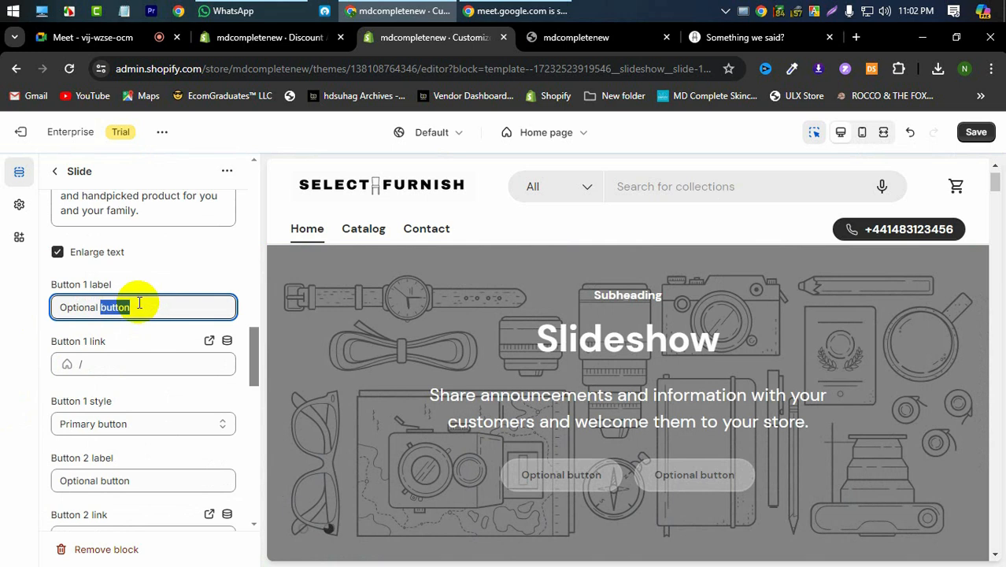
pyautogui.doubleClick(139, 307)
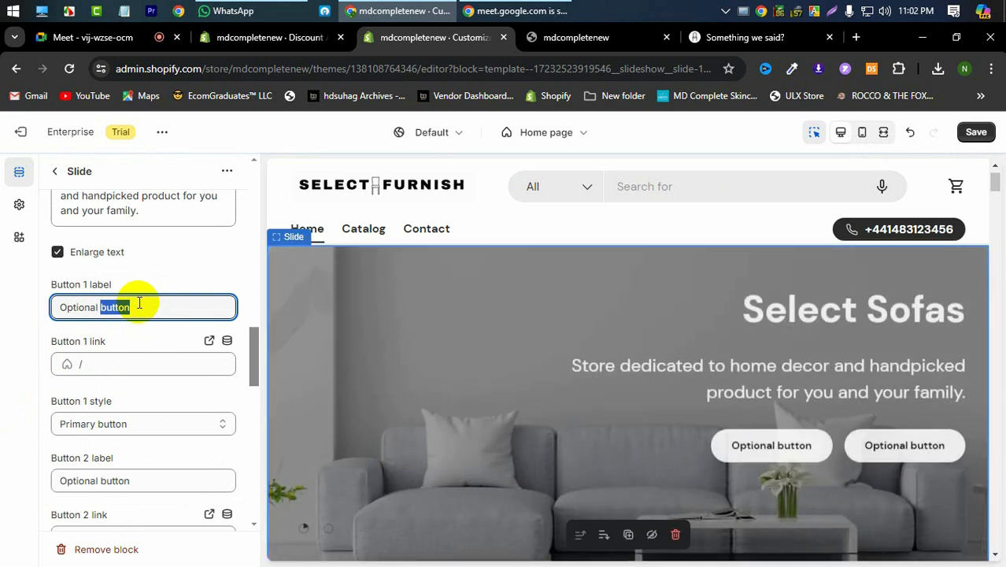
pyautogui.tripleClick(139, 306)
pyautogui.write('B')
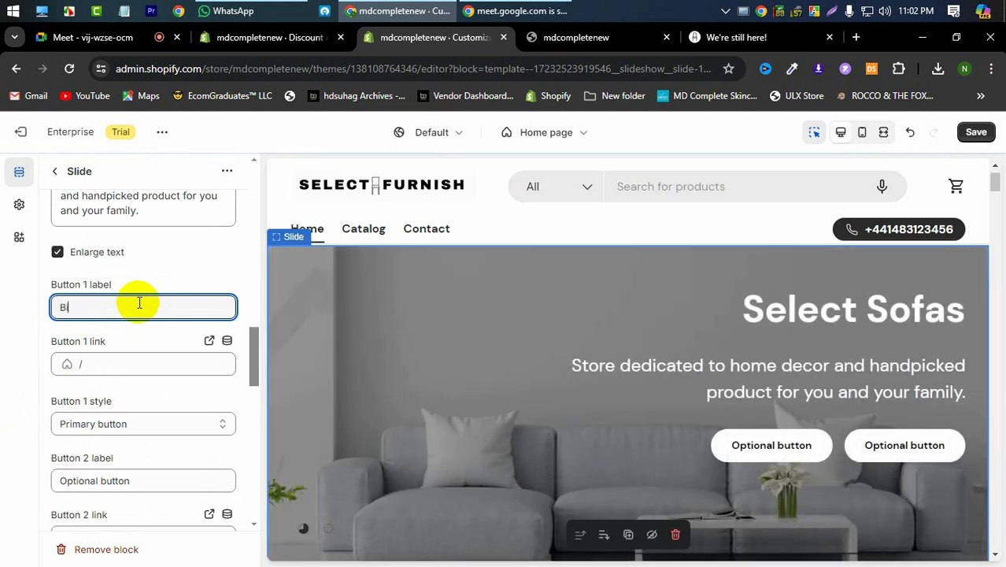
pyautogui.write('iy')
pyautogui.press('BackSpace')
pyautogui.press('BackSpace')
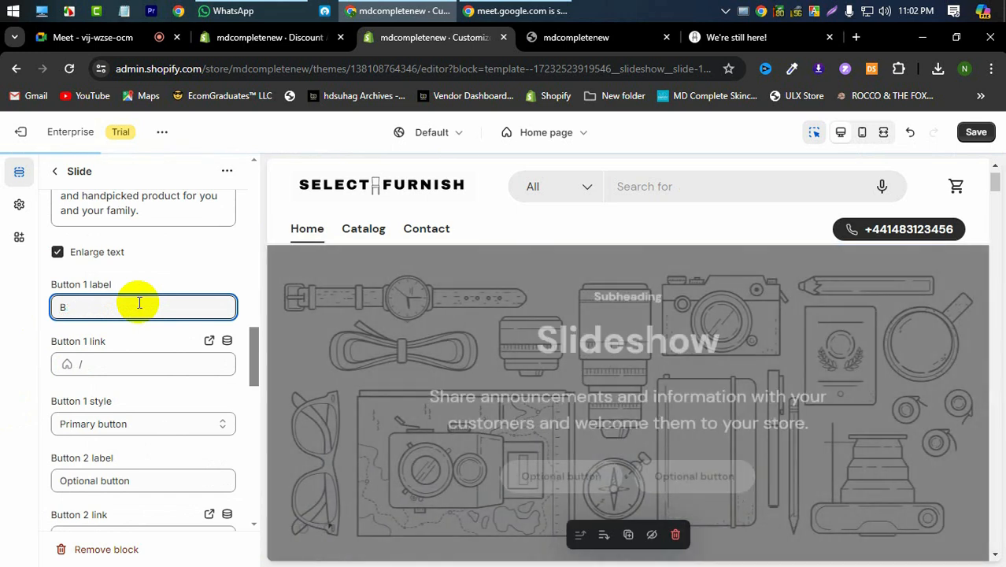
pyautogui.write('uy ')
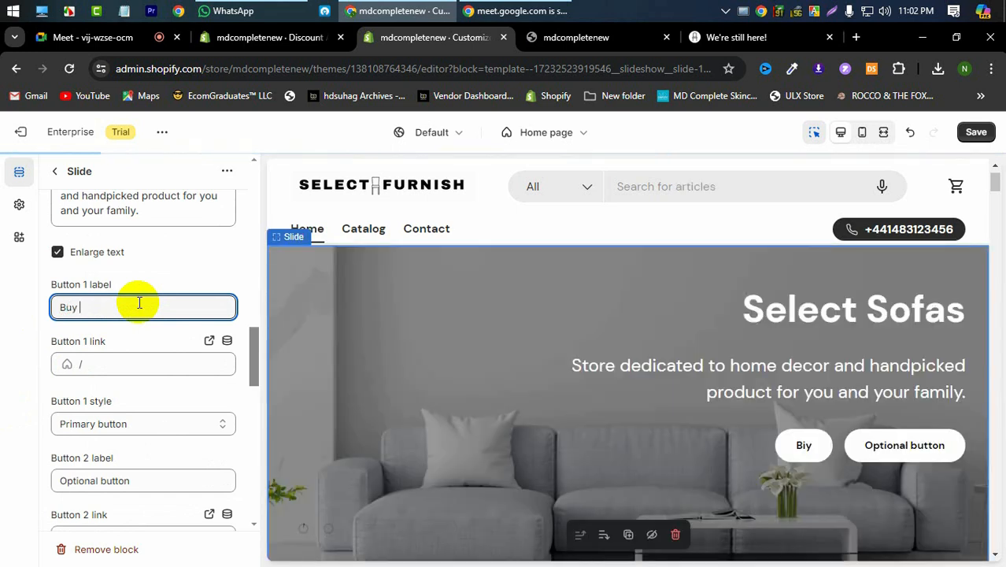
pyautogui.write('Ou')
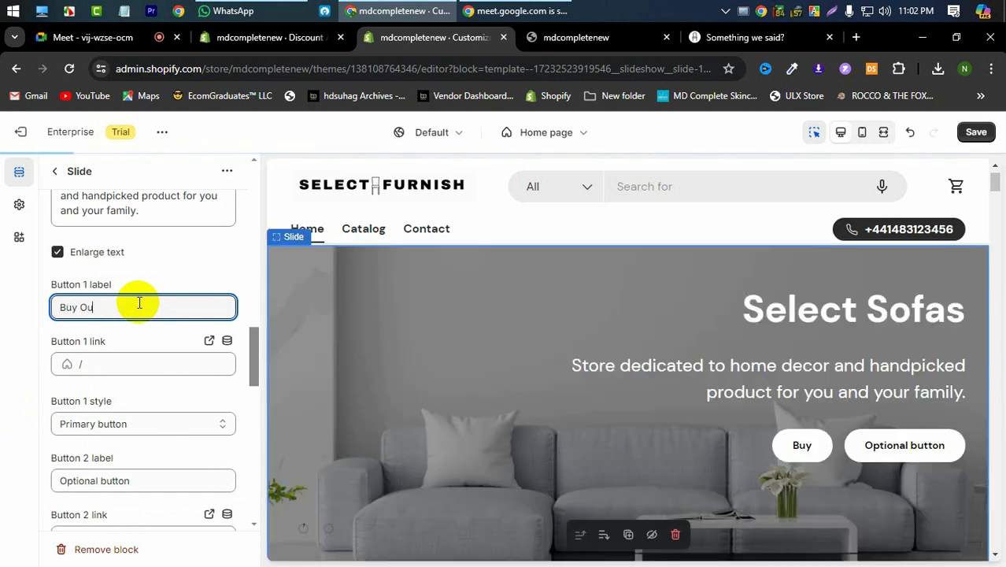
pyautogui.write('tdoo')
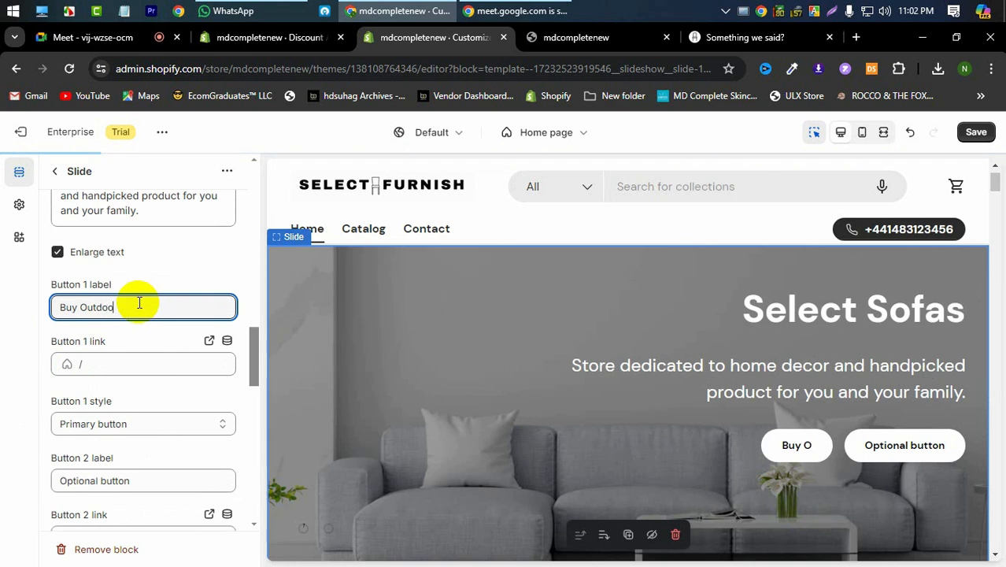
pyautogui.write('r')
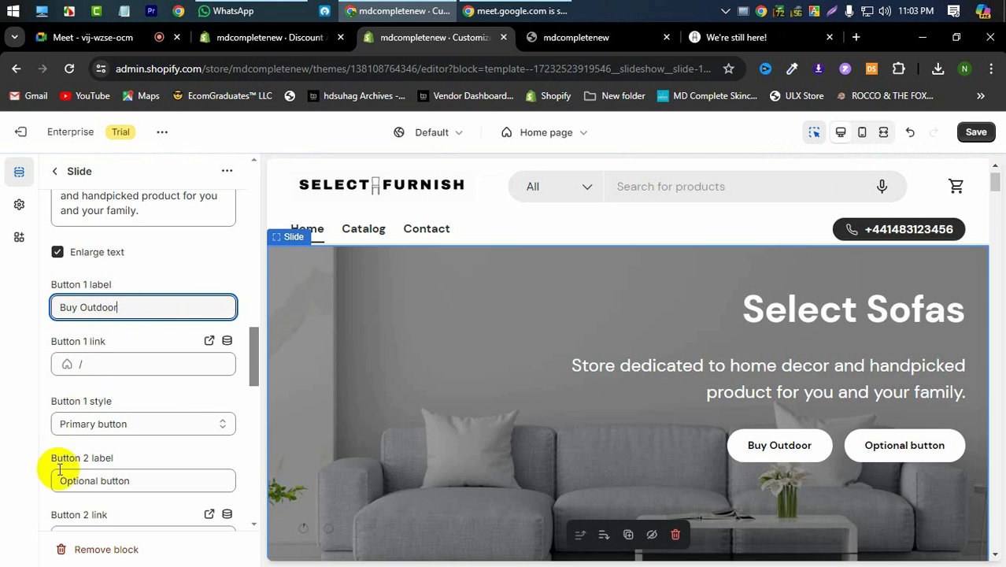
# Link the slide's first button to the Home page collection, keeping its Primary button style
pyautogui.scroll(-2, 110, 437)
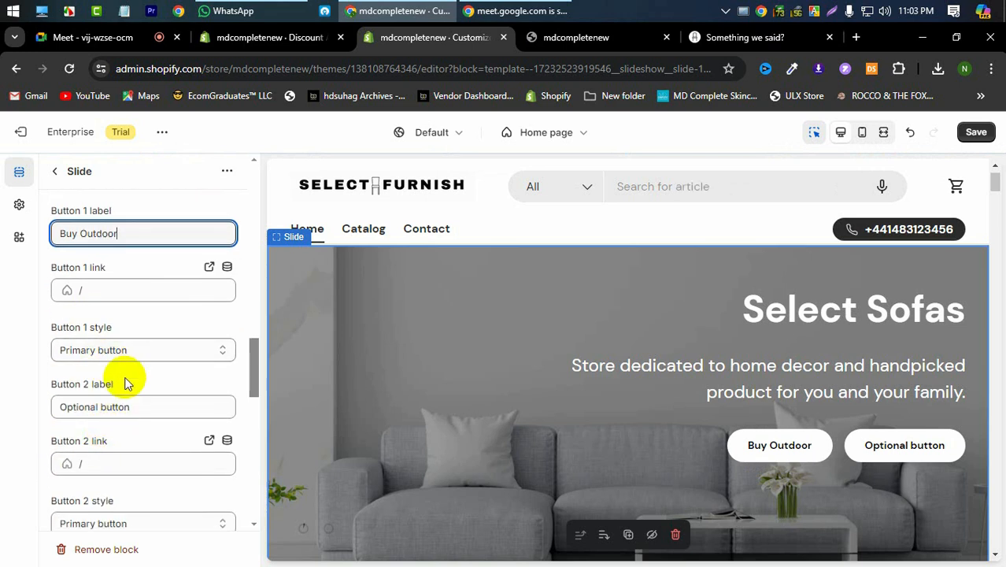
pyautogui.click(102, 290)
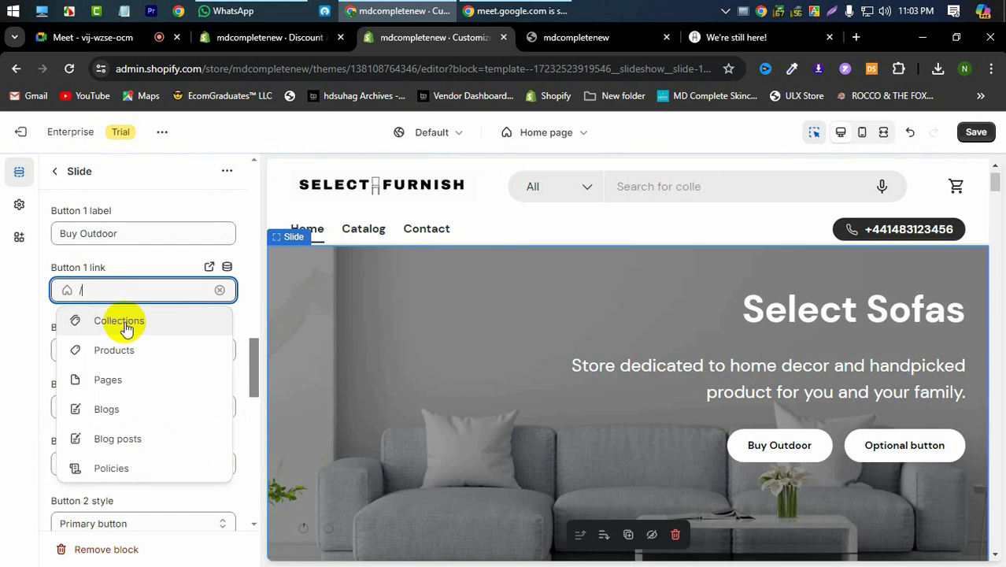
pyautogui.click(124, 321)
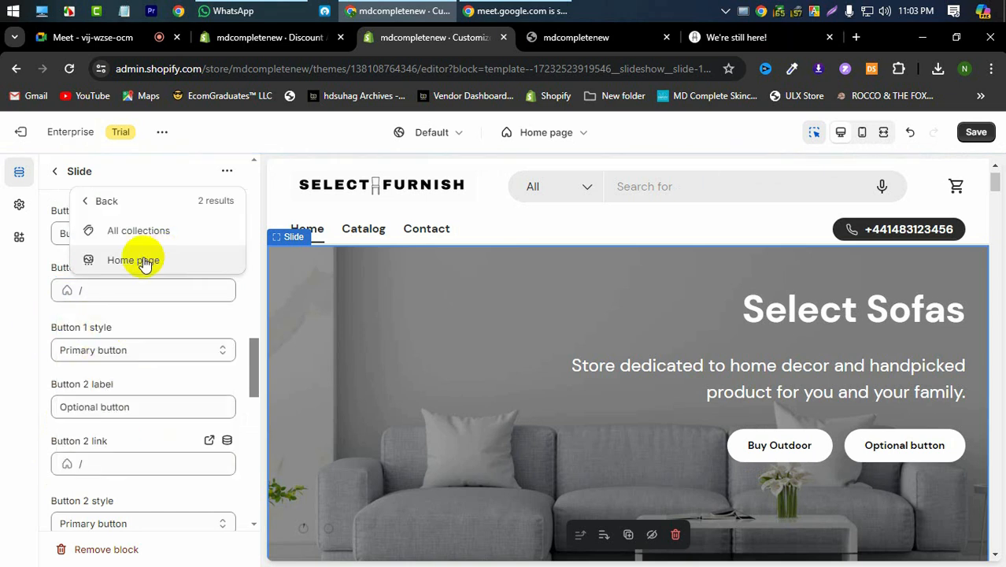
pyautogui.click(146, 261)
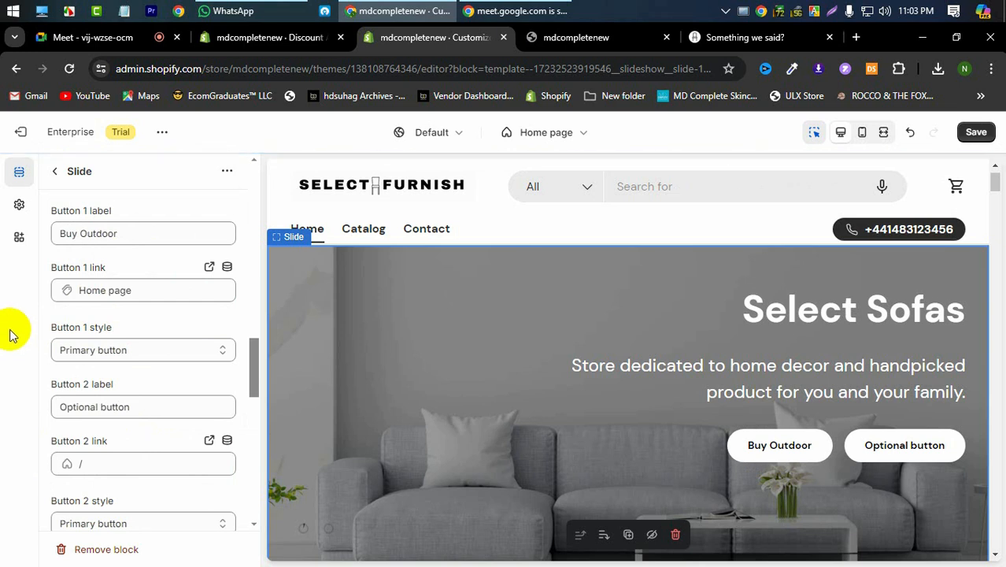
pyautogui.click(135, 350)
pyautogui.click(135, 350)
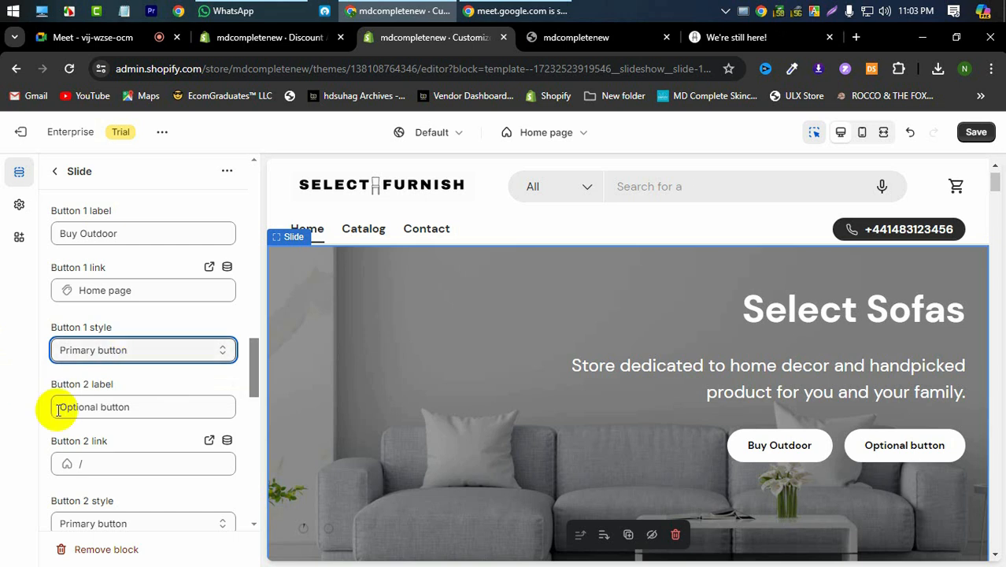
# Replace the slide's second button label with "Shop Now All"
pyautogui.tripleClick(139, 406)
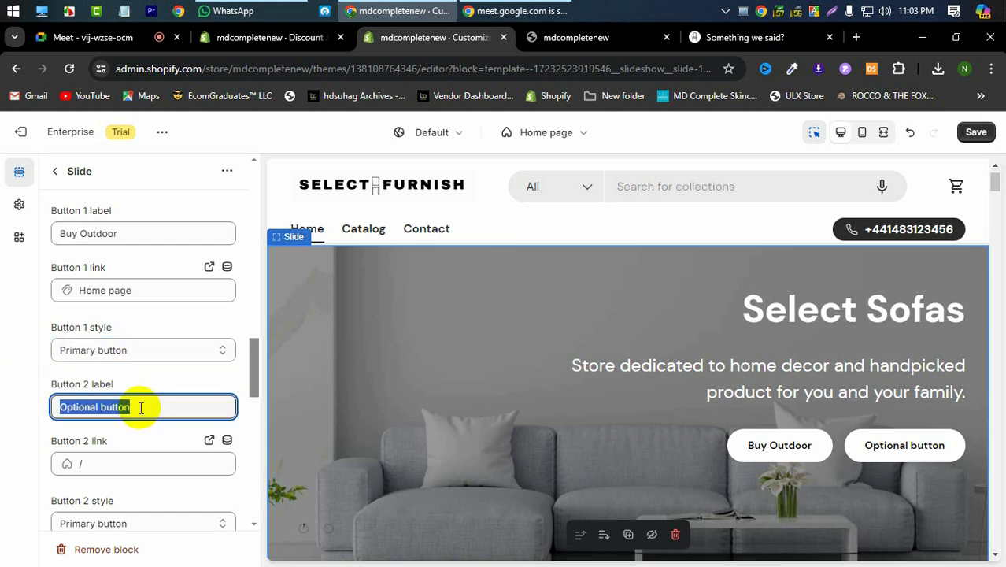
pyautogui.write('Show Now')
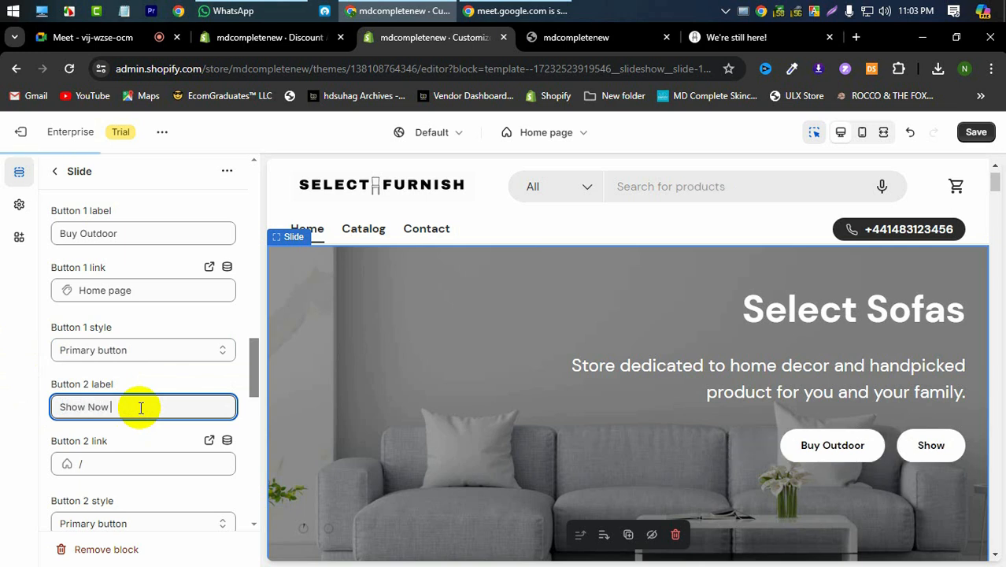
pyautogui.write(' All')
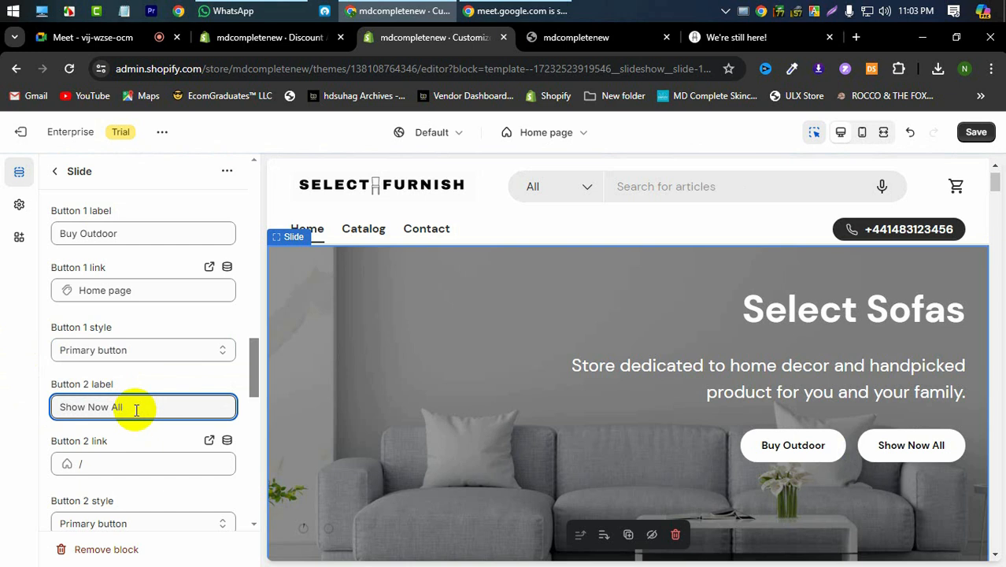
pyautogui.click(85, 407)
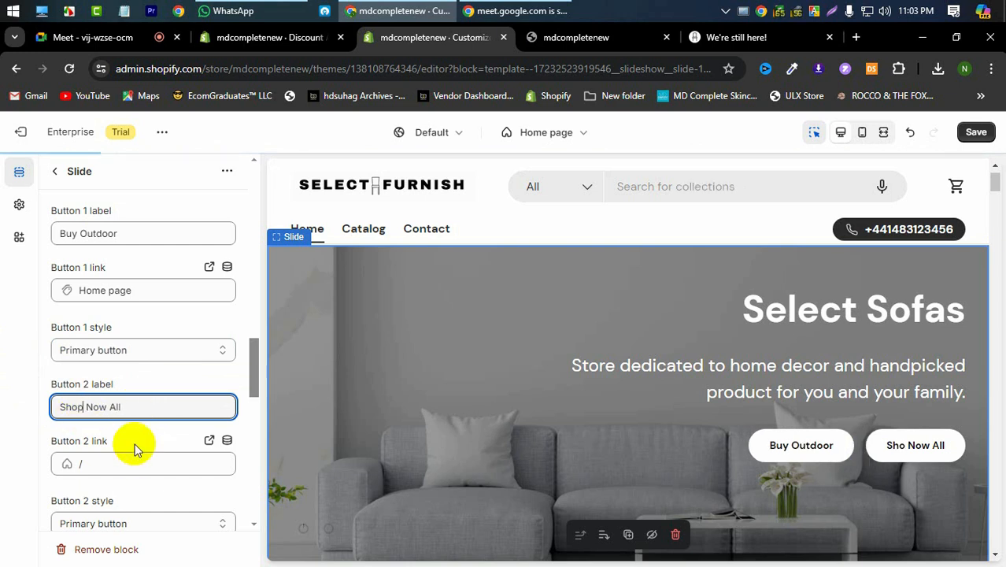
pyautogui.write('p')
# Link the slide's second button to All products
pyautogui.click(111, 463)
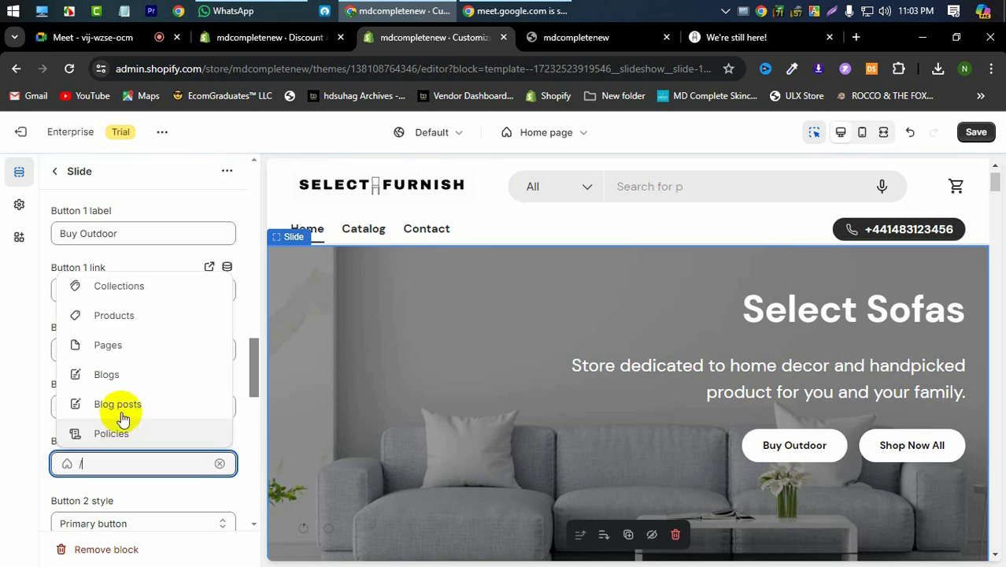
pyautogui.click(116, 334)
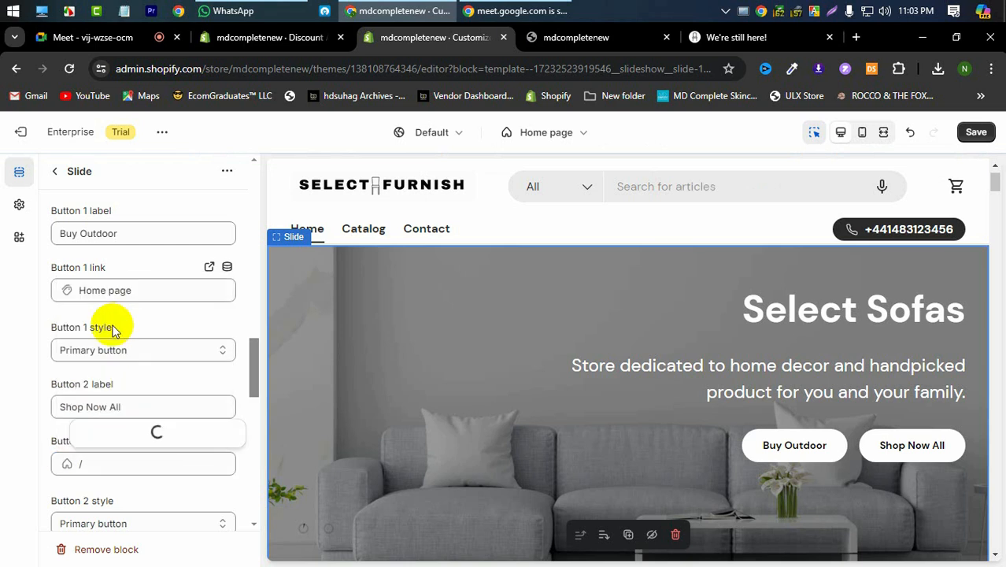
pyautogui.click(90, 431)
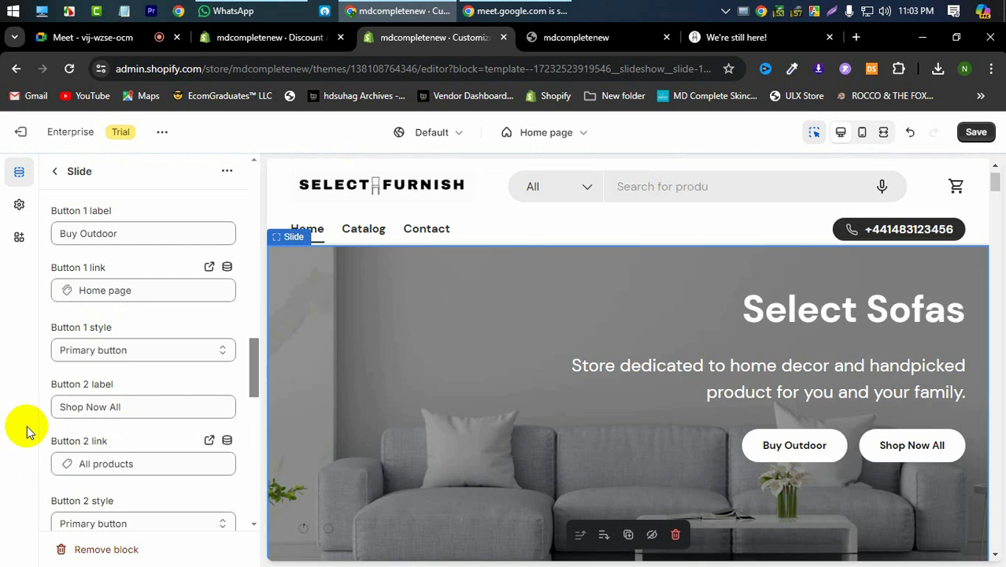
# Check the slideshow button design on the Select Furnish site and return to the theme editor
pyautogui.scroll(-3, 56, 438)
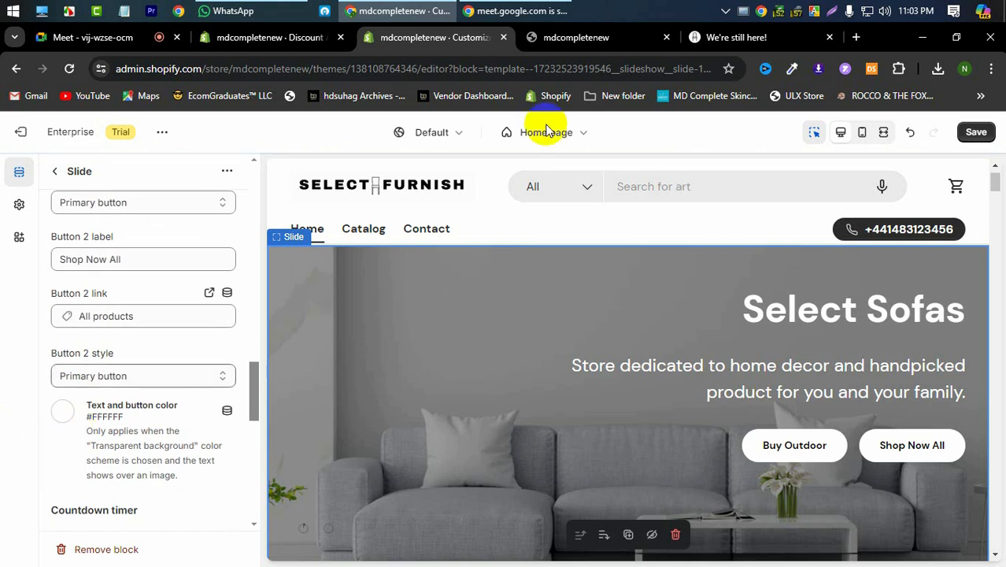
pyautogui.click(580, 37)
pyautogui.click(705, 38)
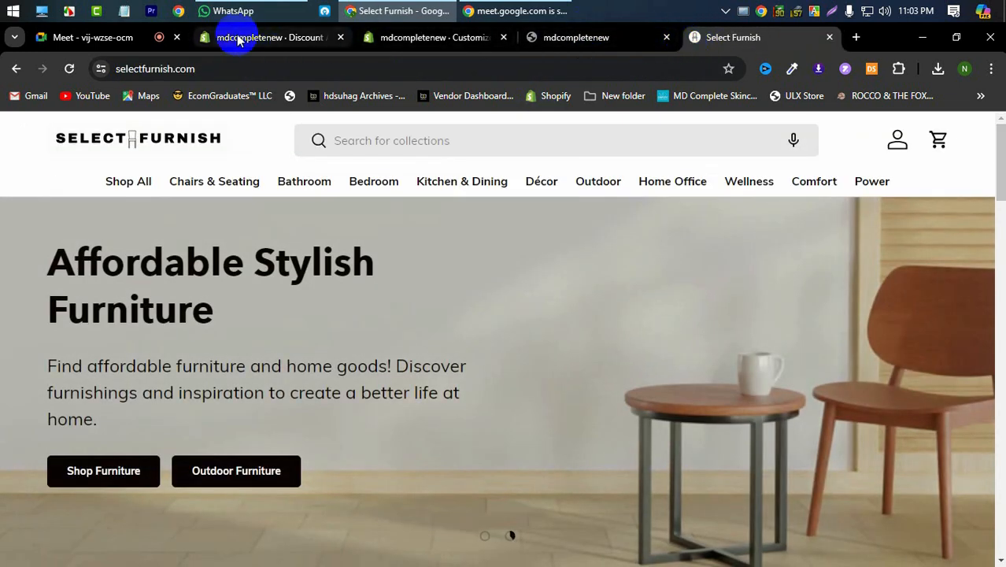
pyautogui.click(238, 40)
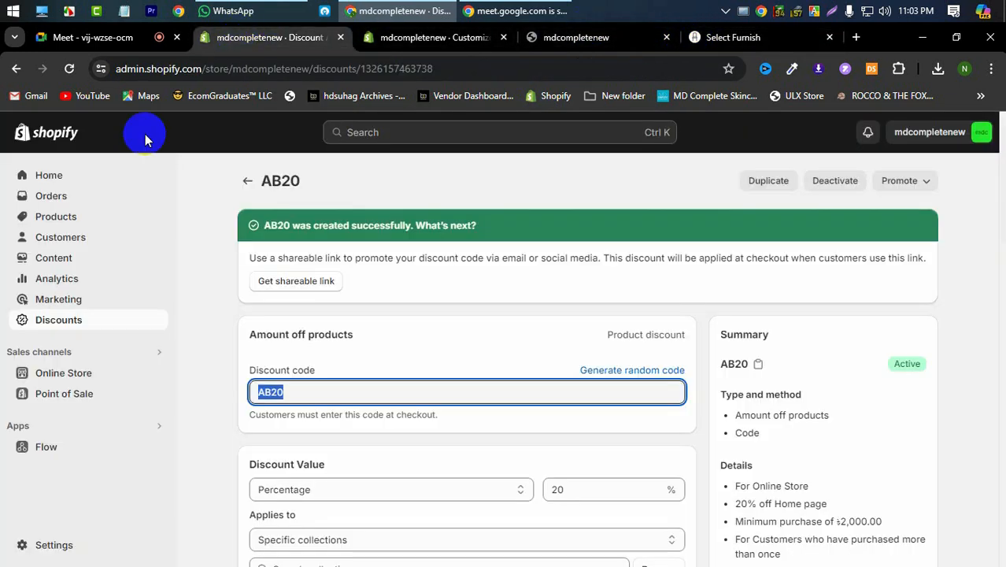
pyautogui.click(441, 39)
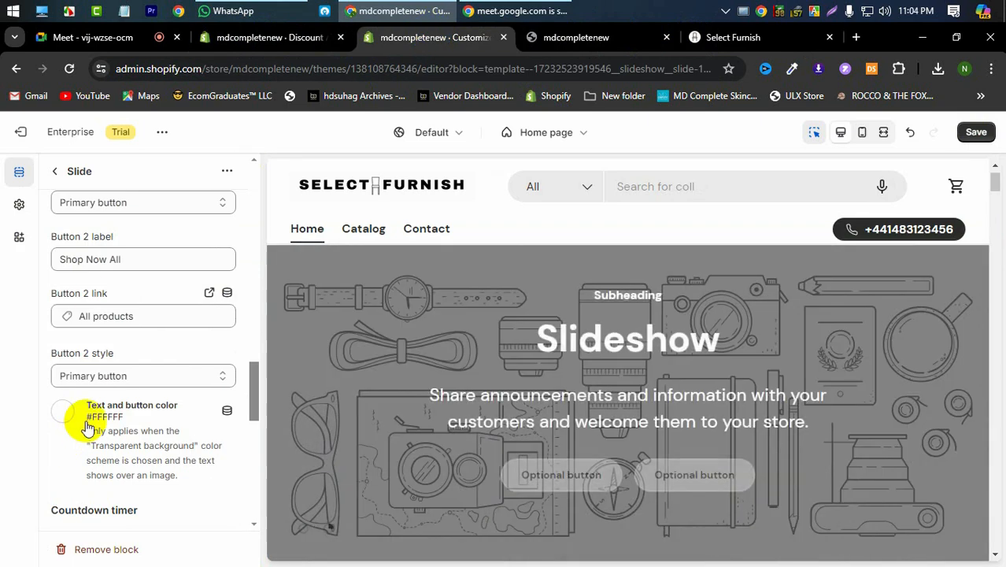
# Try the Secondary button style on the slide's second button, and set it back to Primary button
pyautogui.scroll(-2, 169, 396)
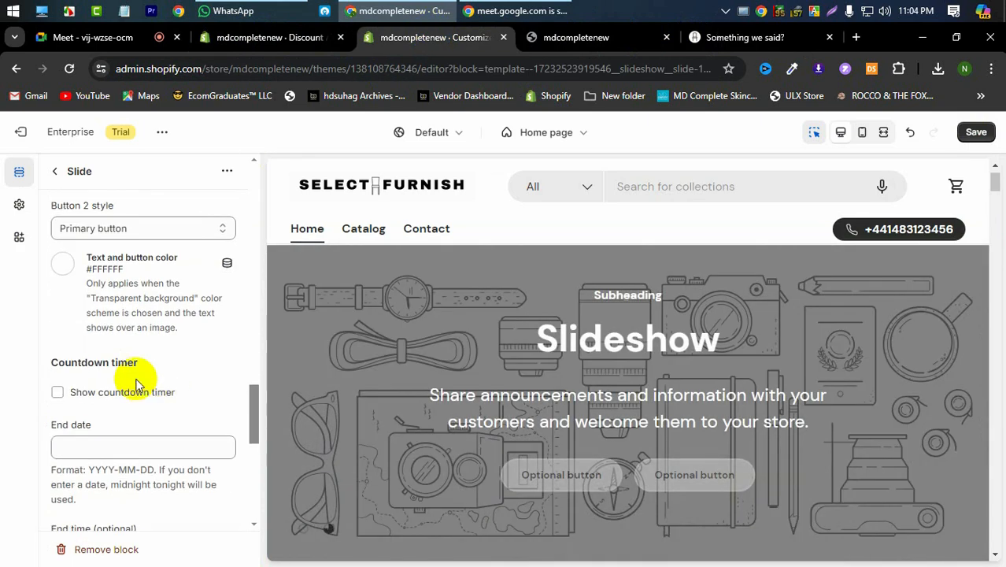
pyautogui.scroll(1, 157, 363)
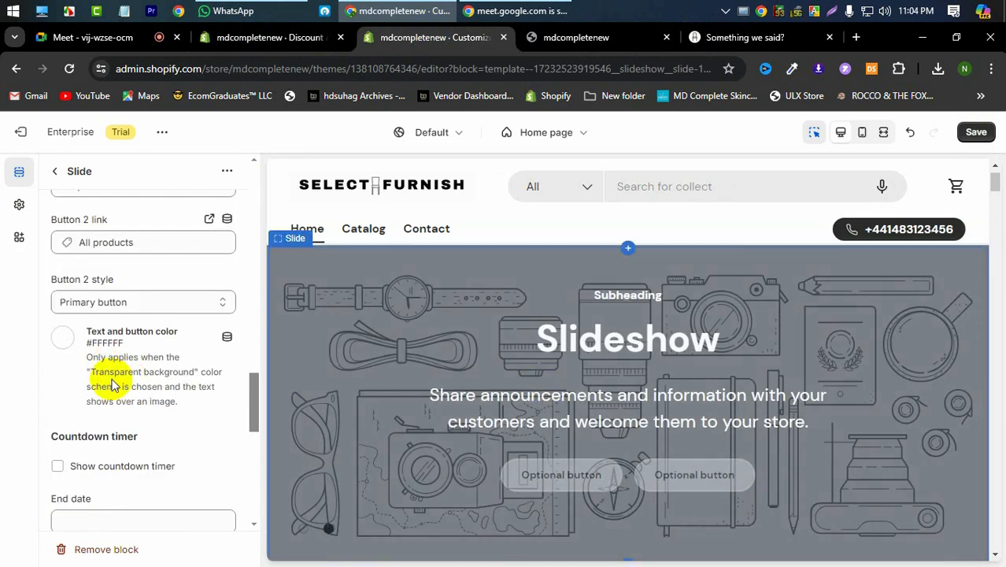
pyautogui.scroll(1, 110, 355)
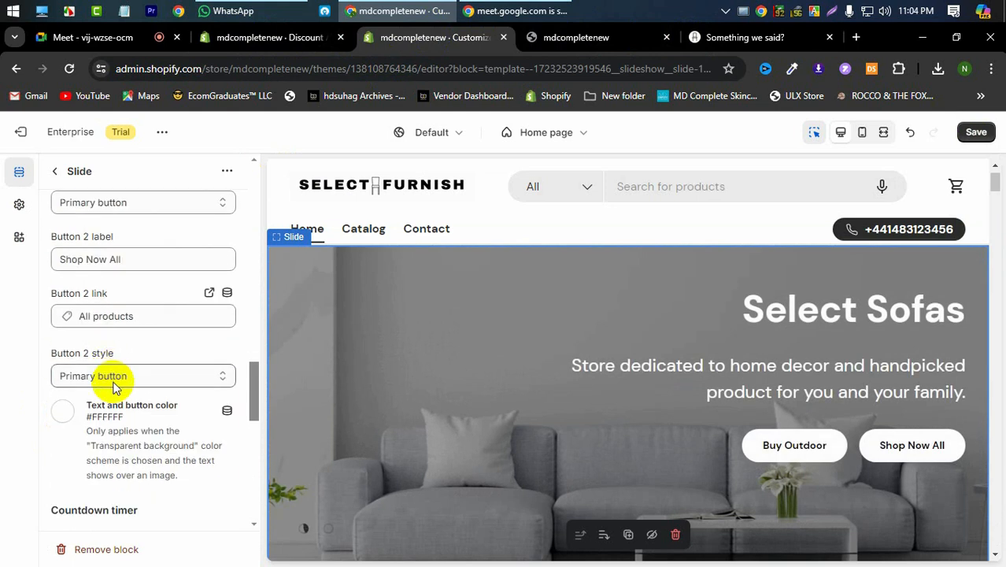
pyautogui.click(112, 377)
pyautogui.click(102, 406)
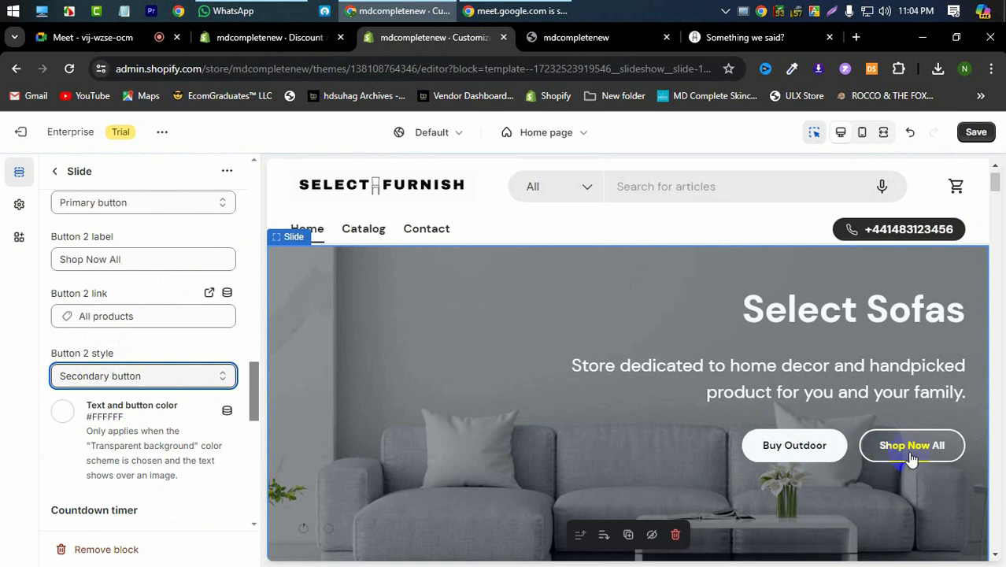
pyautogui.click(108, 384)
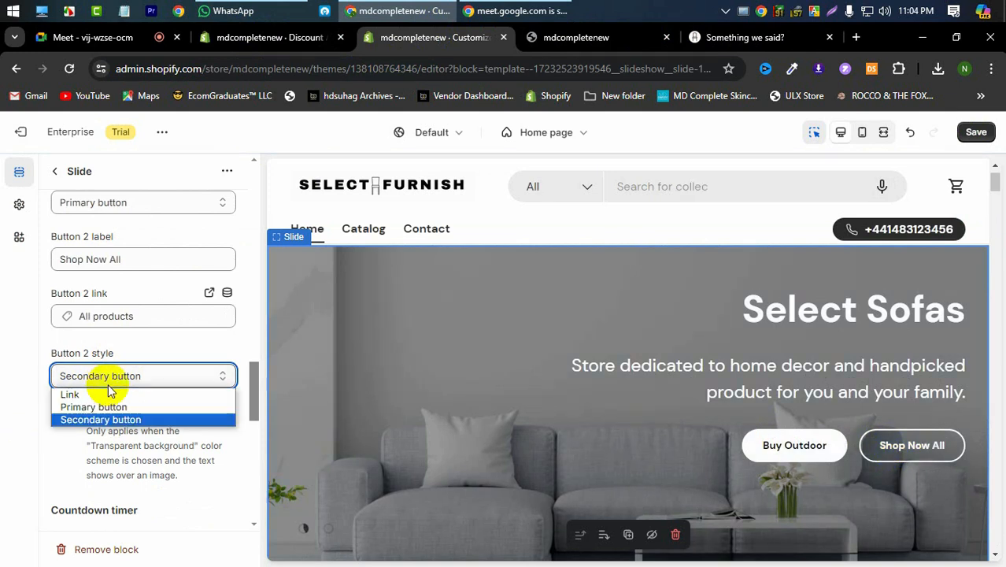
pyautogui.click(99, 407)
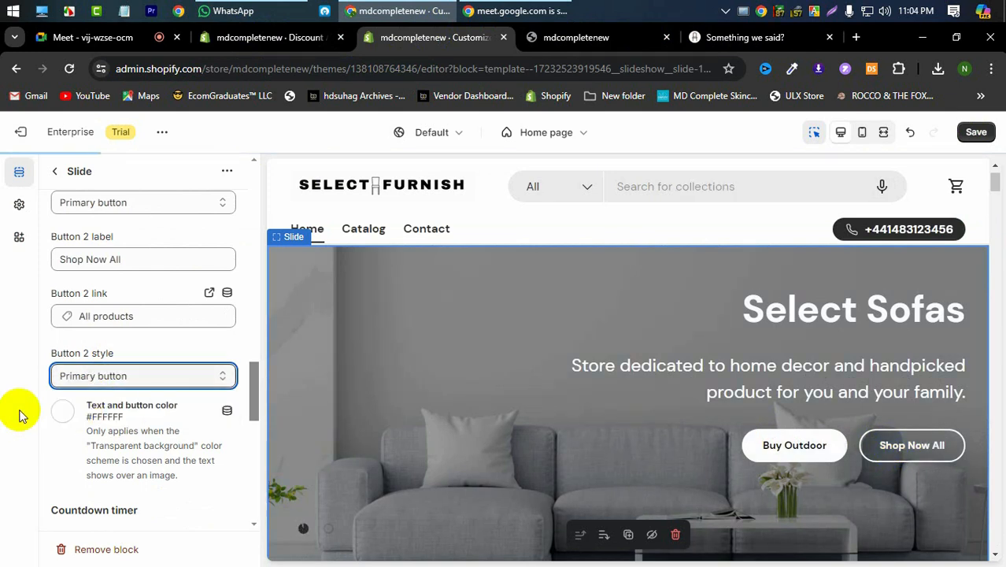
# Set the slide's text and button color to the recently used dark shade #2A2B2A
pyautogui.click(63, 410)
pyautogui.click(67, 317)
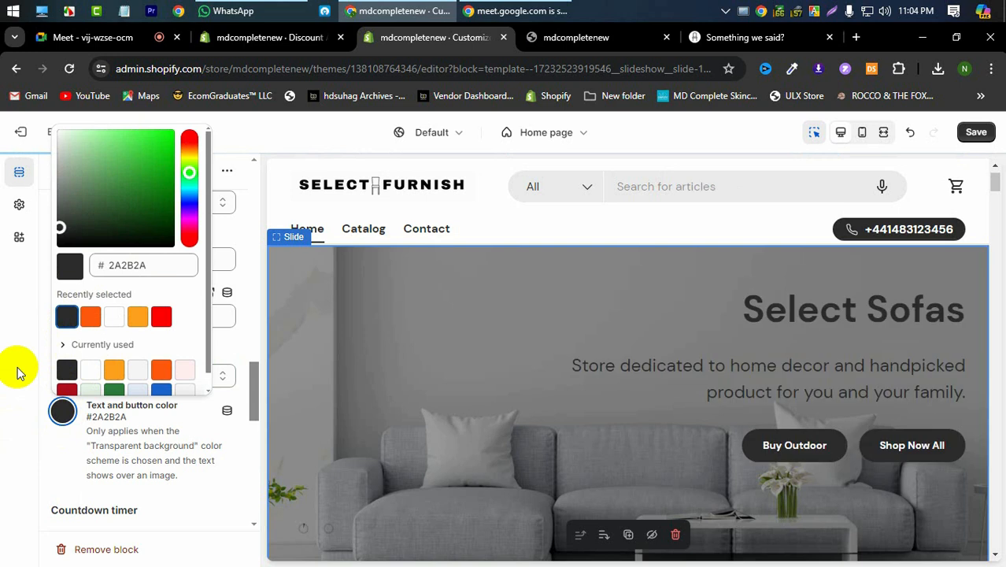
pyautogui.click(18, 372)
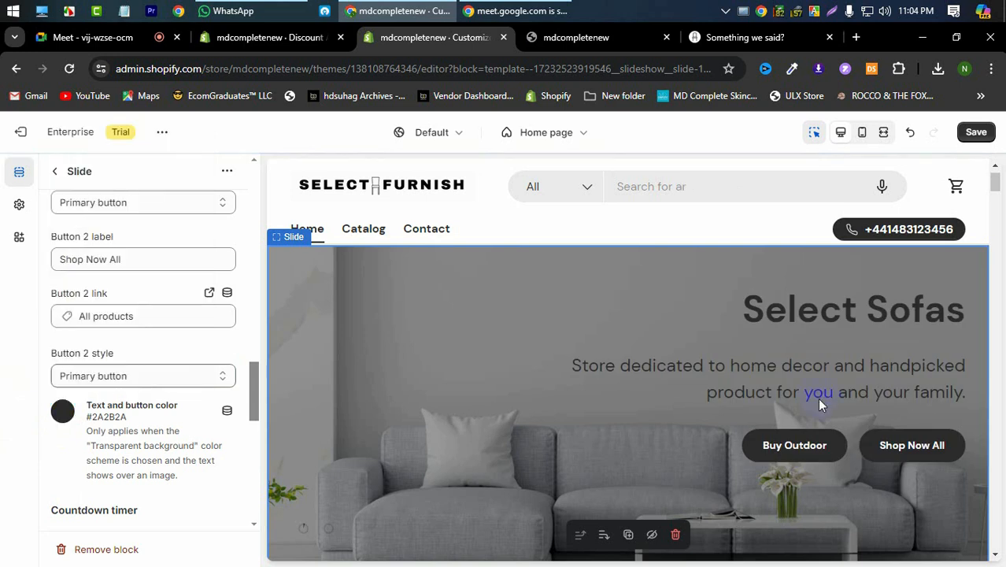